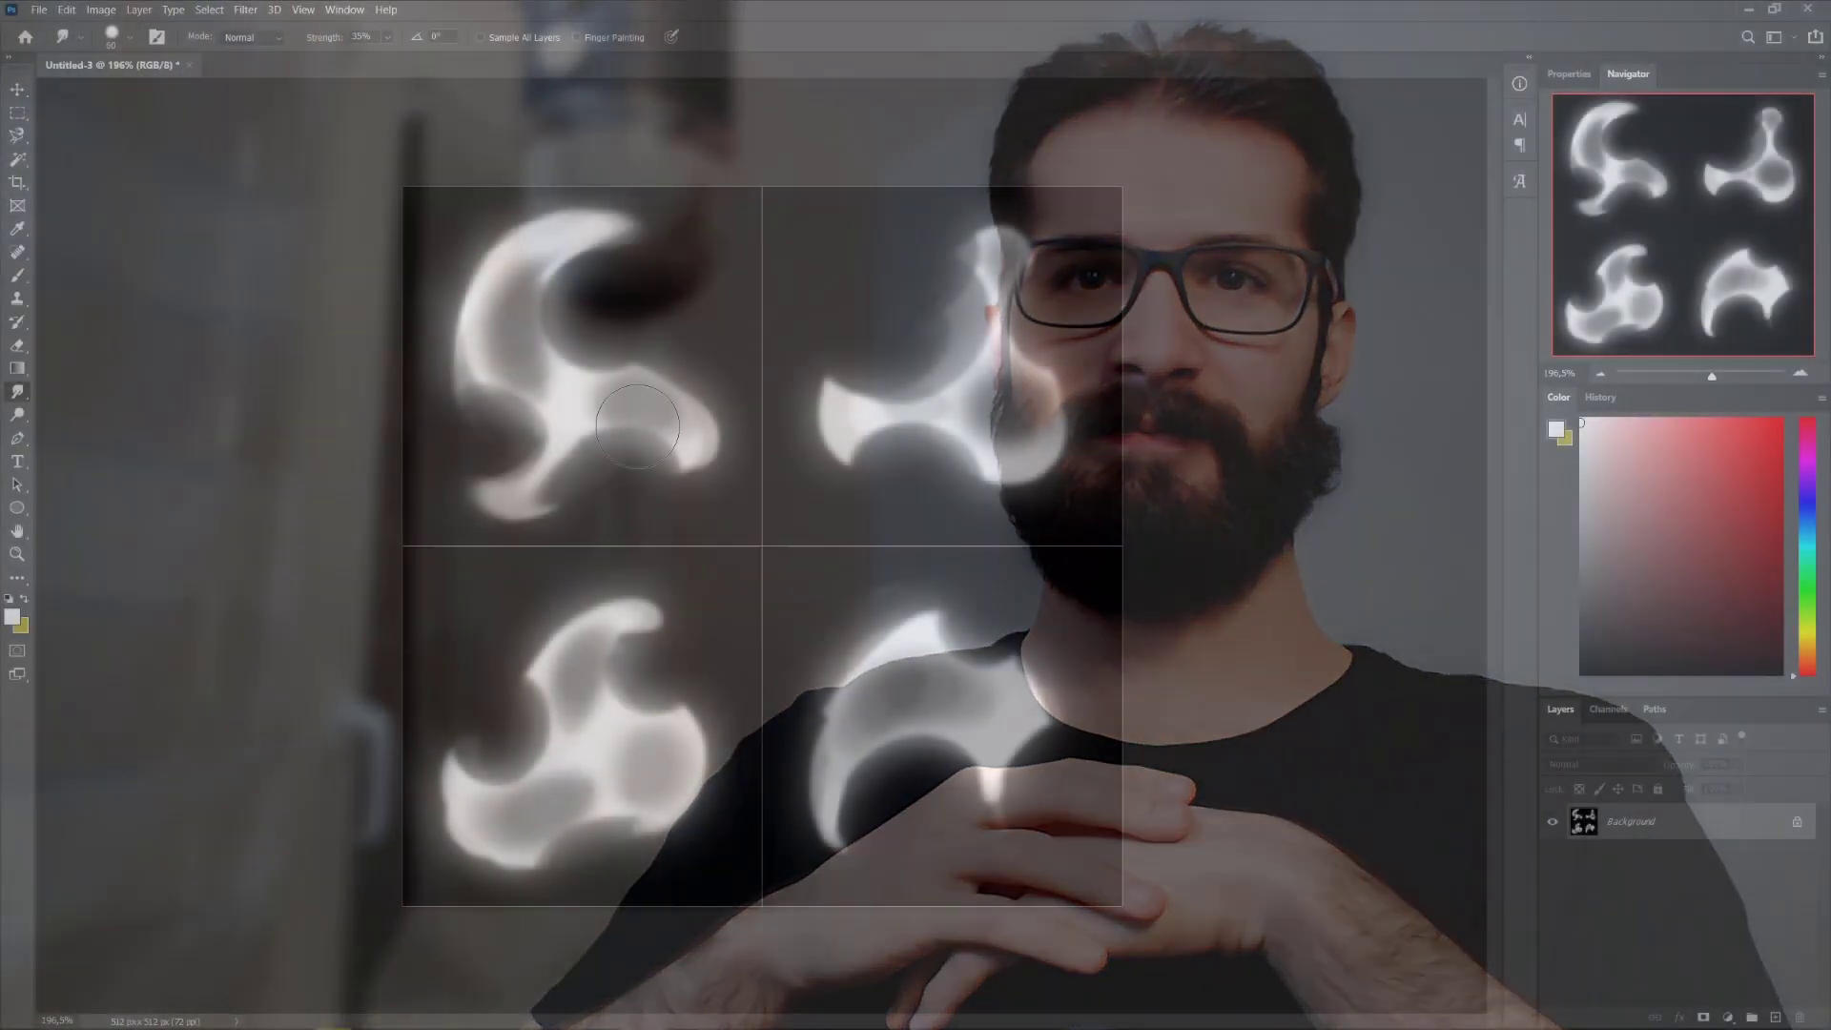
Smudge the flame shapes in the grid cells to stretch and curl their tips.
mouse_move(637, 426)
mouse_down()
mouse_move(981, 277)
mouse_move(850, 532)
mouse_up()
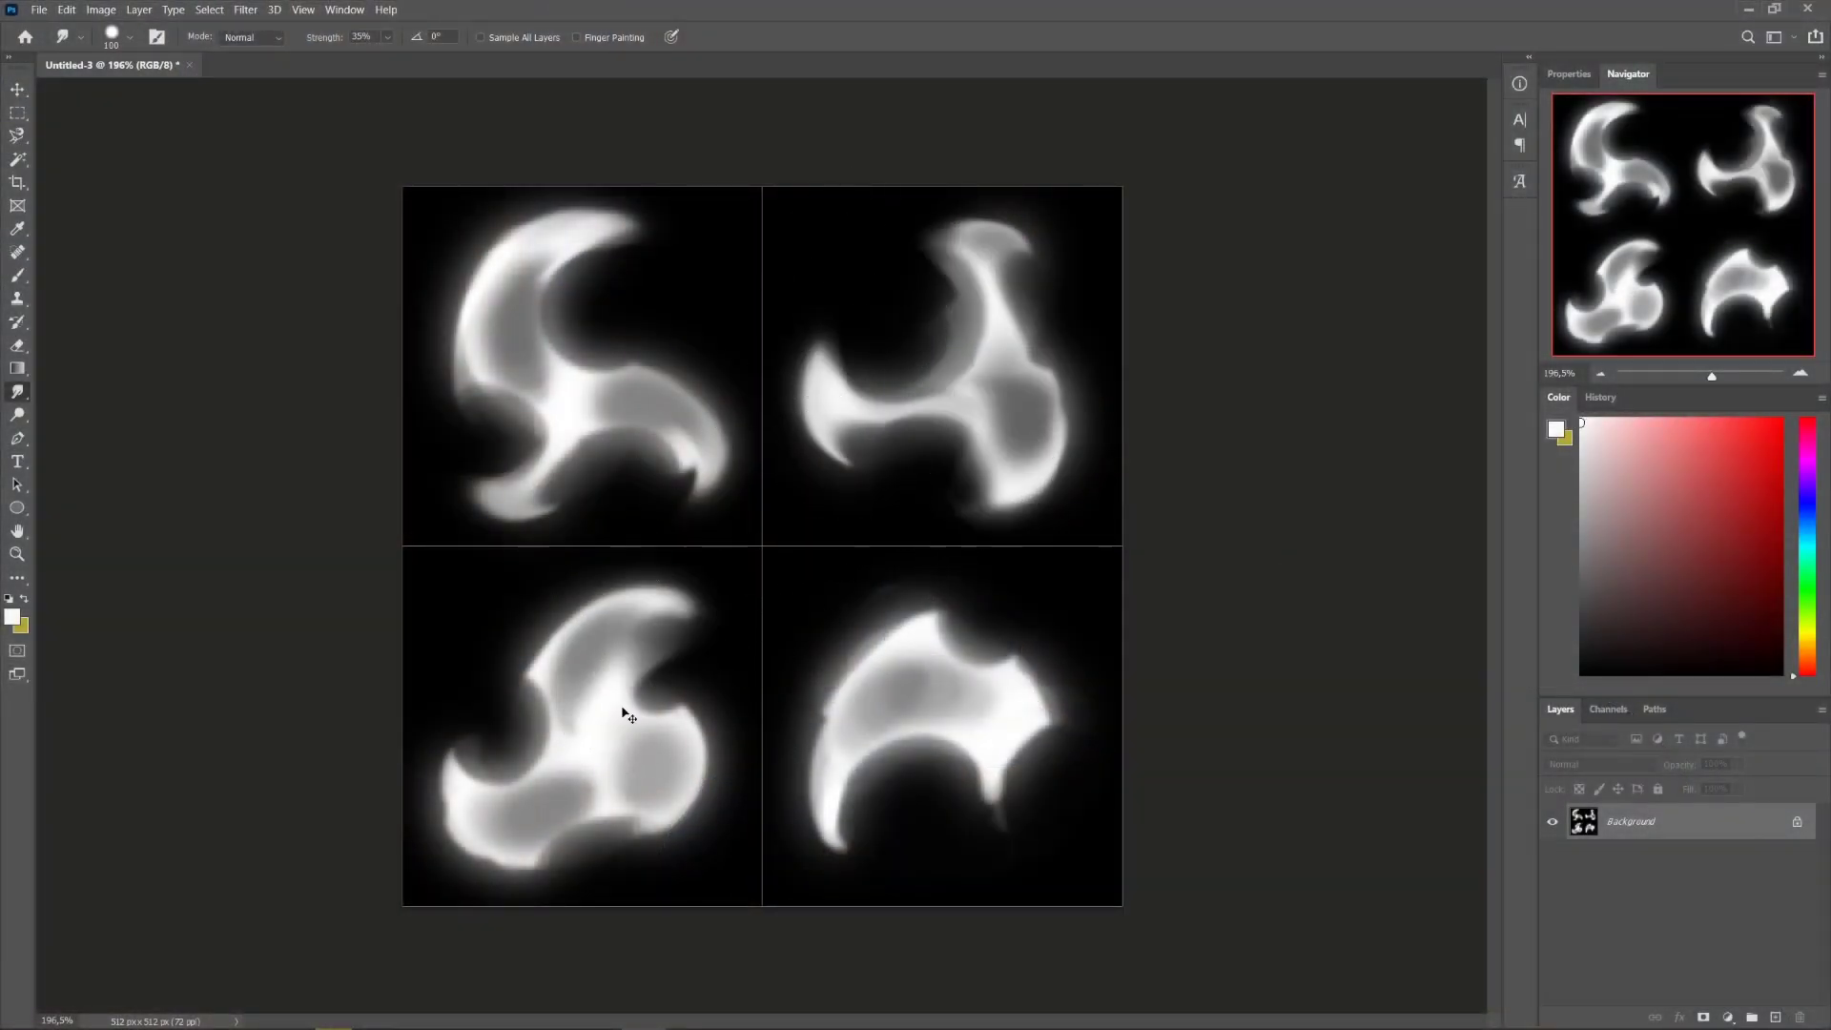
mouse_move(627, 716)
mouse_down()
mouse_move(409, 735)
mouse_move(613, 838)
mouse_move(645, 810)
mouse_up()
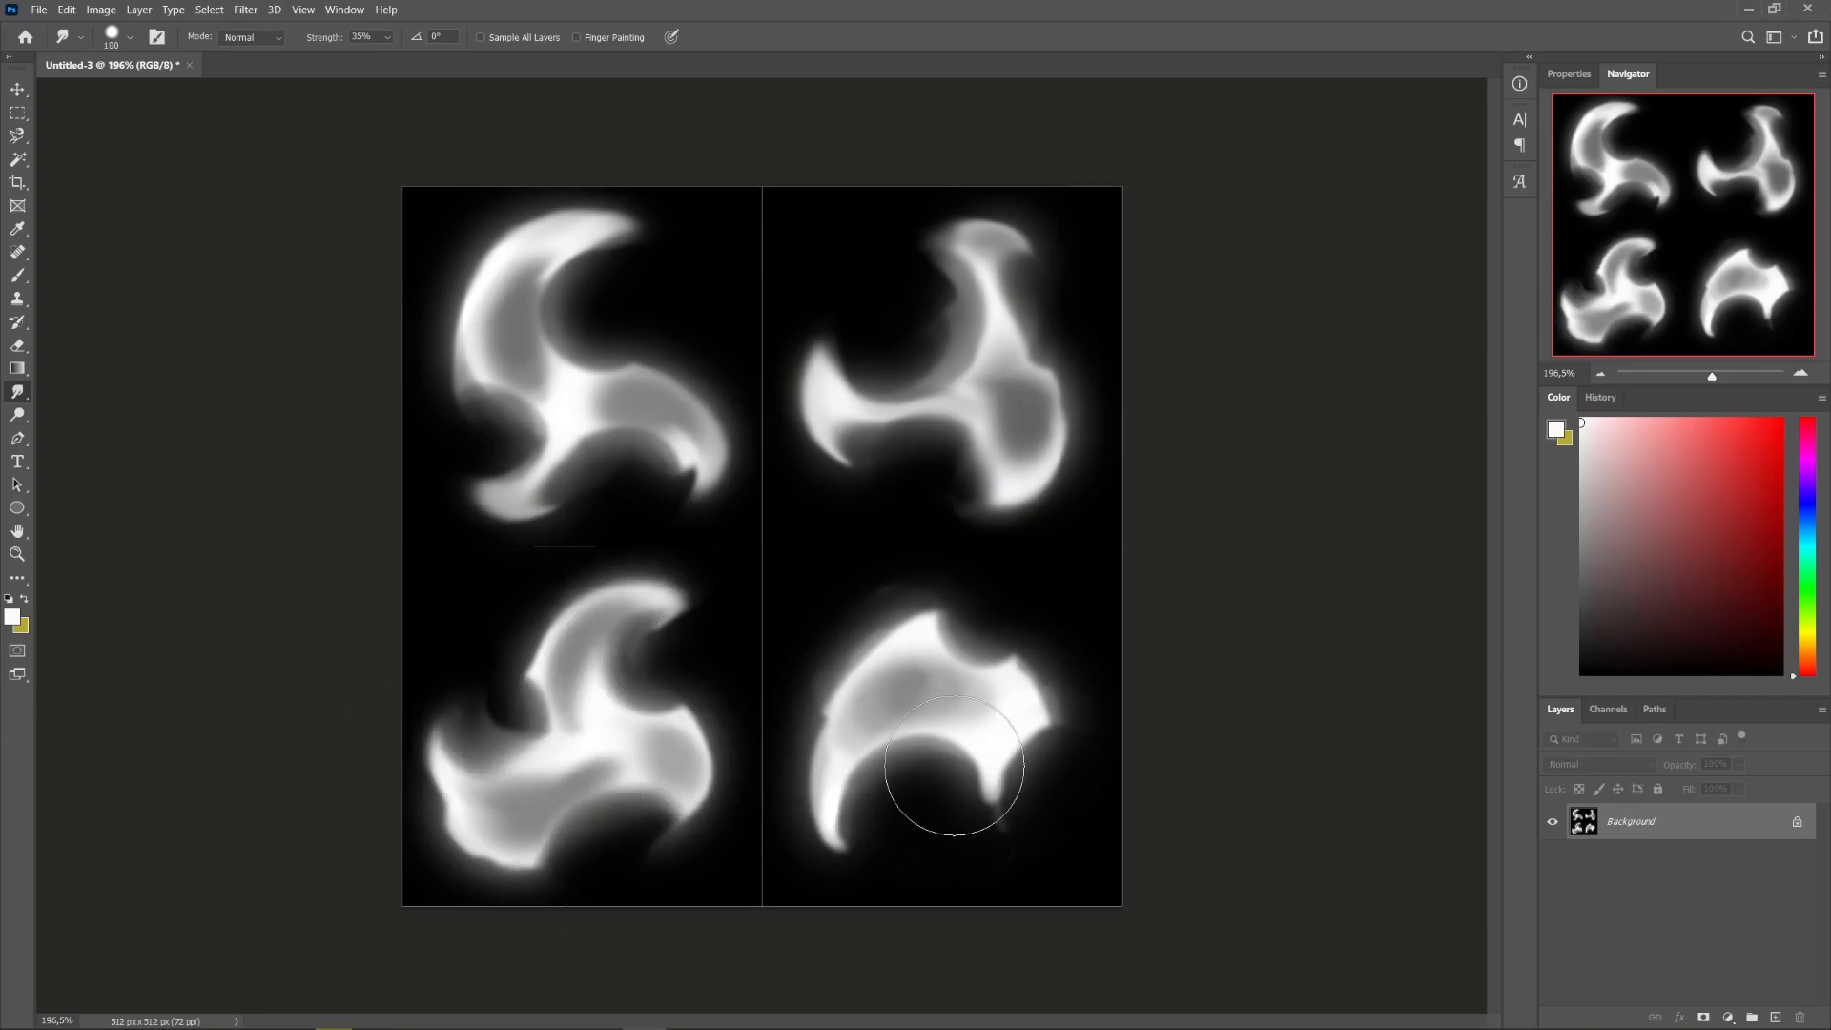
mouse_move(953, 765)
mouse_down()
mouse_move(981, 621)
mouse_move(1050, 768)
mouse_up()
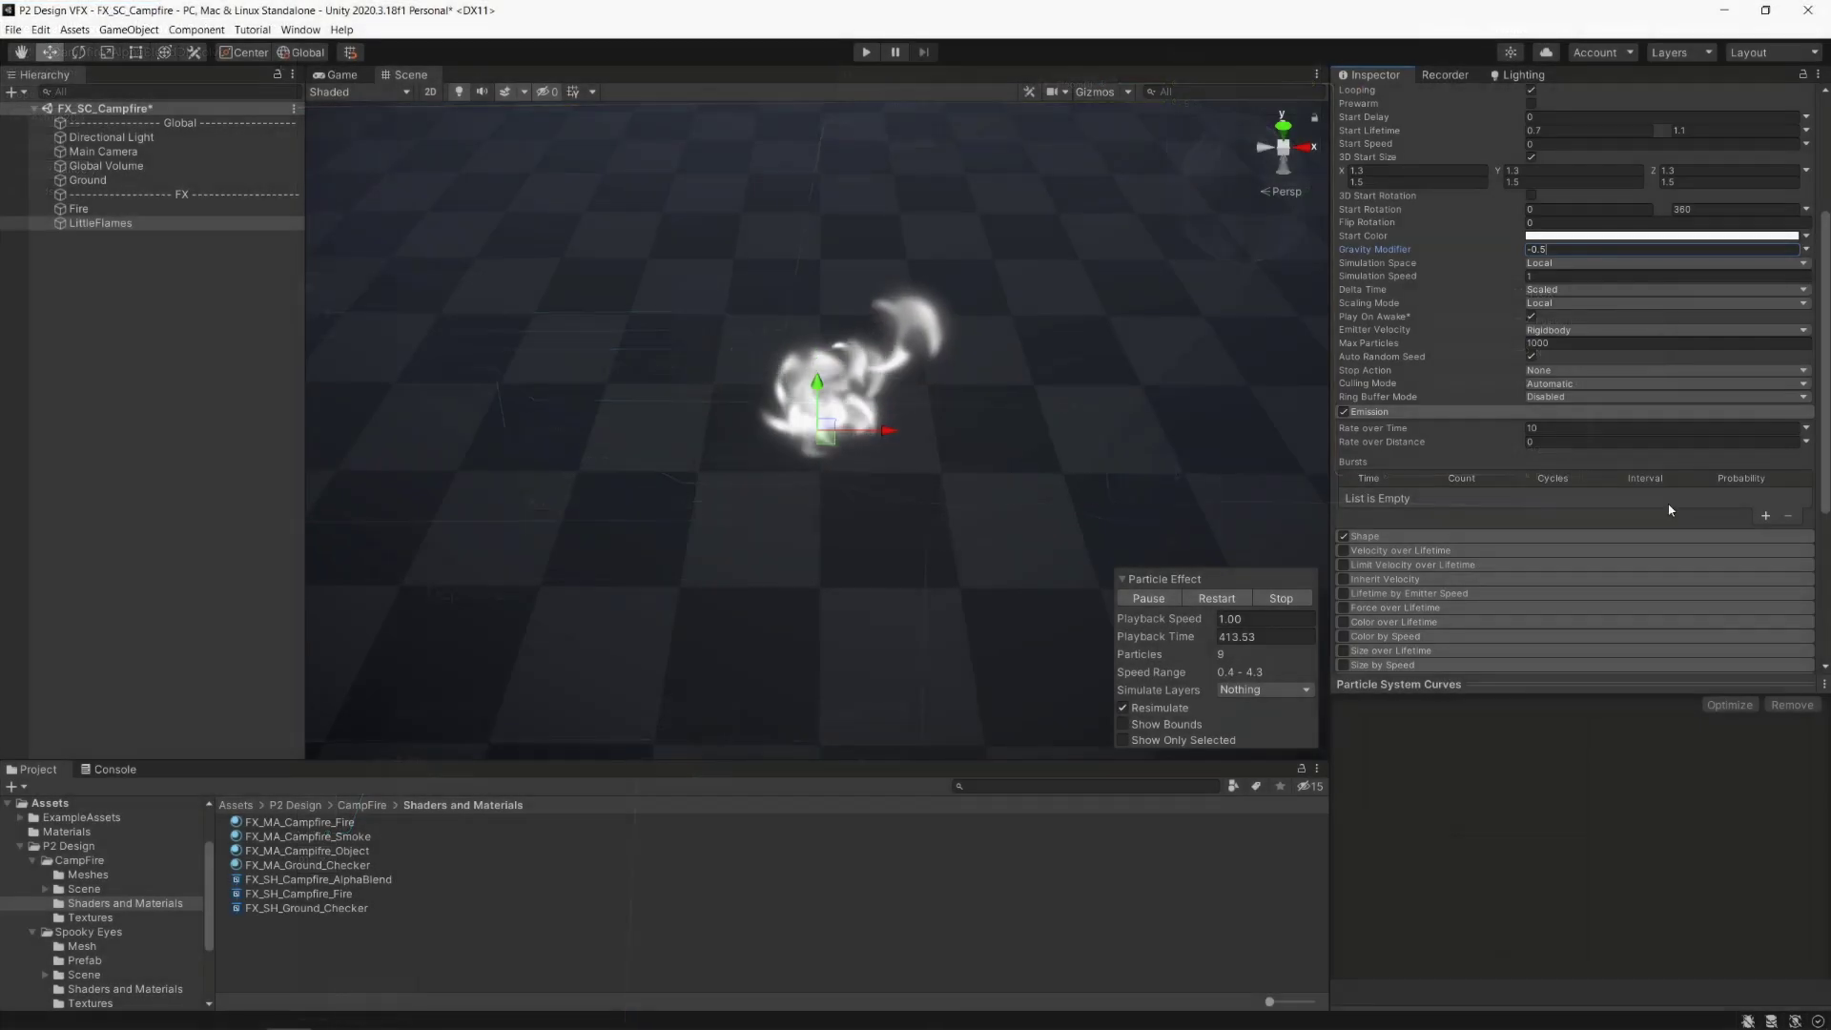
In Unity, set the LittleFlames emission rate over time to a range of 10 to 20 and change the emitter shape.
click(1805, 428)
click(1717, 479)
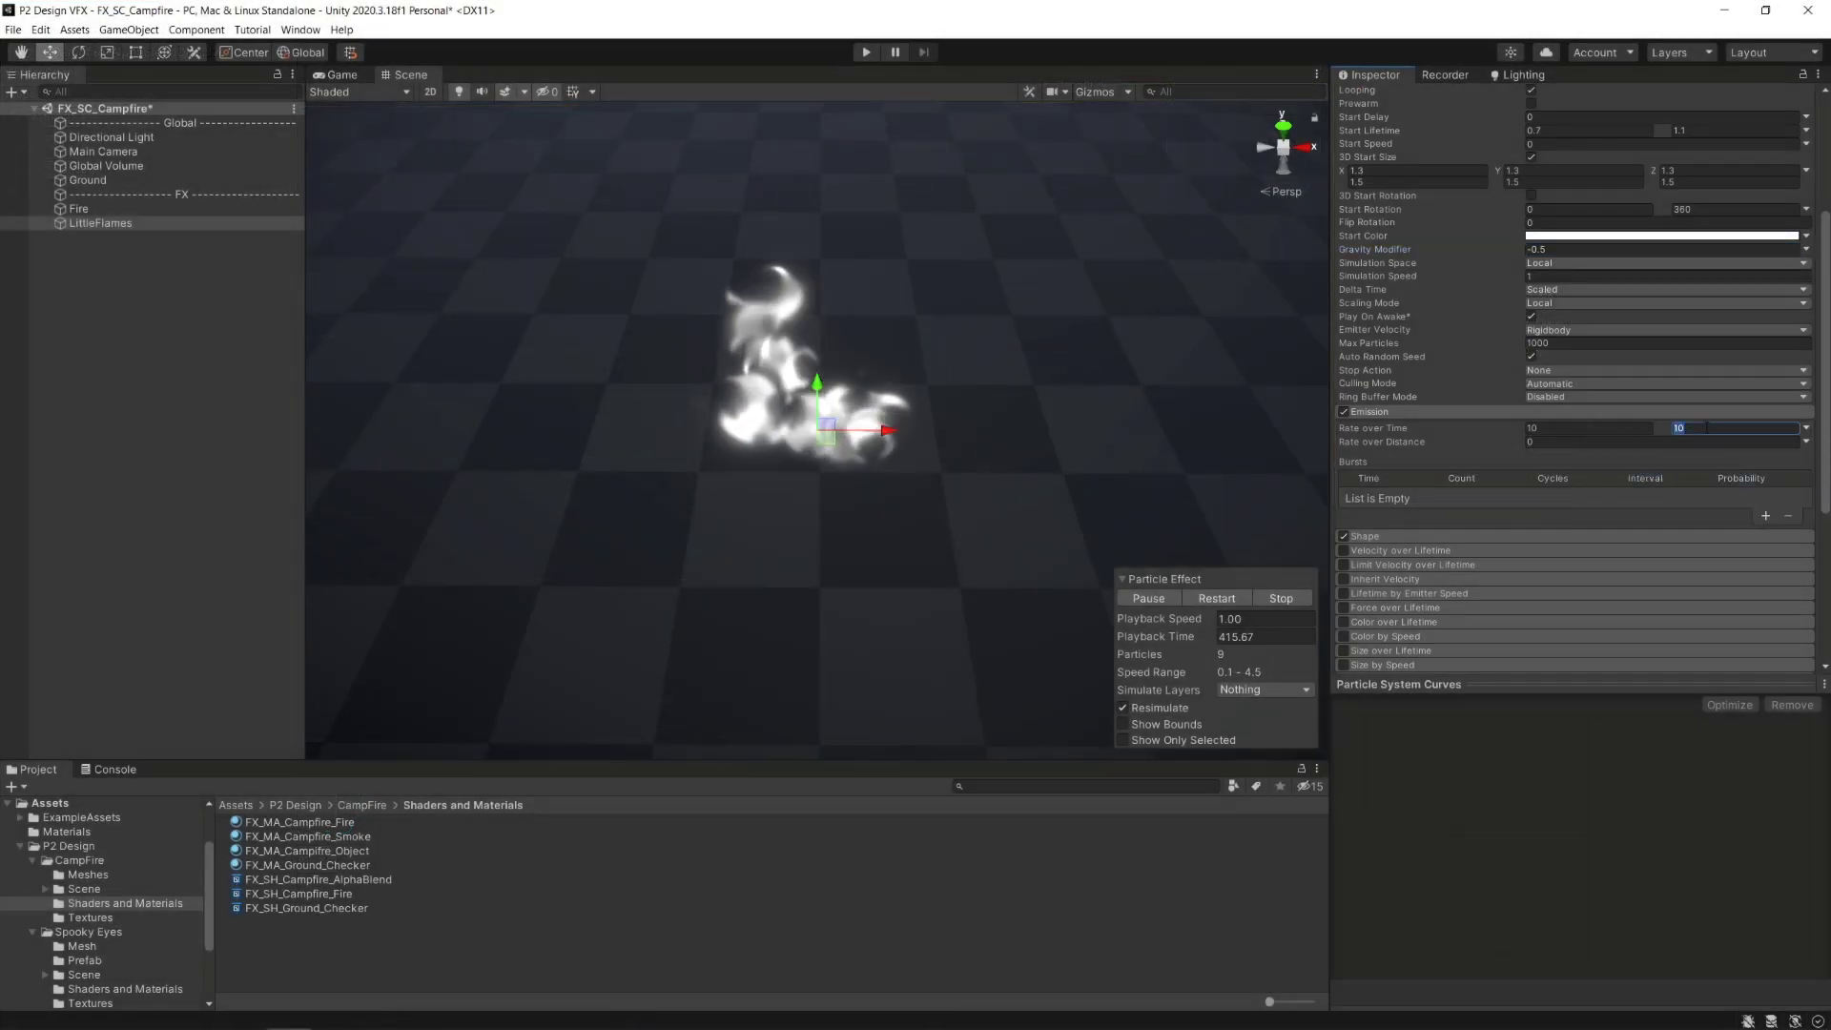
click(1497, 538)
scroll(1497, 539, down, 3)
click(1583, 392)
click(1585, 423)
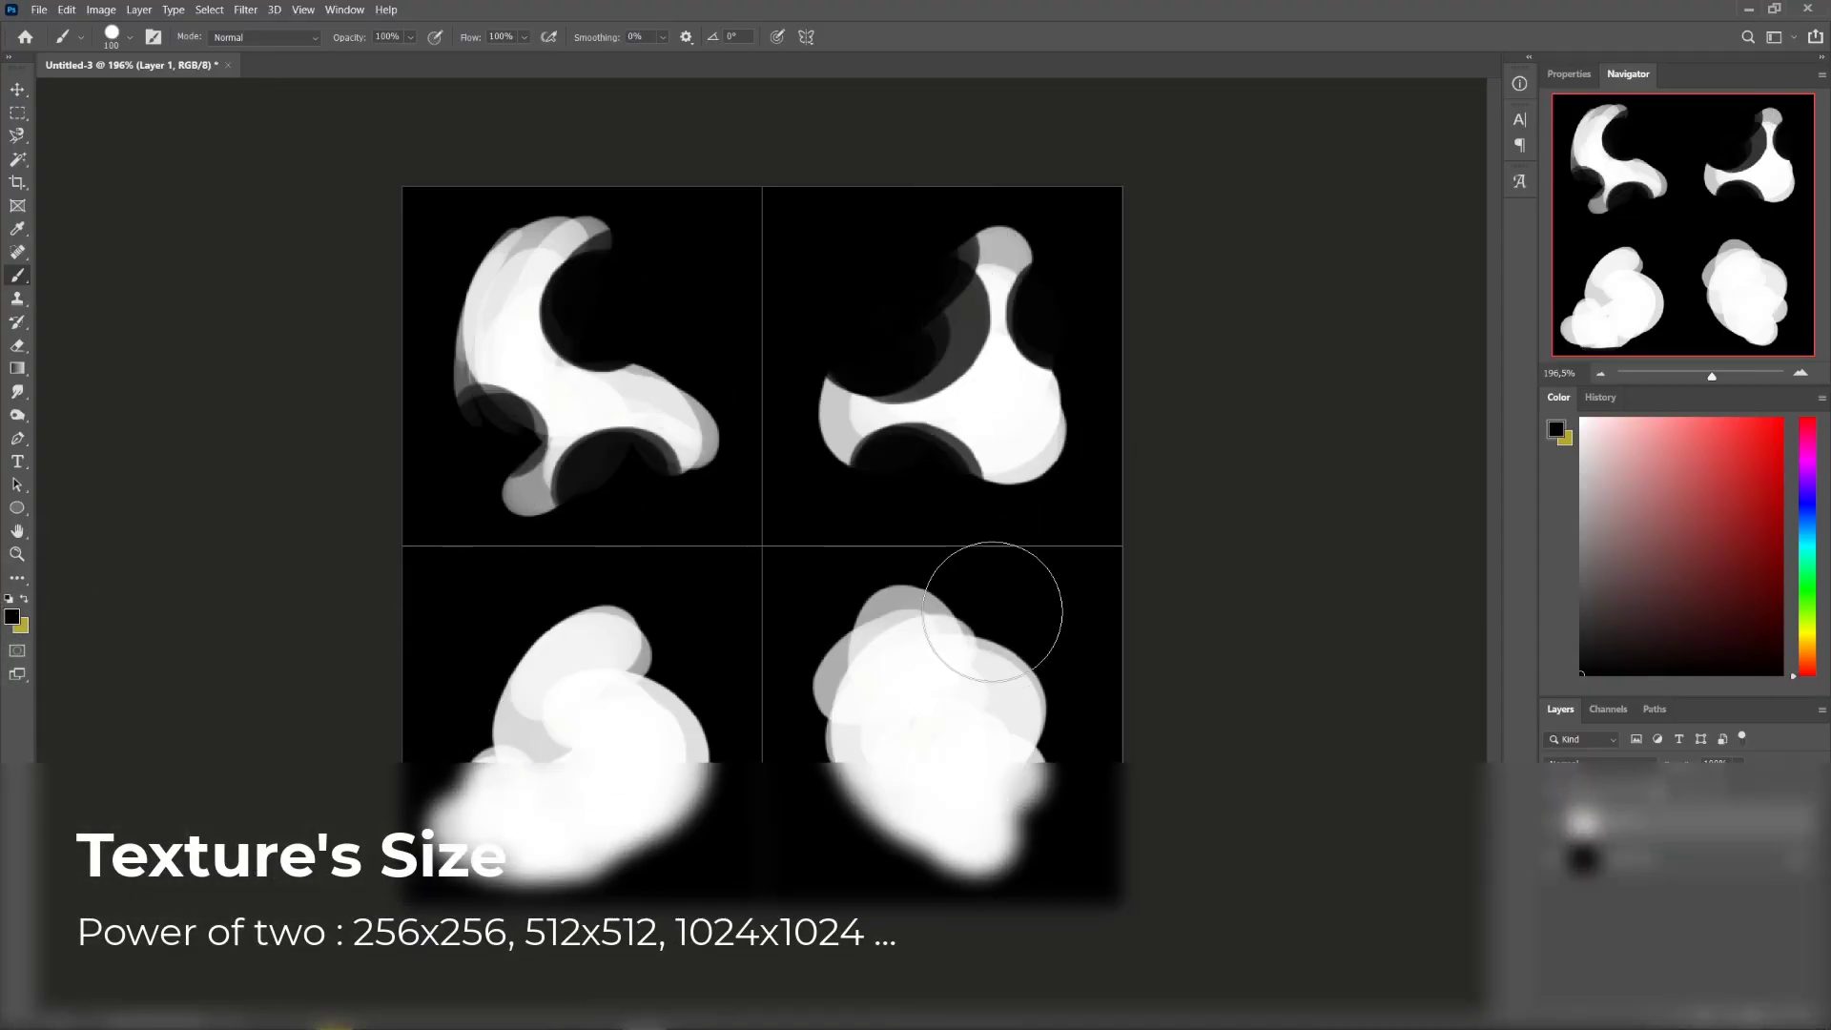
In Photoshop, carve black rounded notches into the edges of the two lower white shapes.
drag(998, 589, 990, 600)
drag(1058, 777, 1037, 772)
drag(882, 839, 991, 858)
drag(703, 658, 666, 649)
Reduce the brush size and reshape the lower-left flame's upper tip and left edge.
key(bracketleft)
key(bracketleft)
key(bracketleft)
key(bracketleft)
drag(553, 658, 634, 616)
drag(461, 814, 453, 768)
alt+click(477, 734)
drag(471, 748, 489, 751)
Trim the bottom and right side of the lower-right shape with black, undoing the stroke along its upper-left edge.
drag(968, 834, 985, 862)
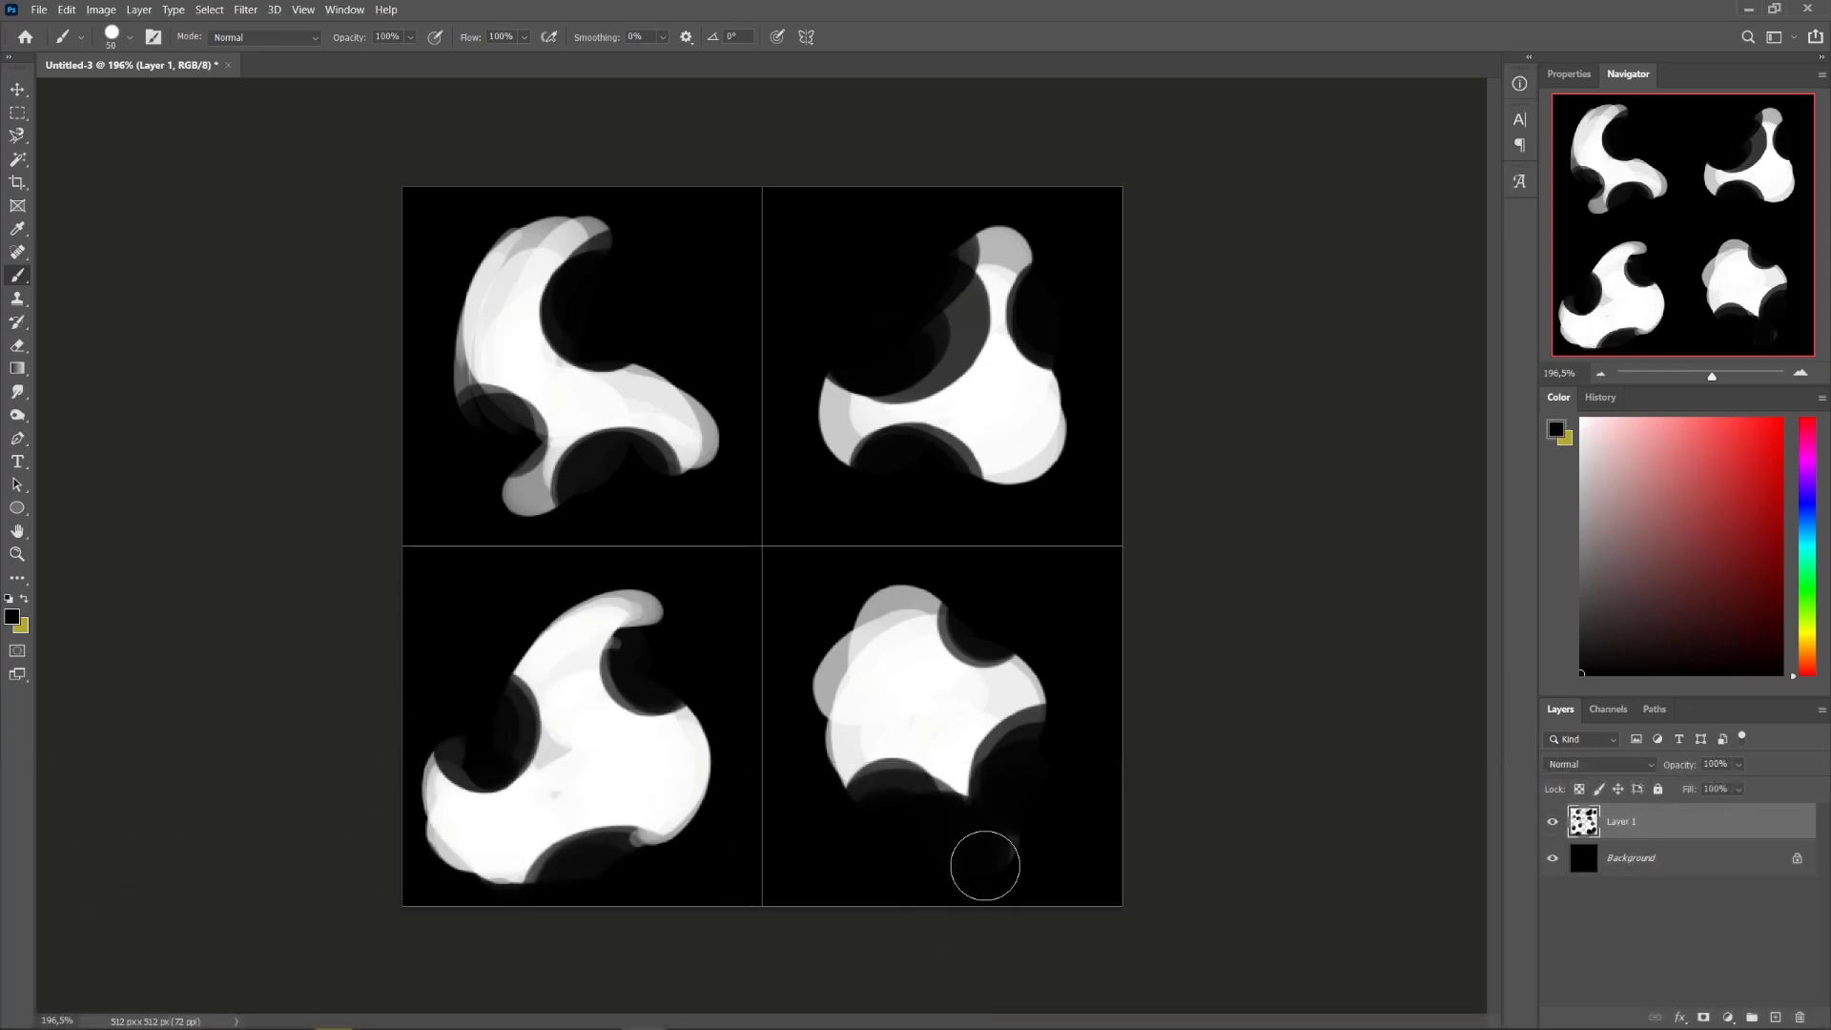
drag(963, 791, 1060, 720)
drag(1064, 777, 1030, 809)
drag(844, 658, 907, 572)
key(ctrl+z)
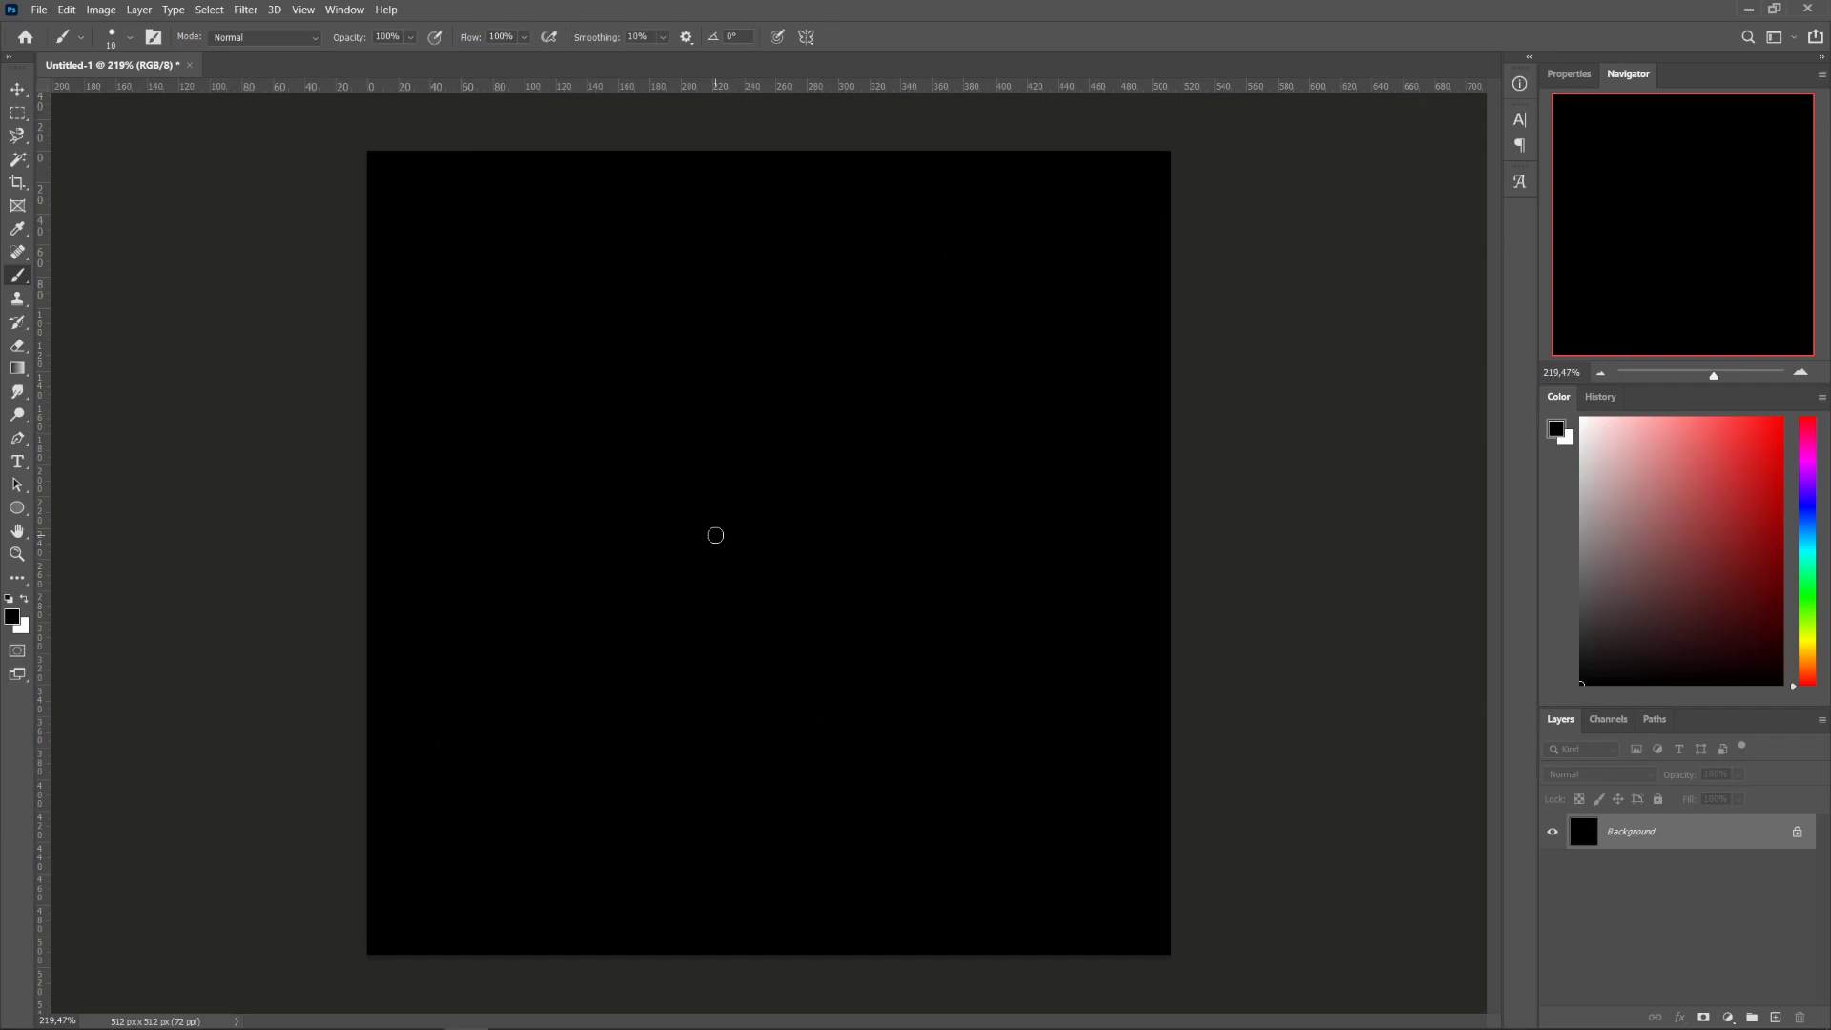
Display the grid over the black canvas and open the Guides, Grid & Slices preferences.
click(301, 11)
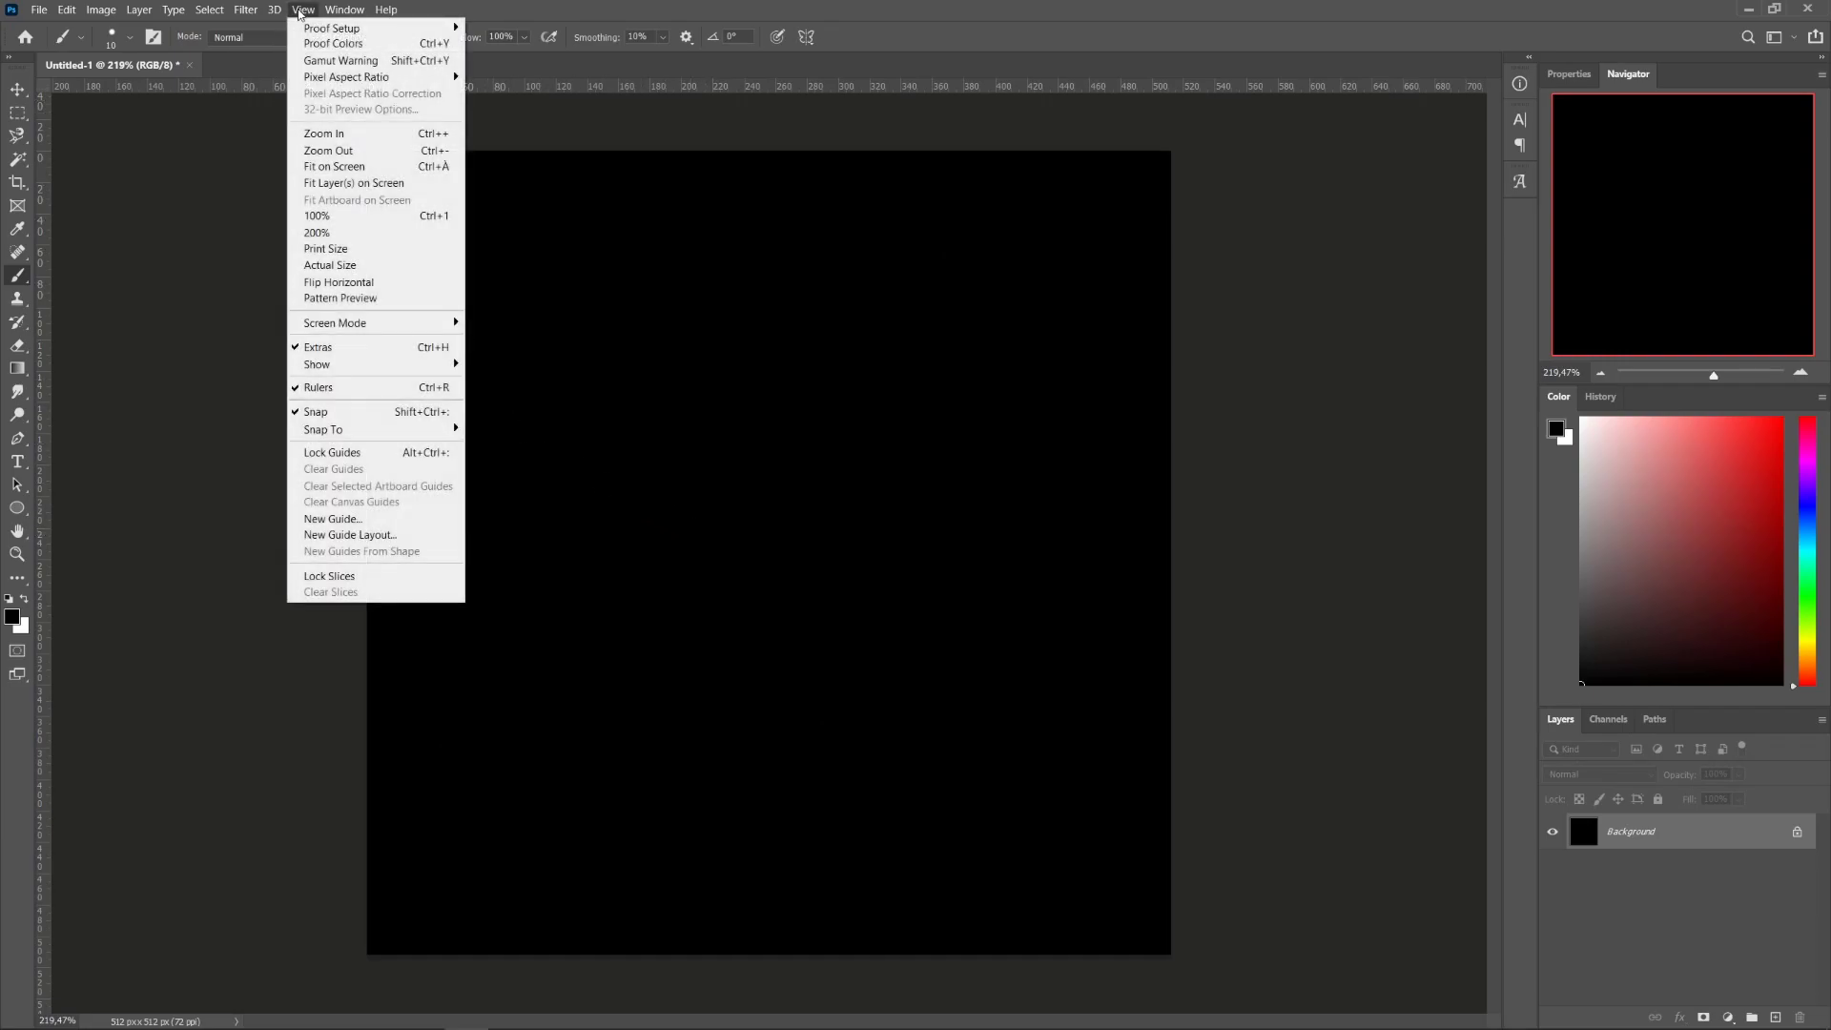
mouse_move(424, 375)
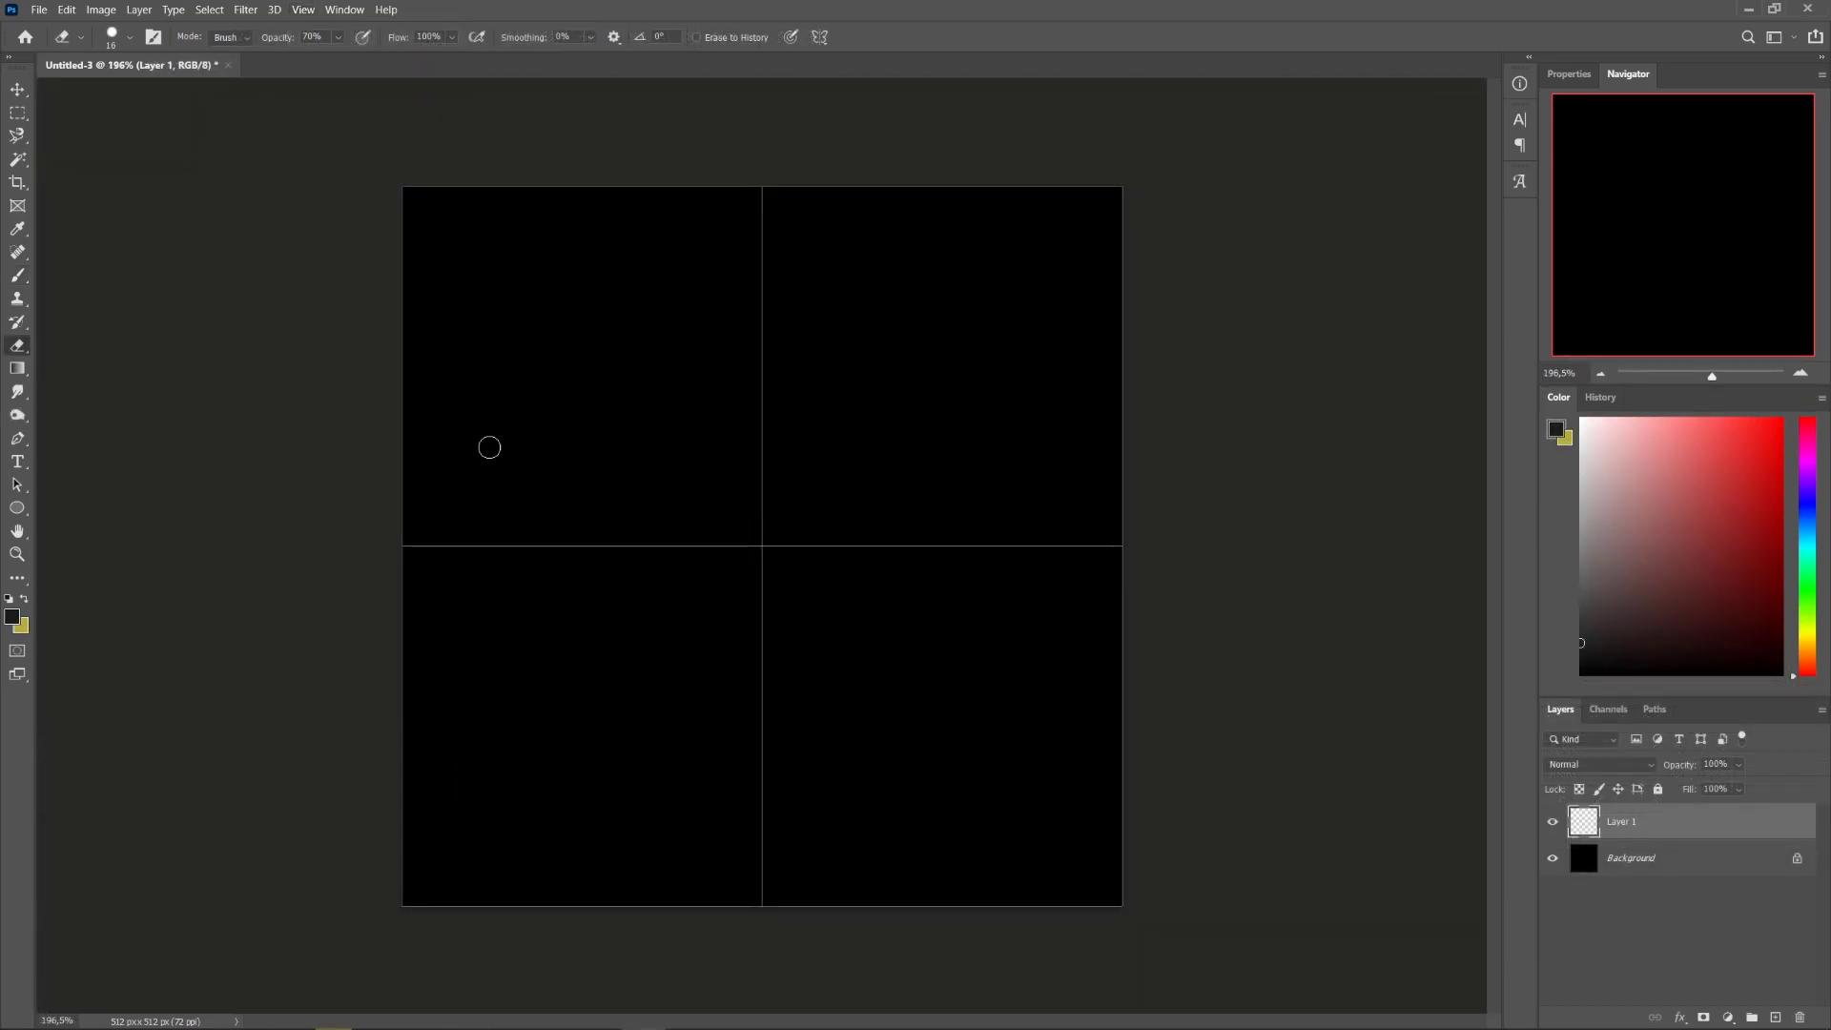
click(67, 10)
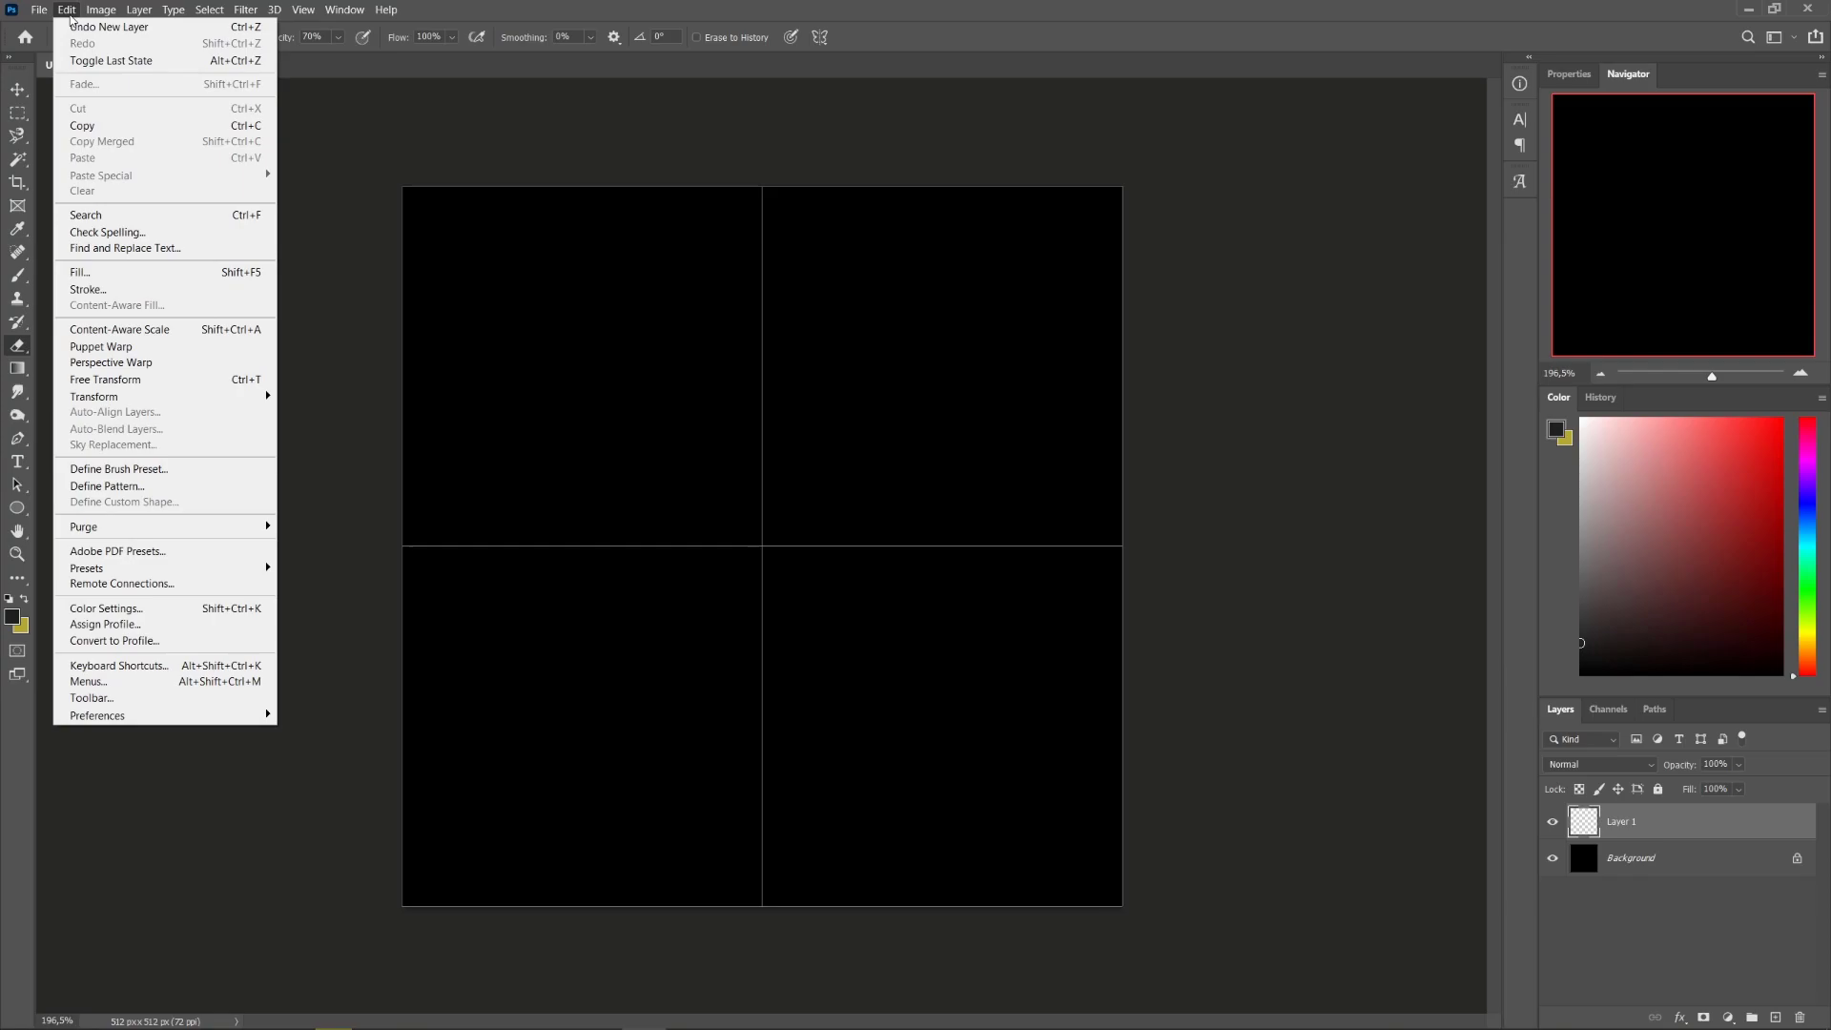
mouse_move(256, 719)
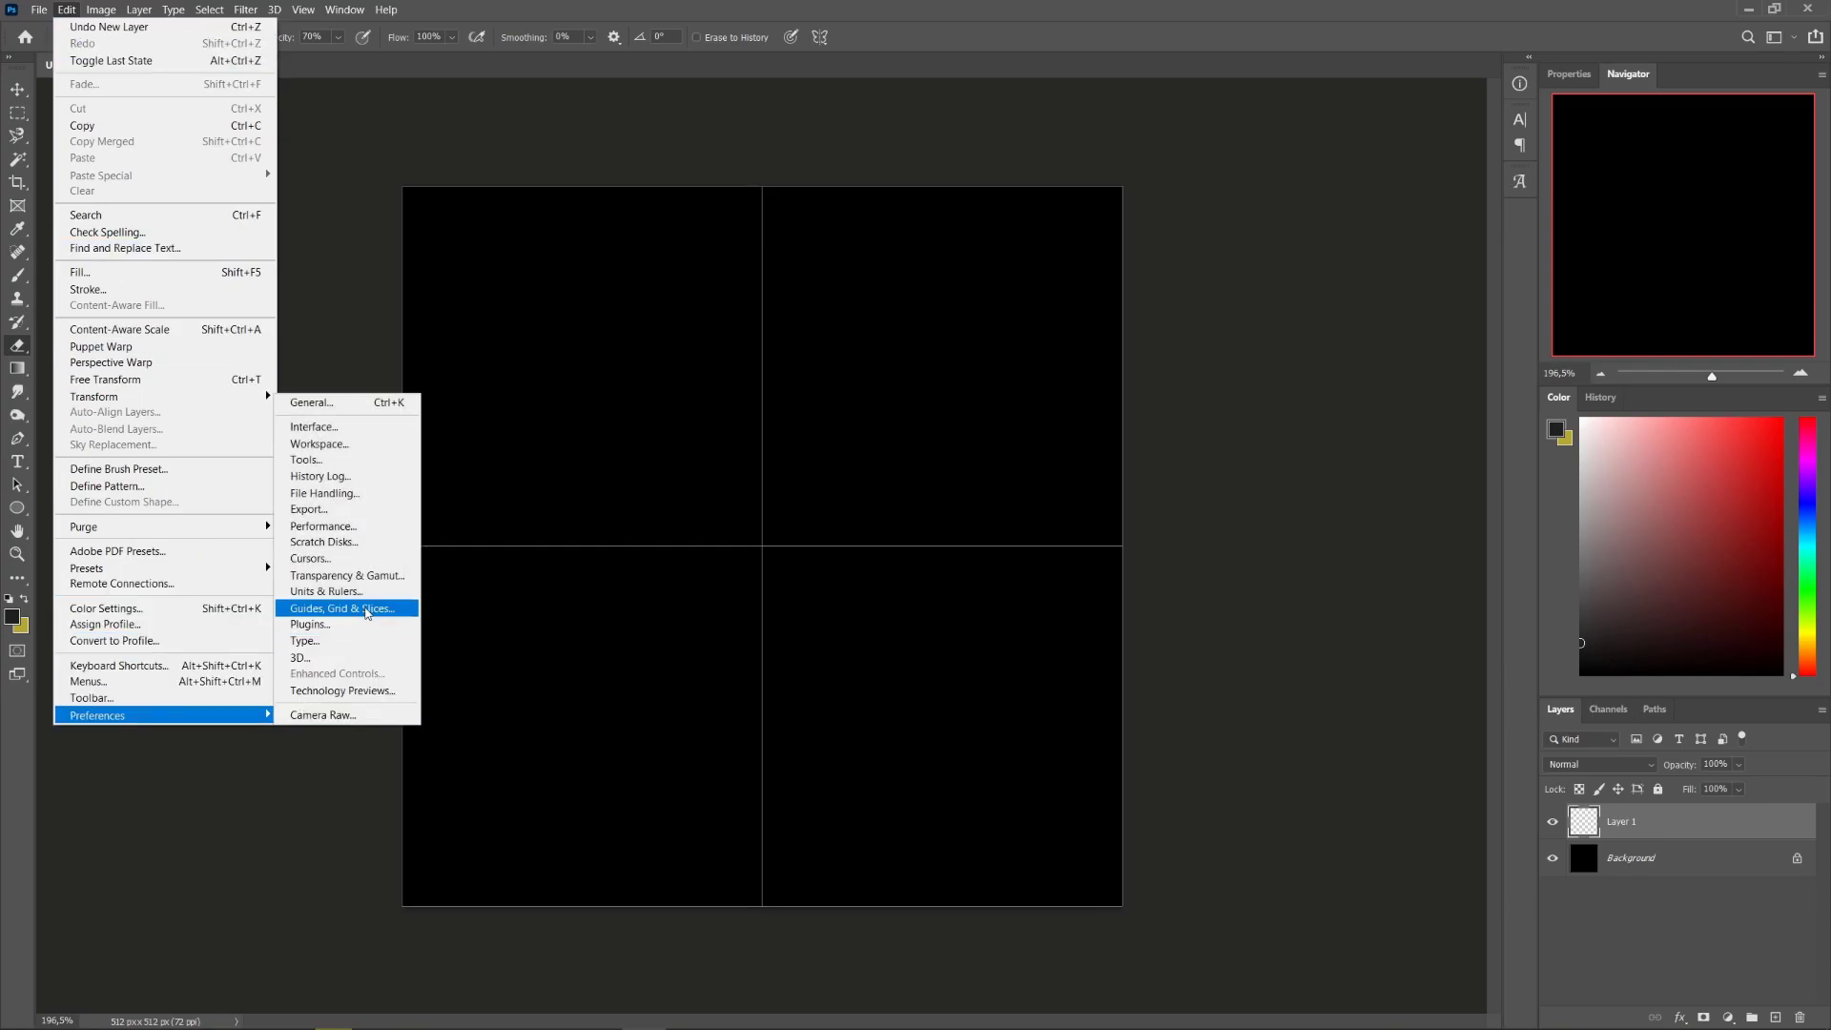
click(369, 613)
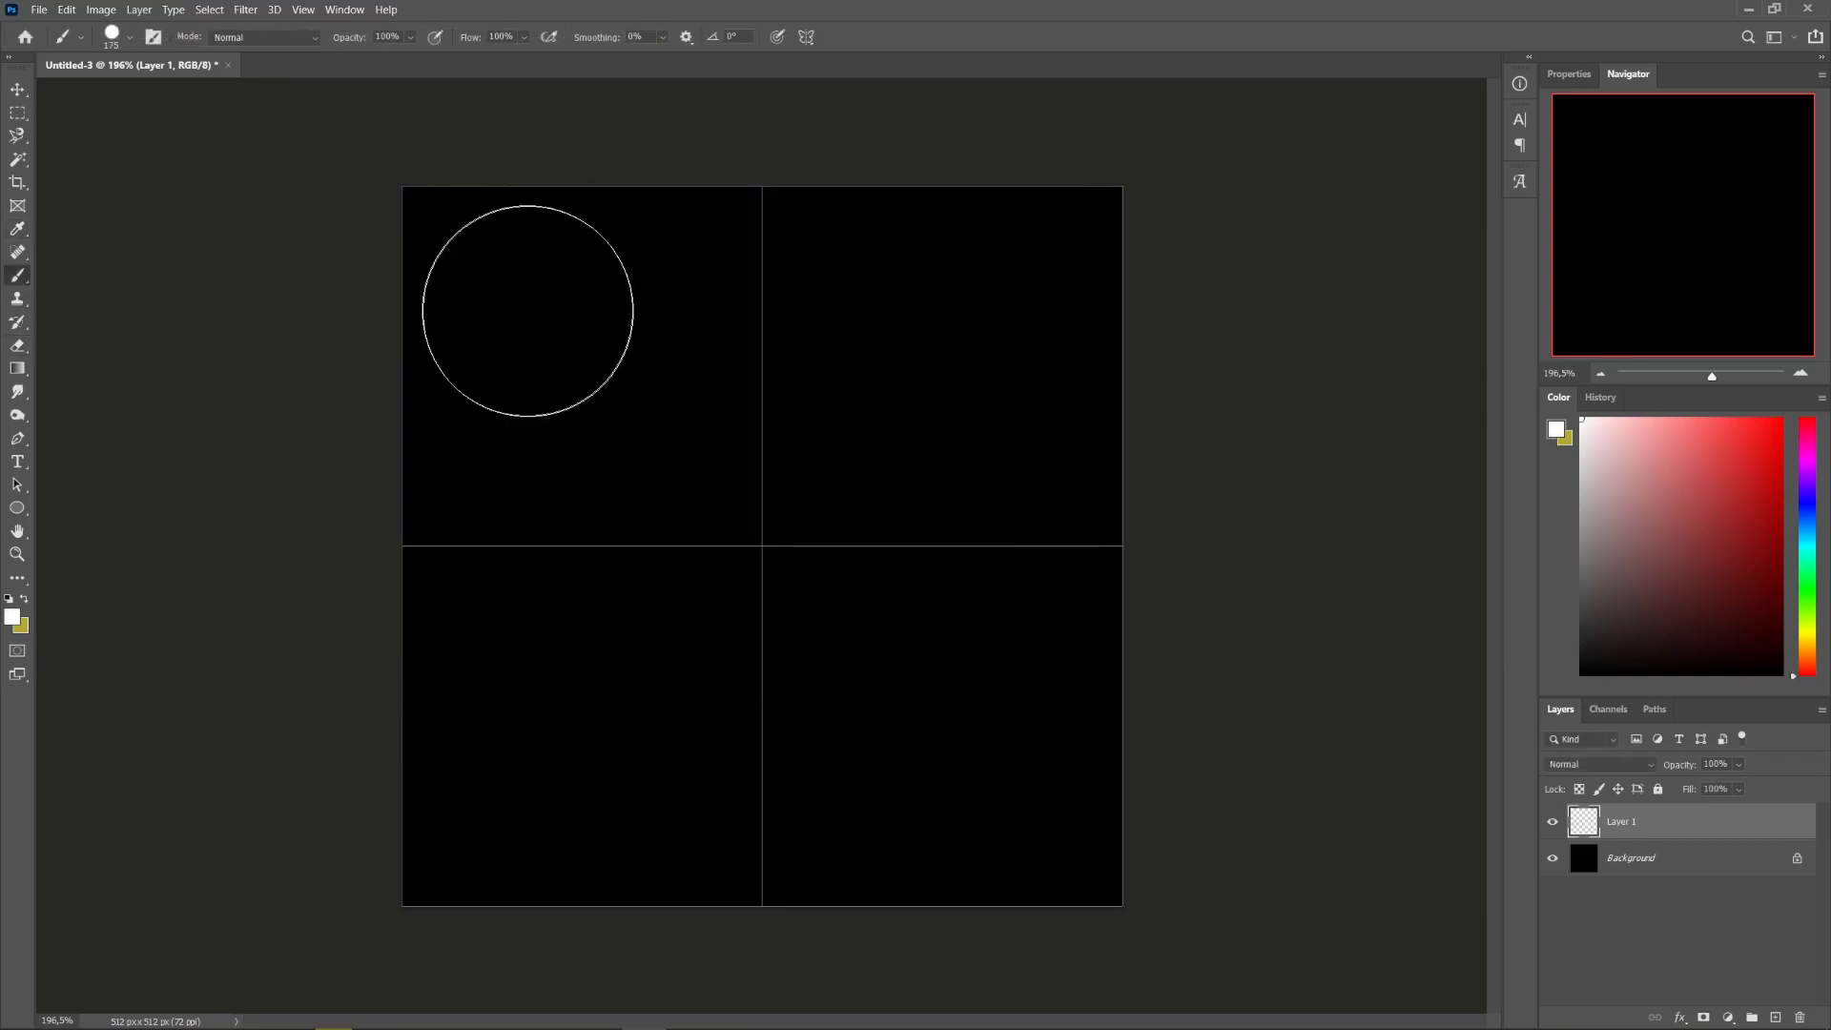
Paint a rough white blob in each of the four grid cells on Layer 1.
drag(527, 315, 611, 410)
mouse_move(916, 315)
mouse_down()
mouse_move(897, 334)
mouse_move(1001, 420)
mouse_up()
drag(901, 648, 968, 820)
drag(584, 728, 534, 830)
alt+click(534, 896)
Carve round black notches into the two upper blobs, undoing the misplaced stroke on the upper-right one.
drag(611, 296, 620, 315)
drag(611, 486, 639, 488)
drag(906, 477, 925, 482)
mouse_move(841, 315)
mouse_down()
mouse_move(944, 248)
mouse_move(908, 351)
mouse_up()
key(ctrl+z)
drag(938, 286, 930, 335)
alt+right_drag(887, 376, 901, 376)
drag(911, 343, 935, 310)
Carve round black notches into the two lower blobs and extend the lower-left flame's upper tip in white.
drag(1010, 610, 992, 608)
drag(1049, 769, 1026, 780)
drag(844, 782, 1001, 839)
key(ctrl+z)
drag(467, 711, 485, 730)
drag(682, 667, 658, 660)
drag(592, 891, 611, 882)
alt+click(574, 685)
drag(572, 639, 629, 623)
Paint white arms out of the lower-right shape's bottom and right side, and trim the edges around them.
mouse_move(973, 834)
mouse_down()
mouse_move(922, 837)
mouse_move(997, 844)
mouse_up()
alt+click(954, 734)
drag(1011, 711, 1062, 718)
alt+right_drag(1022, 777, 1033, 777)
alt+click(1039, 839)
drag(1059, 773, 1015, 811)
drag(920, 811, 896, 796)
alt+right_drag(907, 699, 898, 699)
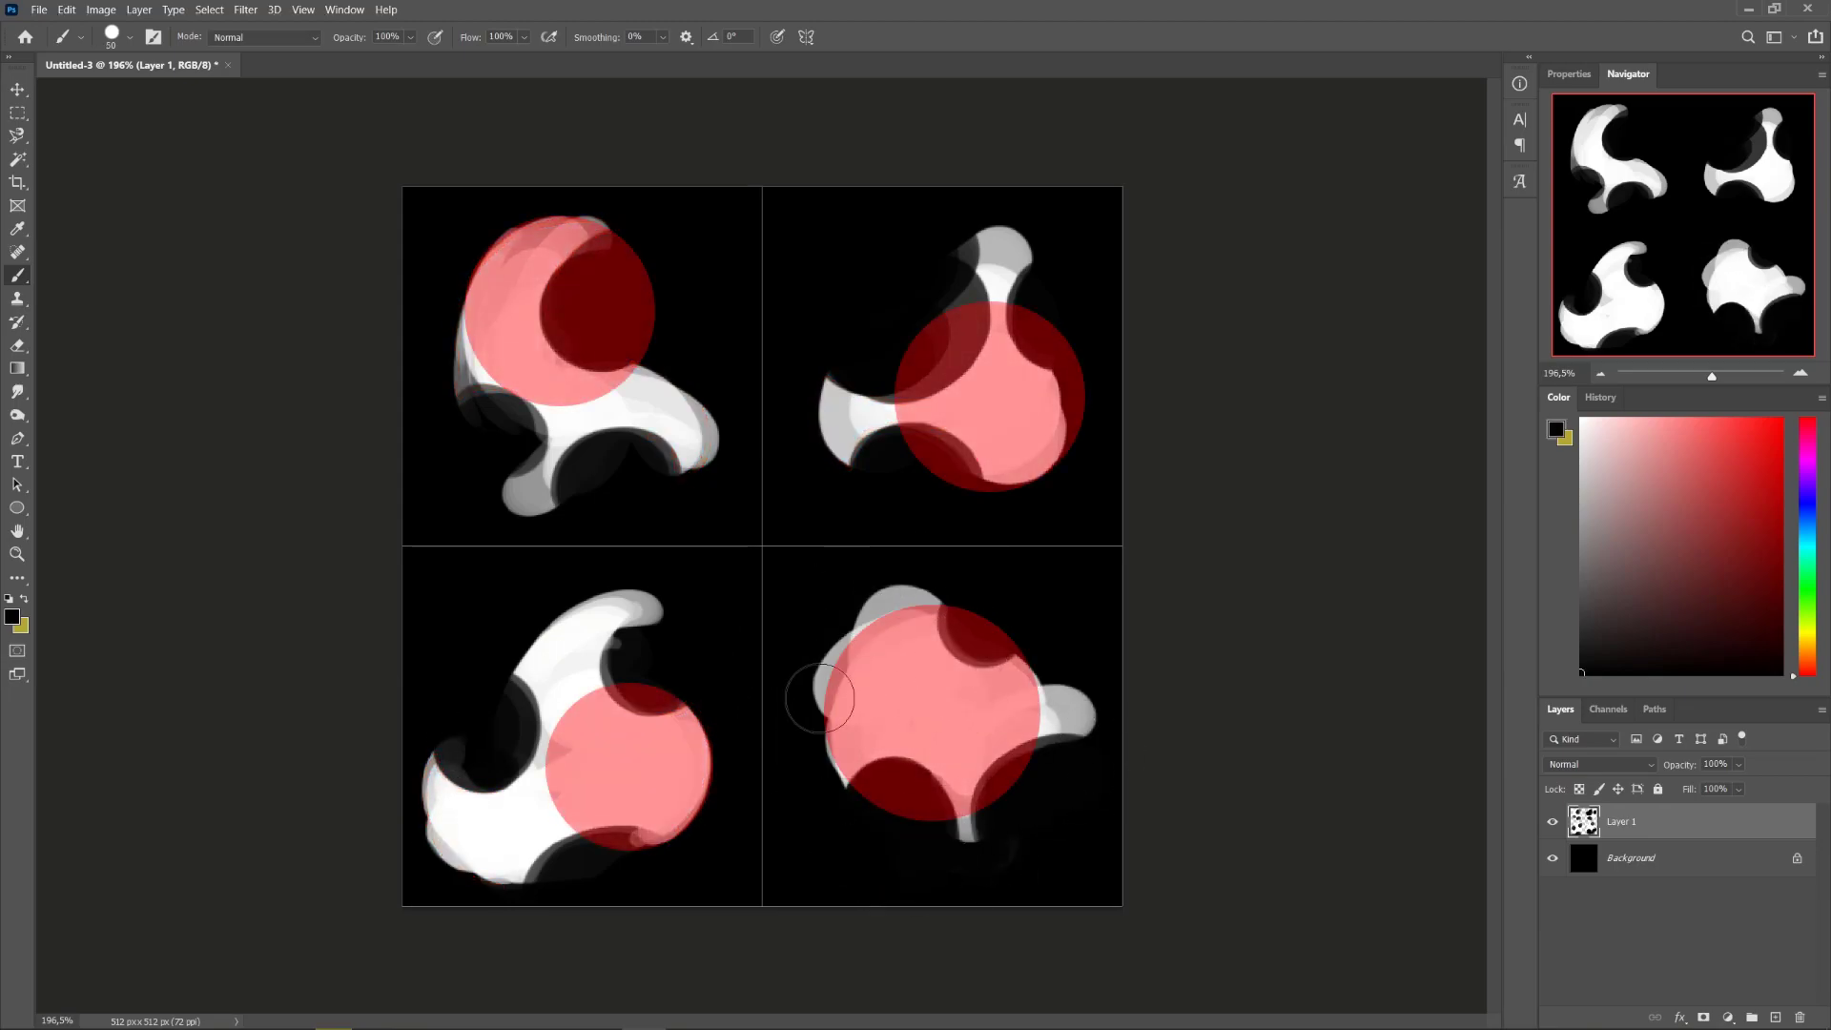
Trim the lower-right shape's upper-left edge and right arm, and hollow out its underside into a crescent.
drag(820, 698, 891, 596)
drag(1077, 667, 1062, 797)
drag(878, 796, 945, 801)
alt+click(973, 706)
mouse_move(1011, 696)
mouse_down()
mouse_move(1046, 728)
mouse_move(1011, 811)
mouse_up()
drag(867, 744, 844, 815)
drag(882, 811, 937, 836)
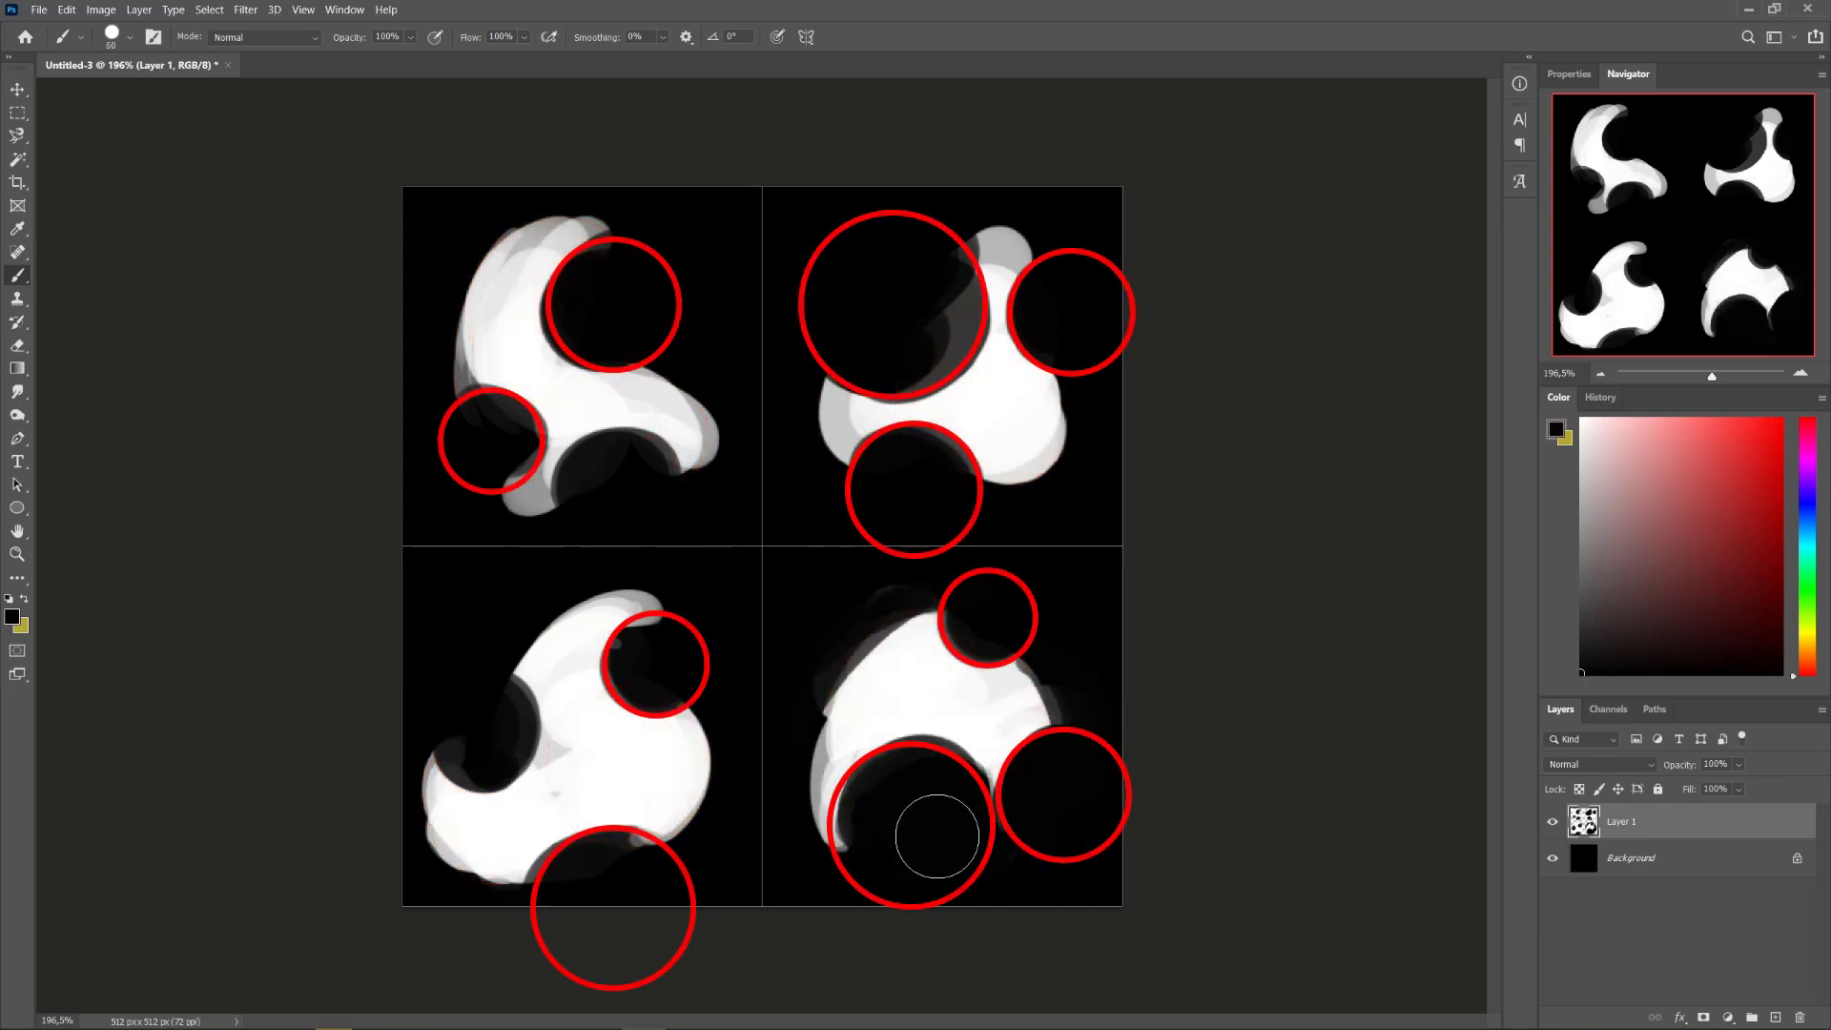
drag(989, 758, 988, 786)
Select the lower-left grid cell, scale its flame down slightly and recentre it inside the cell.
key(m)
drag(402, 547, 762, 906)
key(ctrl+t)
drag(762, 906, 735, 878)
drag(610, 754, 631, 766)
key(Return)
Flatten the image and duplicate the whole background onto a new layer.
right_click(1707, 833)
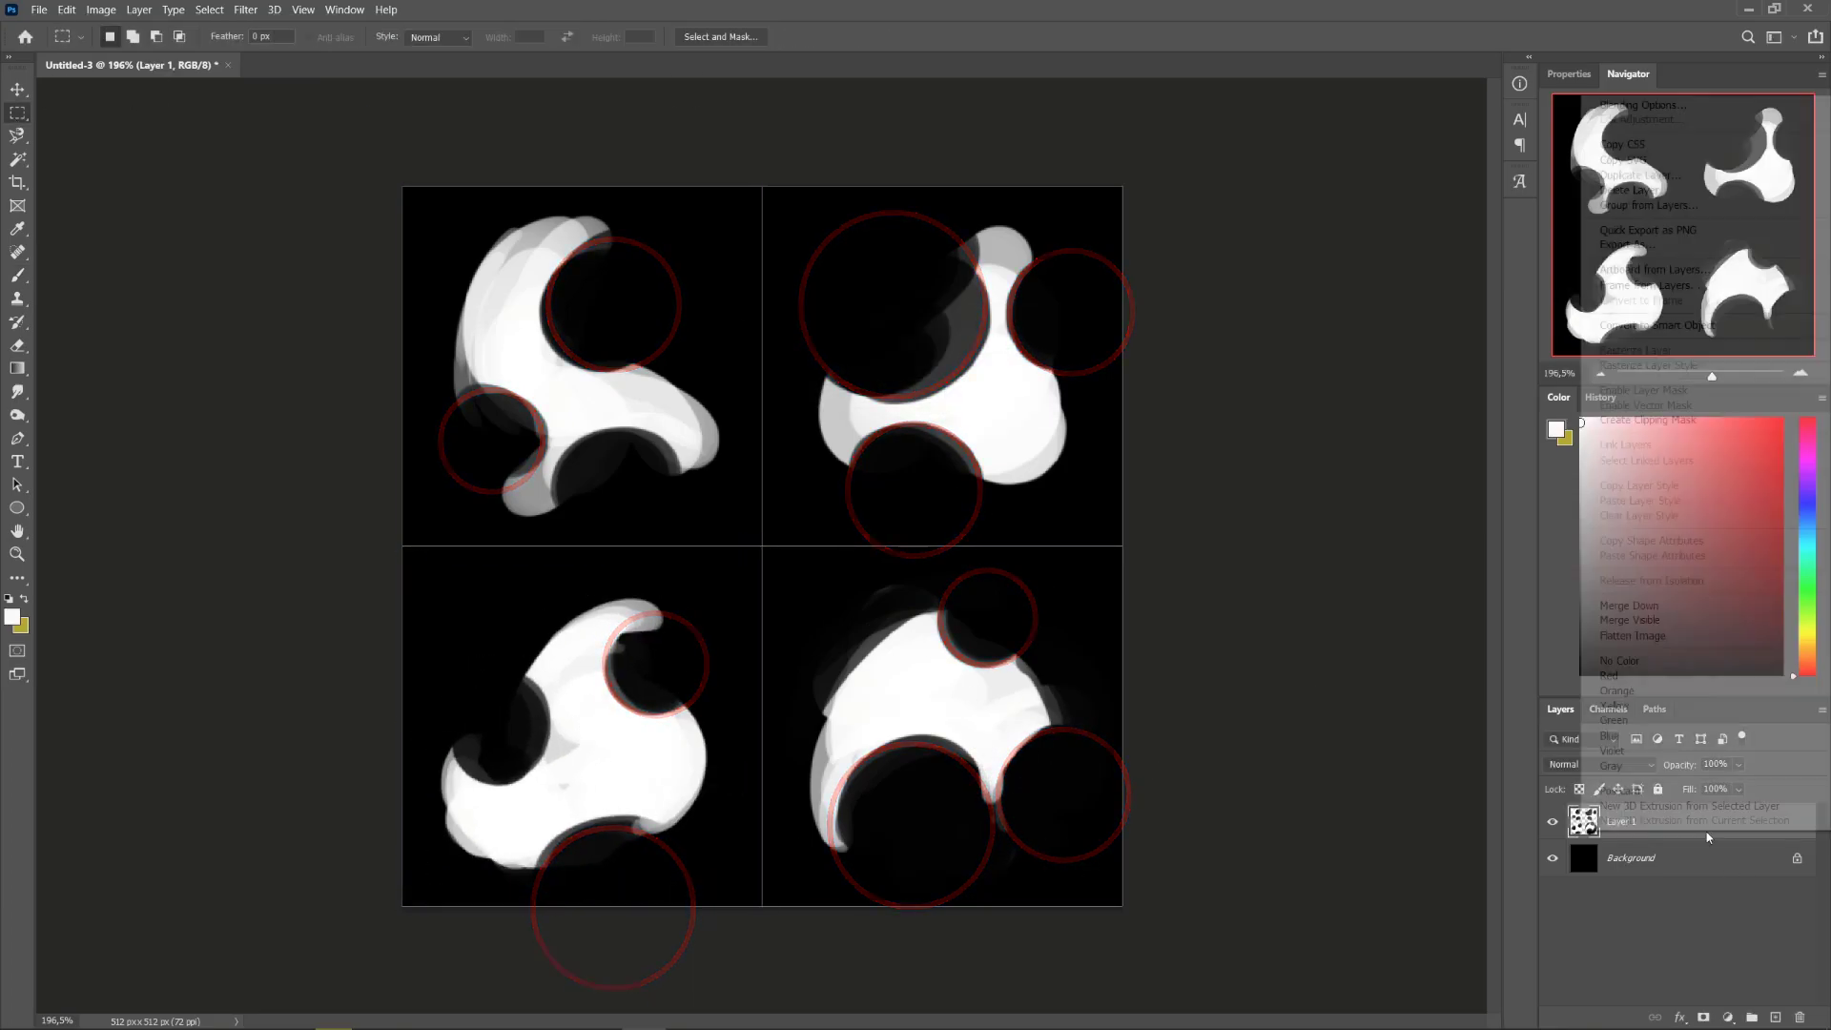
click(1650, 636)
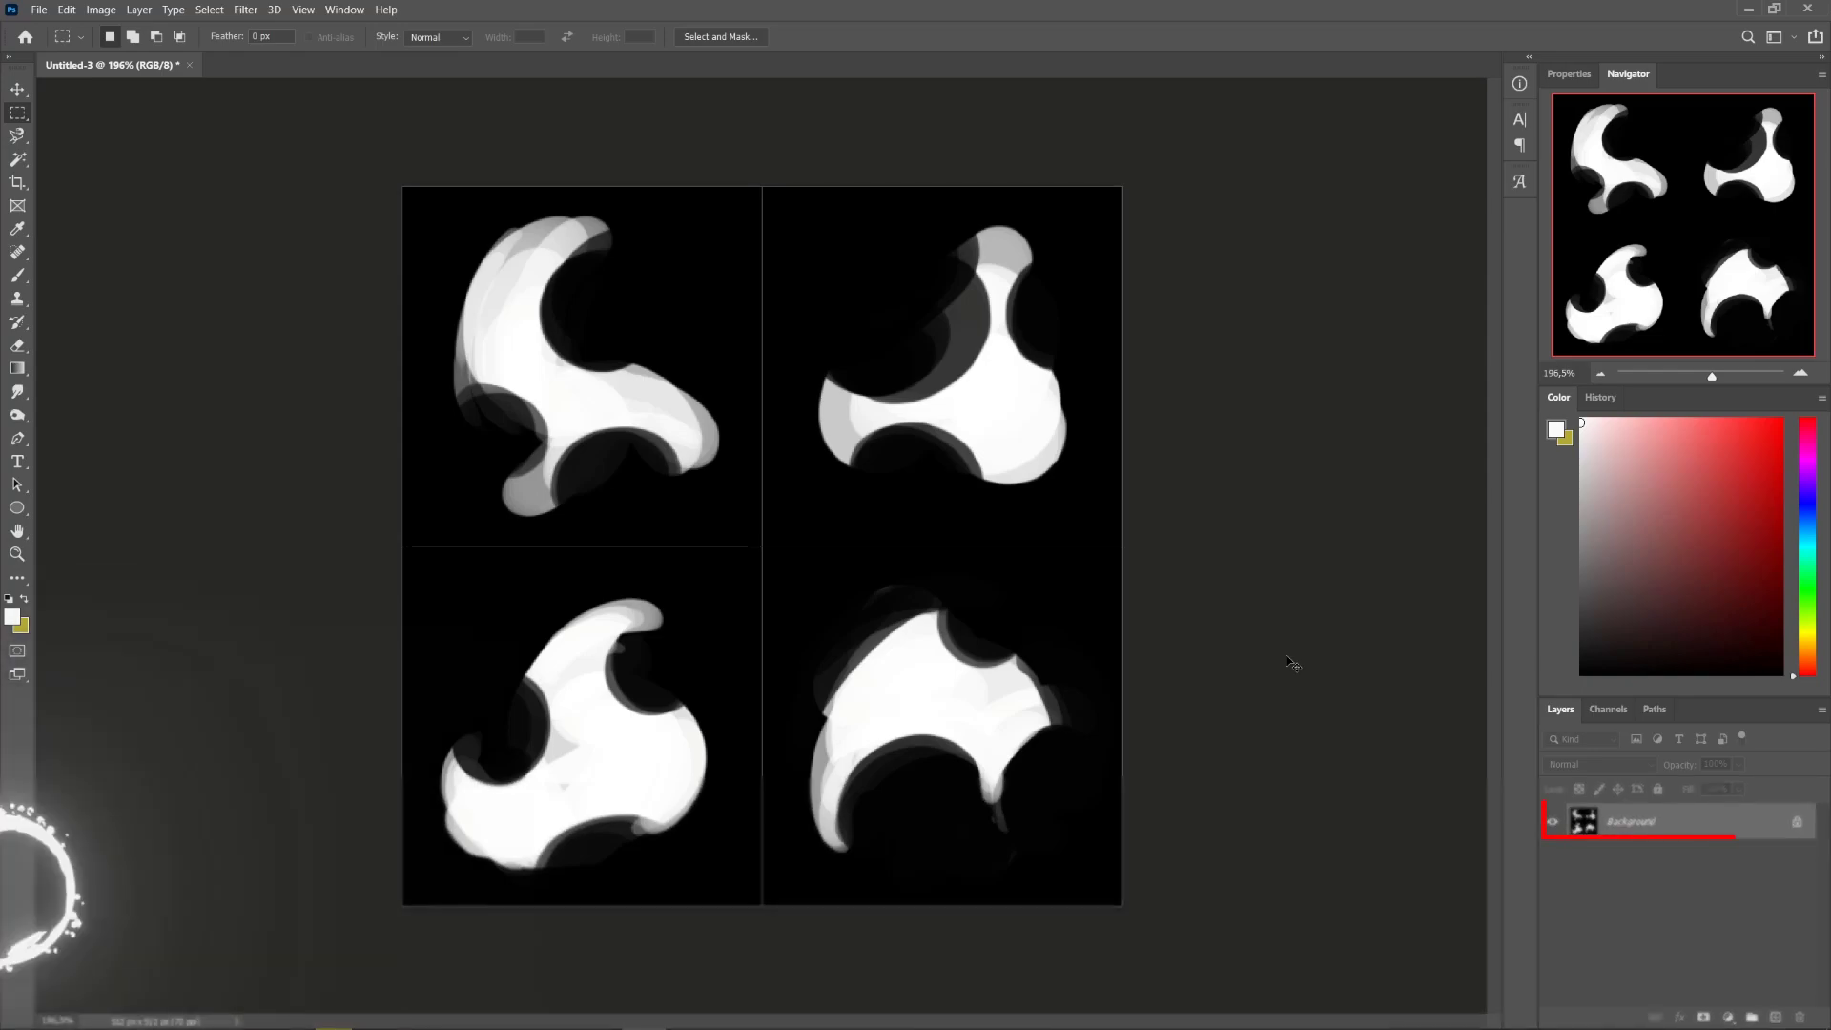
key(ctrl+a)
key(ctrl+c)
key(ctrl+v)
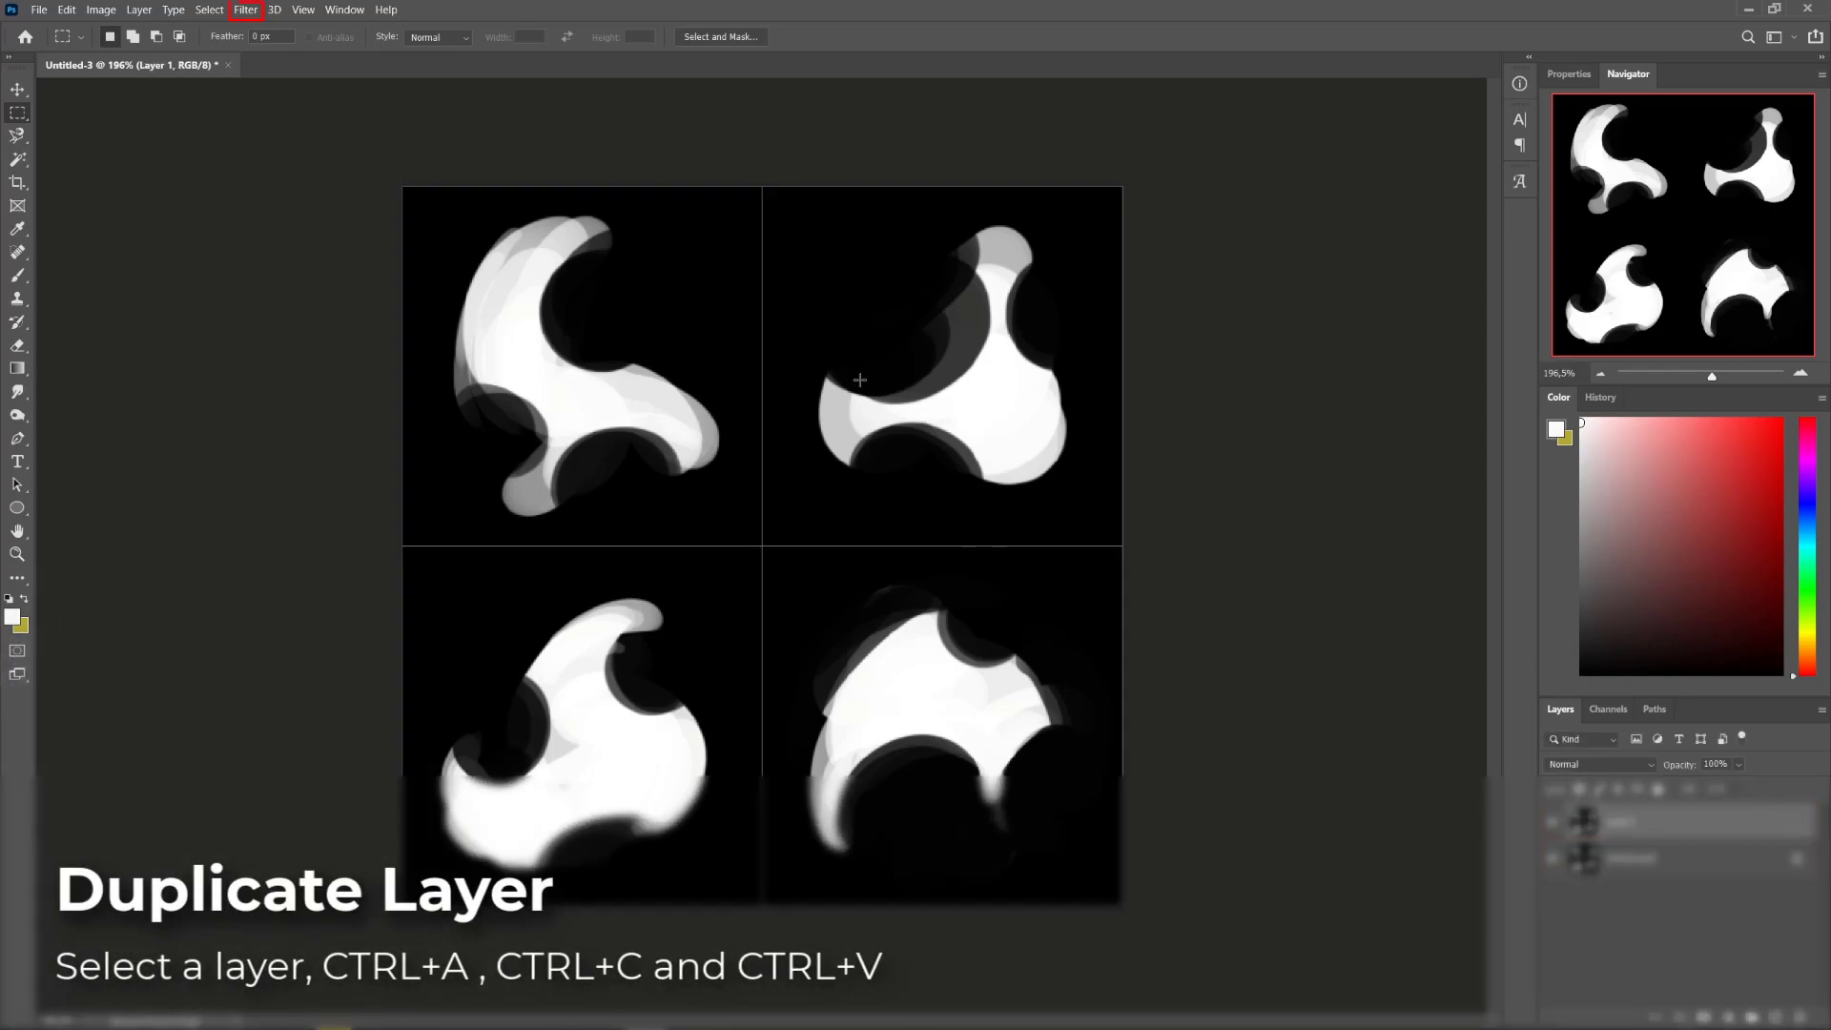
Apply a Gaussian Blur with a 16.6-pixel radius to the duplicated layer.
click(266, 19)
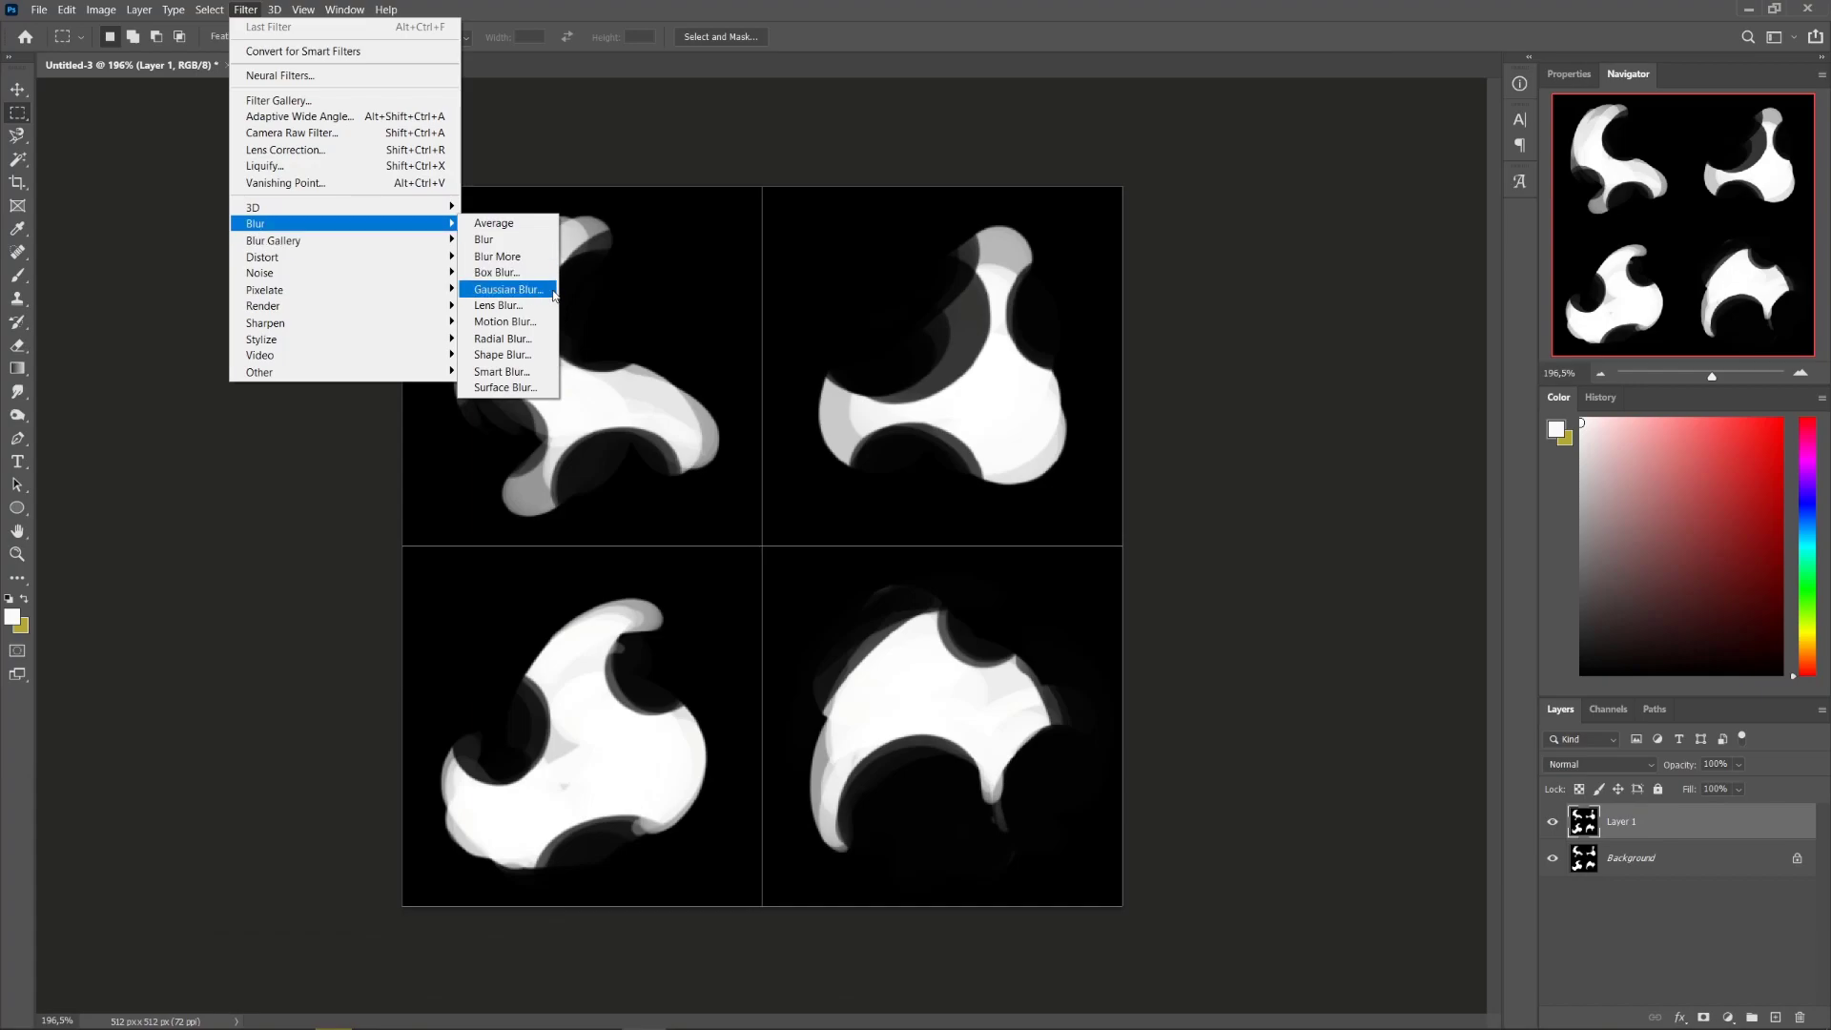
click(509, 289)
drag(690, 504, 696, 506)
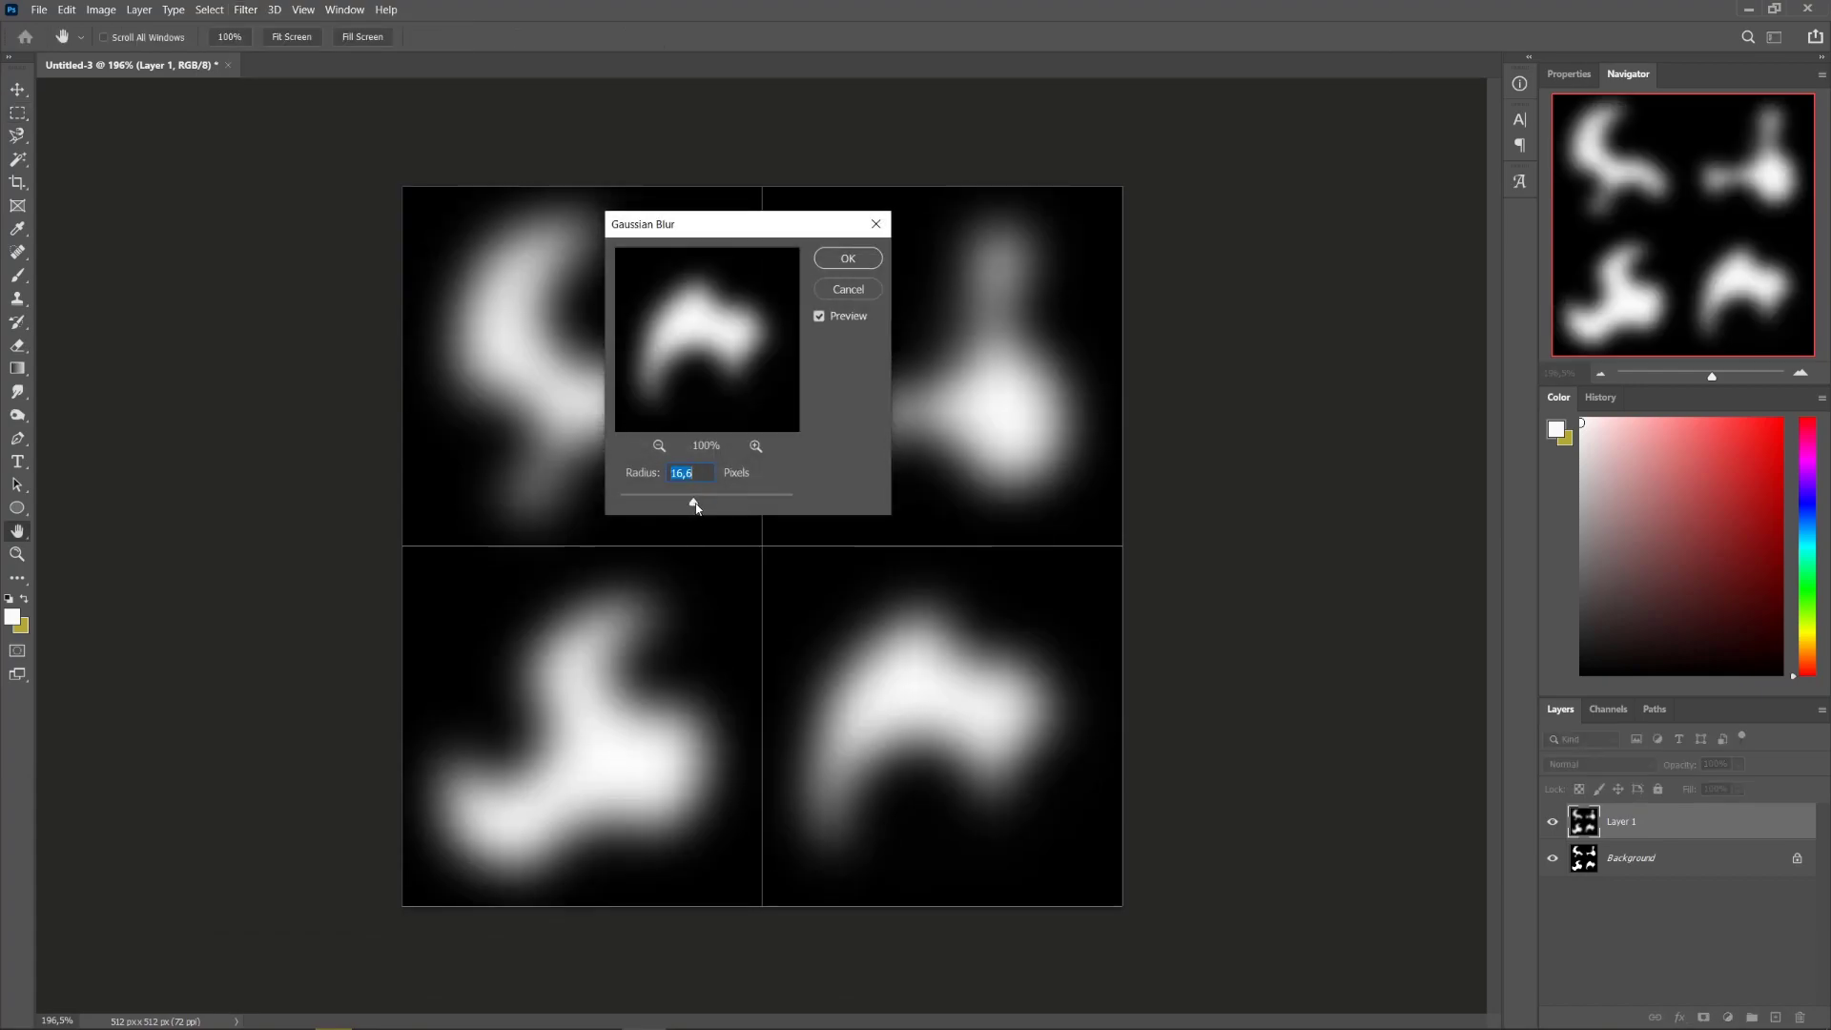
click(868, 258)
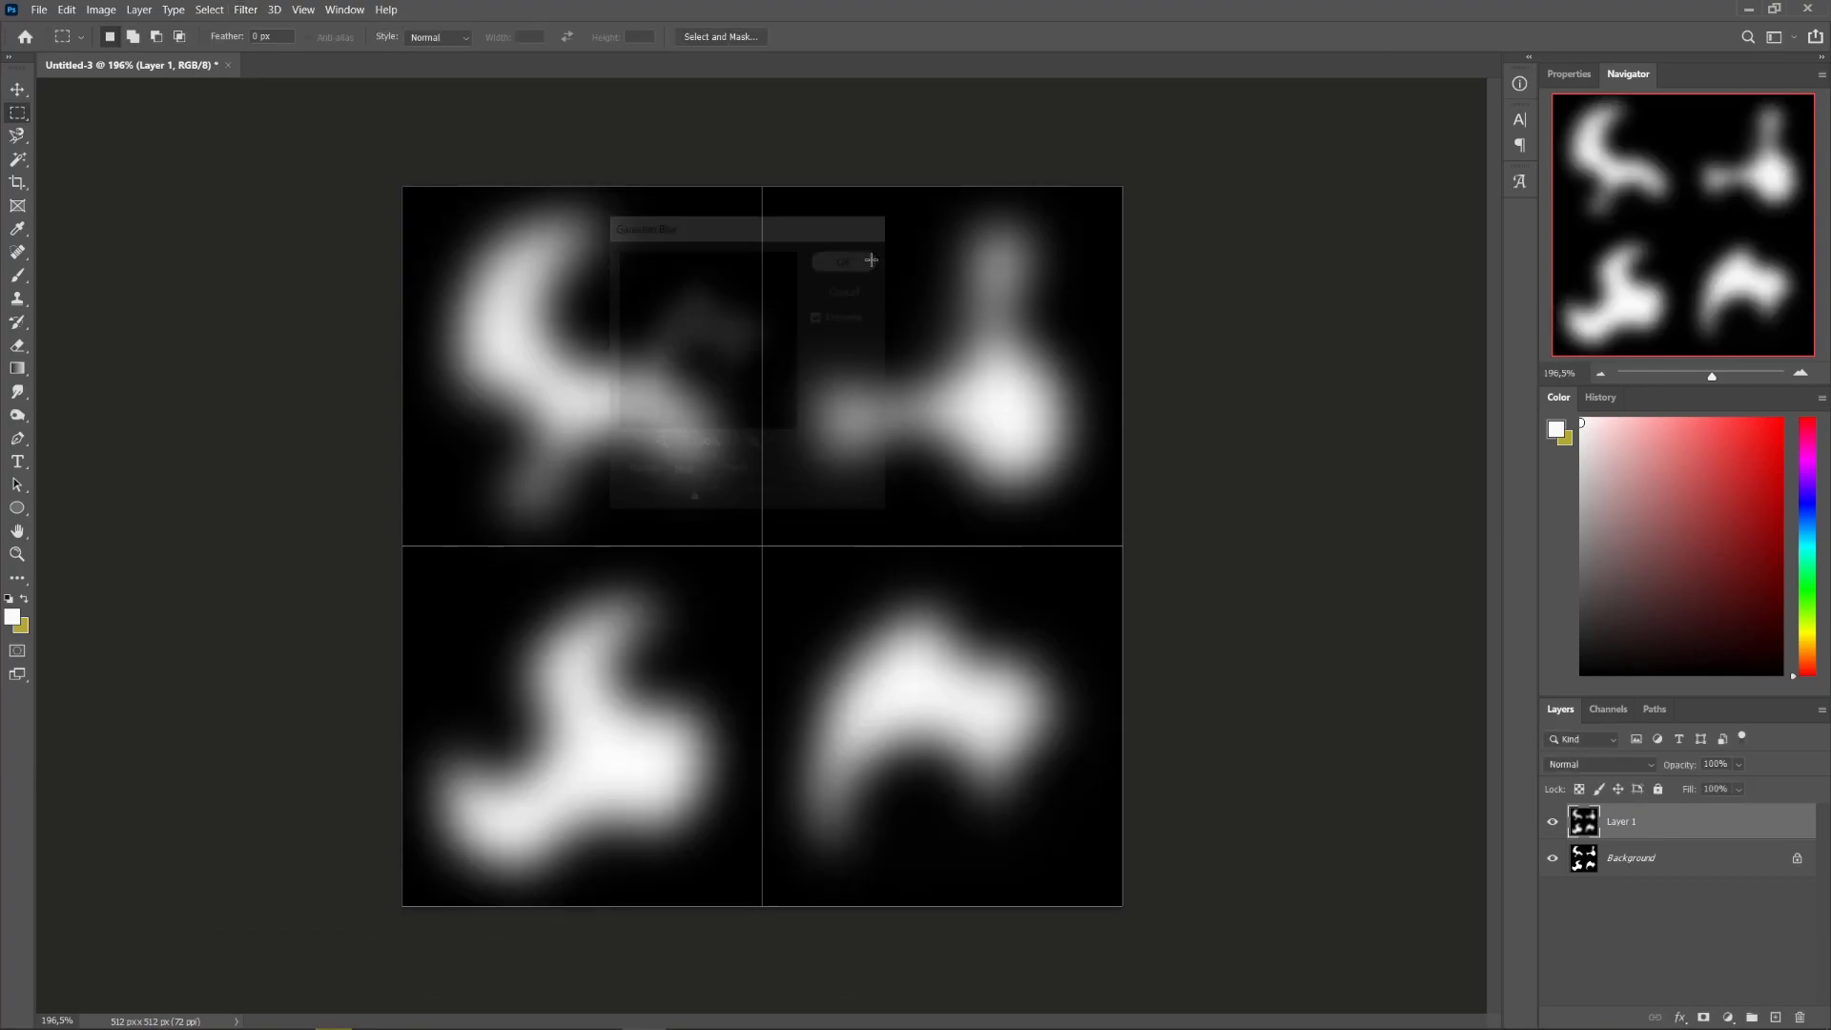
Set the blurred layer's blend mode to Screen and flatten it into the background.
click(1576, 765)
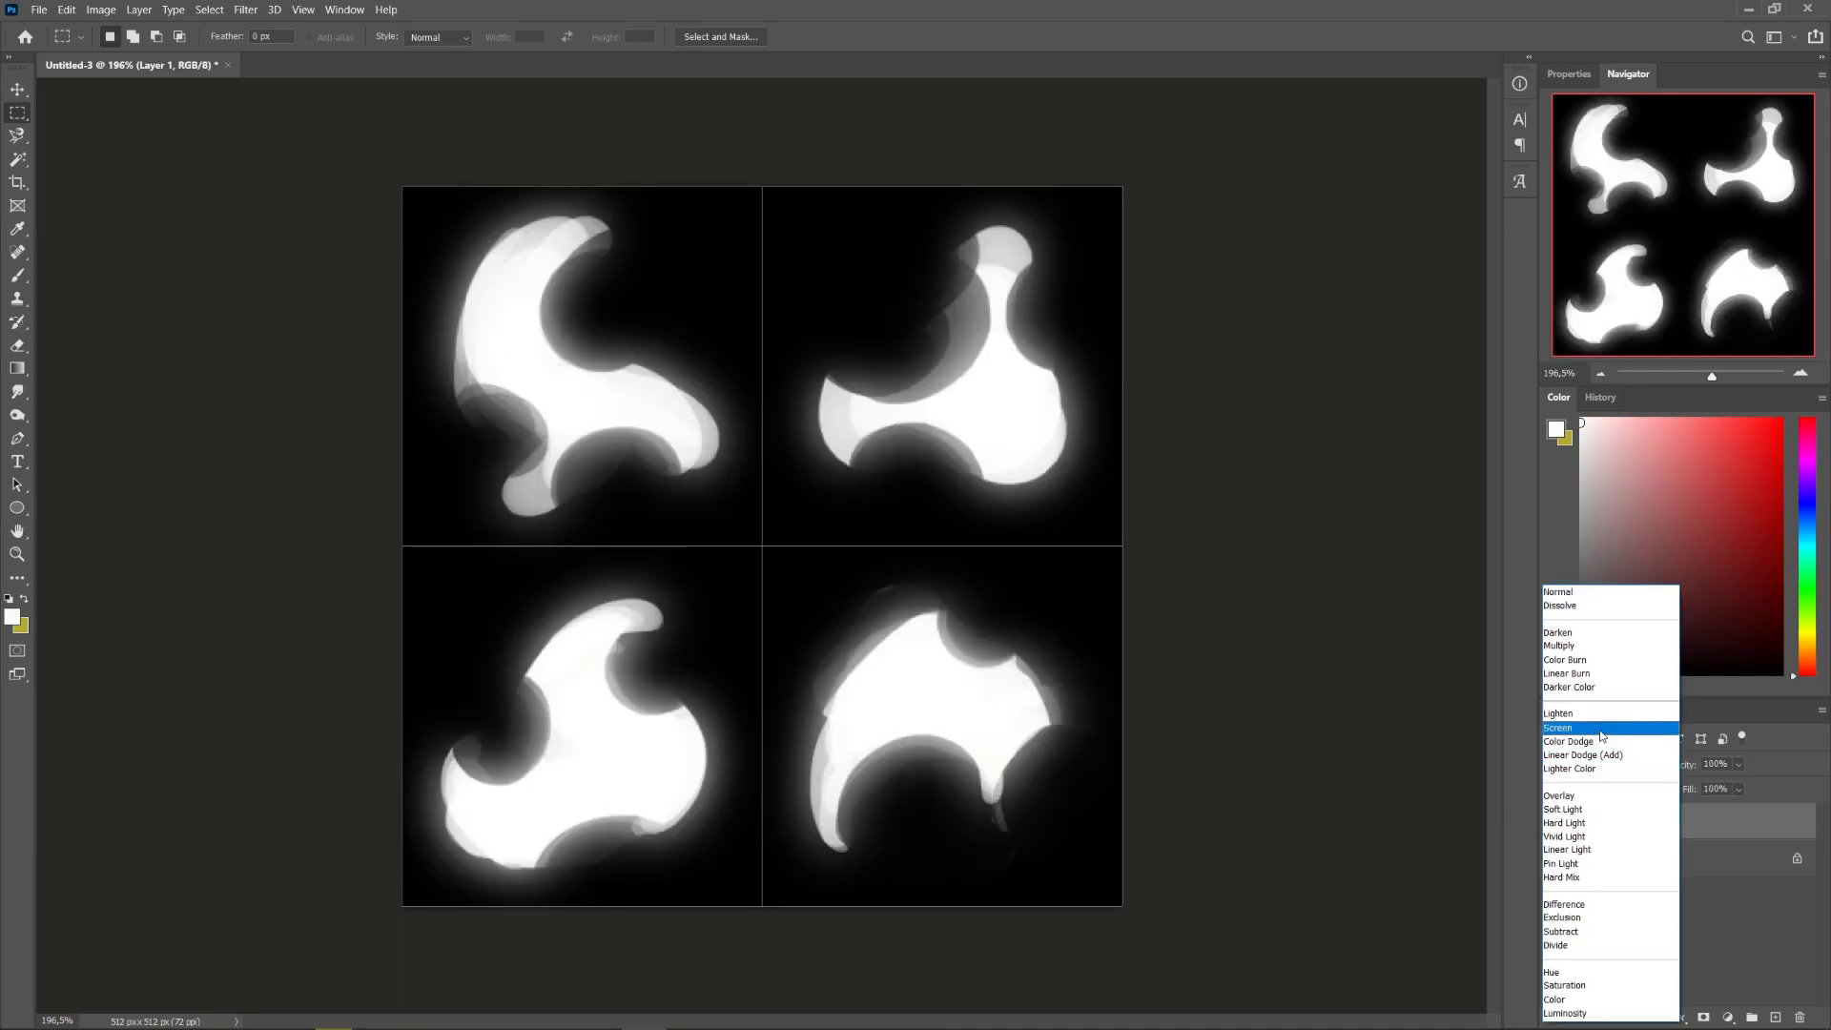
click(1602, 729)
click(1737, 765)
drag(1742, 789, 1744, 797)
right_click(1692, 828)
click(1633, 629)
Darken the interiors of all four flame shapes with the Burn tool set to the Highlights range.
click(20, 416)
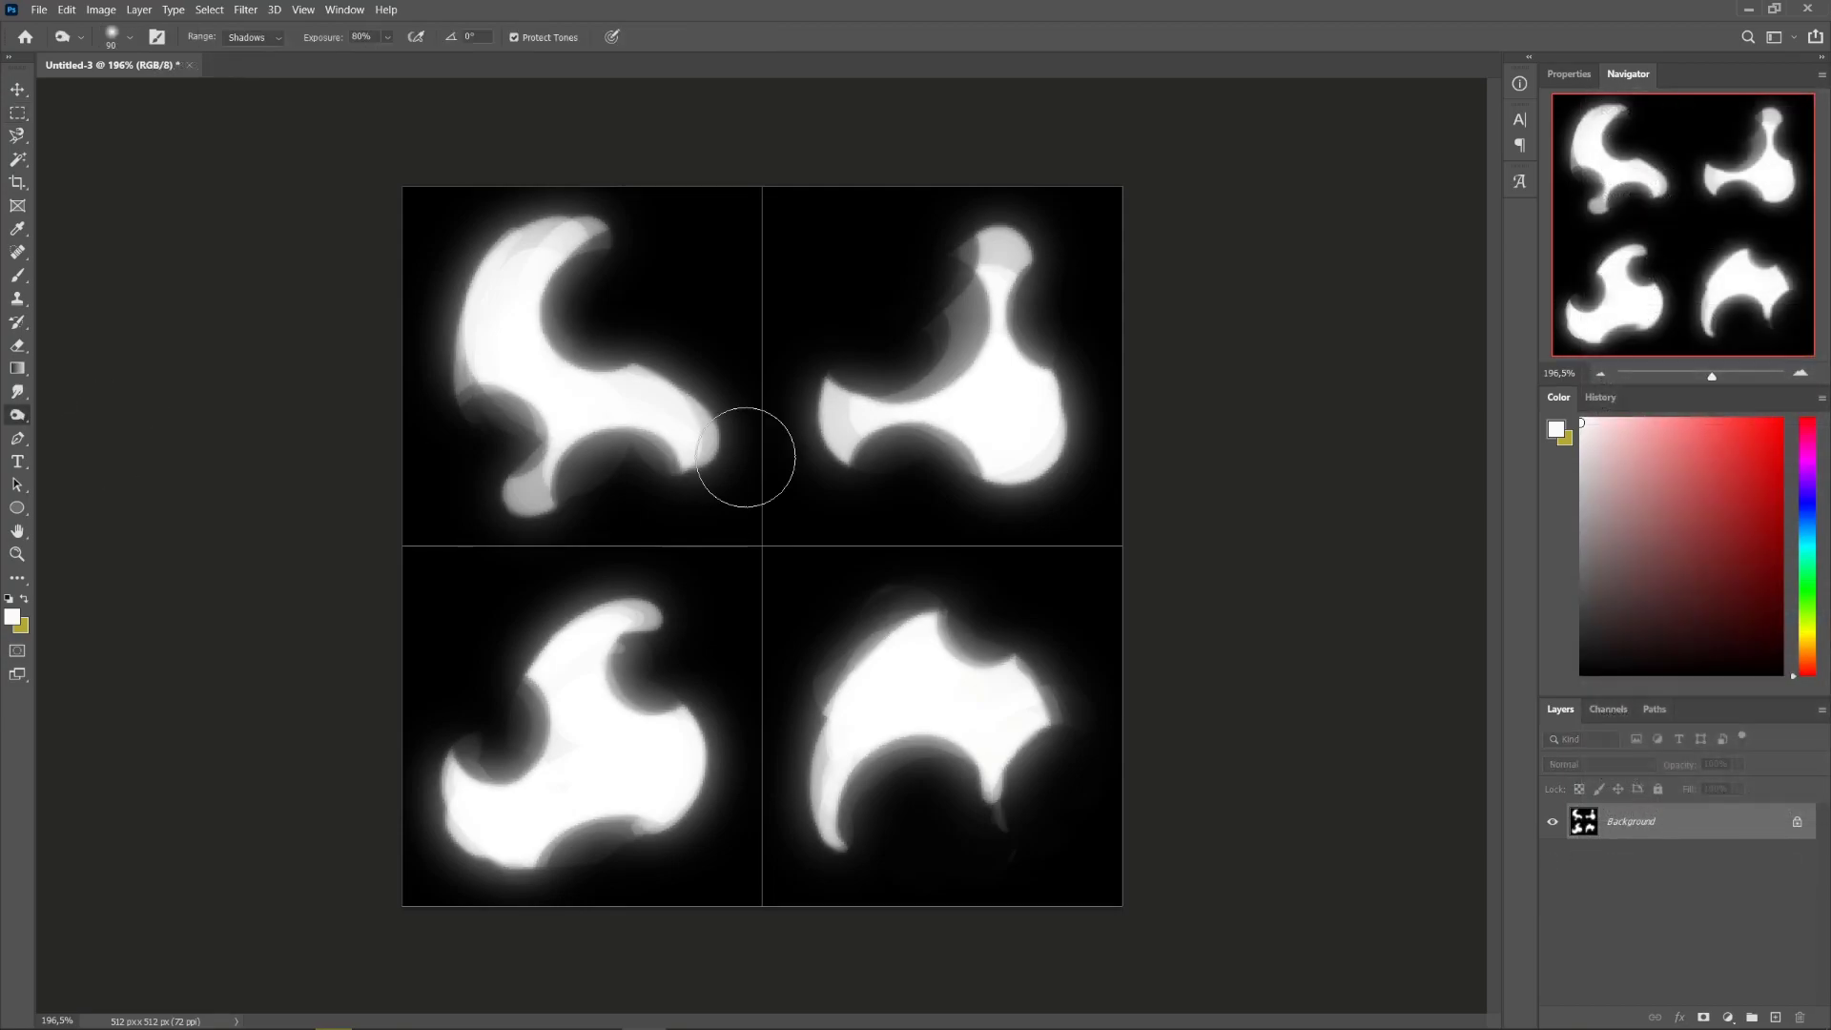
click(277, 38)
click(261, 83)
drag(538, 296, 525, 363)
mouse_move(641, 407)
mouse_down()
mouse_move(620, 416)
mouse_move(660, 404)
mouse_up()
drag(922, 409, 1034, 406)
click(1002, 256)
drag(586, 652, 572, 696)
key(bracketright)
click(653, 769)
drag(562, 794, 519, 810)
drag(870, 716, 960, 693)
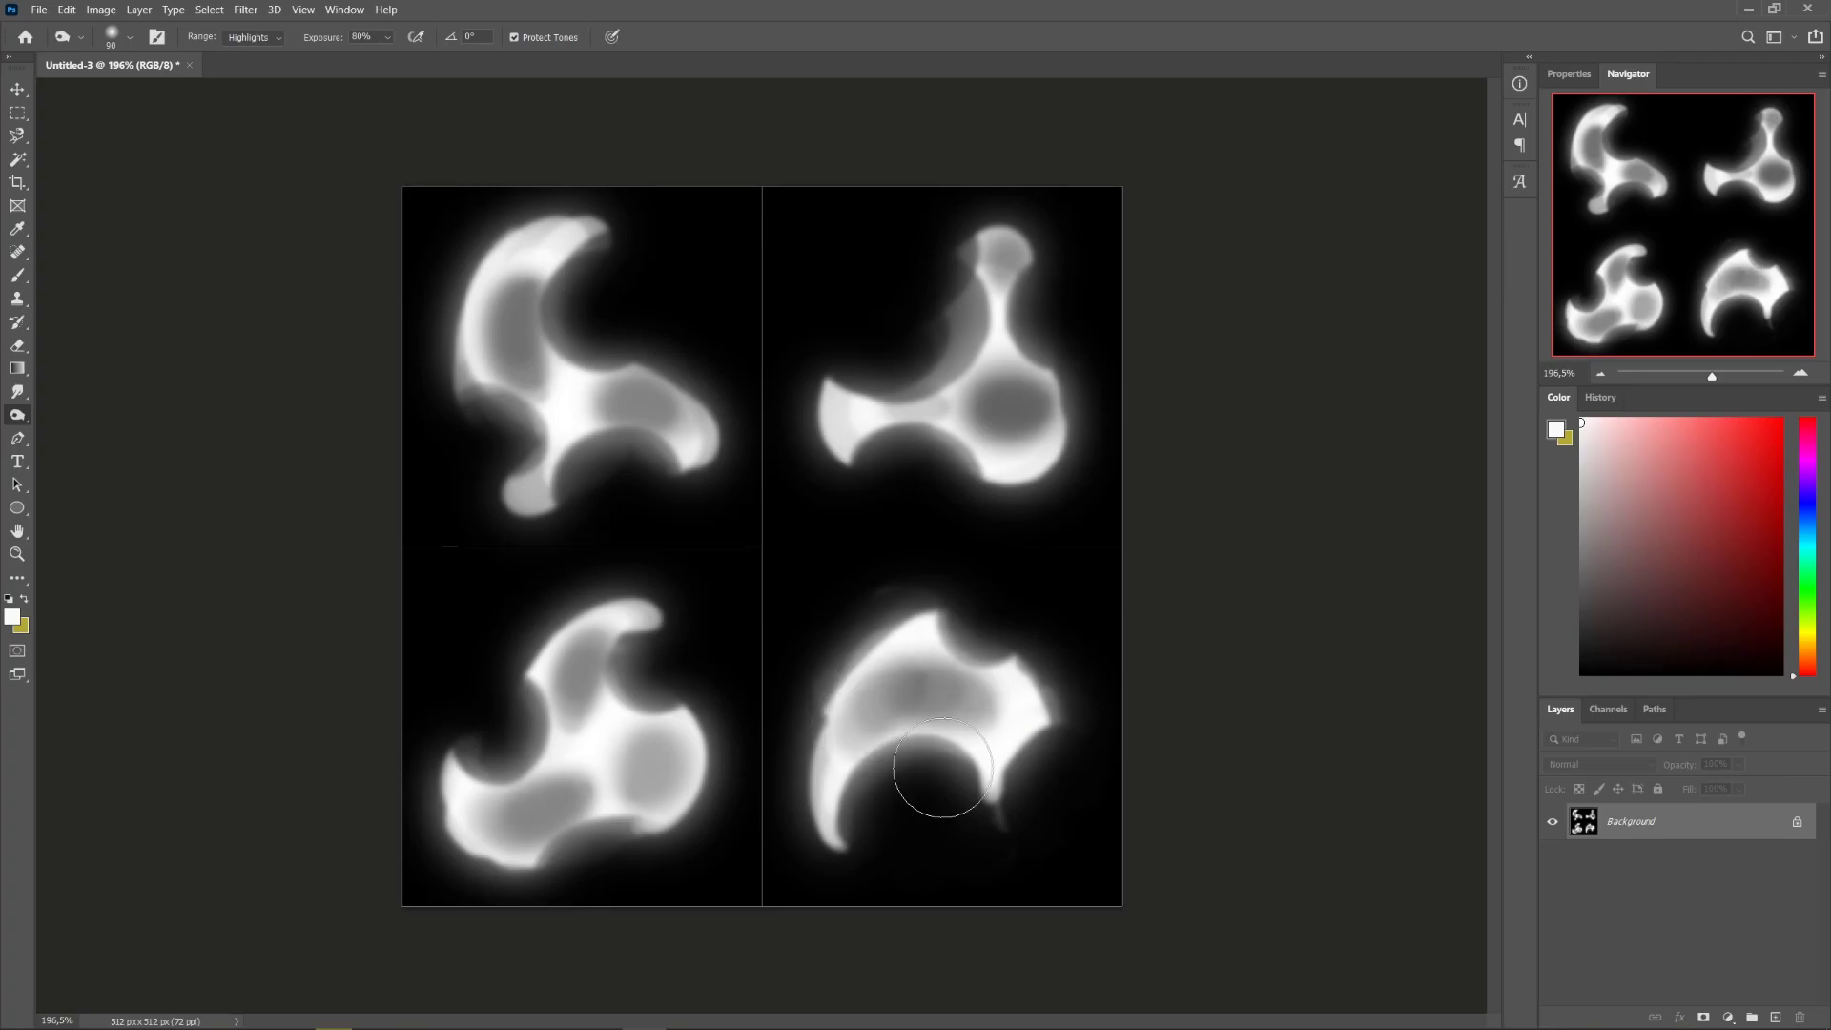
Brighten the upper-left flame's outer edge and the lower-right flame's body with the Dodge tool.
right_click(17, 414)
click(86, 413)
drag(523, 250, 466, 329)
drag(940, 689, 1009, 717)
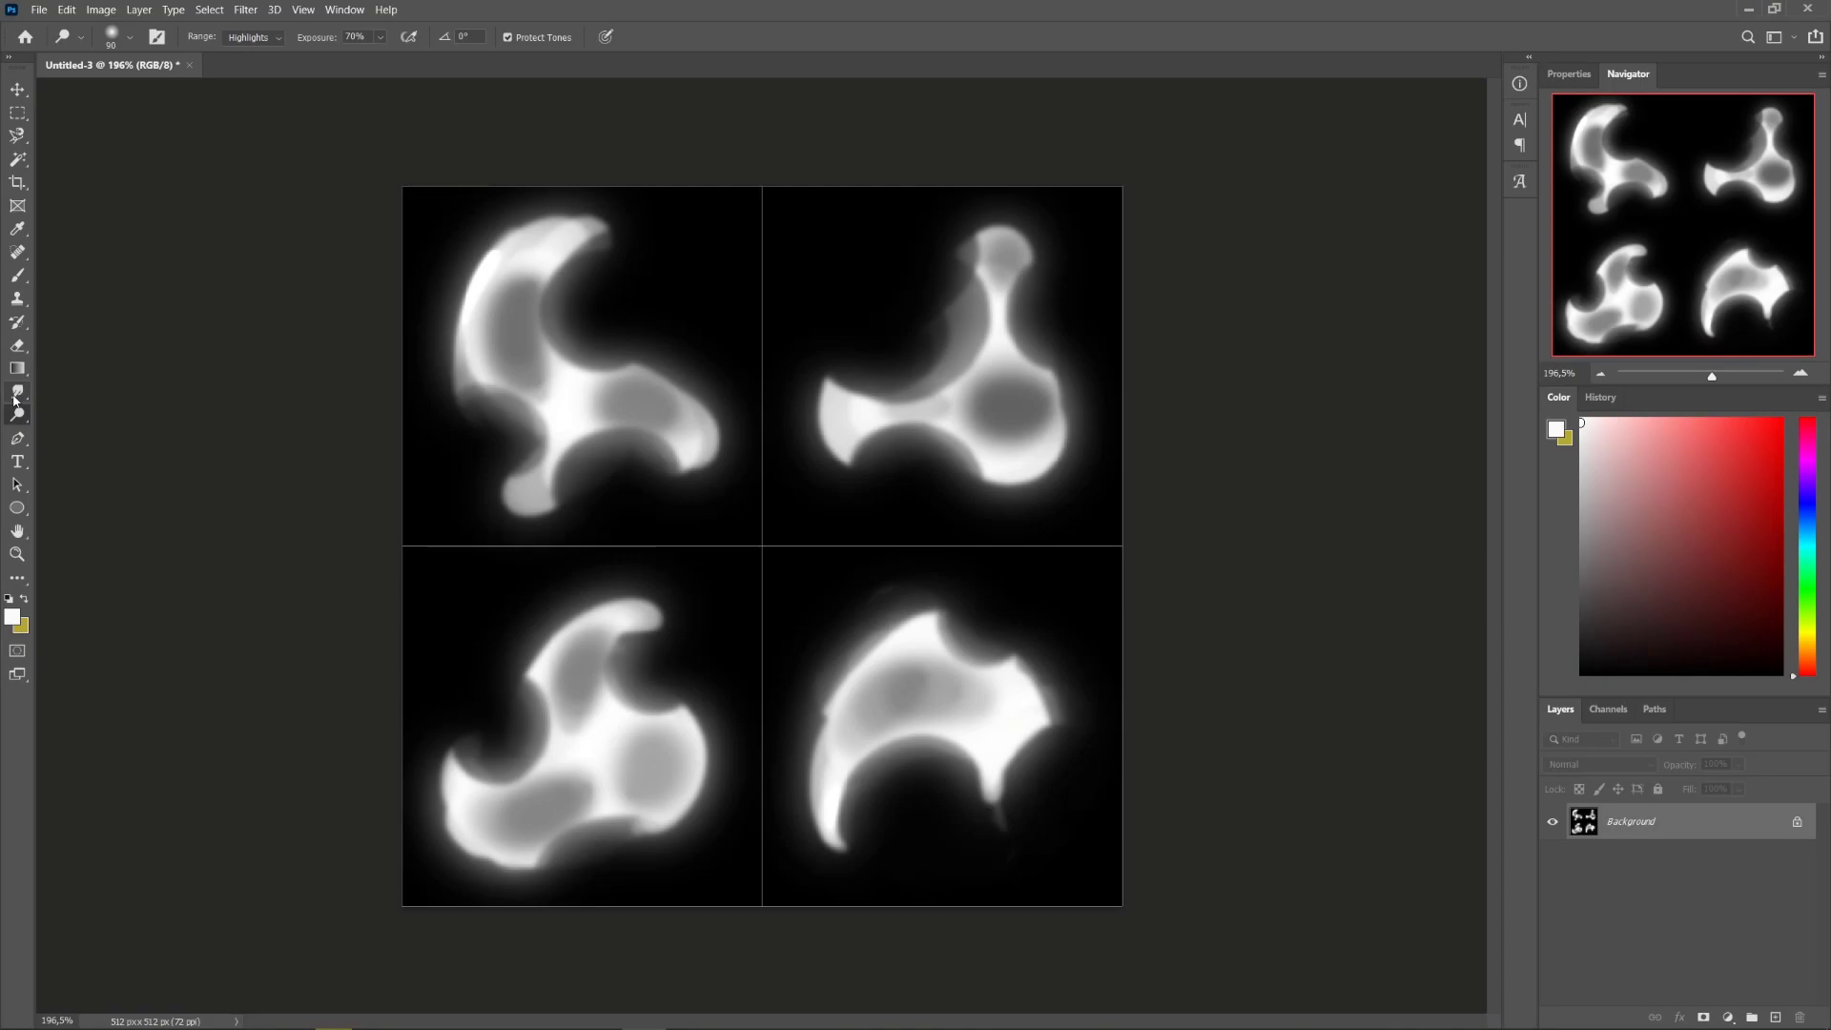
Set the Smudge tool to 35% strength, enlarge its brush and pull out the upper-left flame's three tips.
click(17, 391)
click(95, 426)
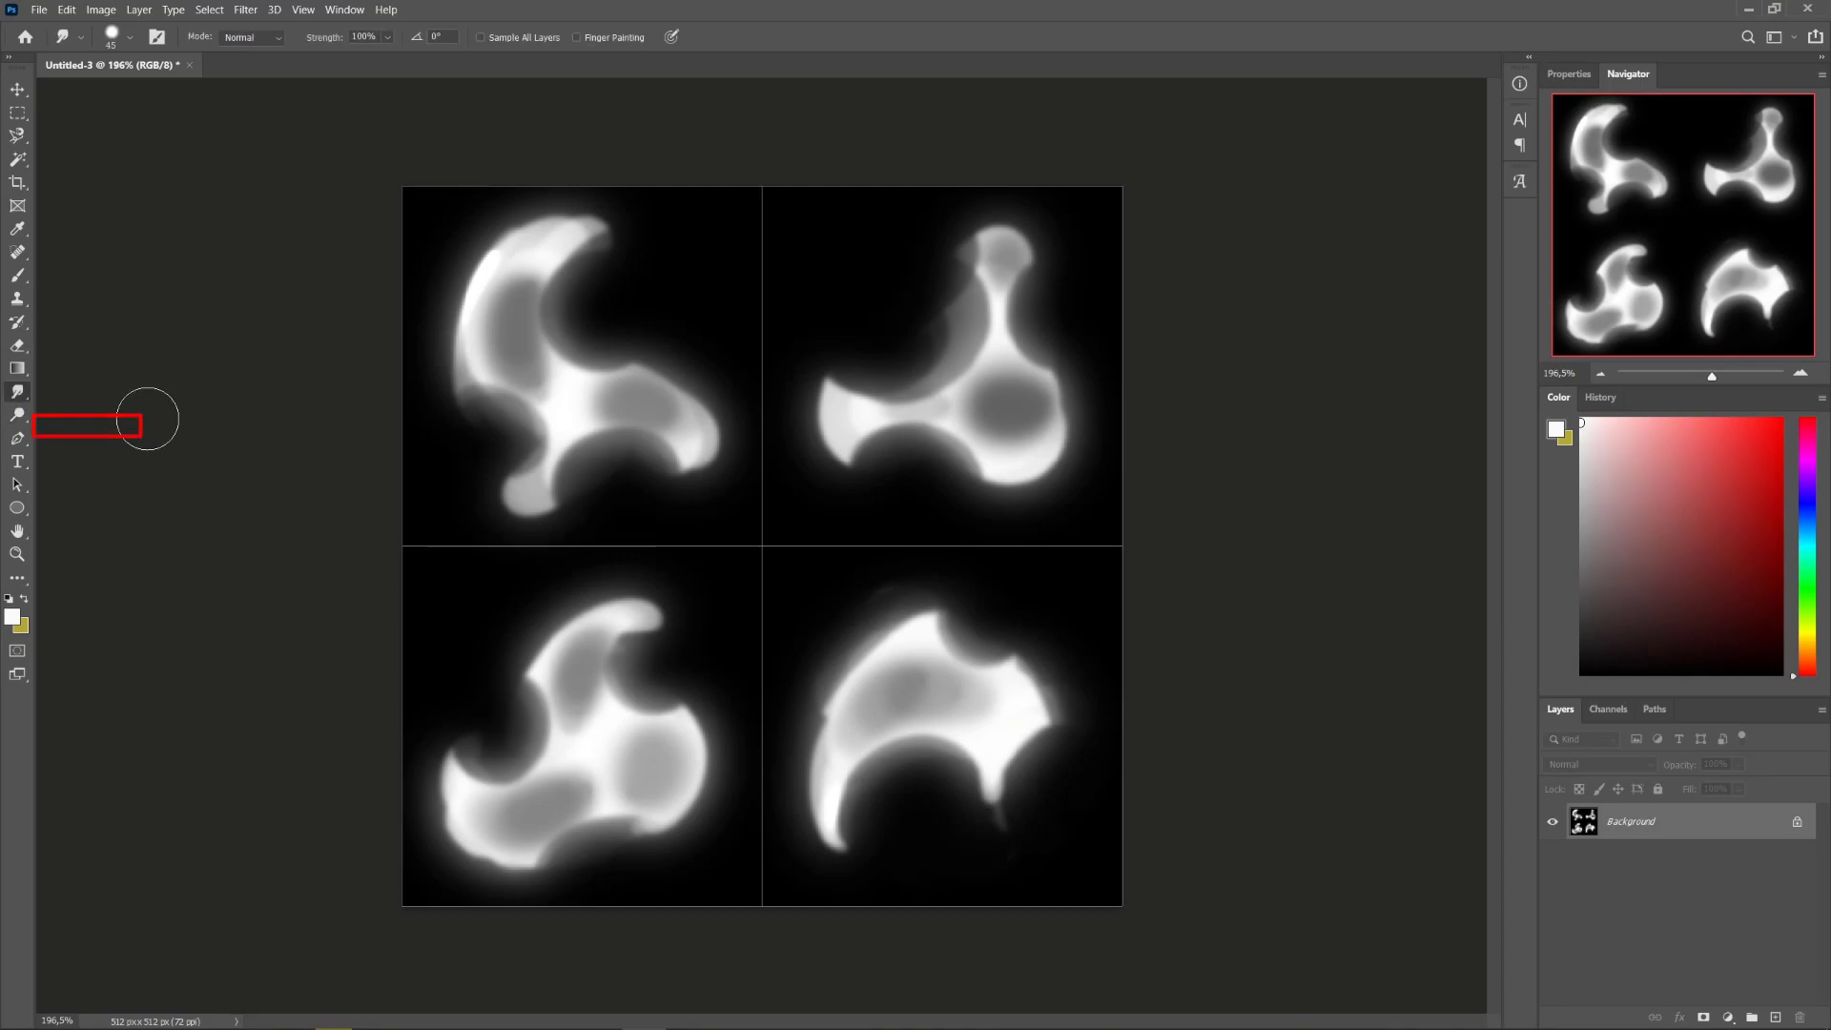
click(350, 59)
key(bracketright)
drag(550, 248, 610, 227)
drag(536, 481, 477, 486)
drag(689, 429, 701, 472)
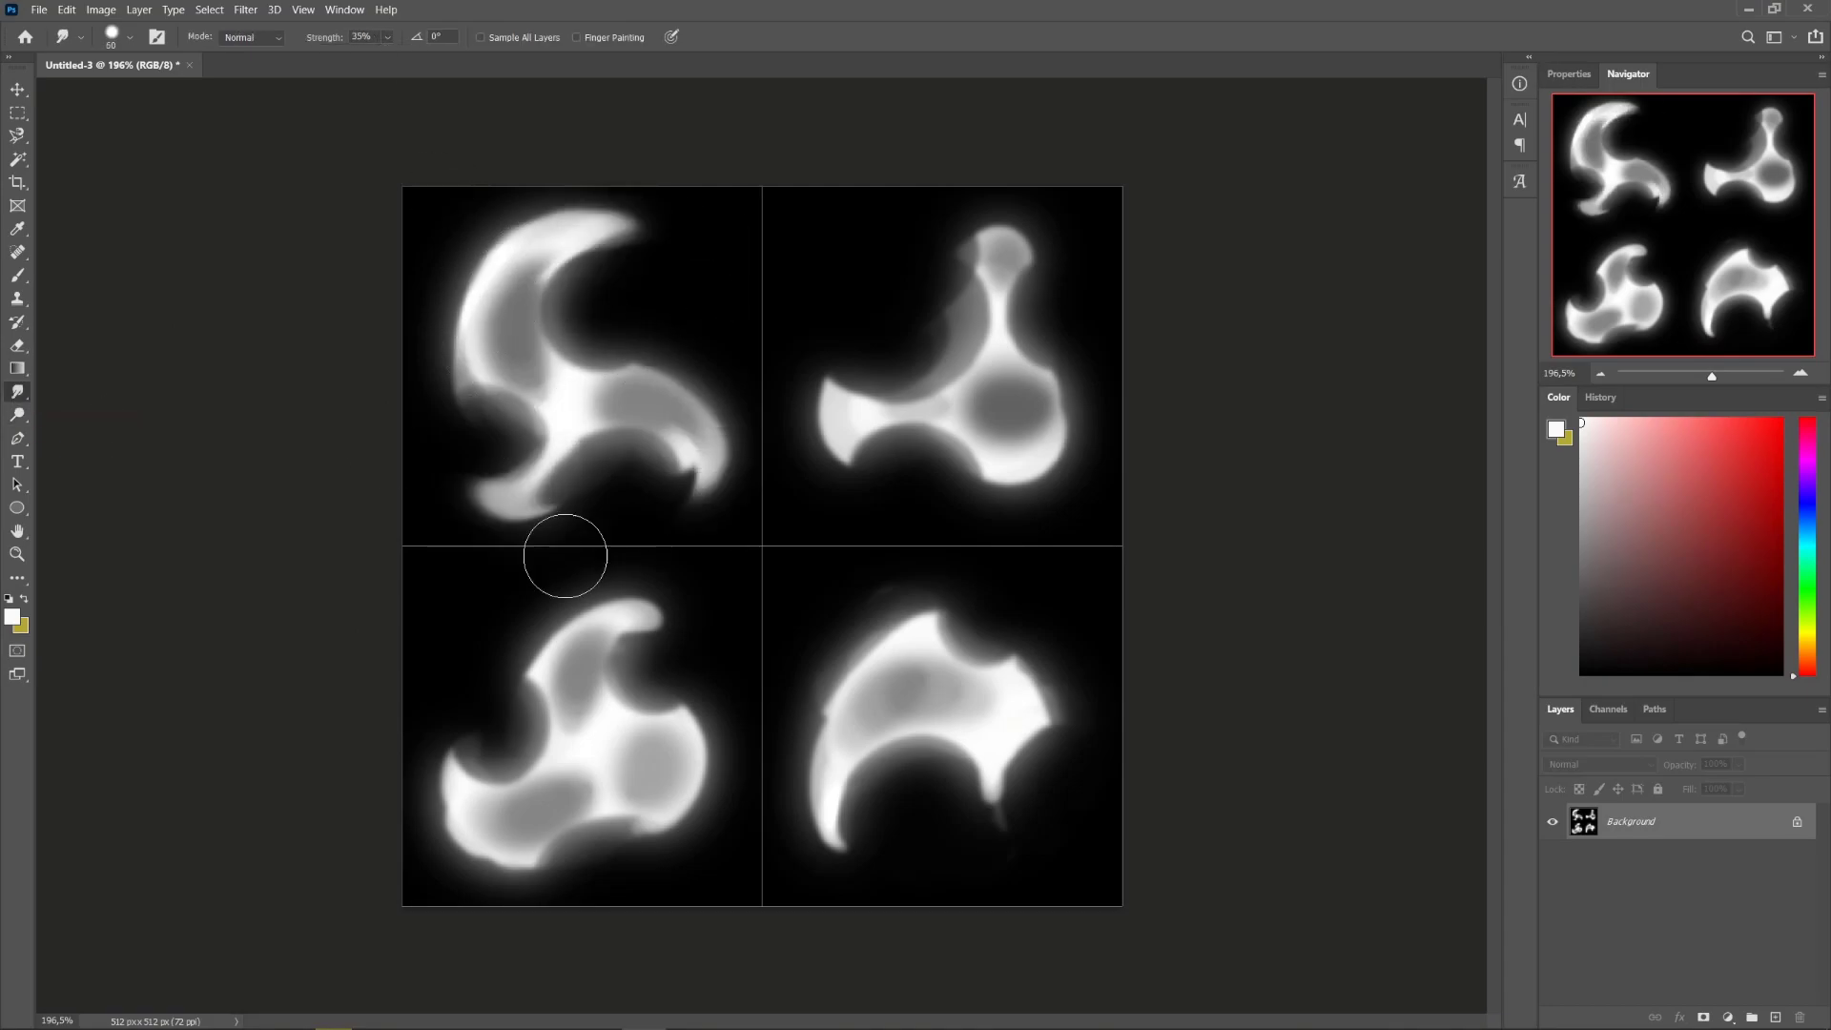
Enlarge the brush further and smudge the upper-right flame's arms outward, undoing the last stroke.
key(bracketright)
key(bracketright)
key(bracketright)
drag(839, 396, 824, 321)
drag(997, 270, 954, 244)
drag(1010, 424, 987, 491)
key(ctrl+z)
Reduce the brush size and smudge the tips and edges of the lower-left and lower-right flames.
key(bracketleft)
mouse_move(611, 658)
mouse_down()
mouse_move(710, 620)
mouse_move(648, 612)
mouse_up()
drag(522, 783, 457, 763)
drag(572, 763, 486, 753)
mouse_move(663, 777)
mouse_down()
mouse_move(604, 871)
mouse_move(935, 846)
mouse_move(1058, 654)
mouse_move(1077, 790)
mouse_up()
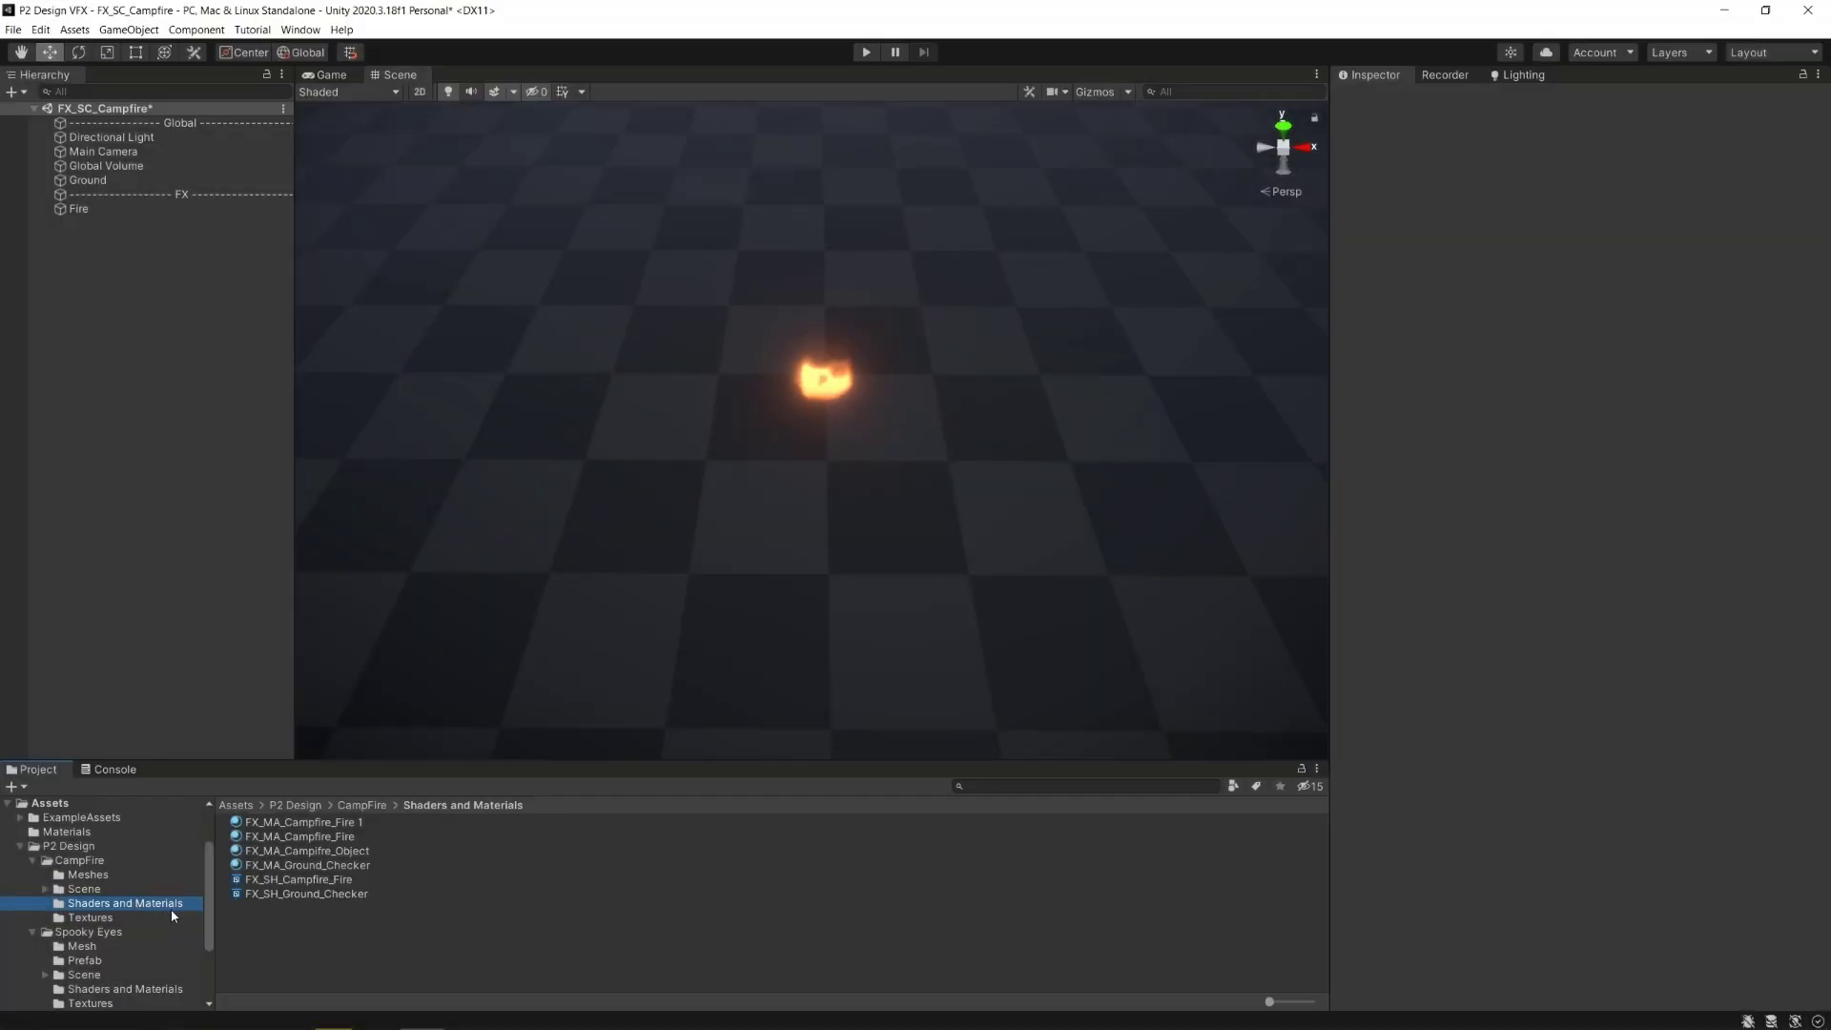
In Unity's Shaders and Materials folder, create an Unlit Shader Graph named FX_SH_Campfire_AlphaBlend.
right_click(316, 928)
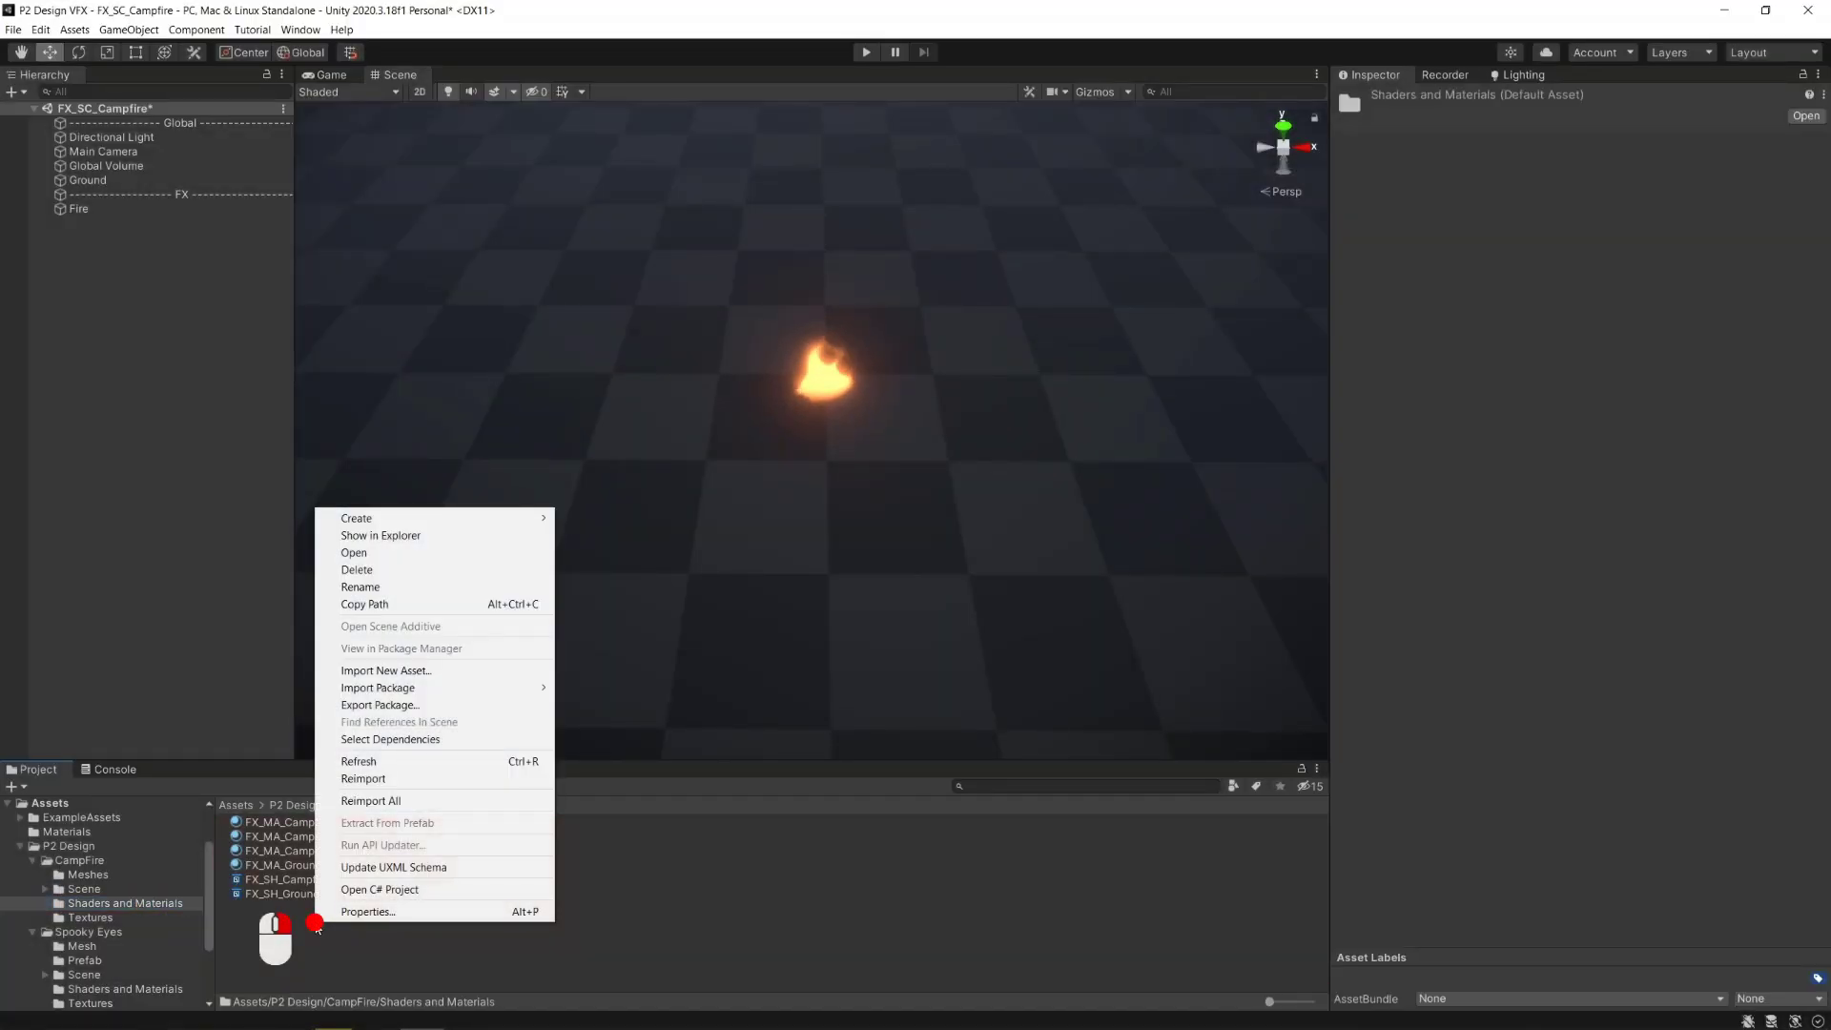
mouse_move(458, 522)
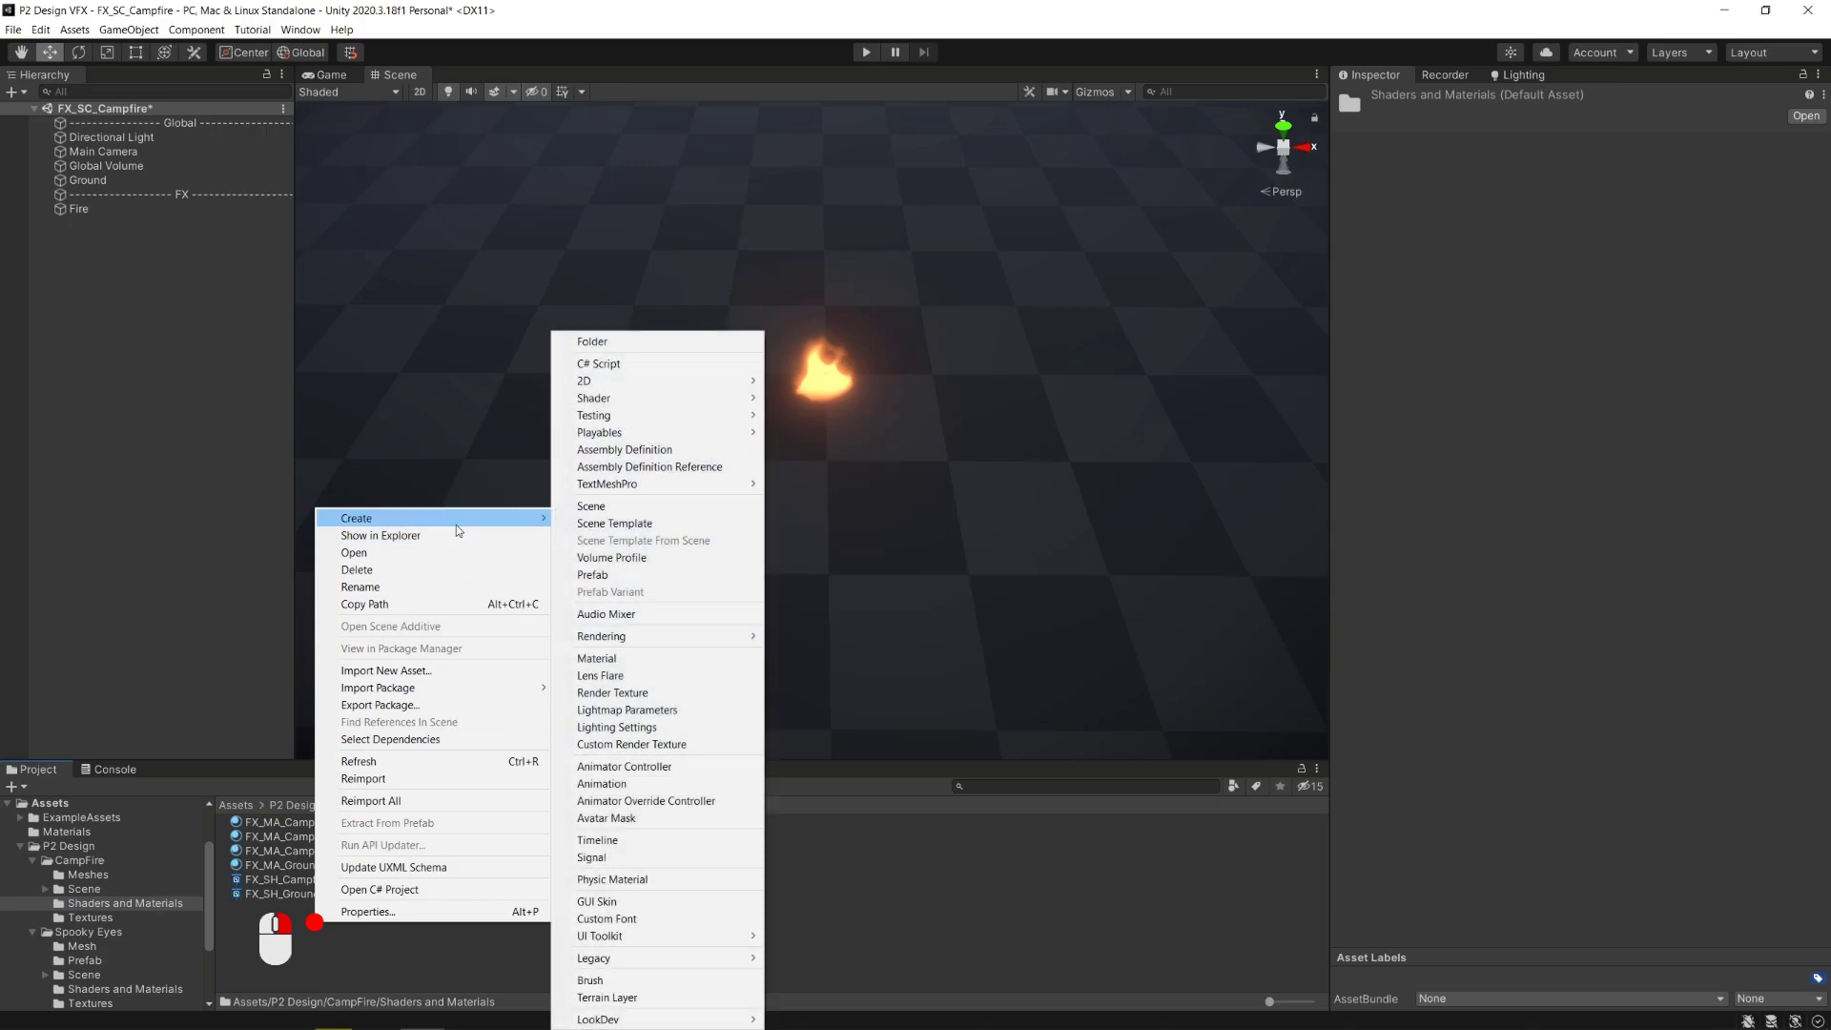
mouse_move(634, 401)
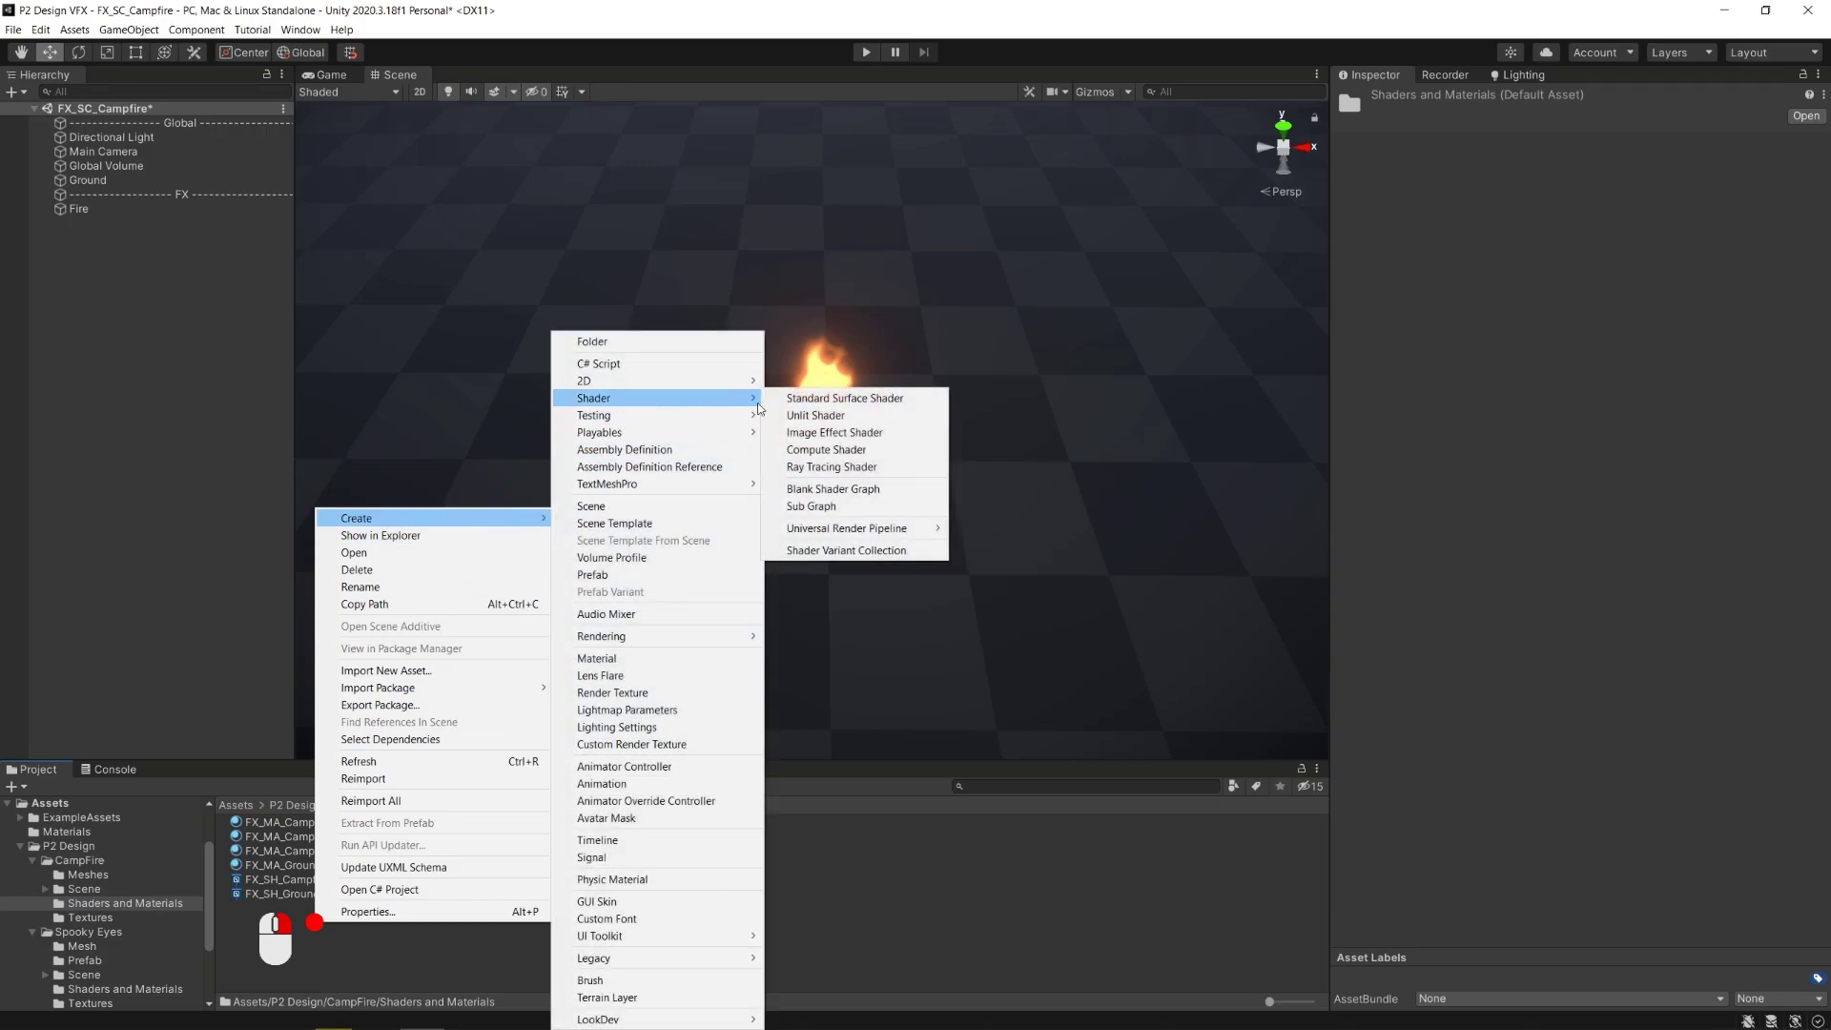
mouse_move(914, 532)
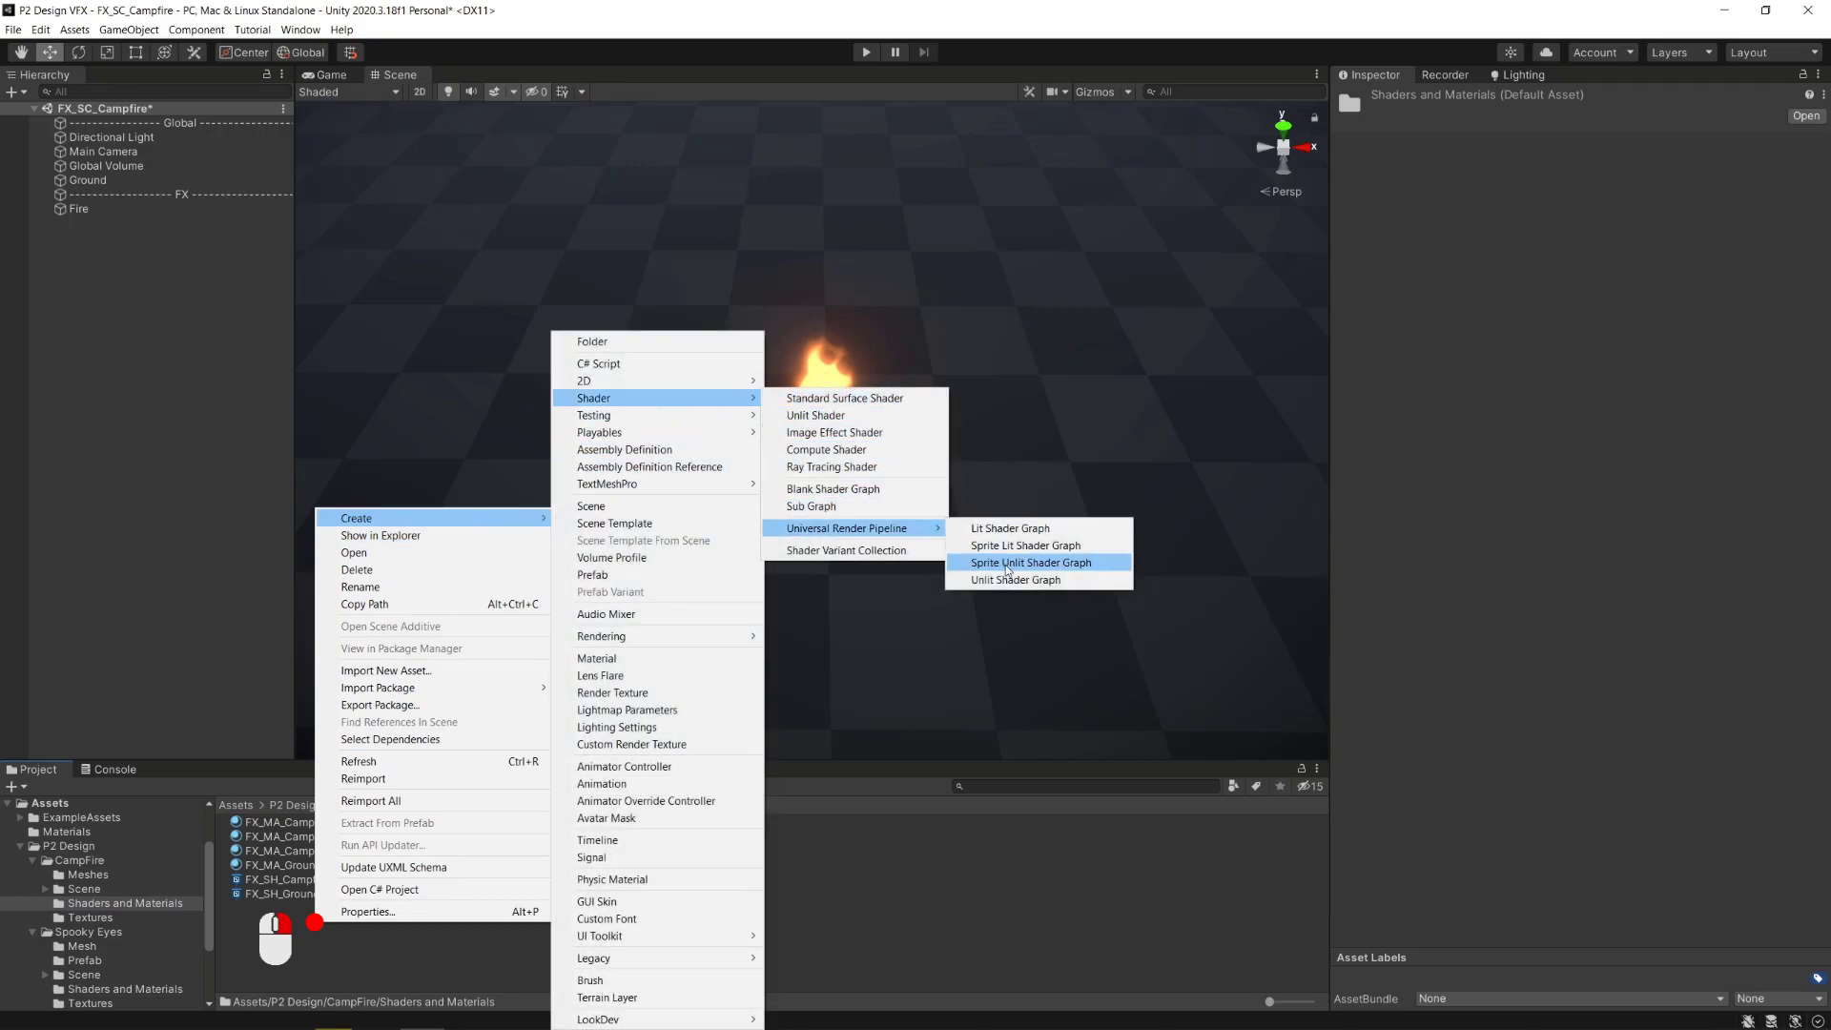
click(1100, 580)
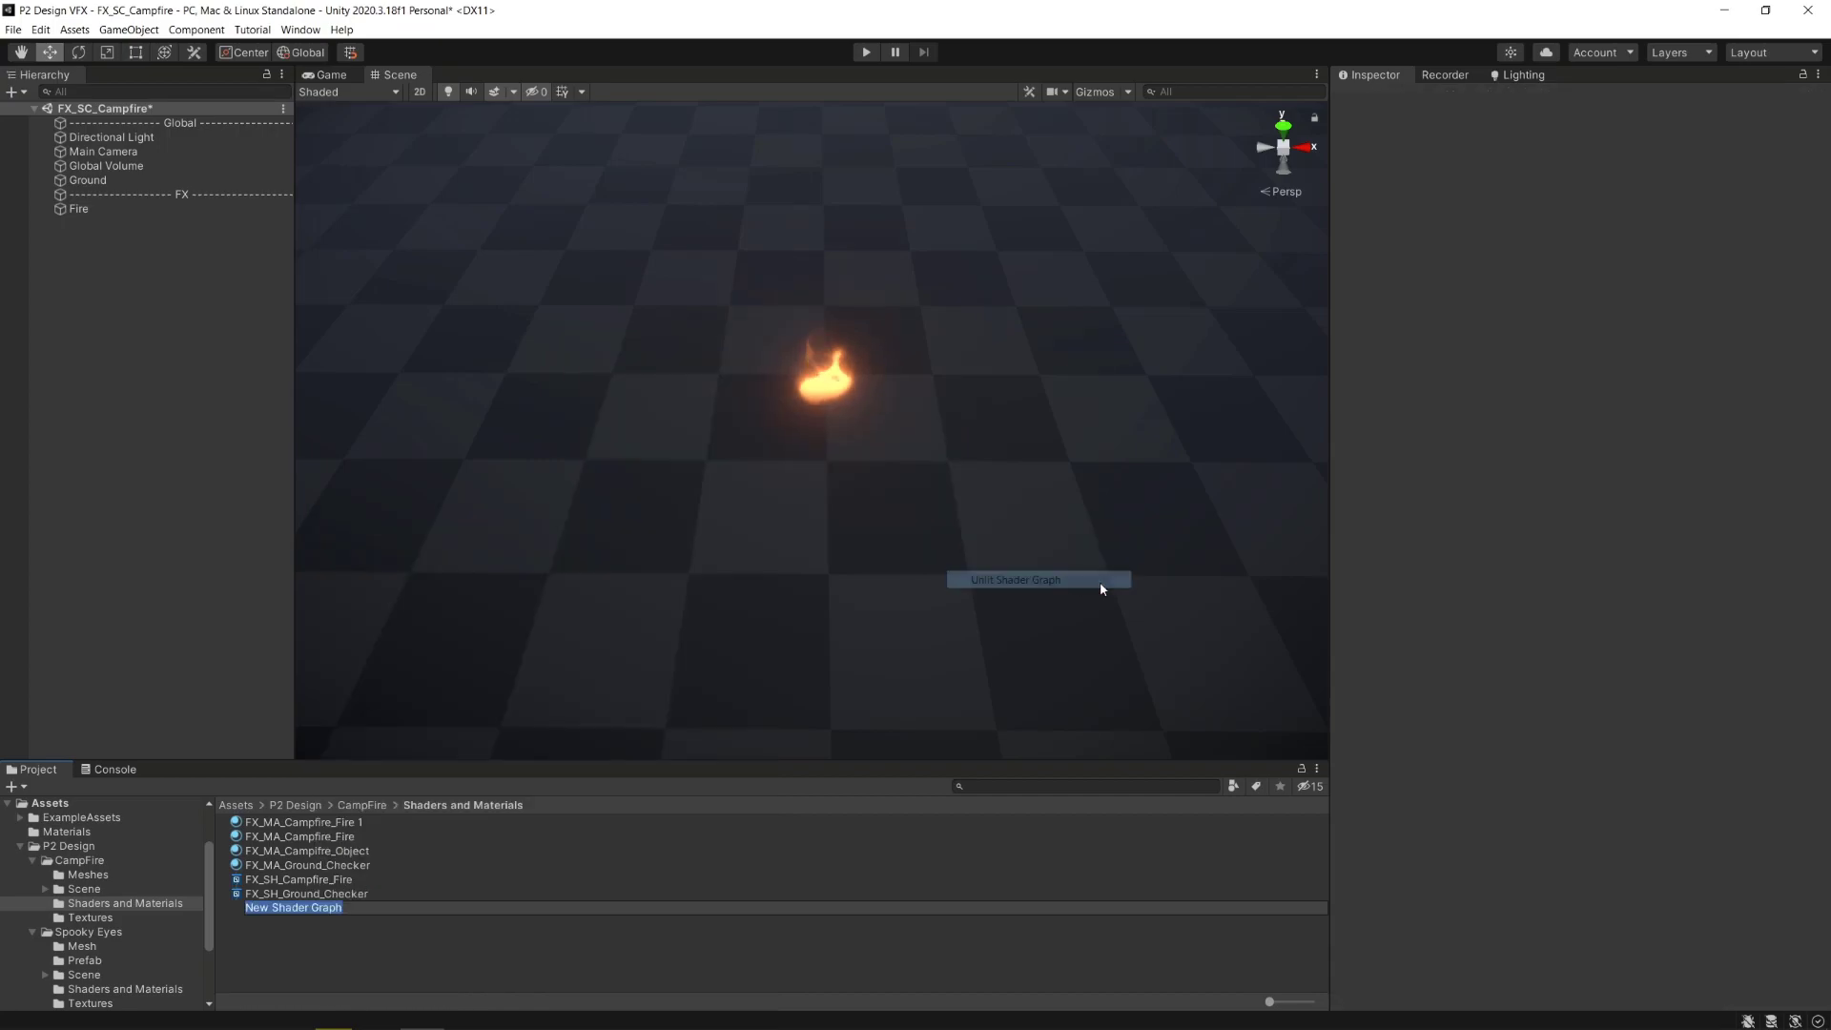
text(FX_SH_Campfire_AlphaBlend)
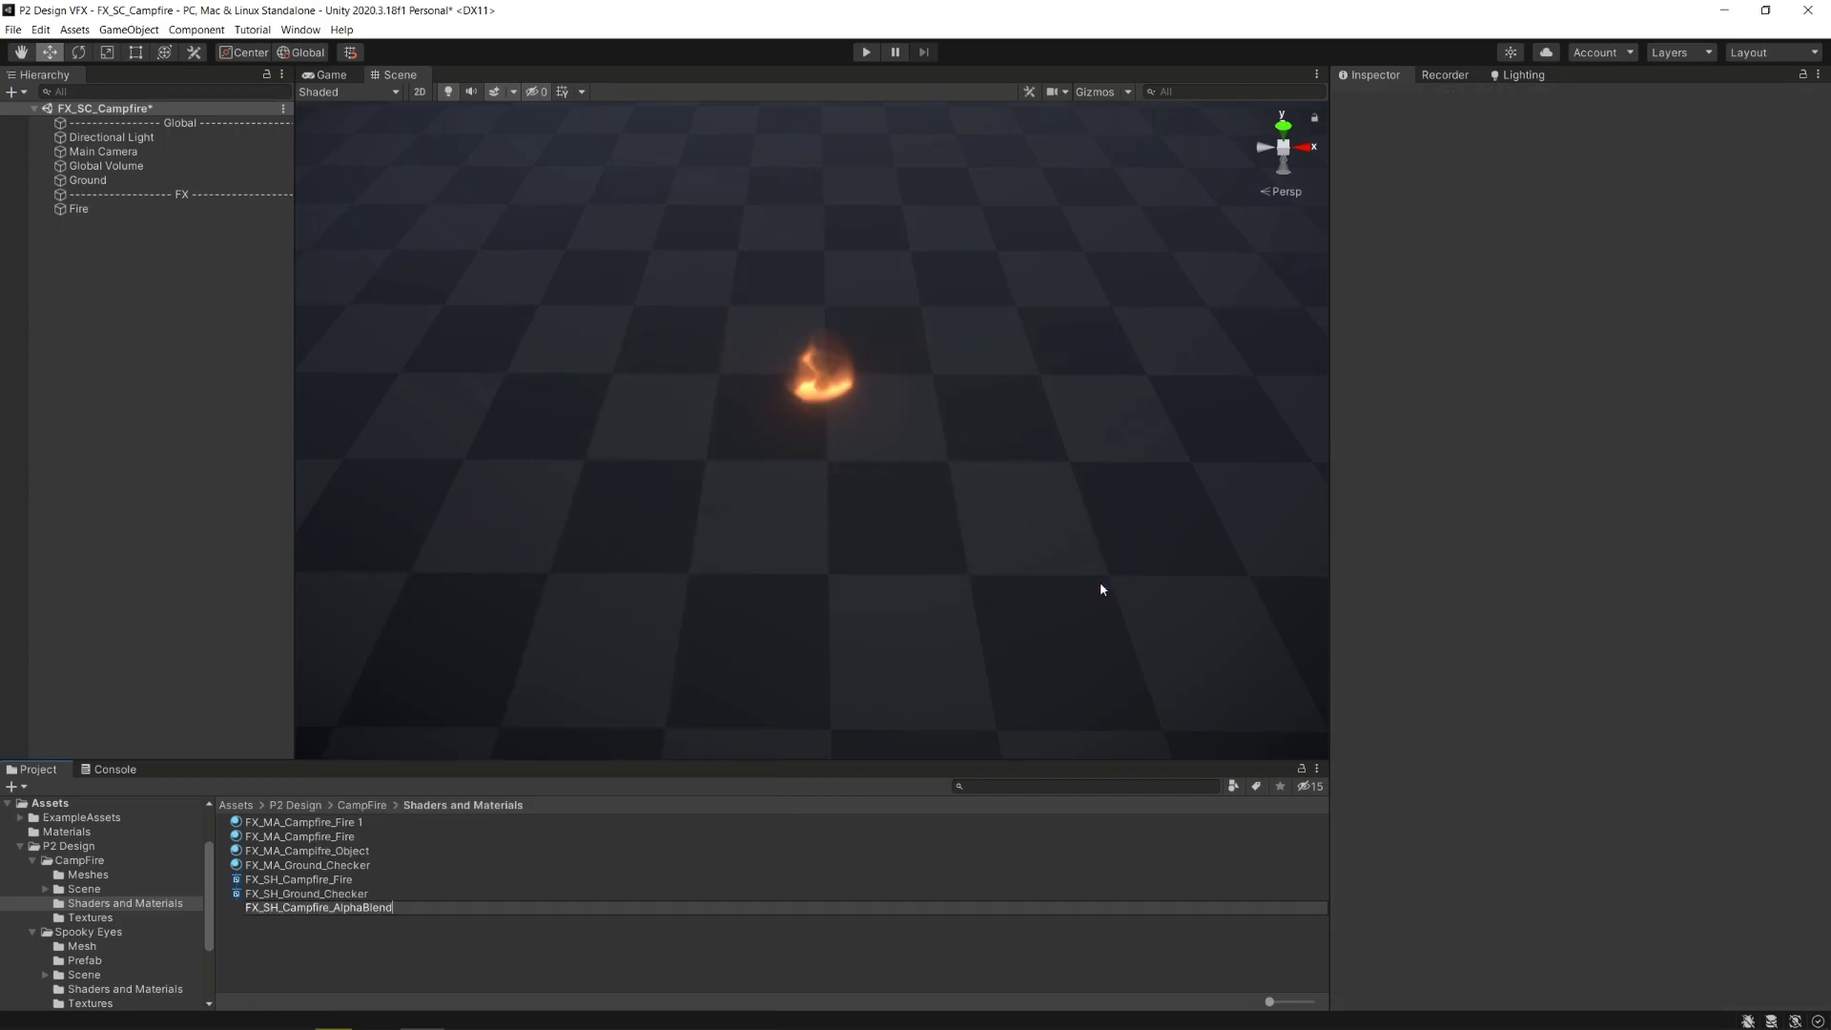
key(Return)
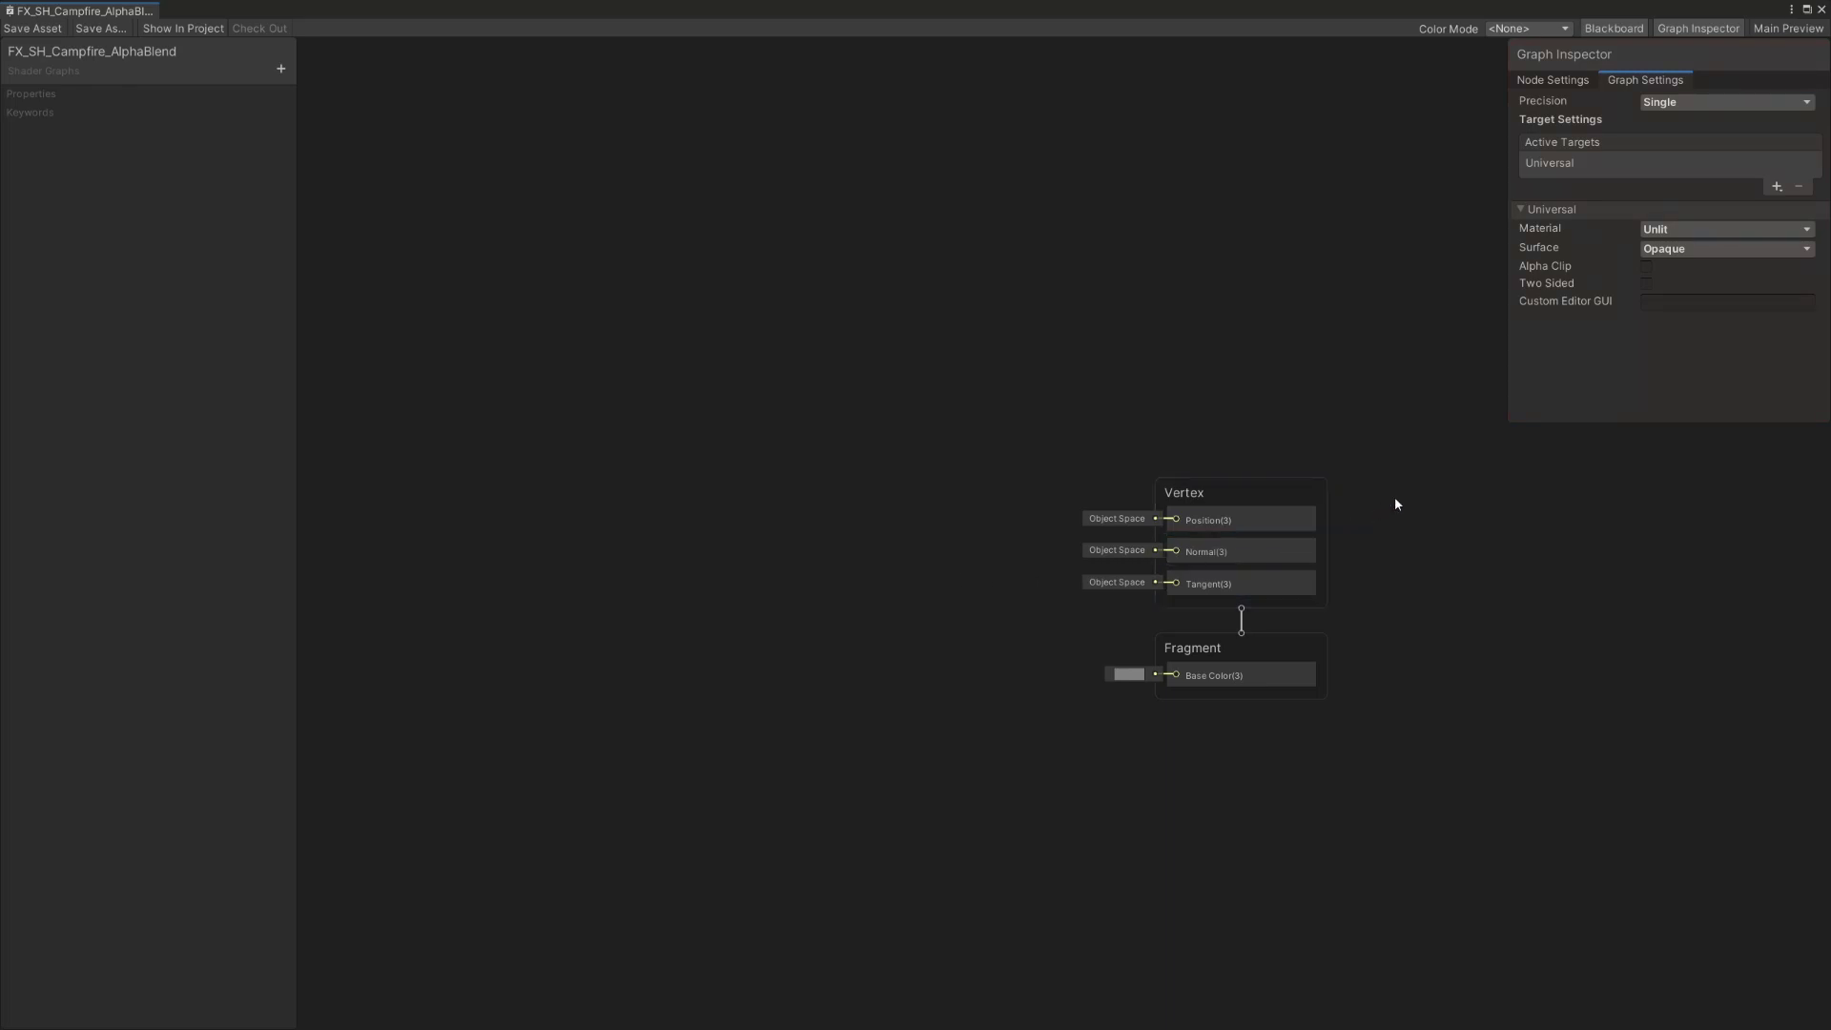
Set the graph's surface type to Transparent and add a Texture 2D property.
click(1729, 252)
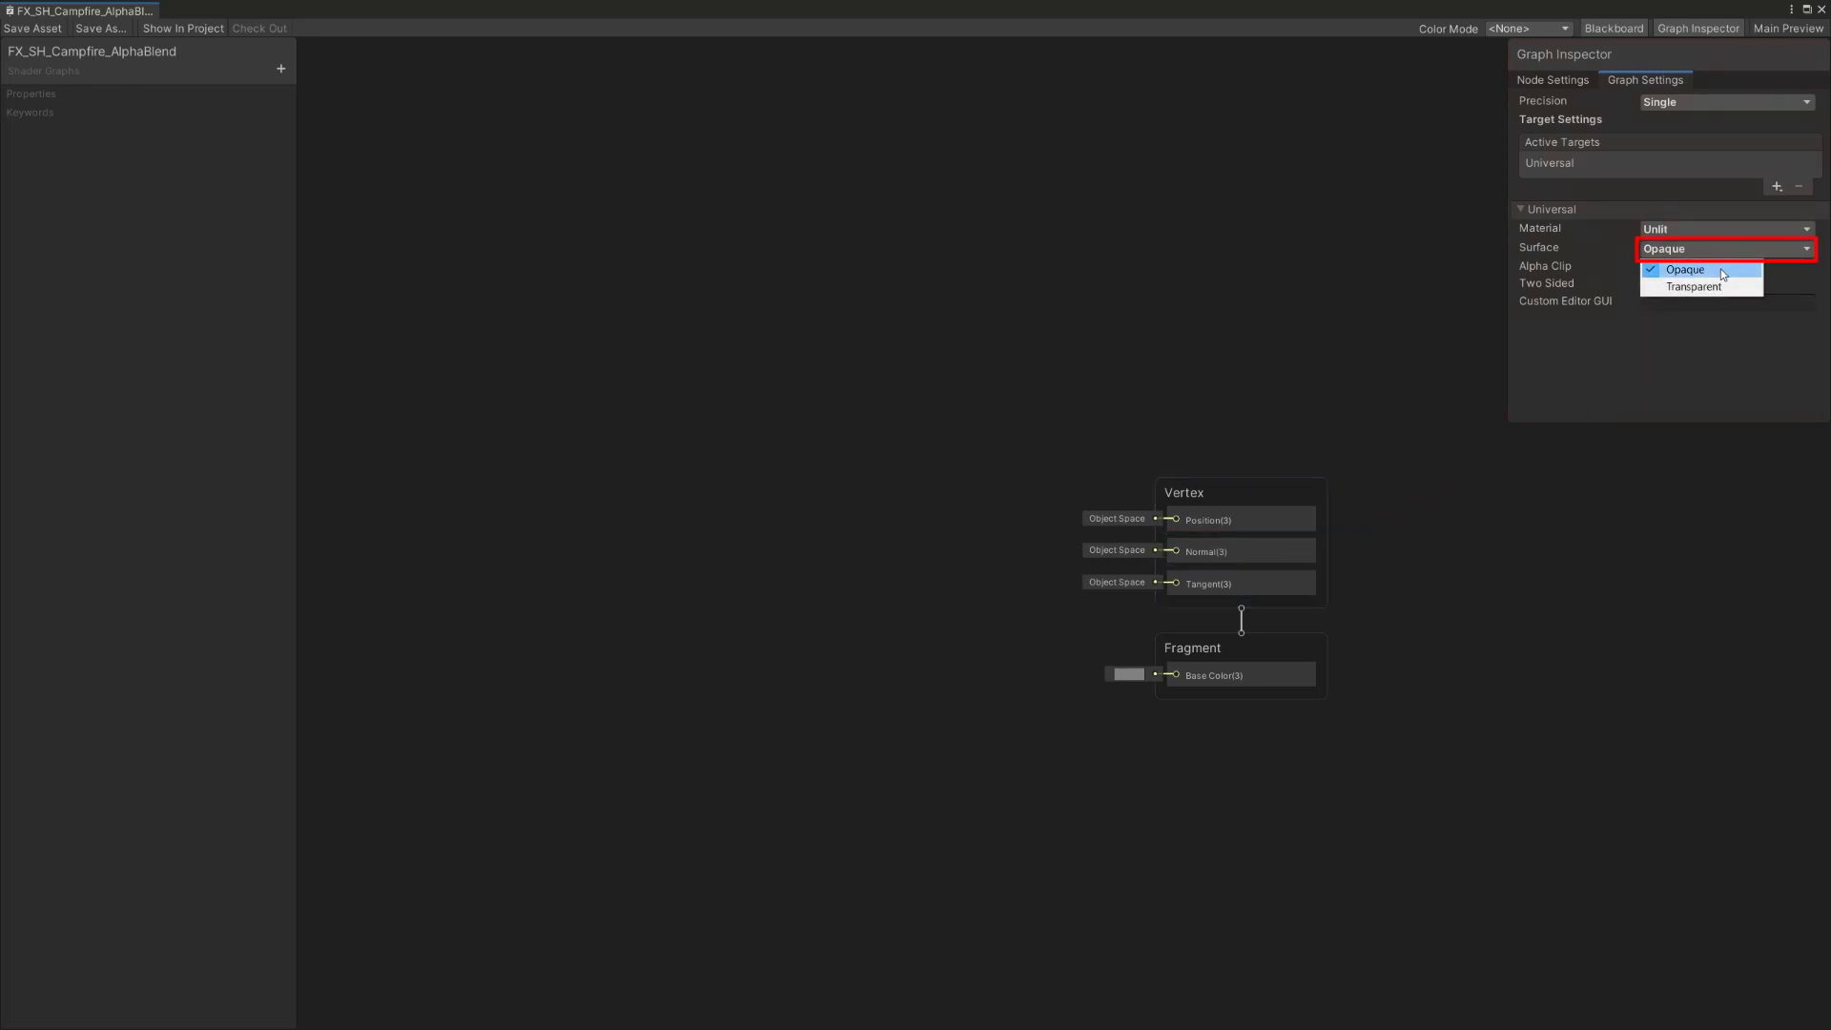
click(1711, 287)
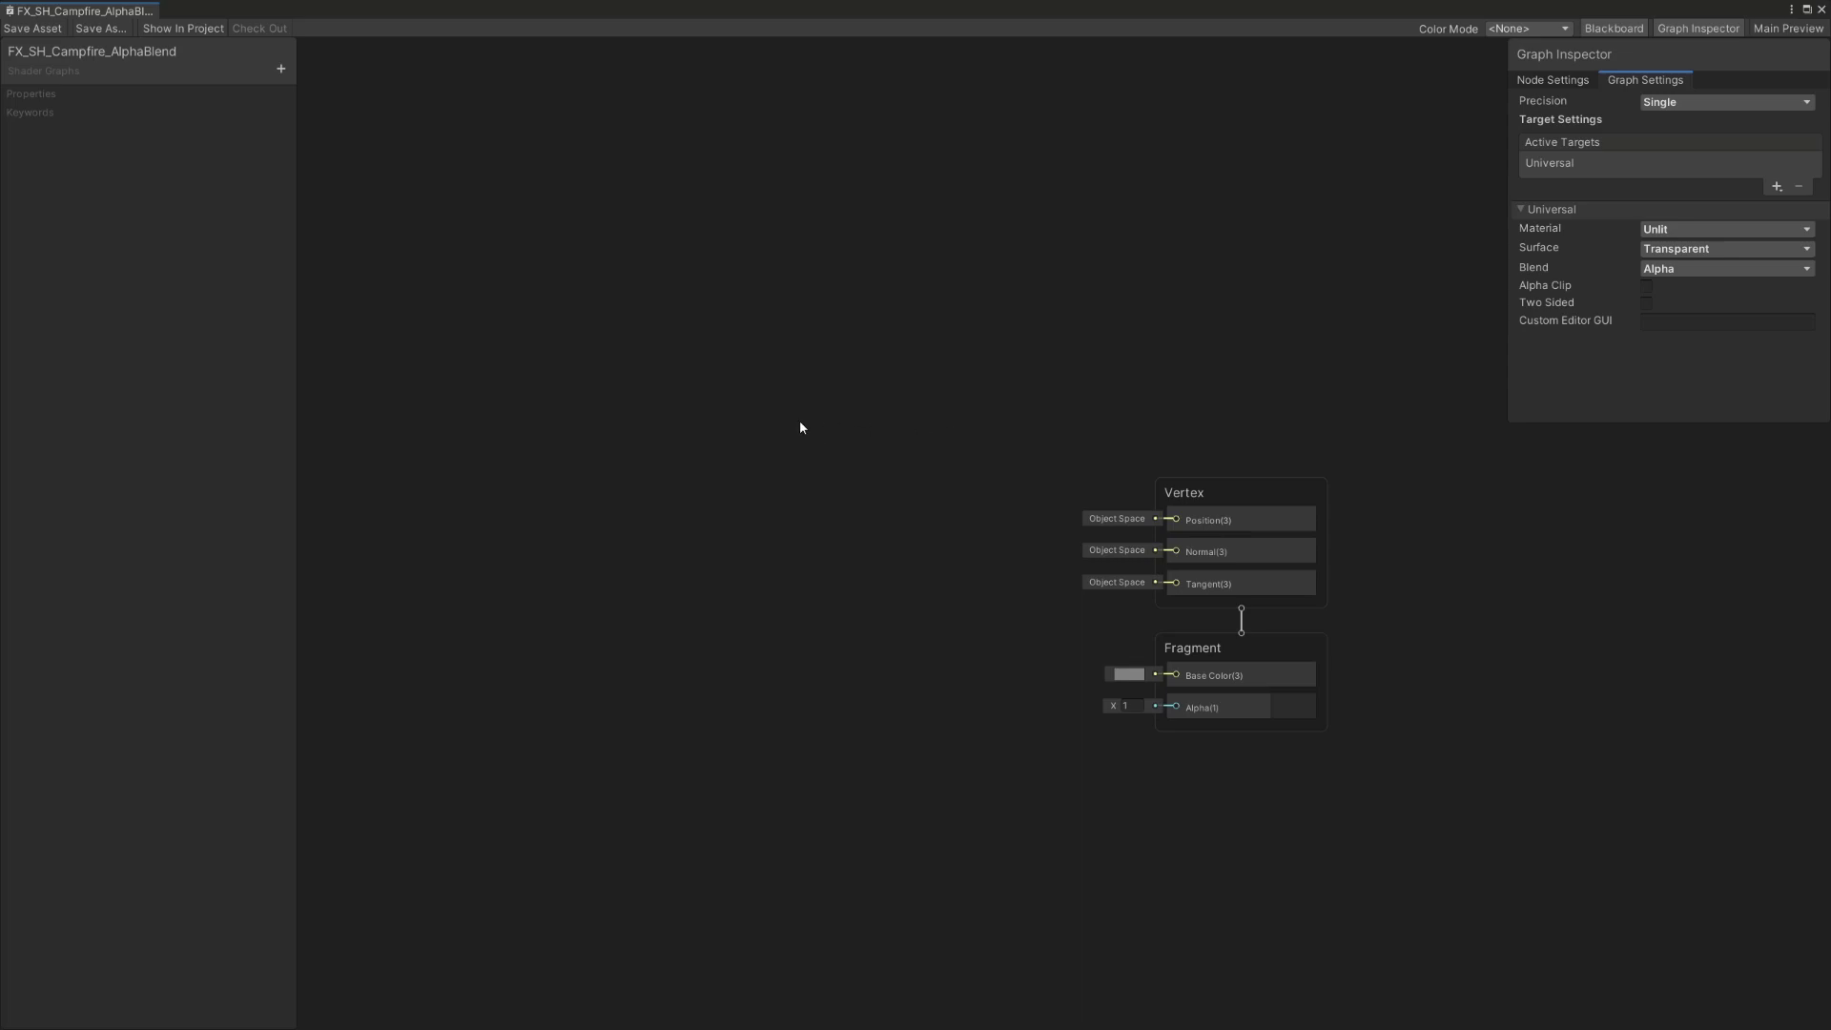
click(277, 76)
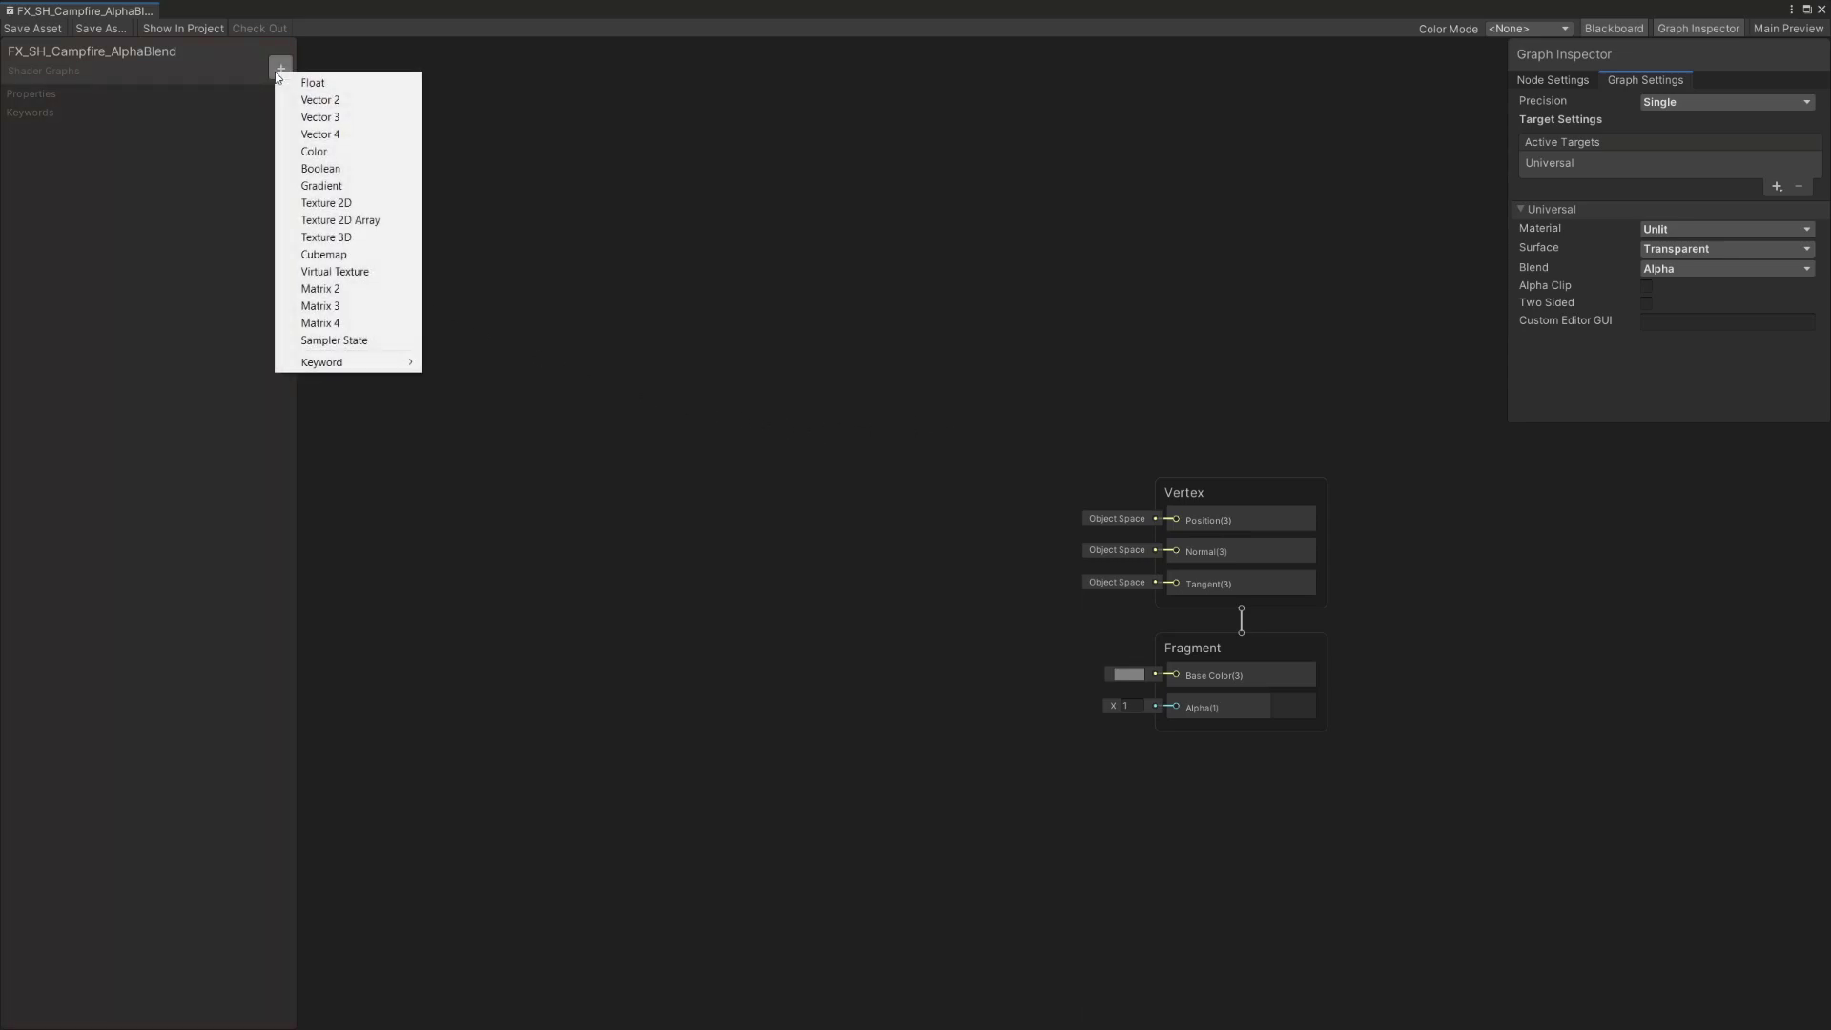
click(360, 203)
Add two Float properties named Bloom and DF Distance.
click(277, 68)
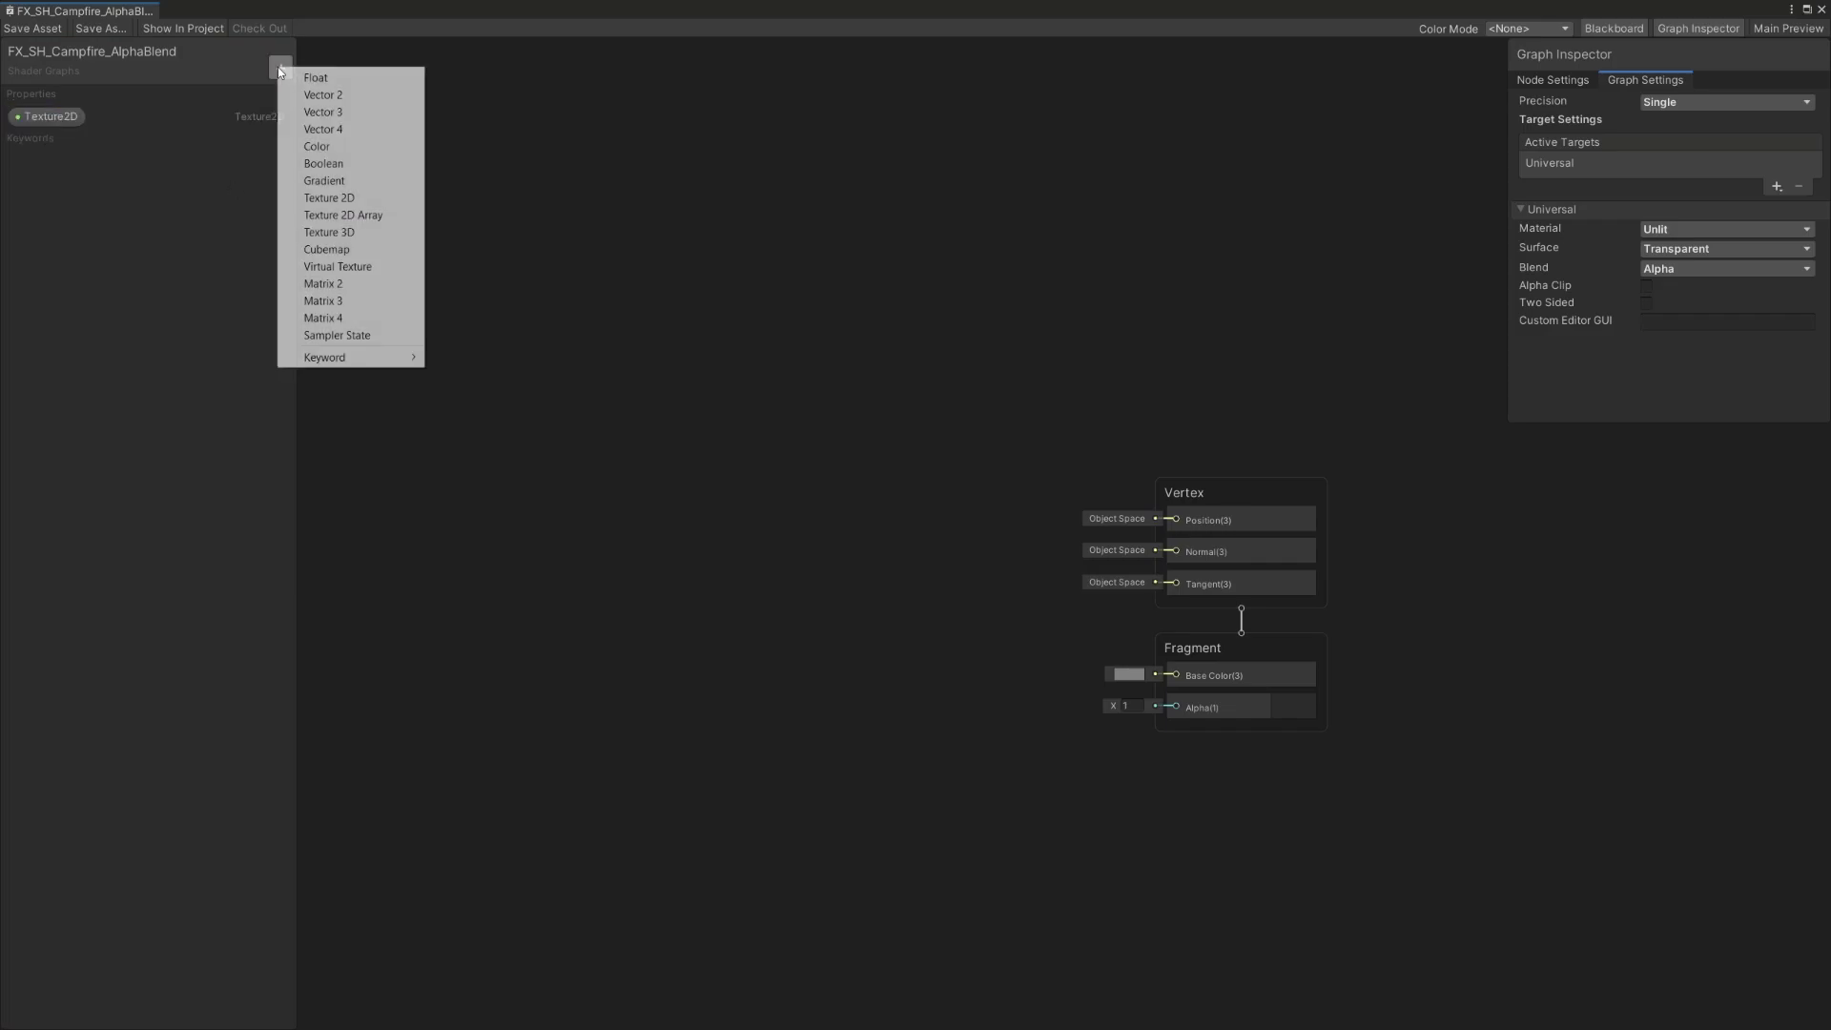
click(307, 83)
text(Bloom)
key(Return)
click(281, 69)
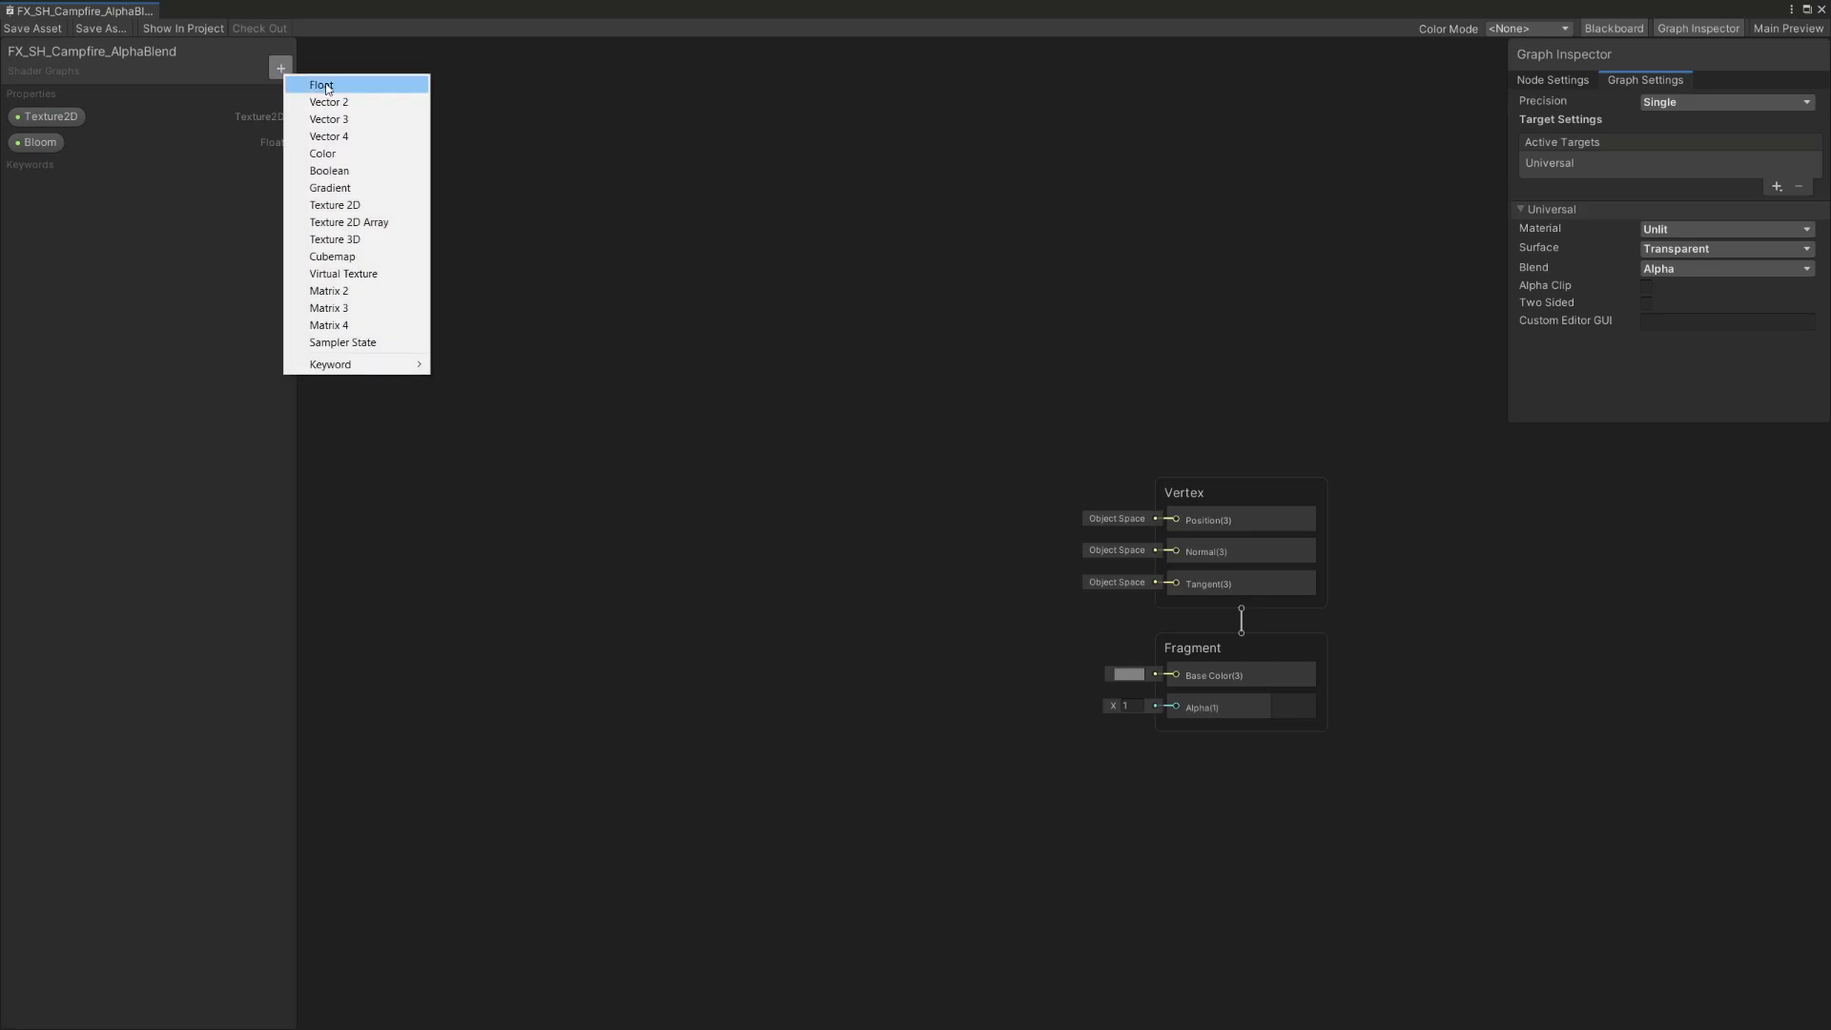
click(325, 82)
text(DF Distance)
key(Return)
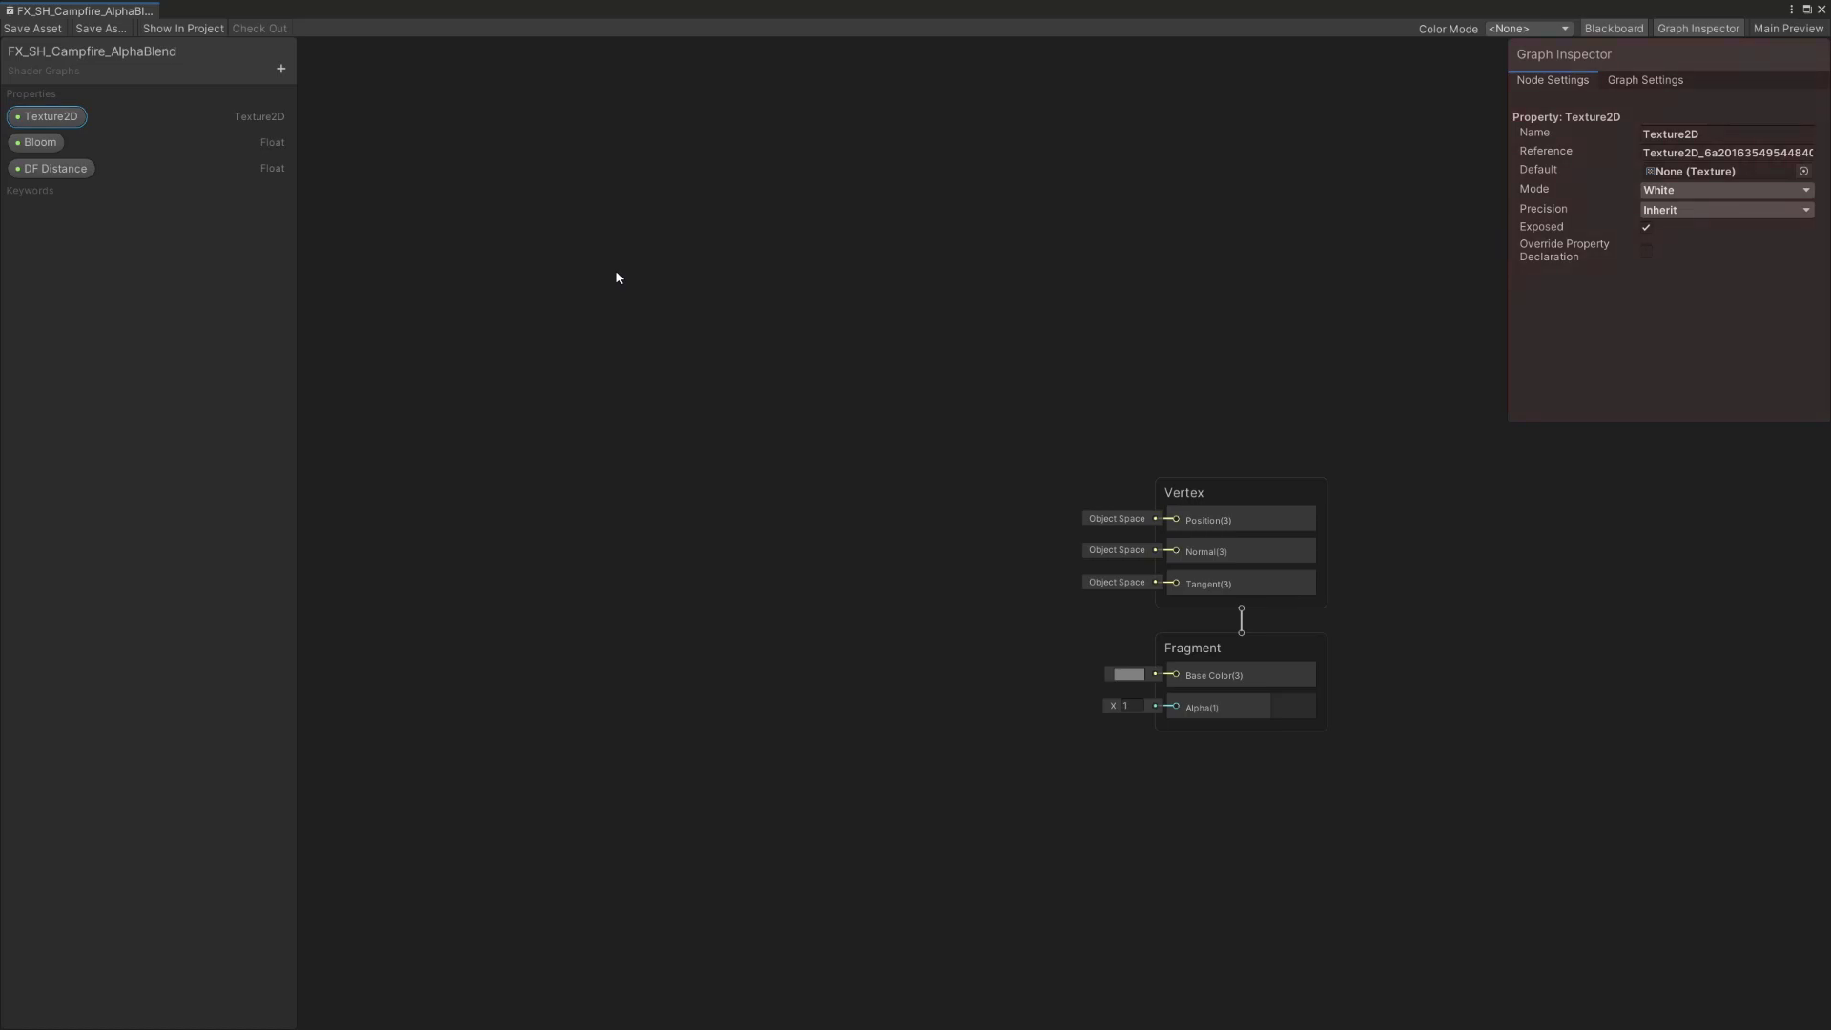
Assign FX_TX_Campfire_LittleFlames as the default texture of the Texture2D property.
click(1804, 171)
click(1106, 274)
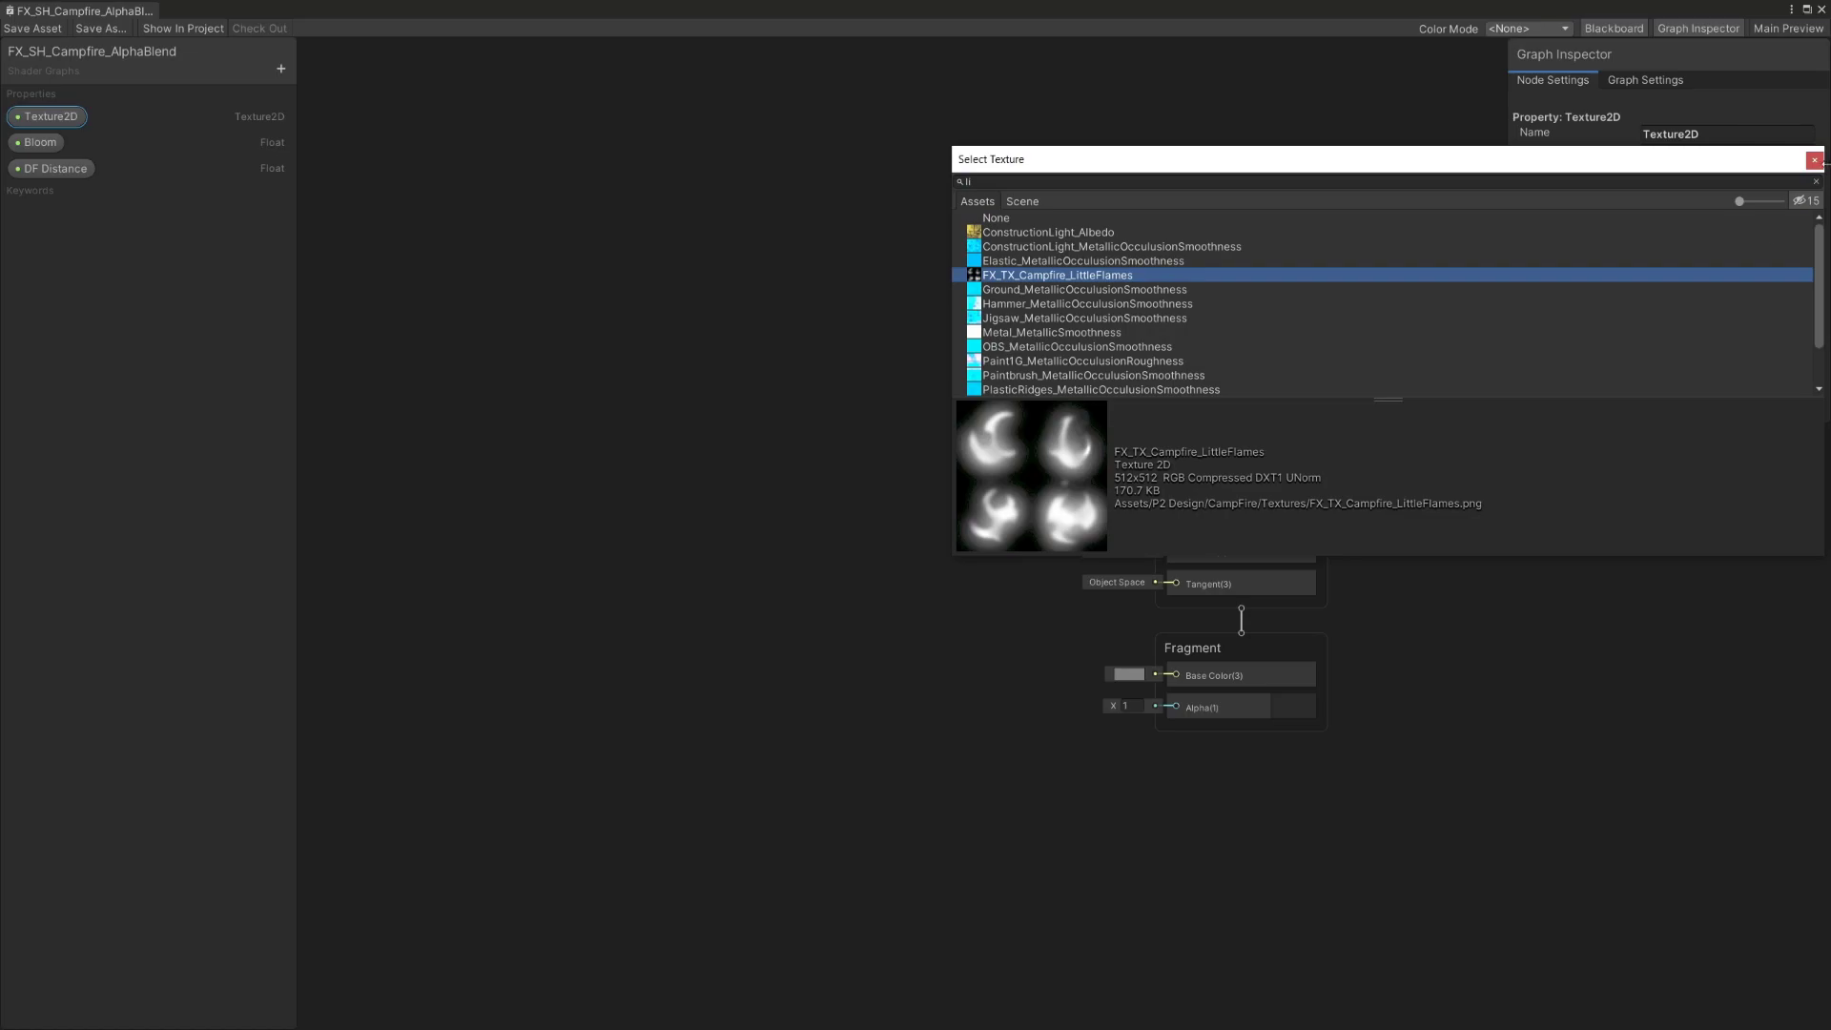
click(757, 502)
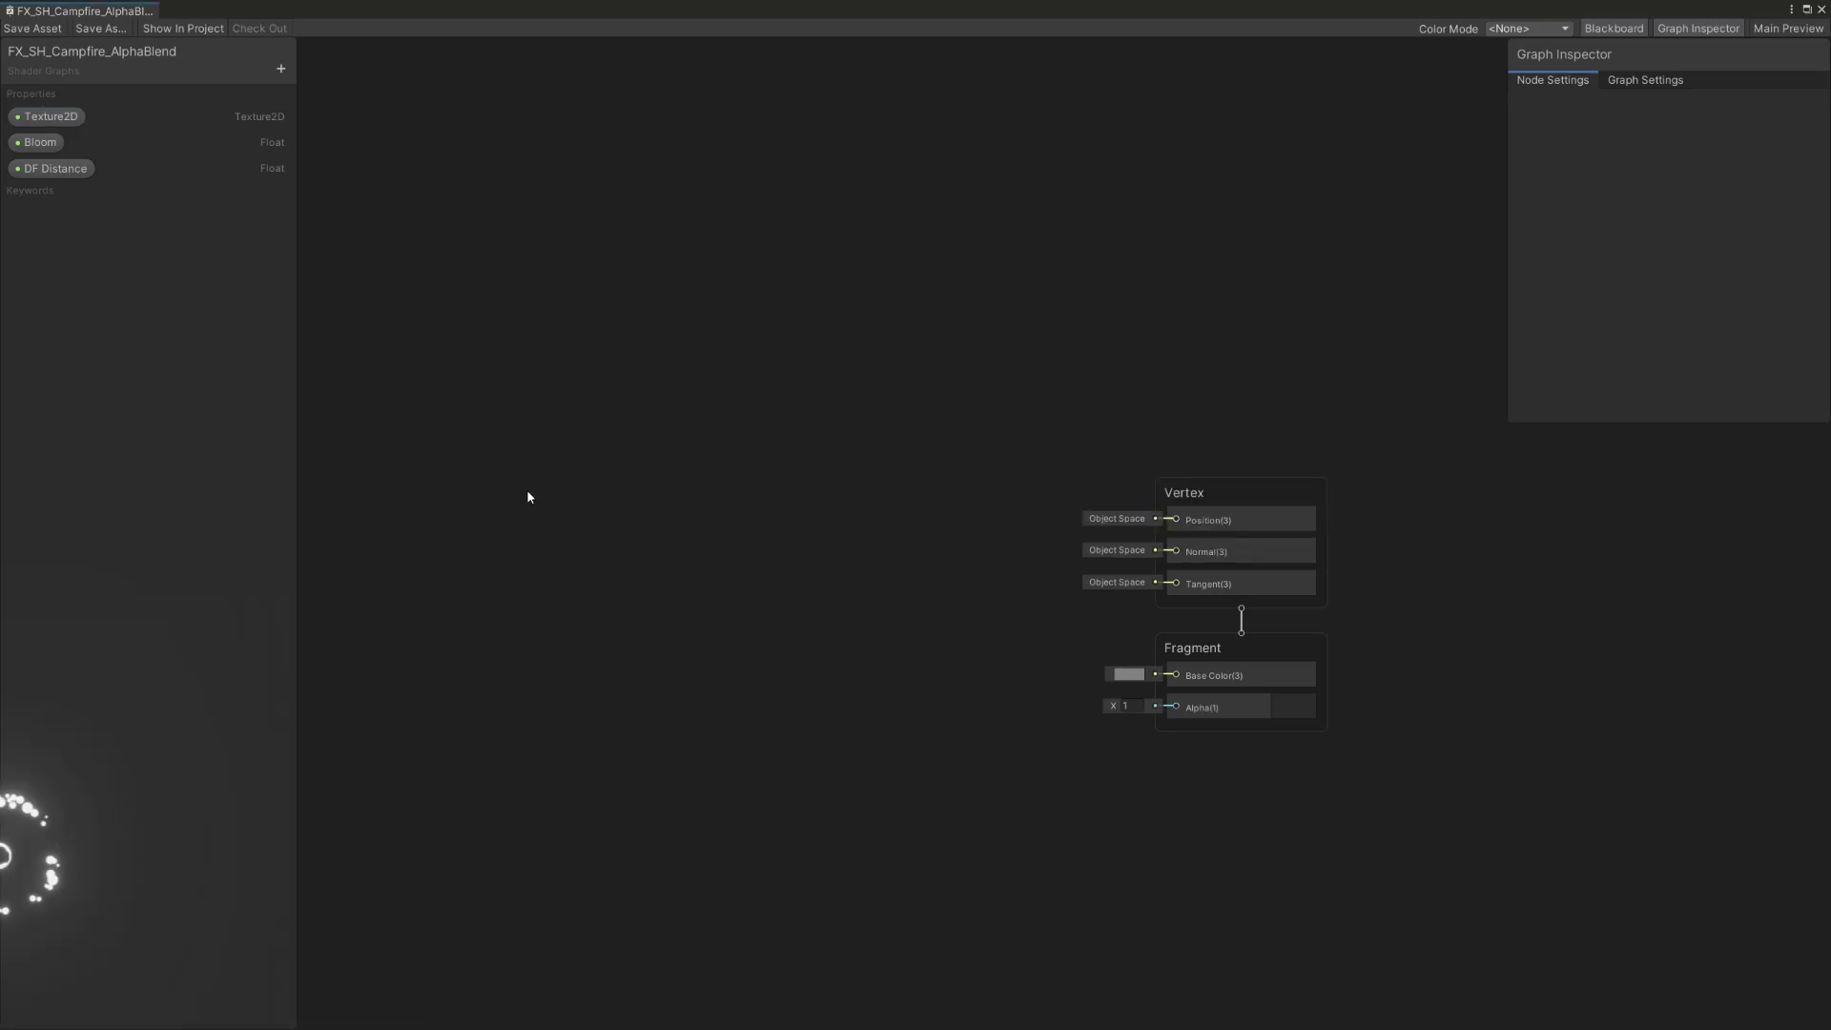
Add a Sample Texture 2D node and connect the Texture2D property to its Texture input.
key(space)
text(texture sample)
click(696, 707)
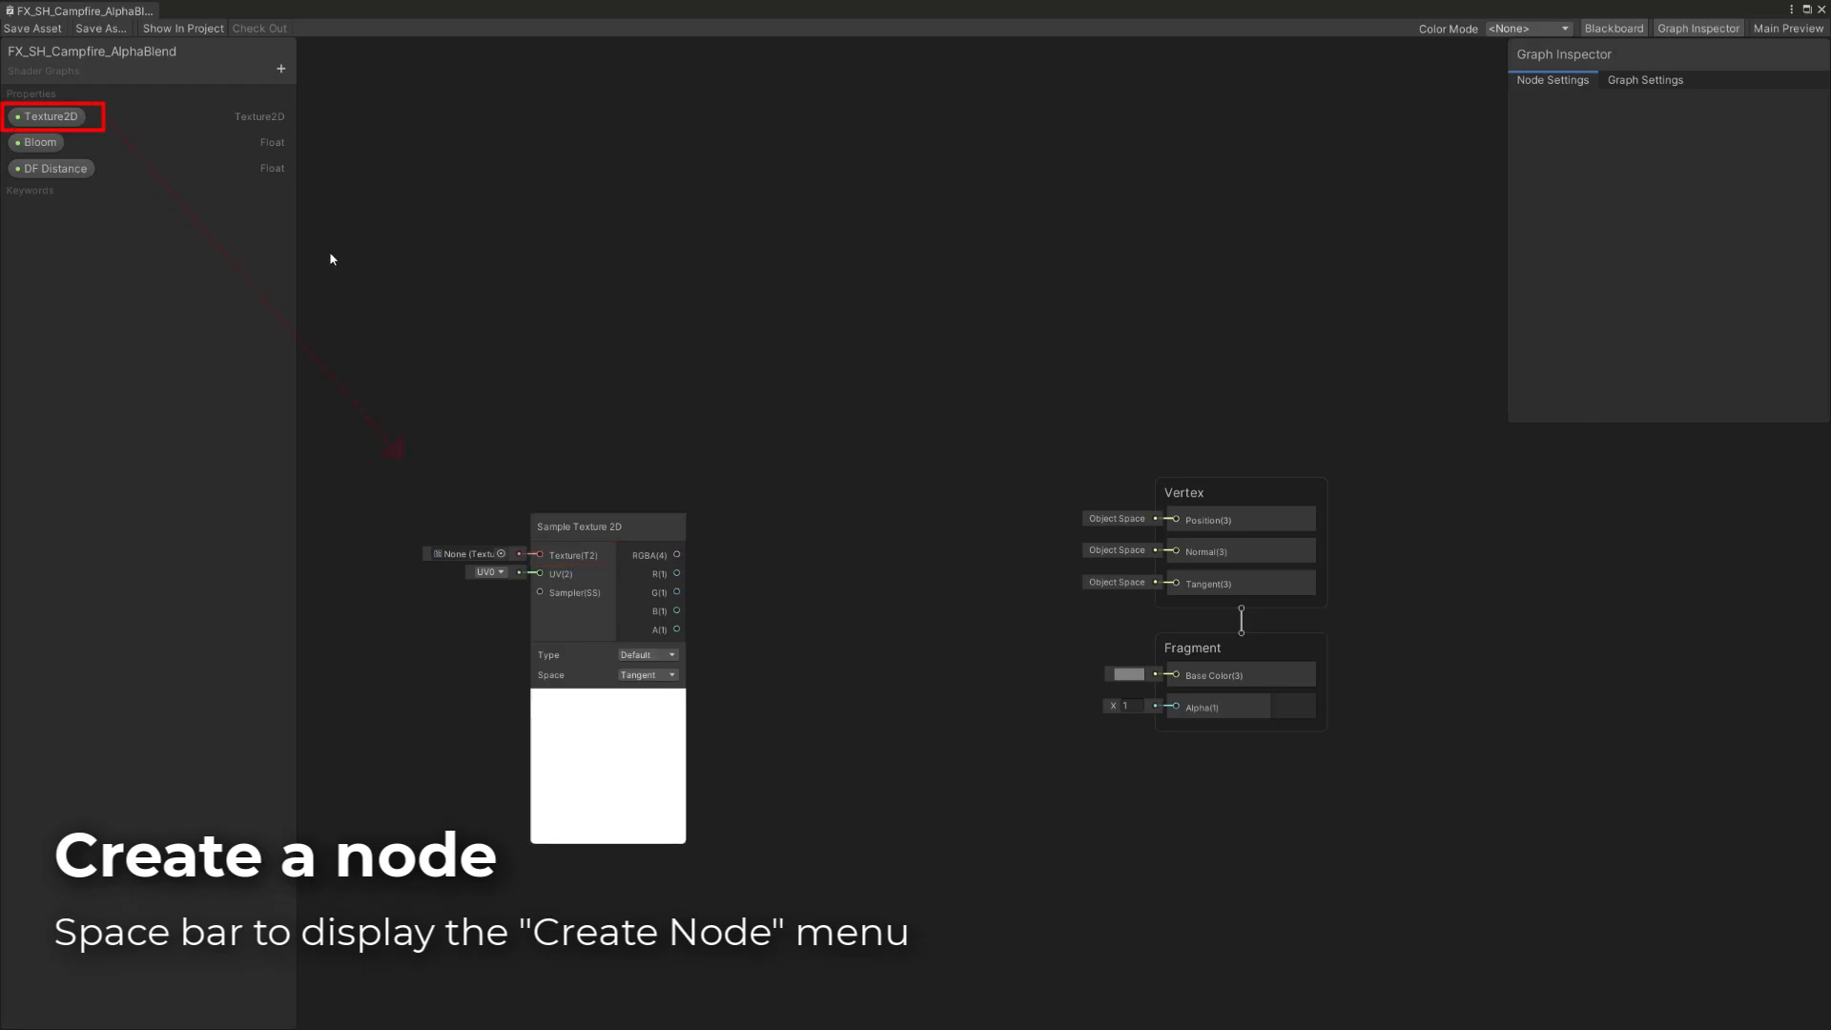
click(56, 118)
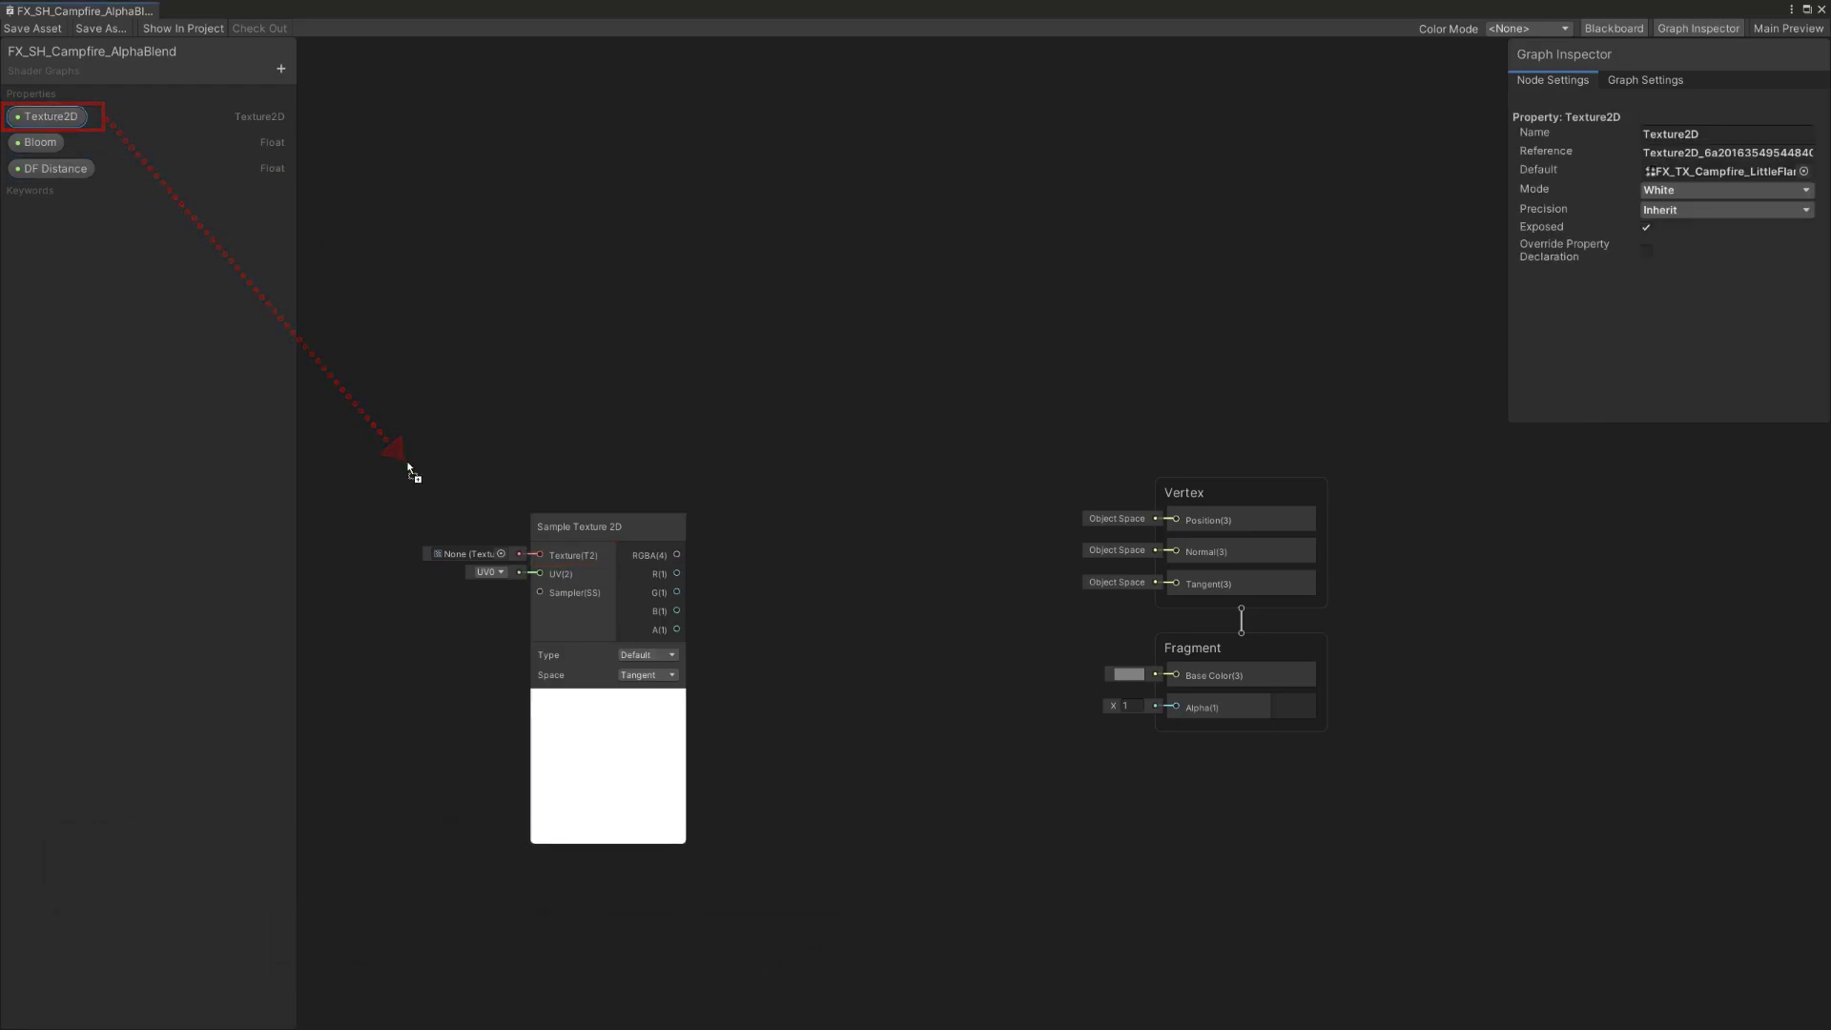
drag(408, 470, 536, 555)
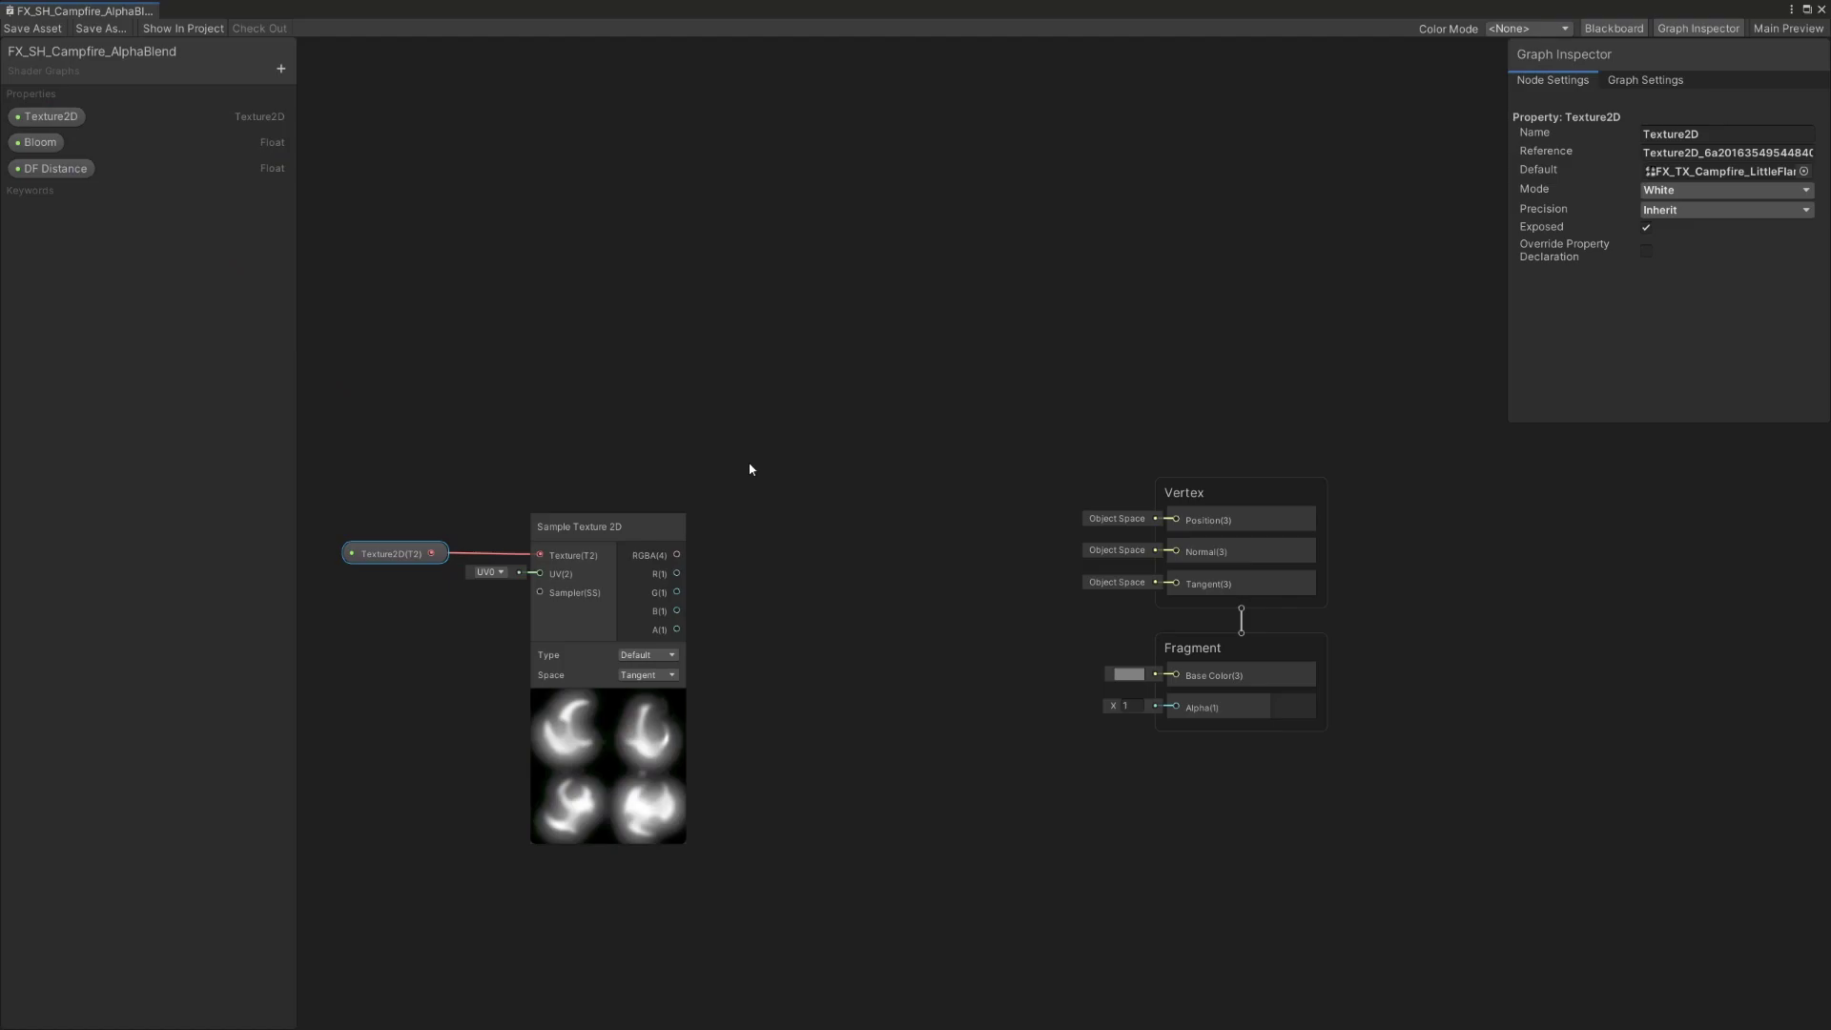
Add a Multiply node, feed the texture sample's RGBA into input A, and move the texture nodes away from the master stack.
key(space)
text(mult)
double_click(880, 648)
drag(677, 555, 834, 626)
drag(884, 611, 930, 548)
scroll(1278, 493, down, 5)
drag(800, 463, 1126, 572)
drag(1108, 521, 745, 374)
click(964, 504)
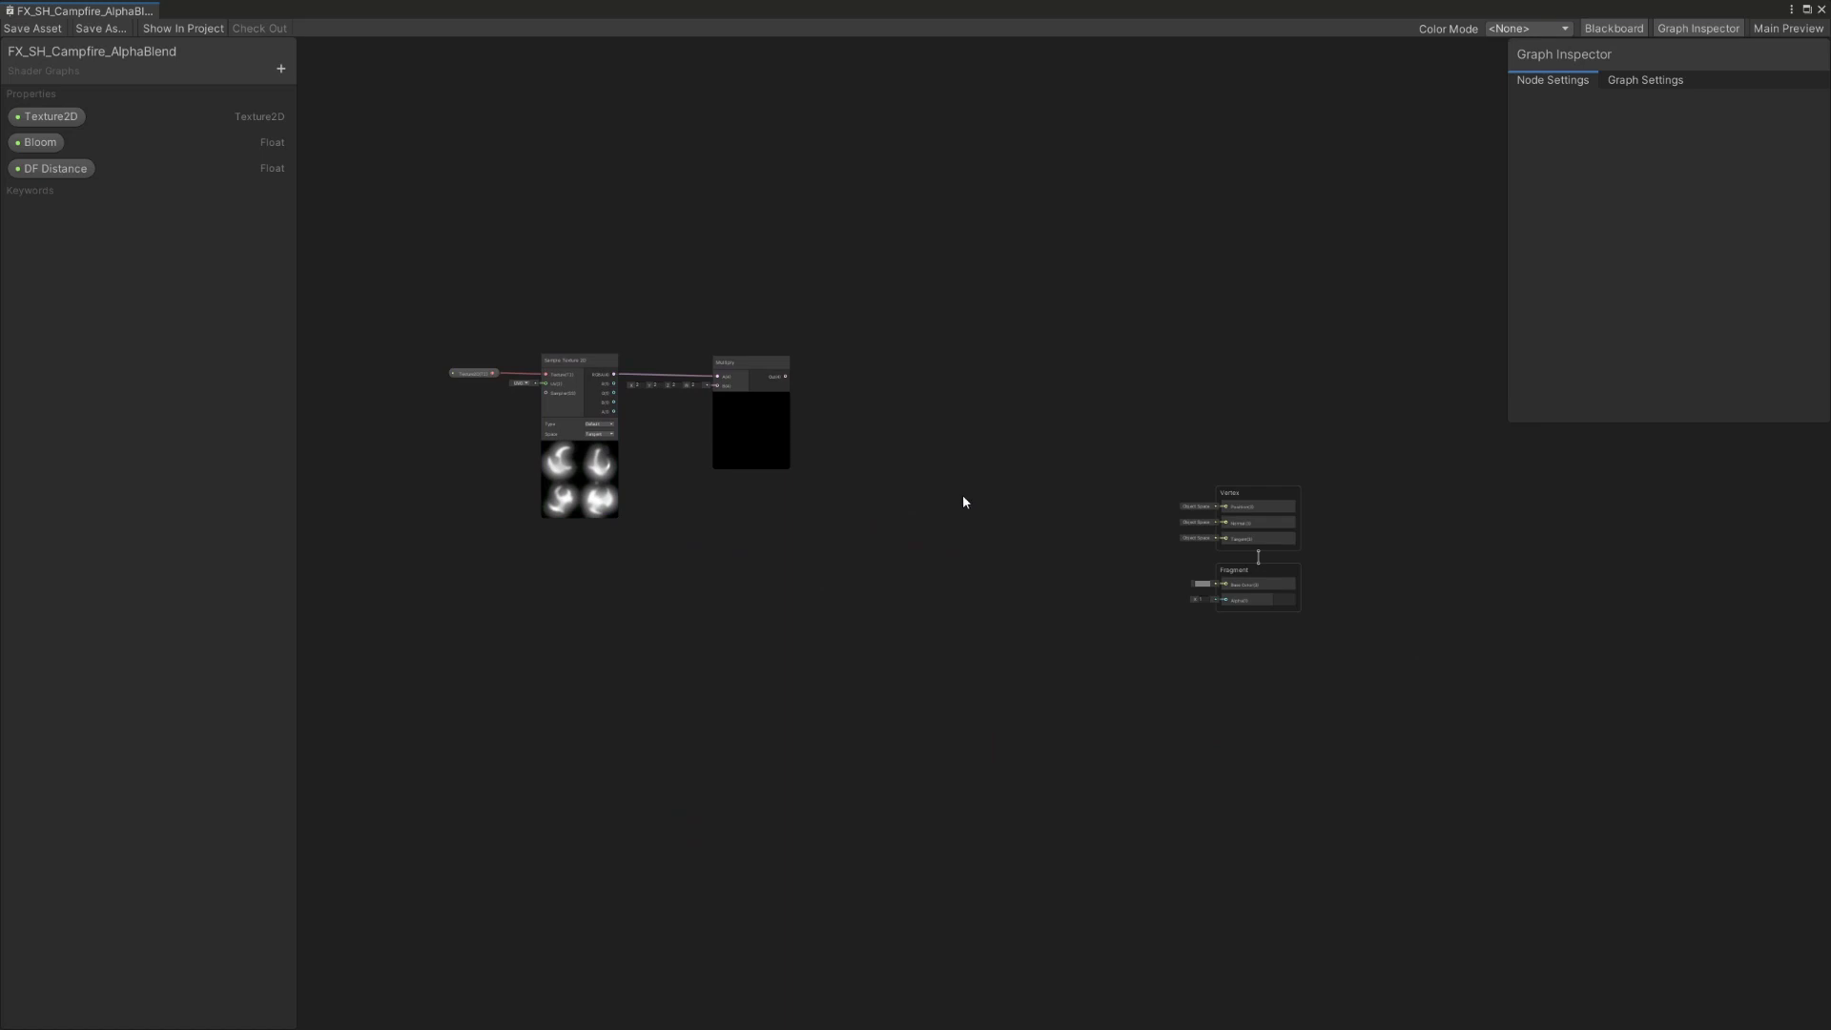
Add a Vertex Color node and a Split node below the texture sample, and connect the vertex color to the split.
scroll(938, 416, up, 2)
key(space)
text(verte)
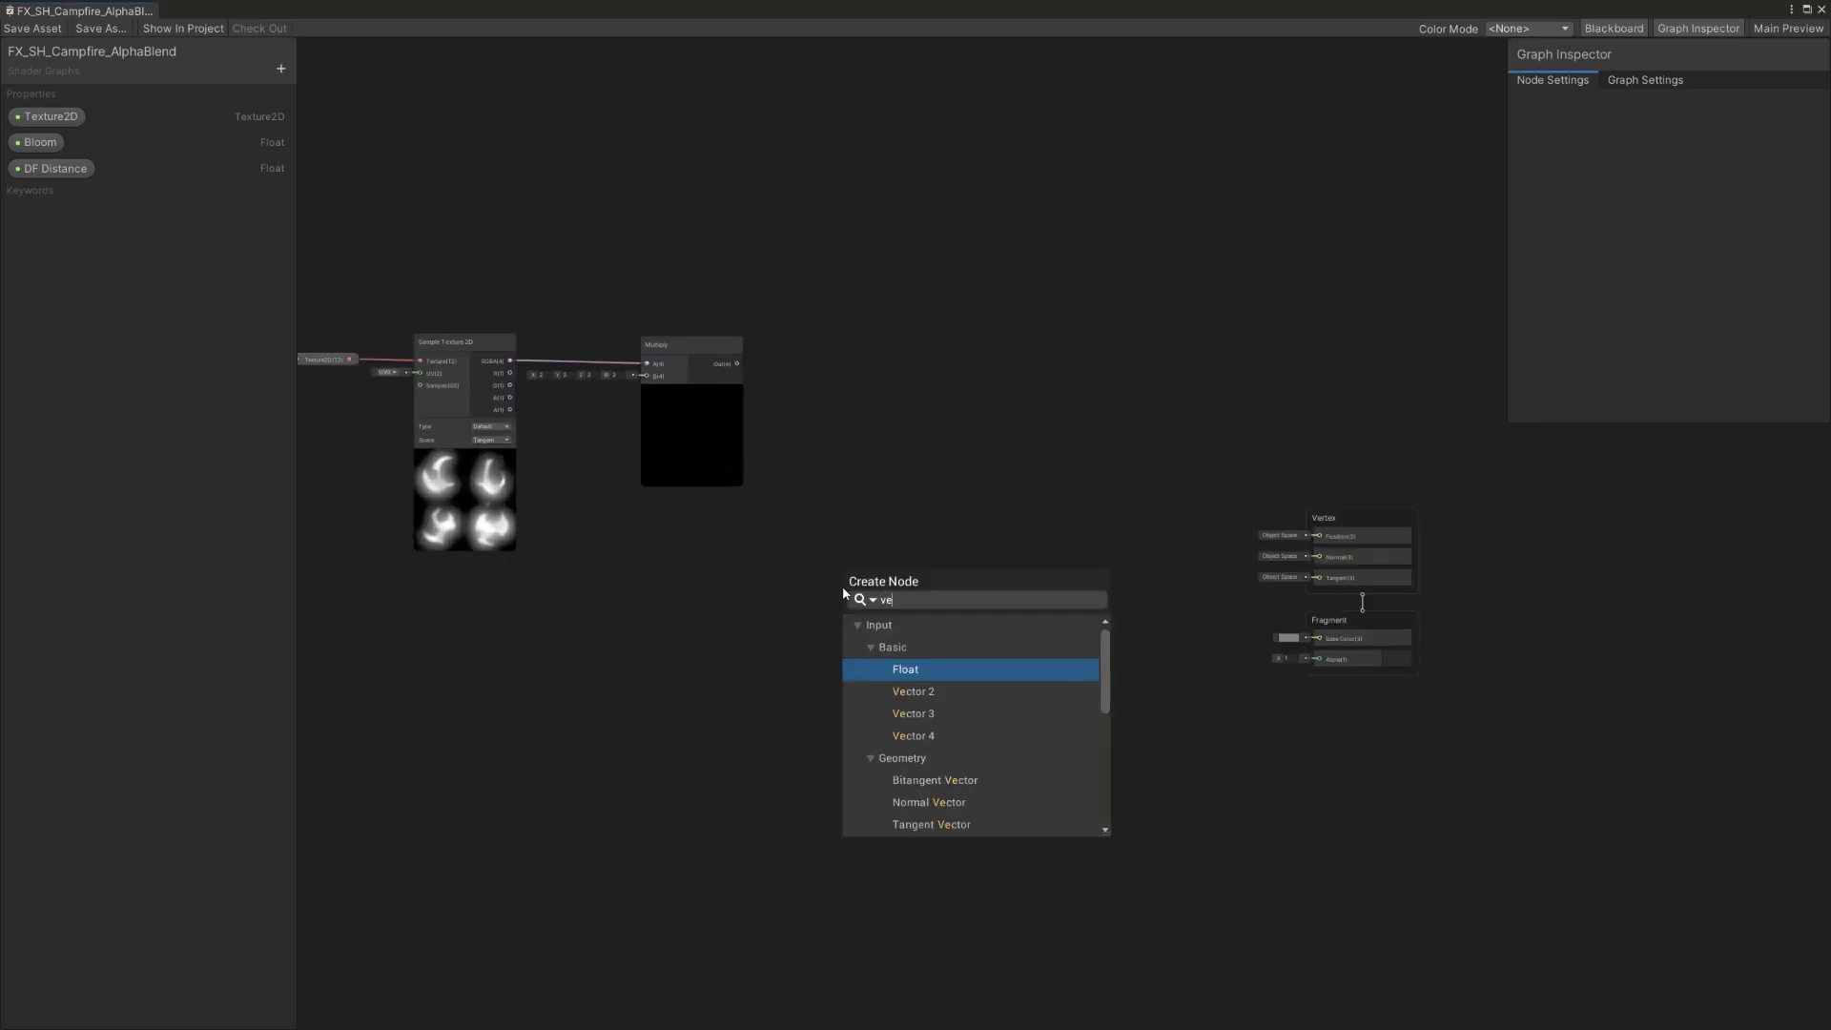
key(Return)
click(895, 653)
drag(851, 620, 694, 620)
click(687, 573)
key(space)
text(split)
key(Return)
drag(707, 604, 899, 581)
Add a Combine node and connect the Split node's R, G and B outputs to its matching inputs.
click(862, 538)
key(space)
text(comb)
key(Return)
scroll(784, 599, up, 2)
drag(677, 554, 899, 598)
drag(715, 607, 899, 614)
Connect the Combine node's RGB output to the Multiply node's B input and move the Multiply node closer to the master stack.
drag(1018, 598, 603, 303)
drag(640, 273, 1116, 268)
click(959, 652)
drag(935, 564, 927, 557)
Add a second Multiply node and connect the first Multiply's output to its B input.
click(1014, 737)
key(space)
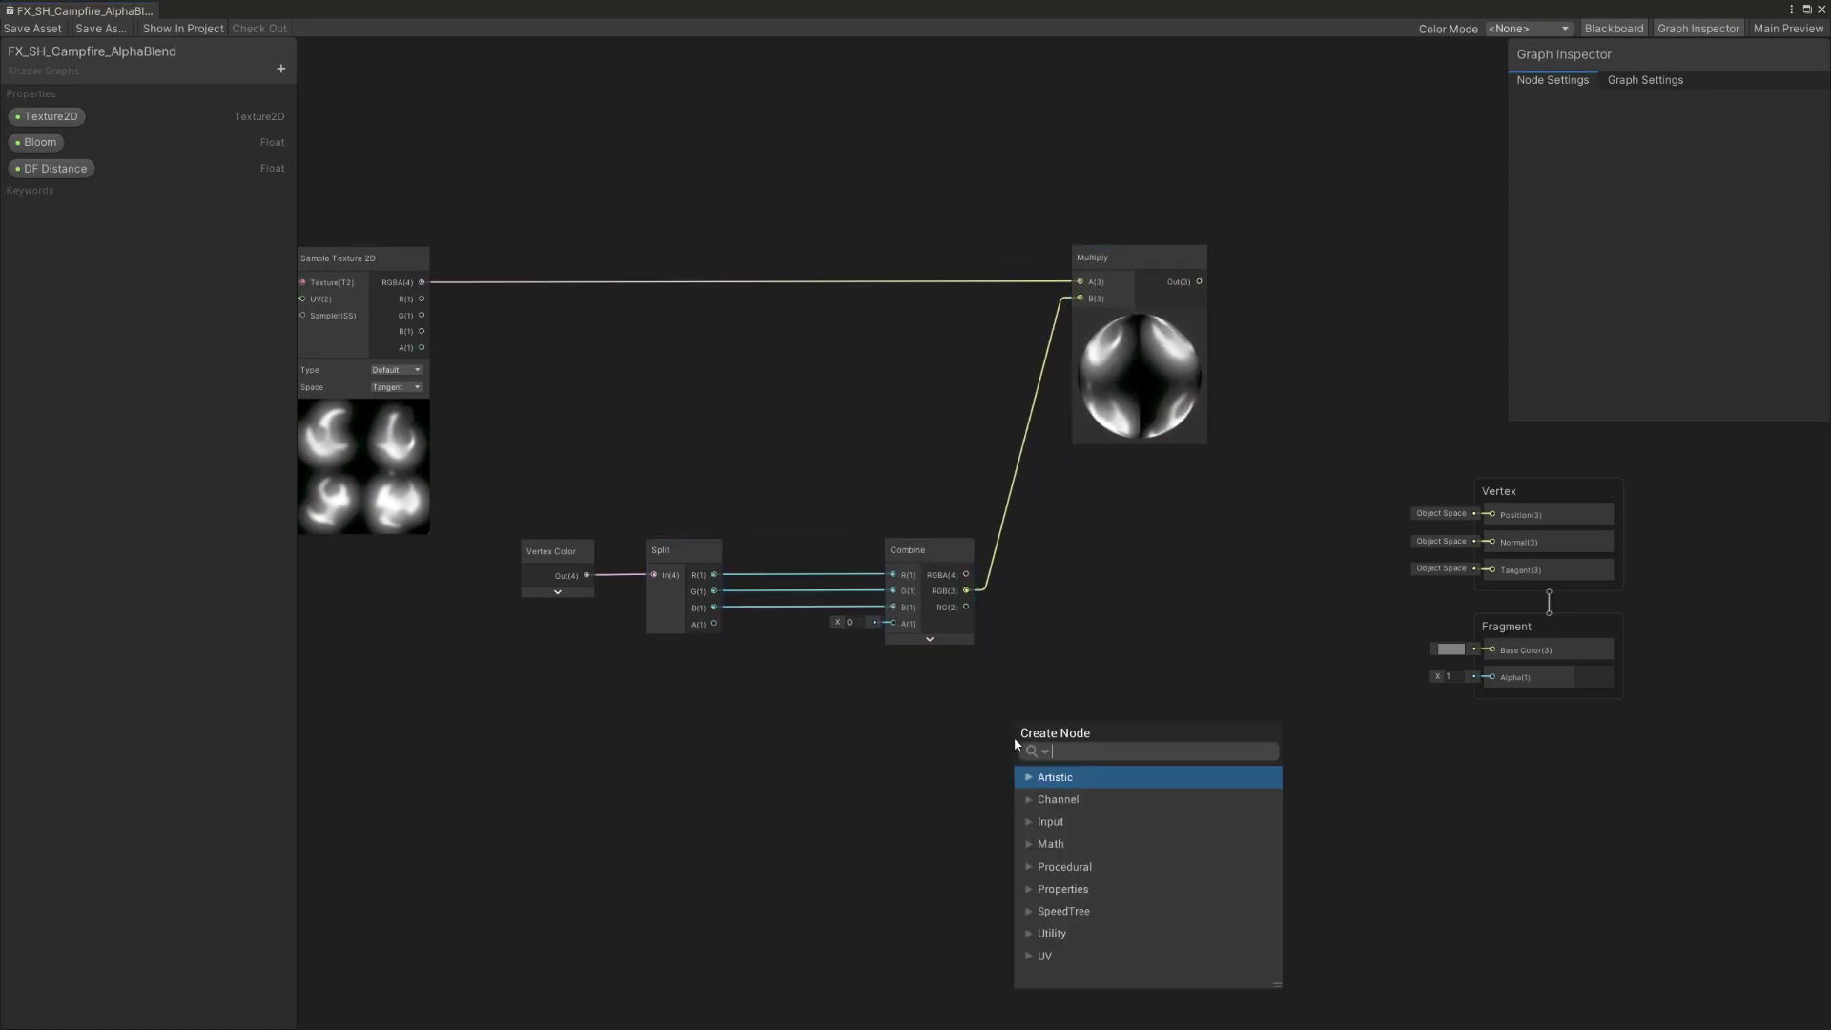
text(mult)
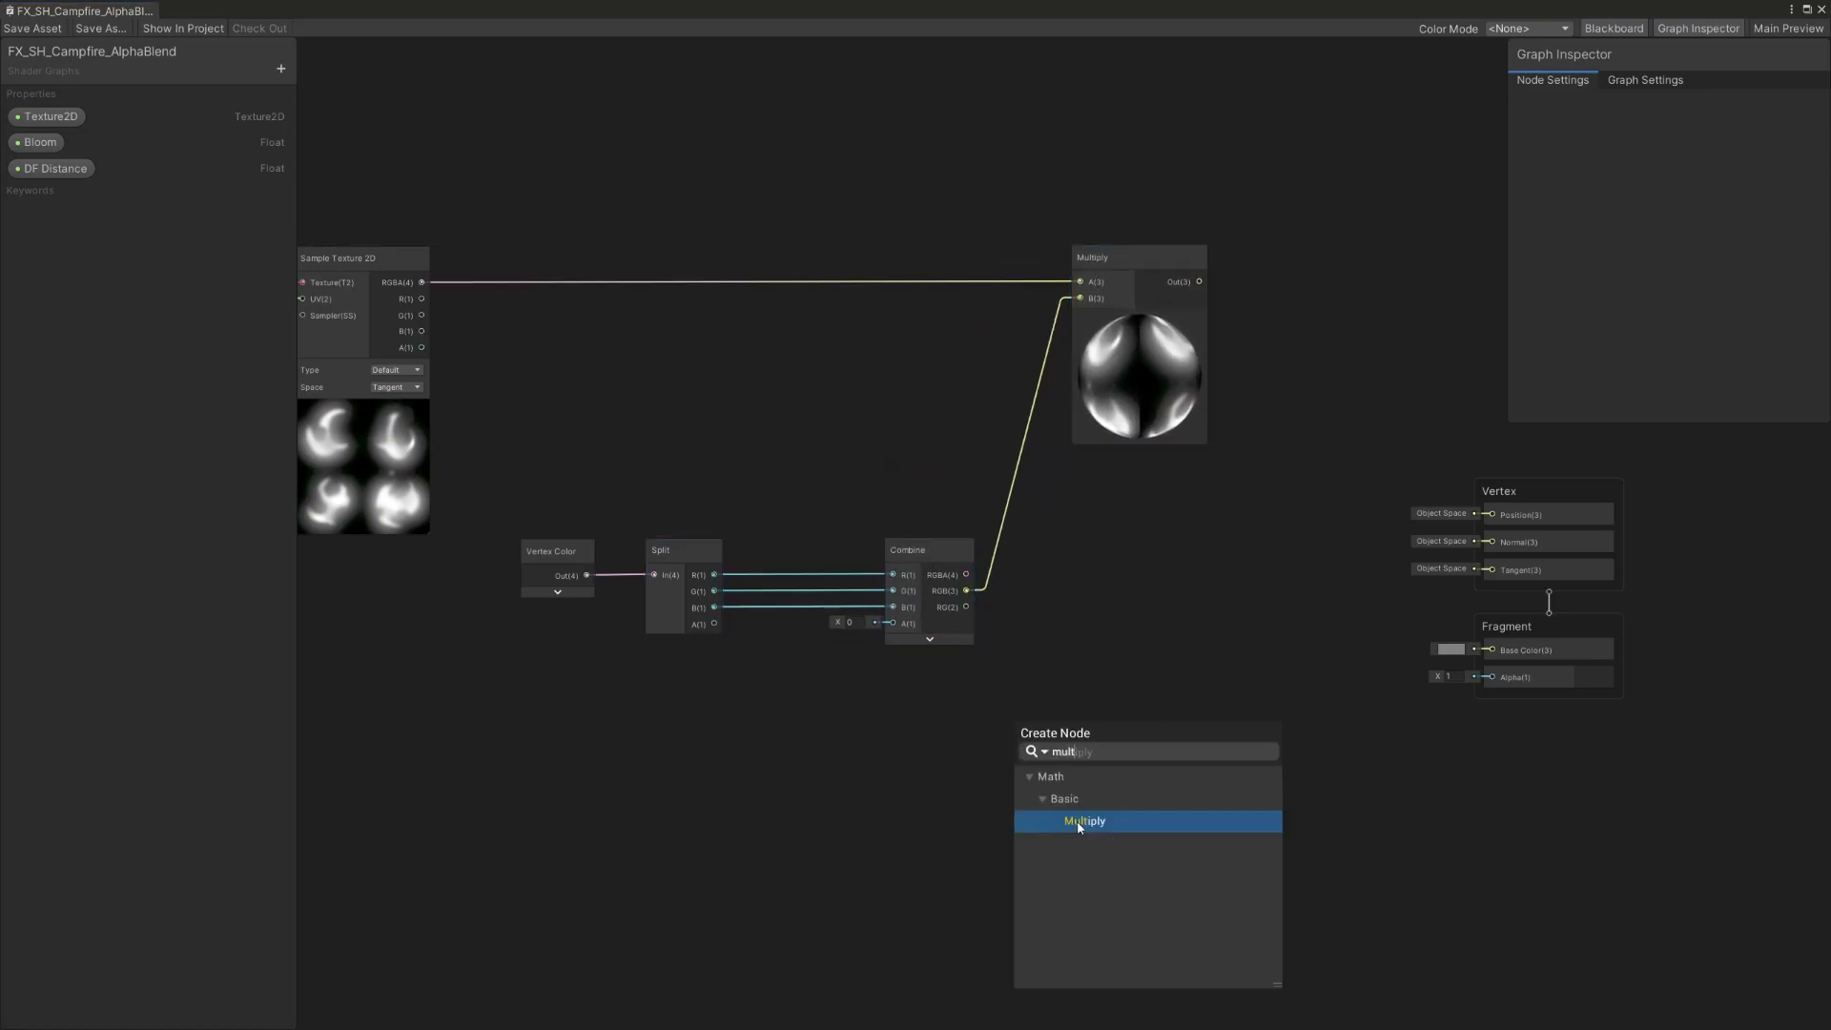
click(1081, 821)
drag(1094, 785, 1242, 313)
drag(1083, 398, 1213, 339)
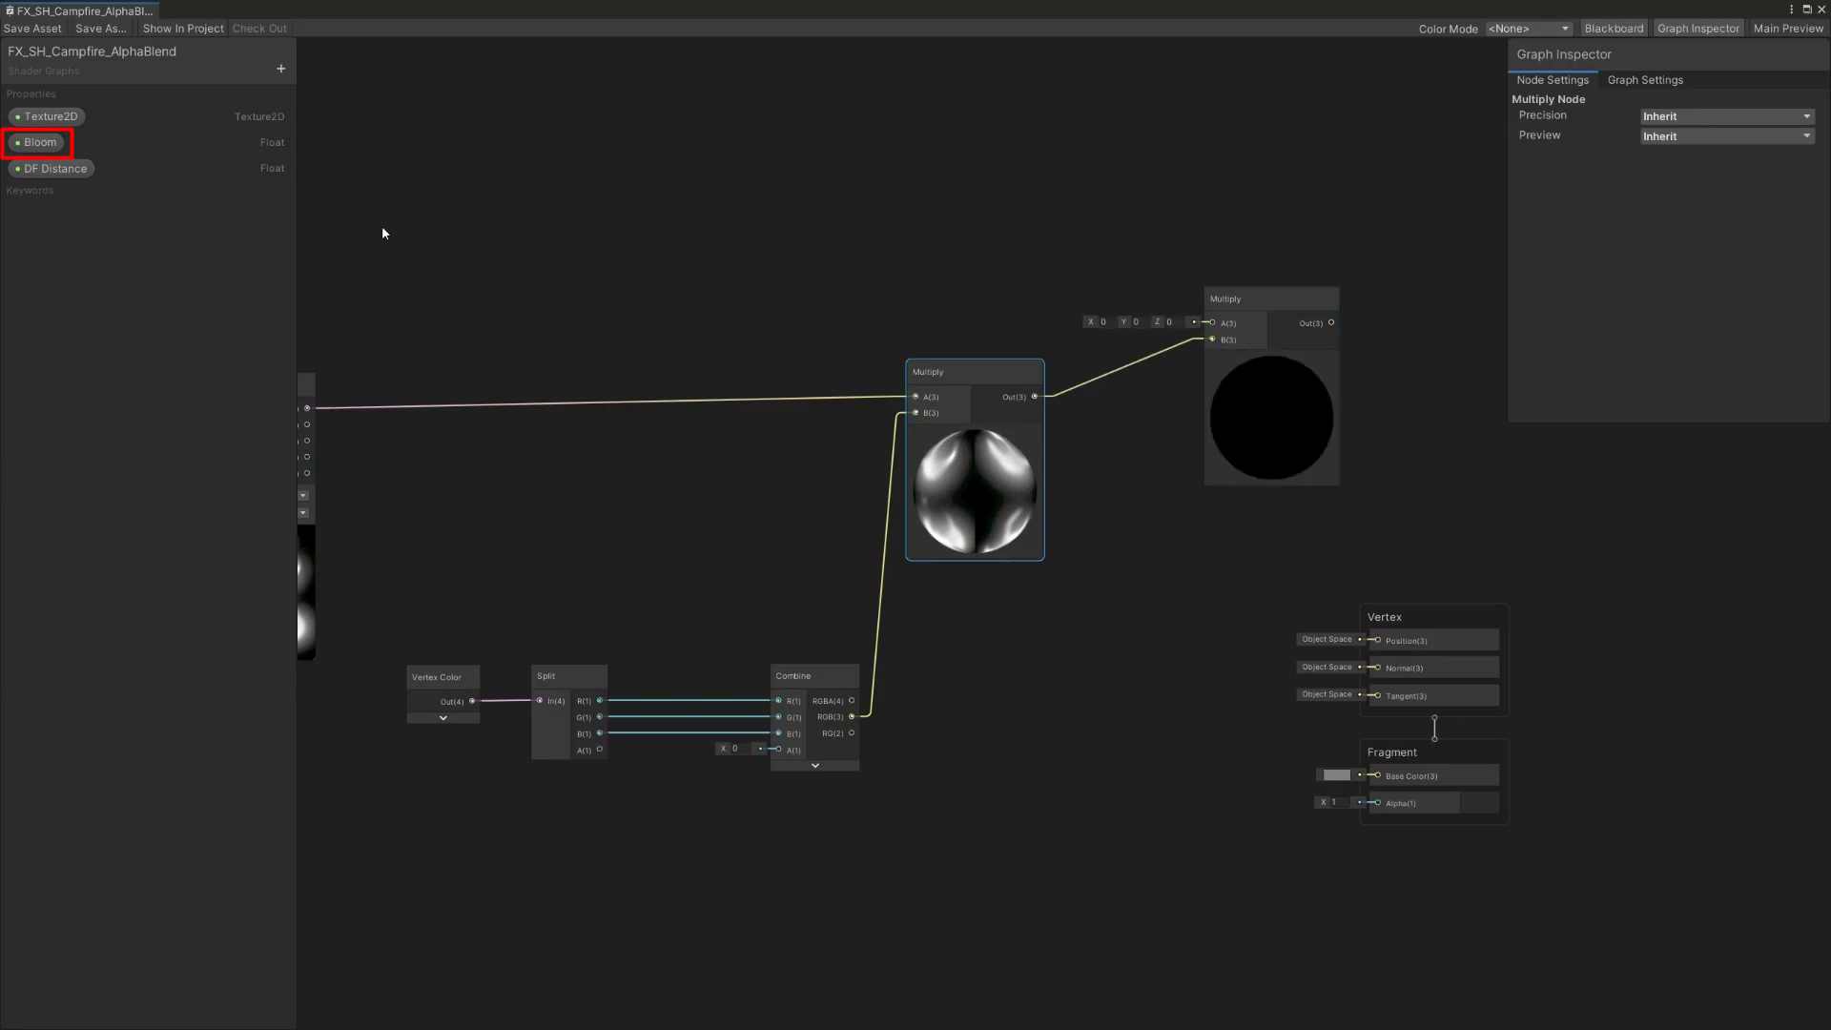
Set the Bloom property's default to 1 and connect Bloom to the second Multiply's A input.
click(40, 142)
click(1671, 172)
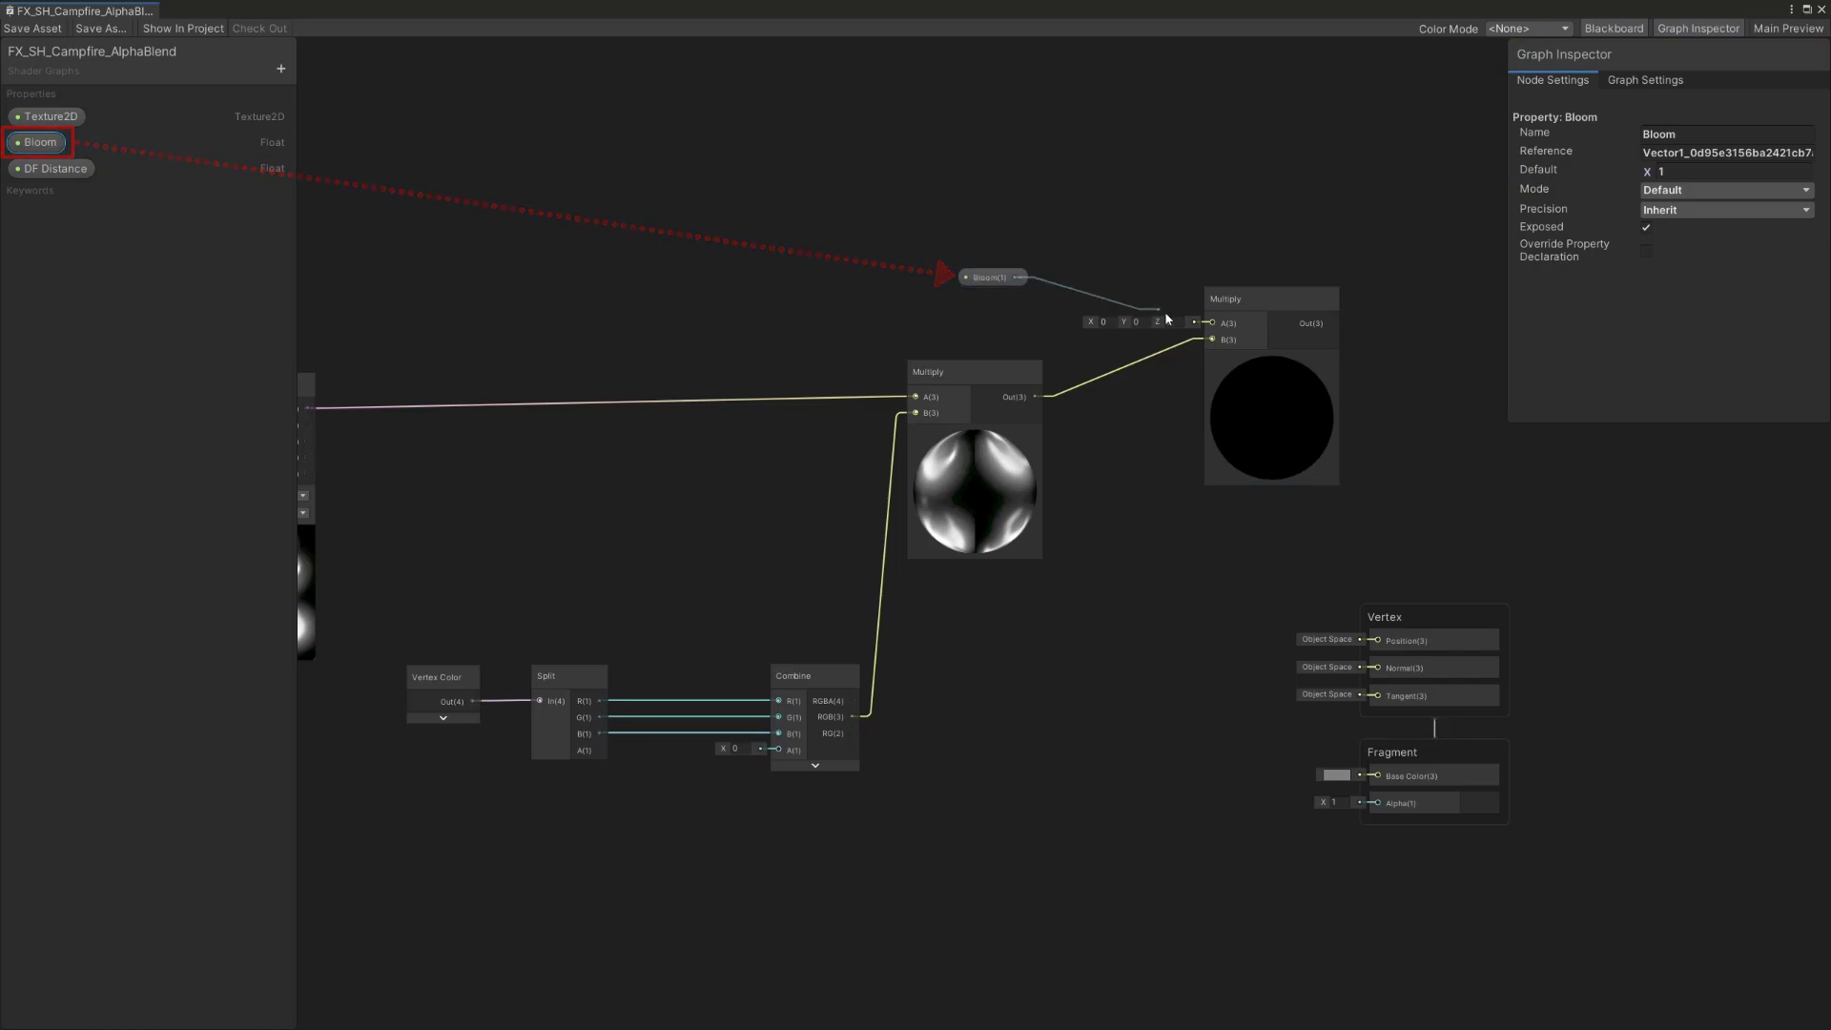
drag(1165, 319, 1169, 320)
drag(1011, 315, 1012, 311)
drag(1004, 281, 1110, 322)
Rearrange the second Multiply and the master stack, and connect that Multiply's output to the fragment's Base Color.
drag(1266, 302, 1256, 362)
middle_drag(1166, 565, 1071, 535)
drag(1353, 581, 1521, 446)
drag(1227, 352, 1451, 615)
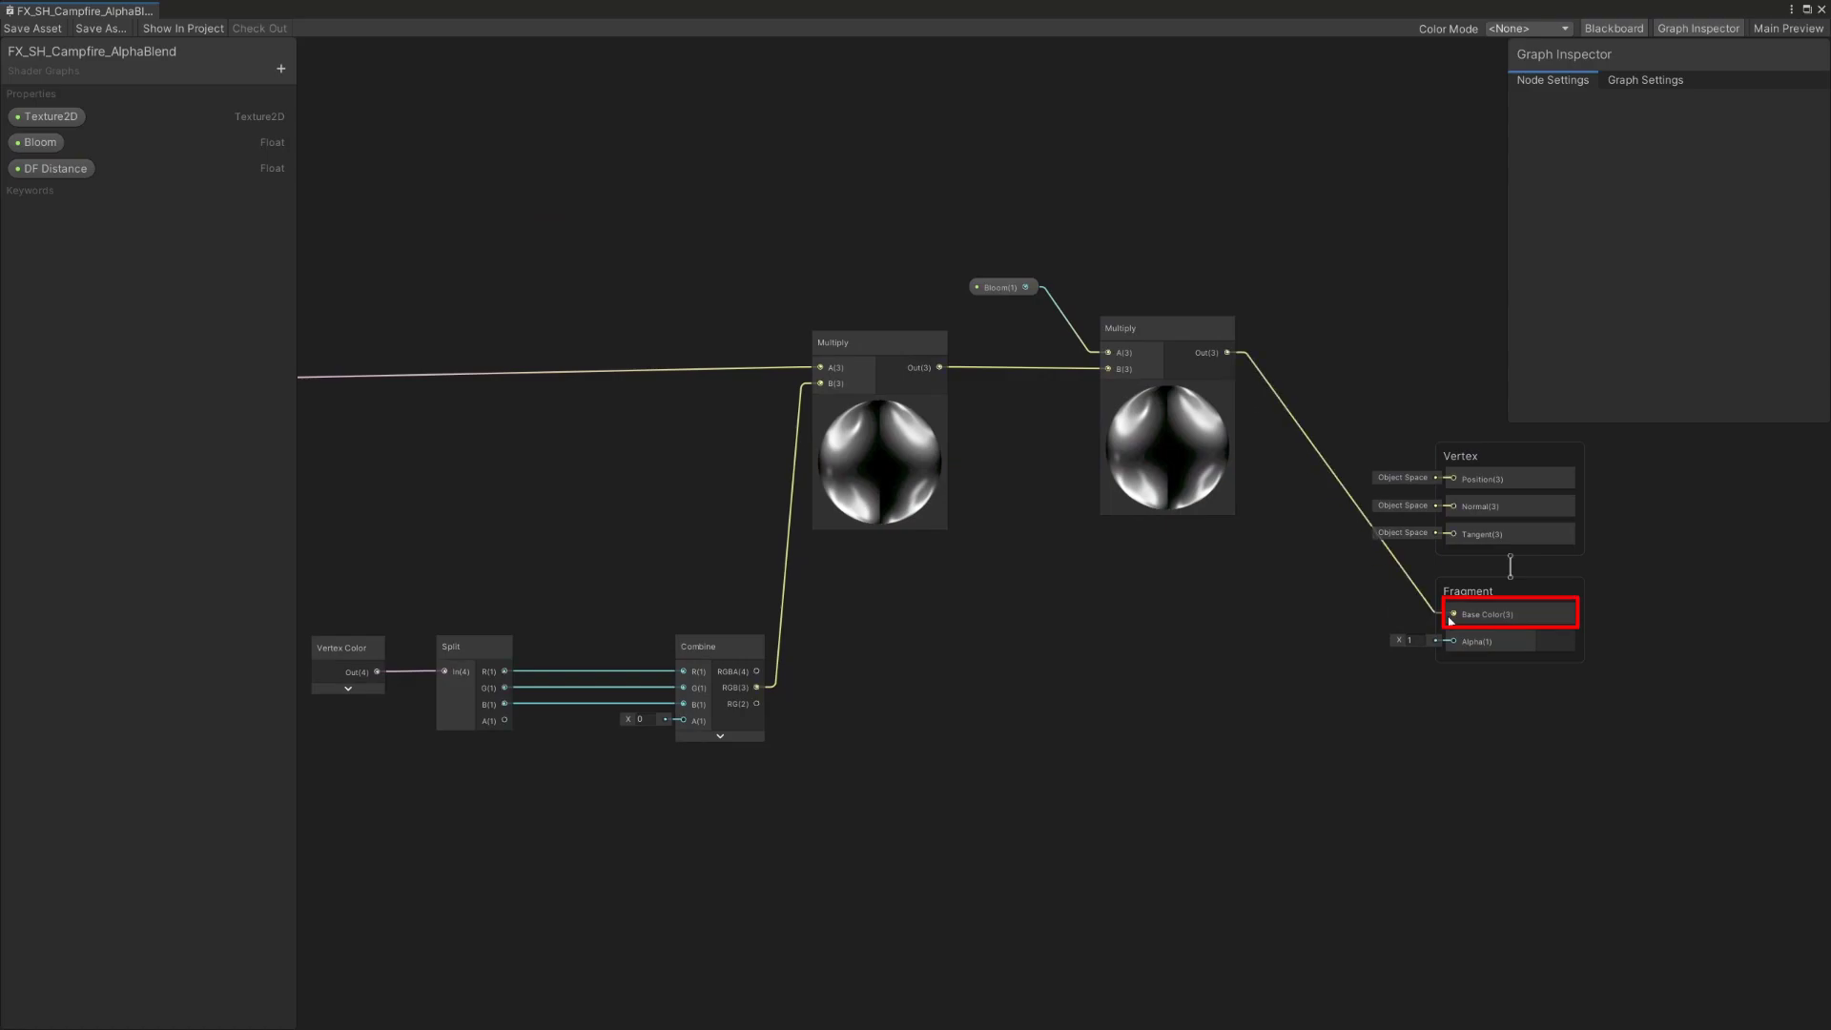
Add a Multiply node below the Split, combining the texture sample's RGBA with the Split's alpha, and collapse its preview.
middle_drag(946, 788, 1112, 642)
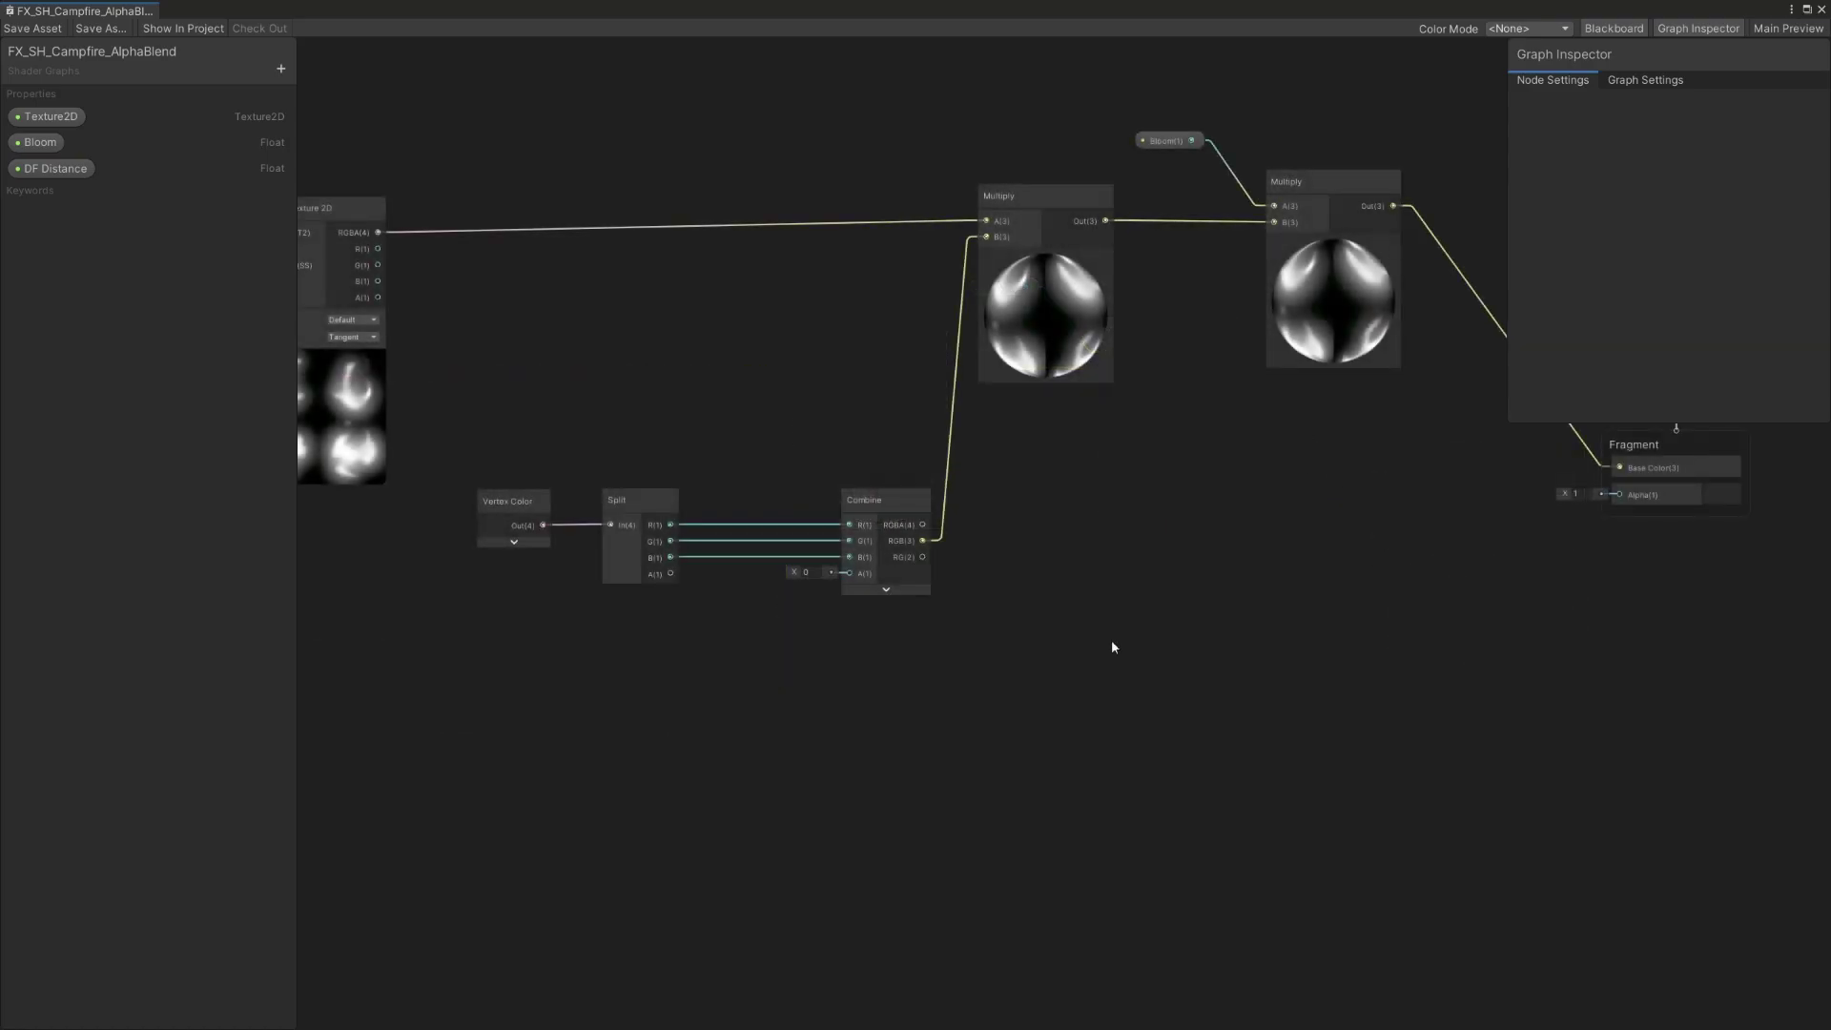
key(space)
text(mult)
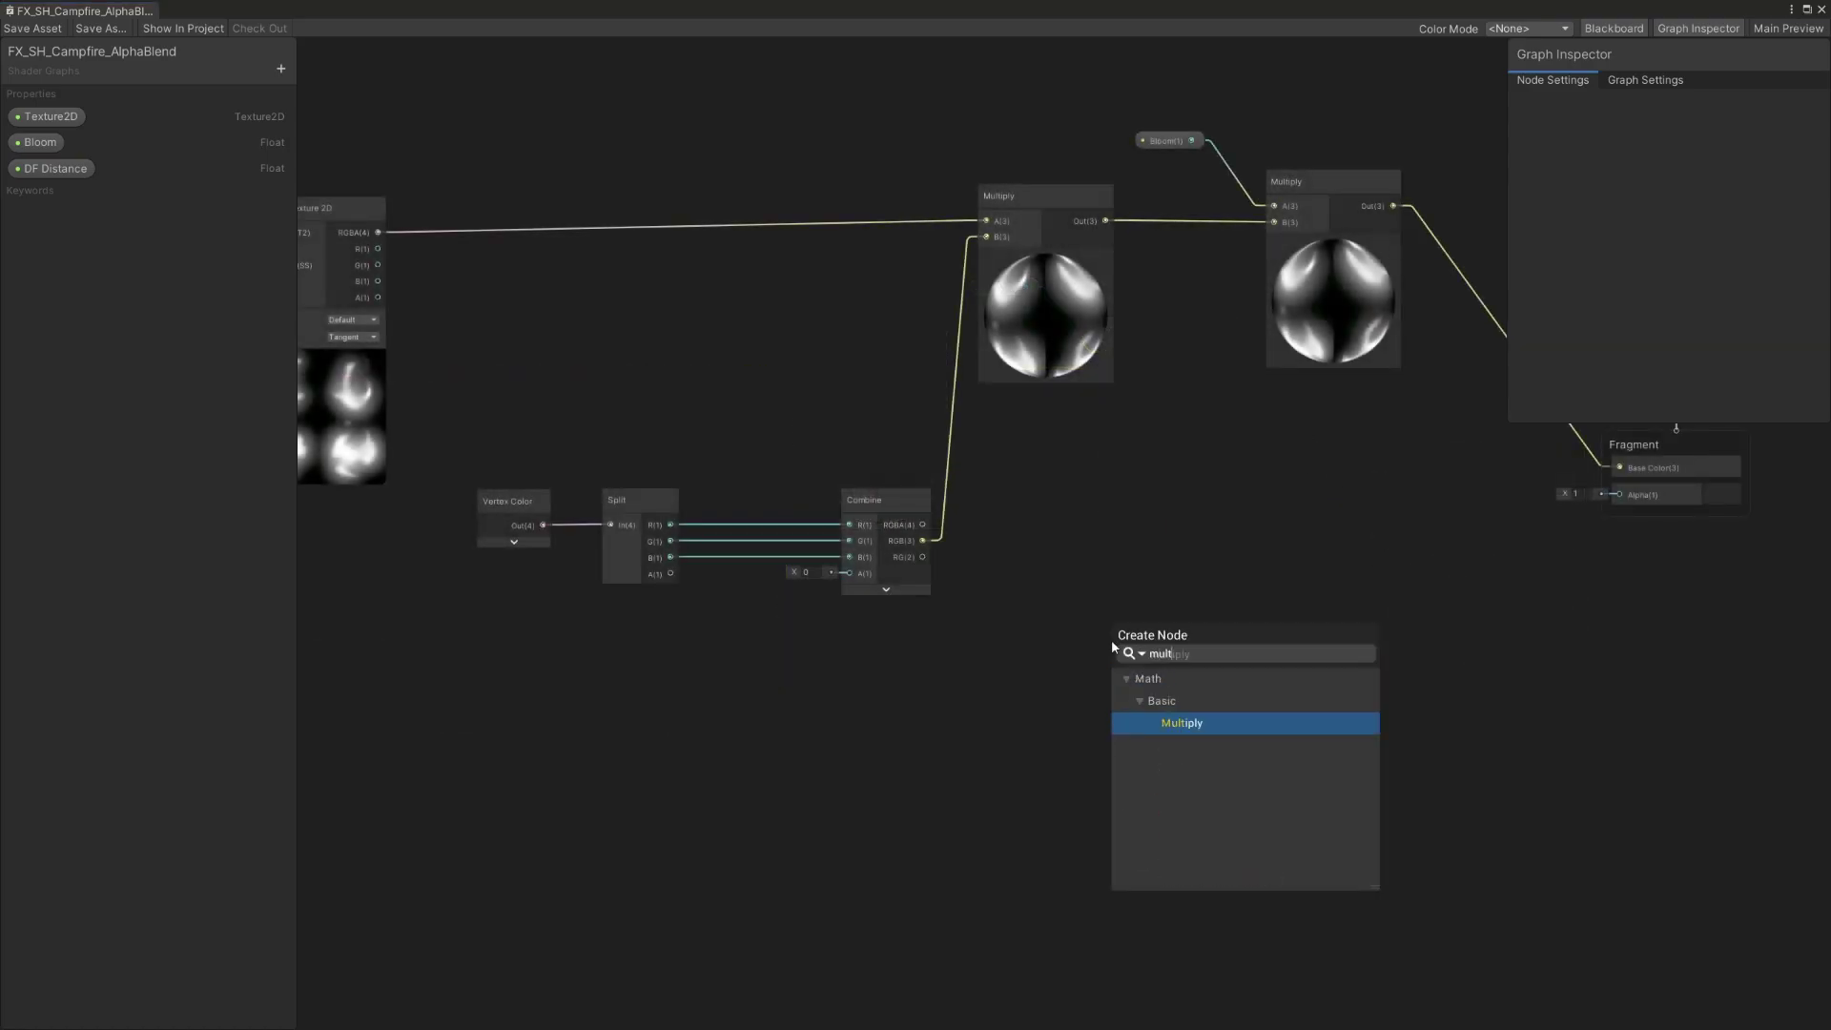
click(1173, 723)
mouse_move(1134, 675)
mouse_down()
mouse_move(768, 675)
mouse_move(755, 715)
mouse_up()
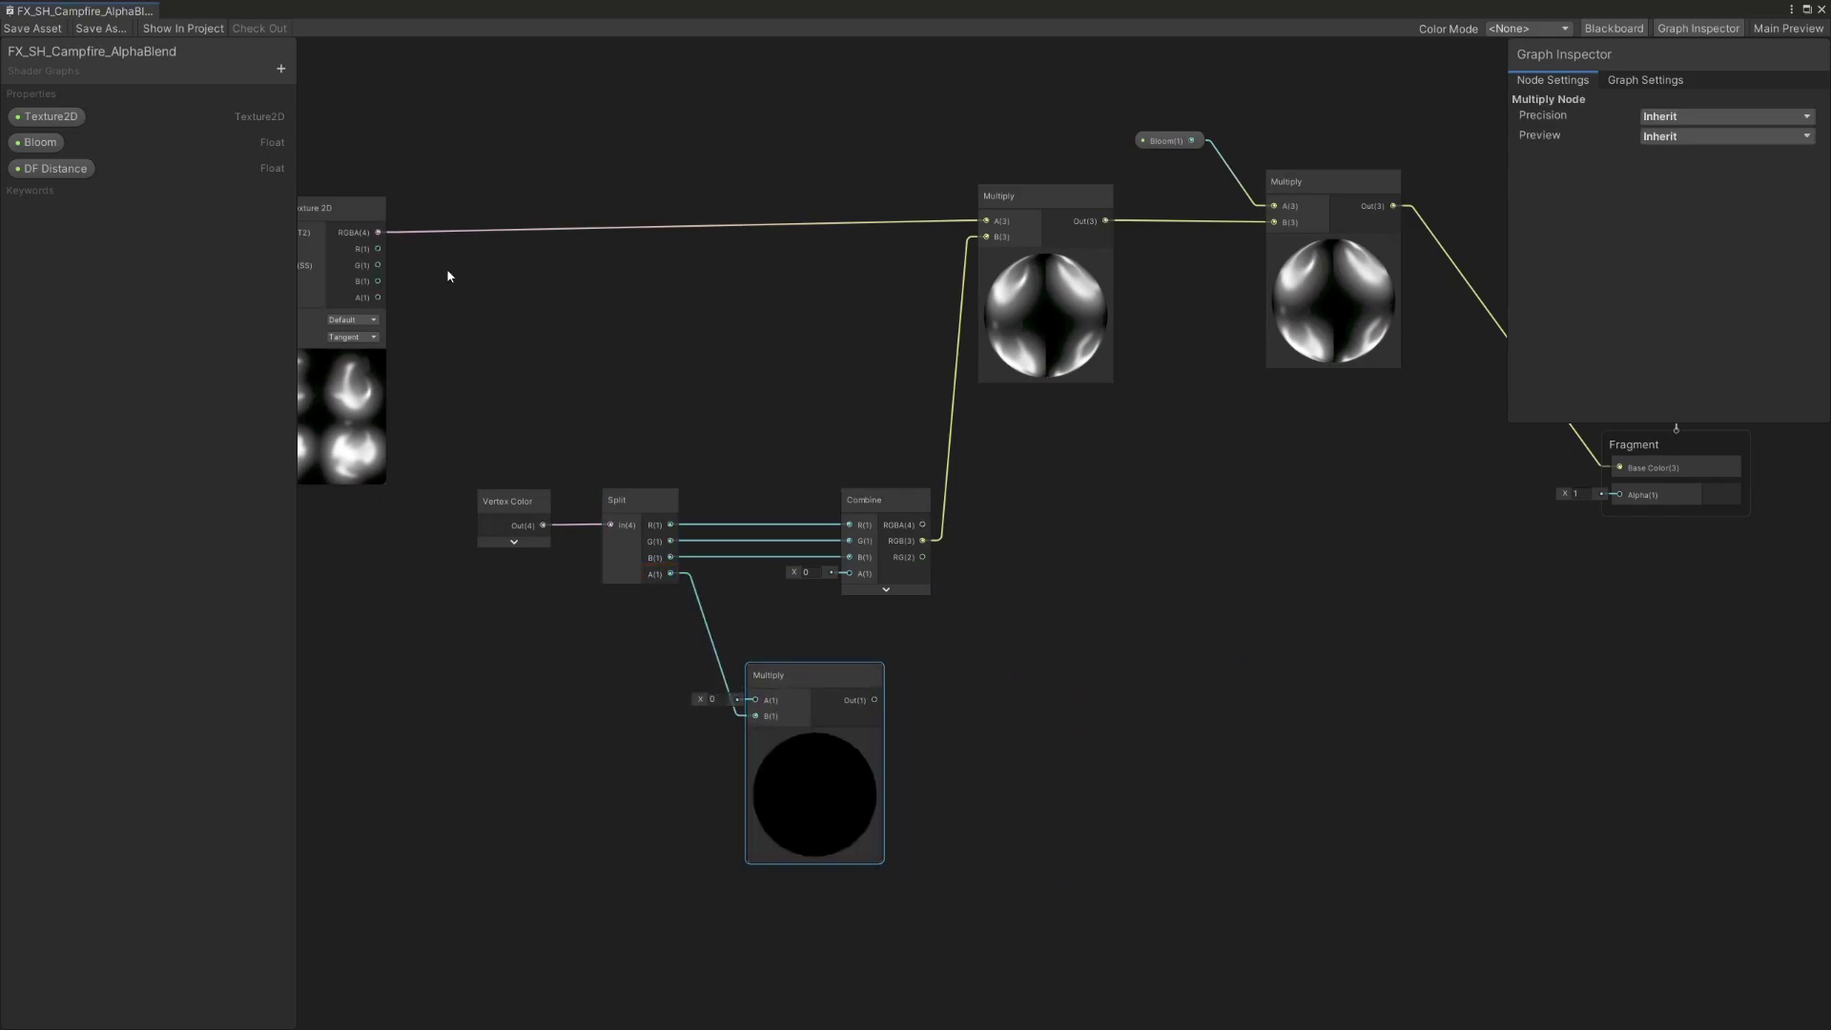
mouse_move(379, 232)
mouse_down()
mouse_move(490, 319)
mouse_move(734, 694)
mouse_move(770, 707)
mouse_move(1191, 676)
mouse_up()
click(820, 729)
Add another Multiply node with its A input fed by the alpha Multiply's output.
text(mult)
double_click(1058, 784)
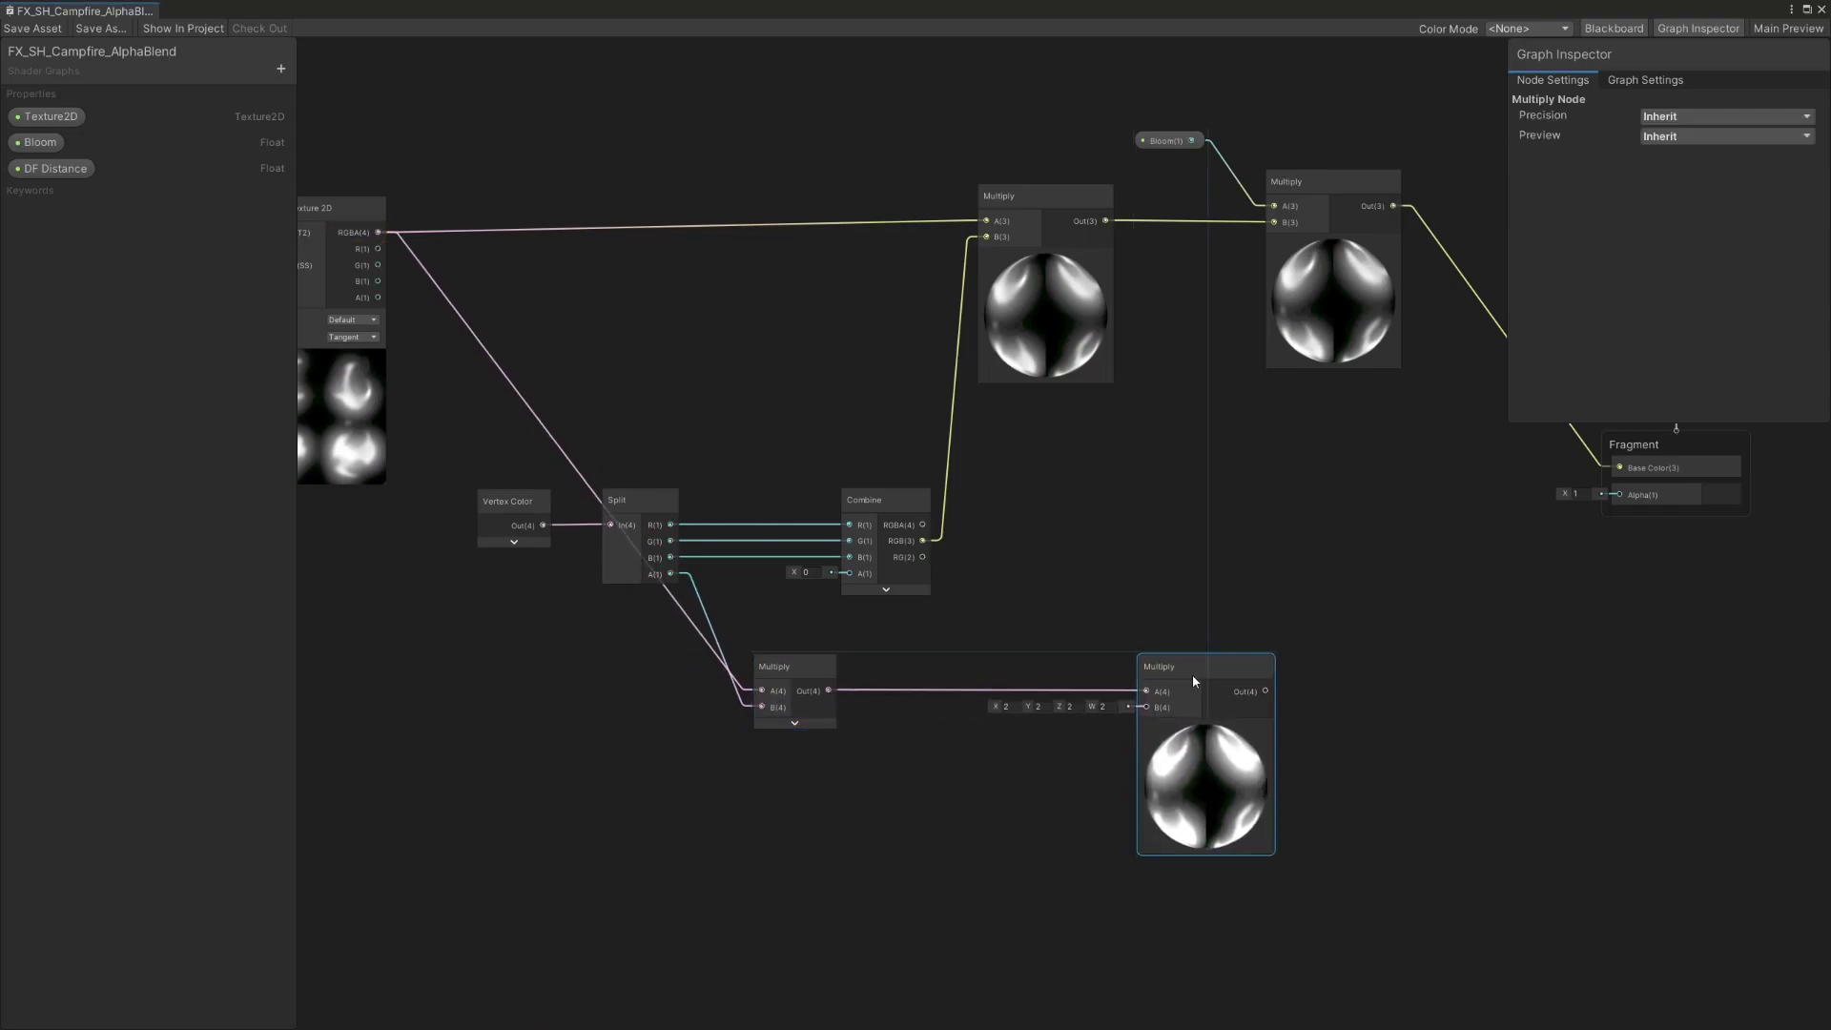
scroll(1390, 663, down, 3)
middle_drag(1390, 663, 1230, 510)
Add a Camera node and a Scene Depth node below the existing nodes.
click(888, 661)
key(space)
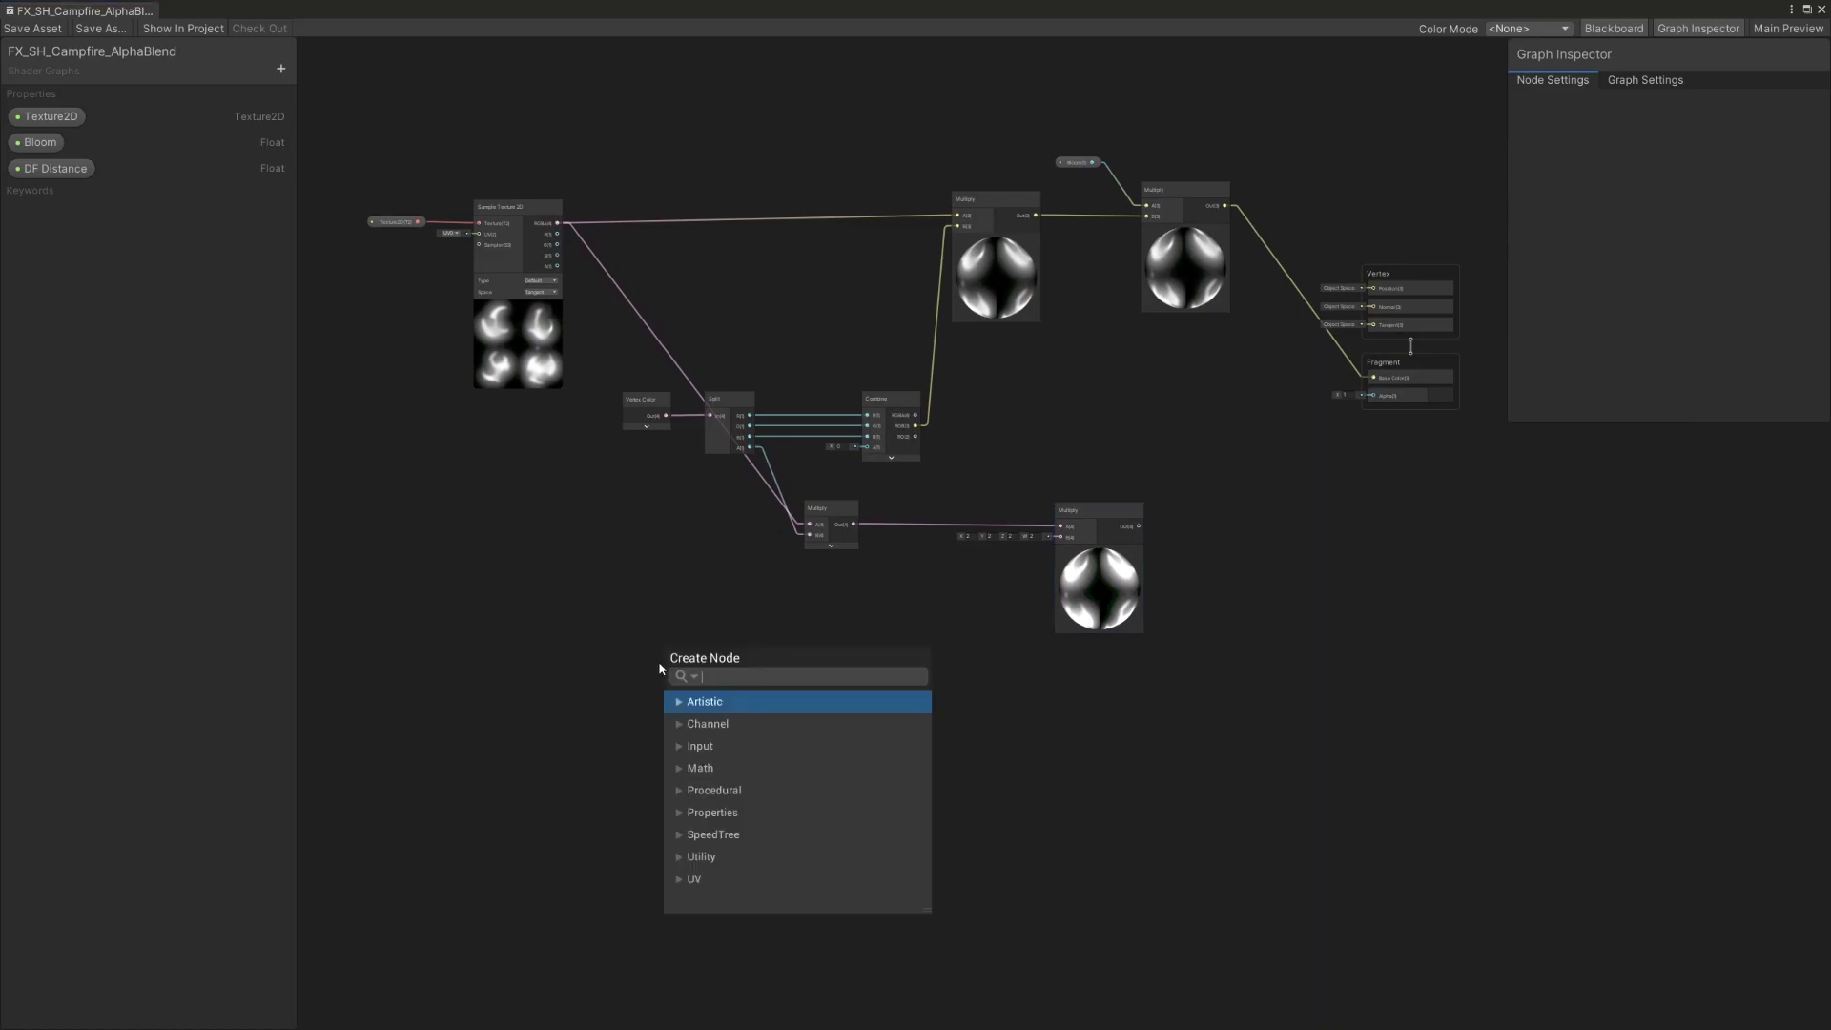
text(camera)
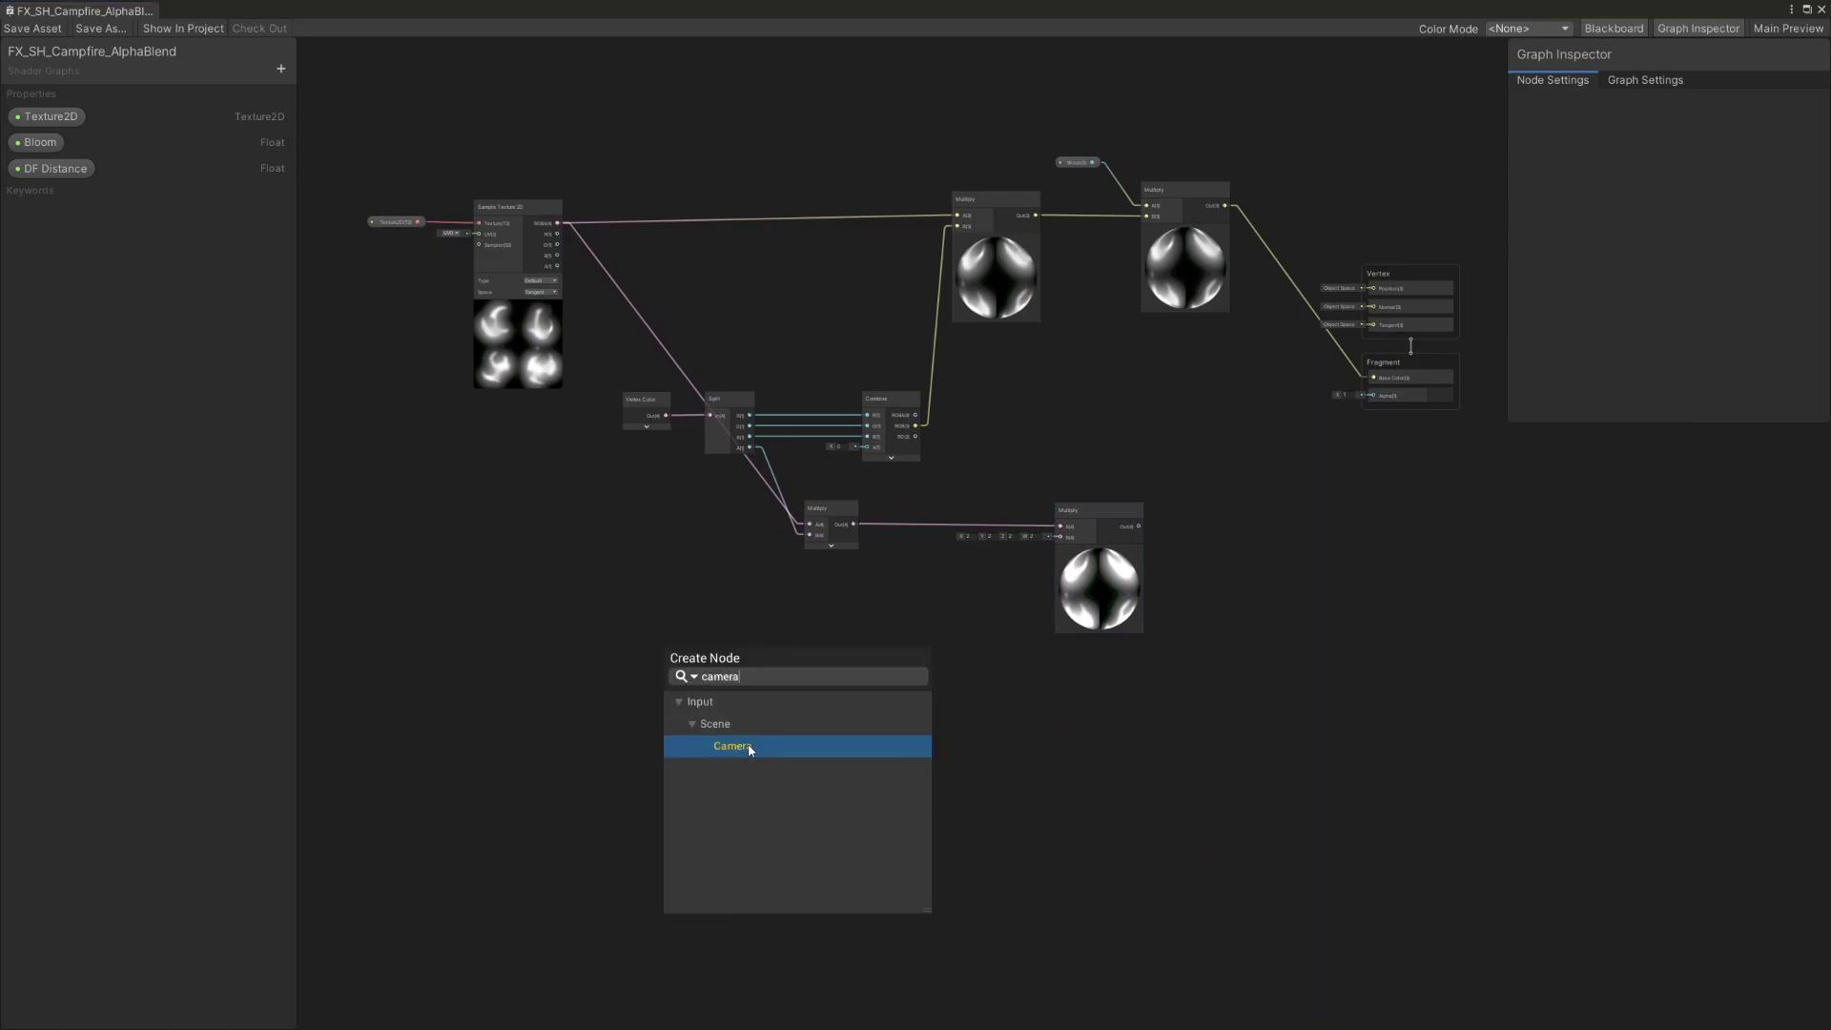
click(749, 749)
key(space)
text(scene)
click(921, 872)
Add a Multiply node taking the camera's Far Plane in A and the Scene Depth output in B.
scroll(818, 843, up, 3)
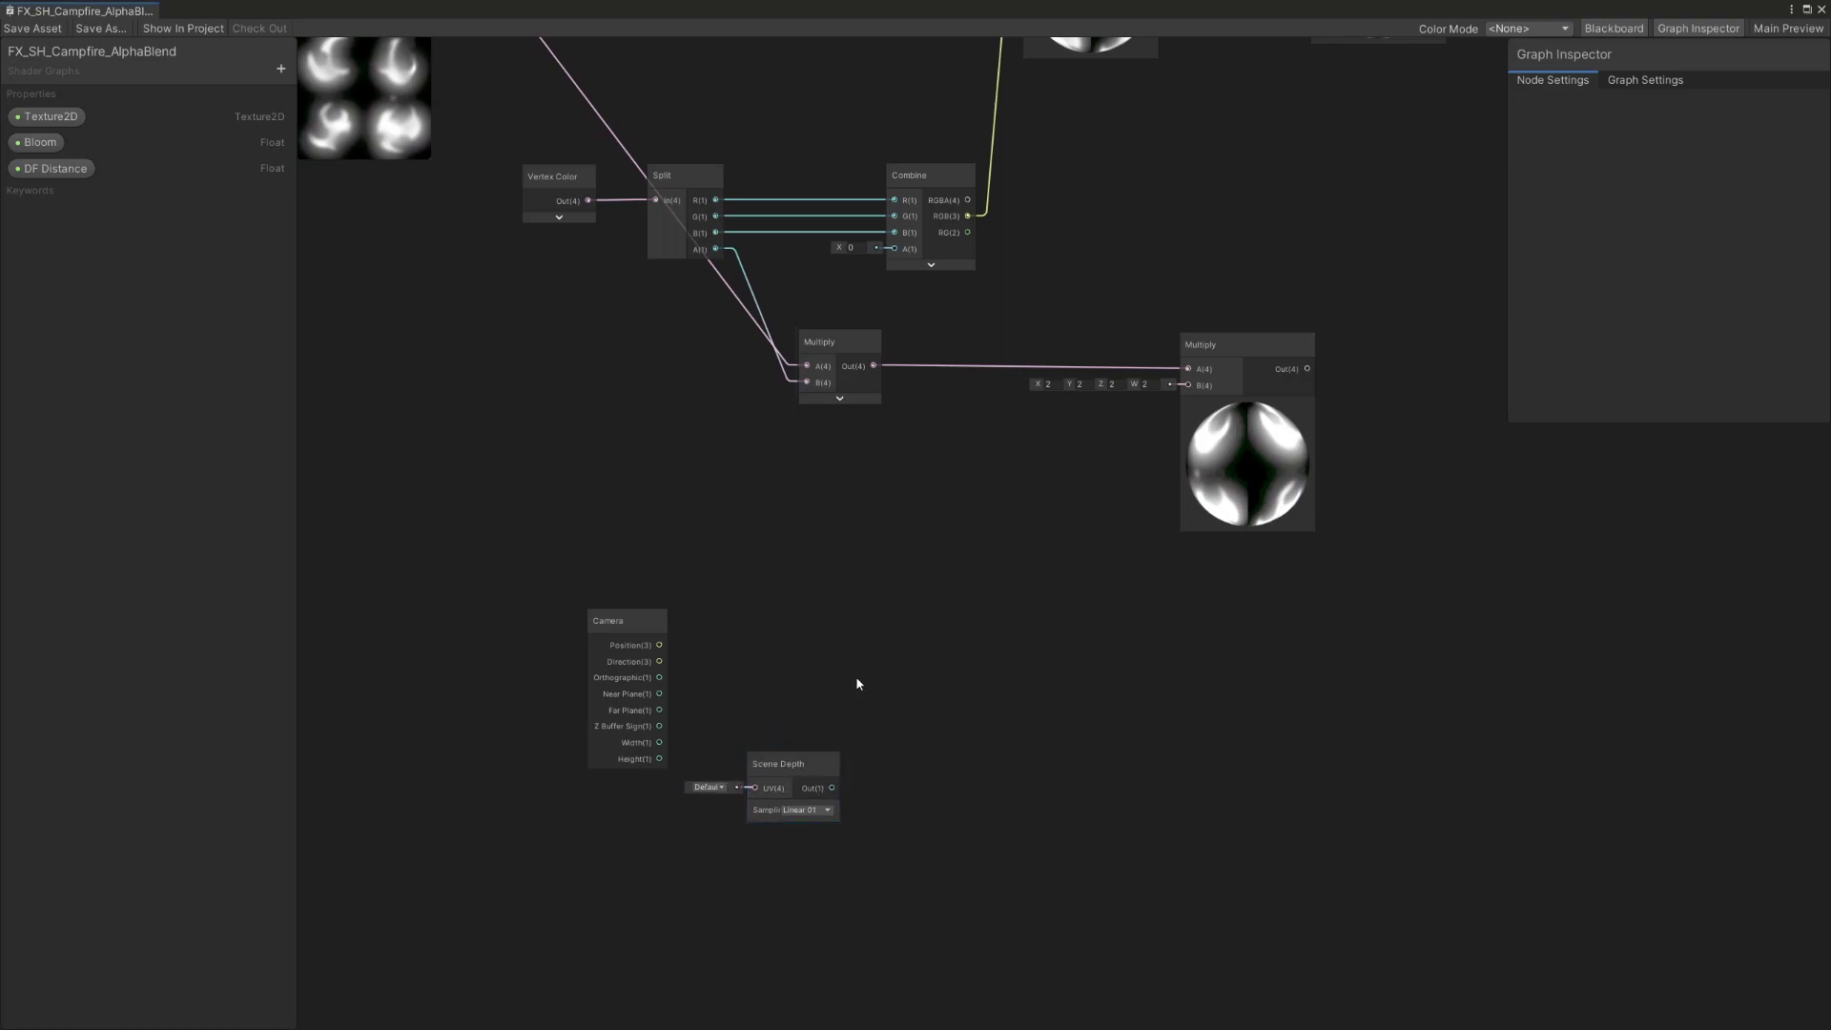
key(space)
drag(831, 787, 887, 685)
drag(659, 709, 887, 669)
drag(919, 650, 919, 684)
Add a Subtract node and connect the depth Multiply's output to its A input.
key(space)
drag(1192, 712, 1155, 682)
drag(955, 702, 1120, 707)
click(1180, 744)
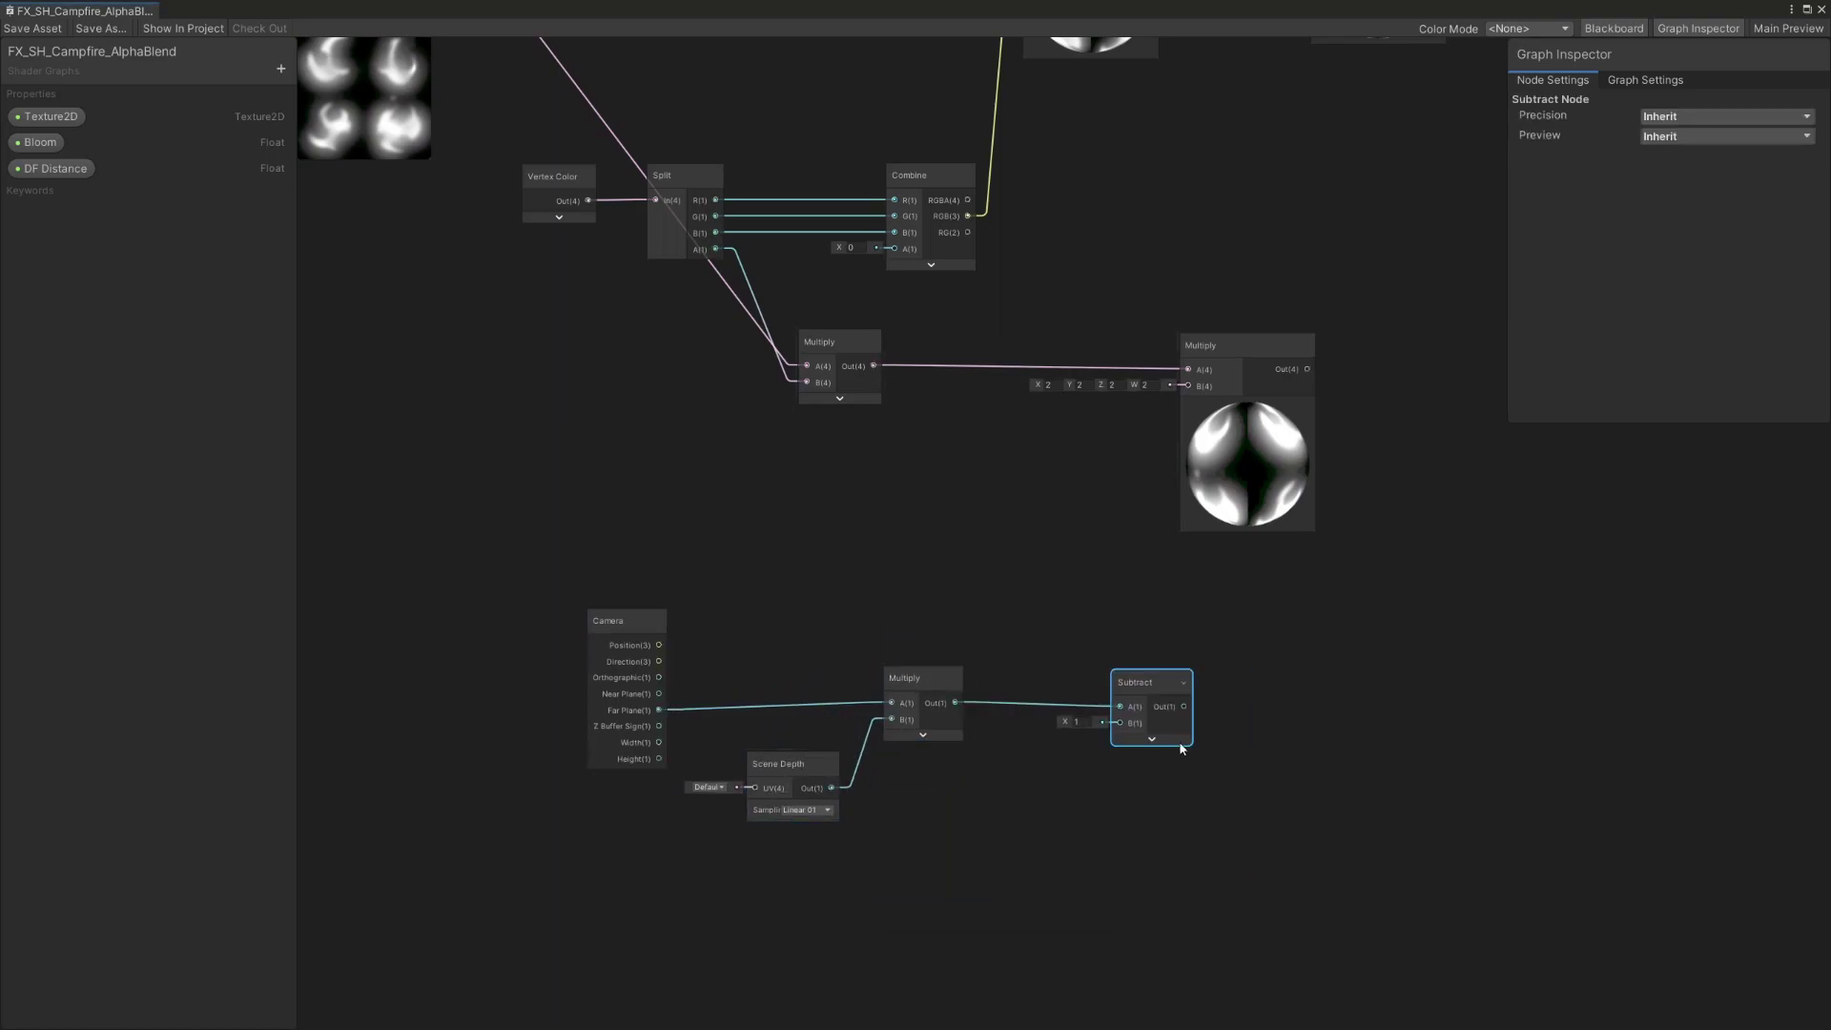
Add a Screen Position node below Scene Depth and set its mode to Raw.
middle_drag(1107, 863, 1162, 750)
click(806, 809)
key(space)
text(scre)
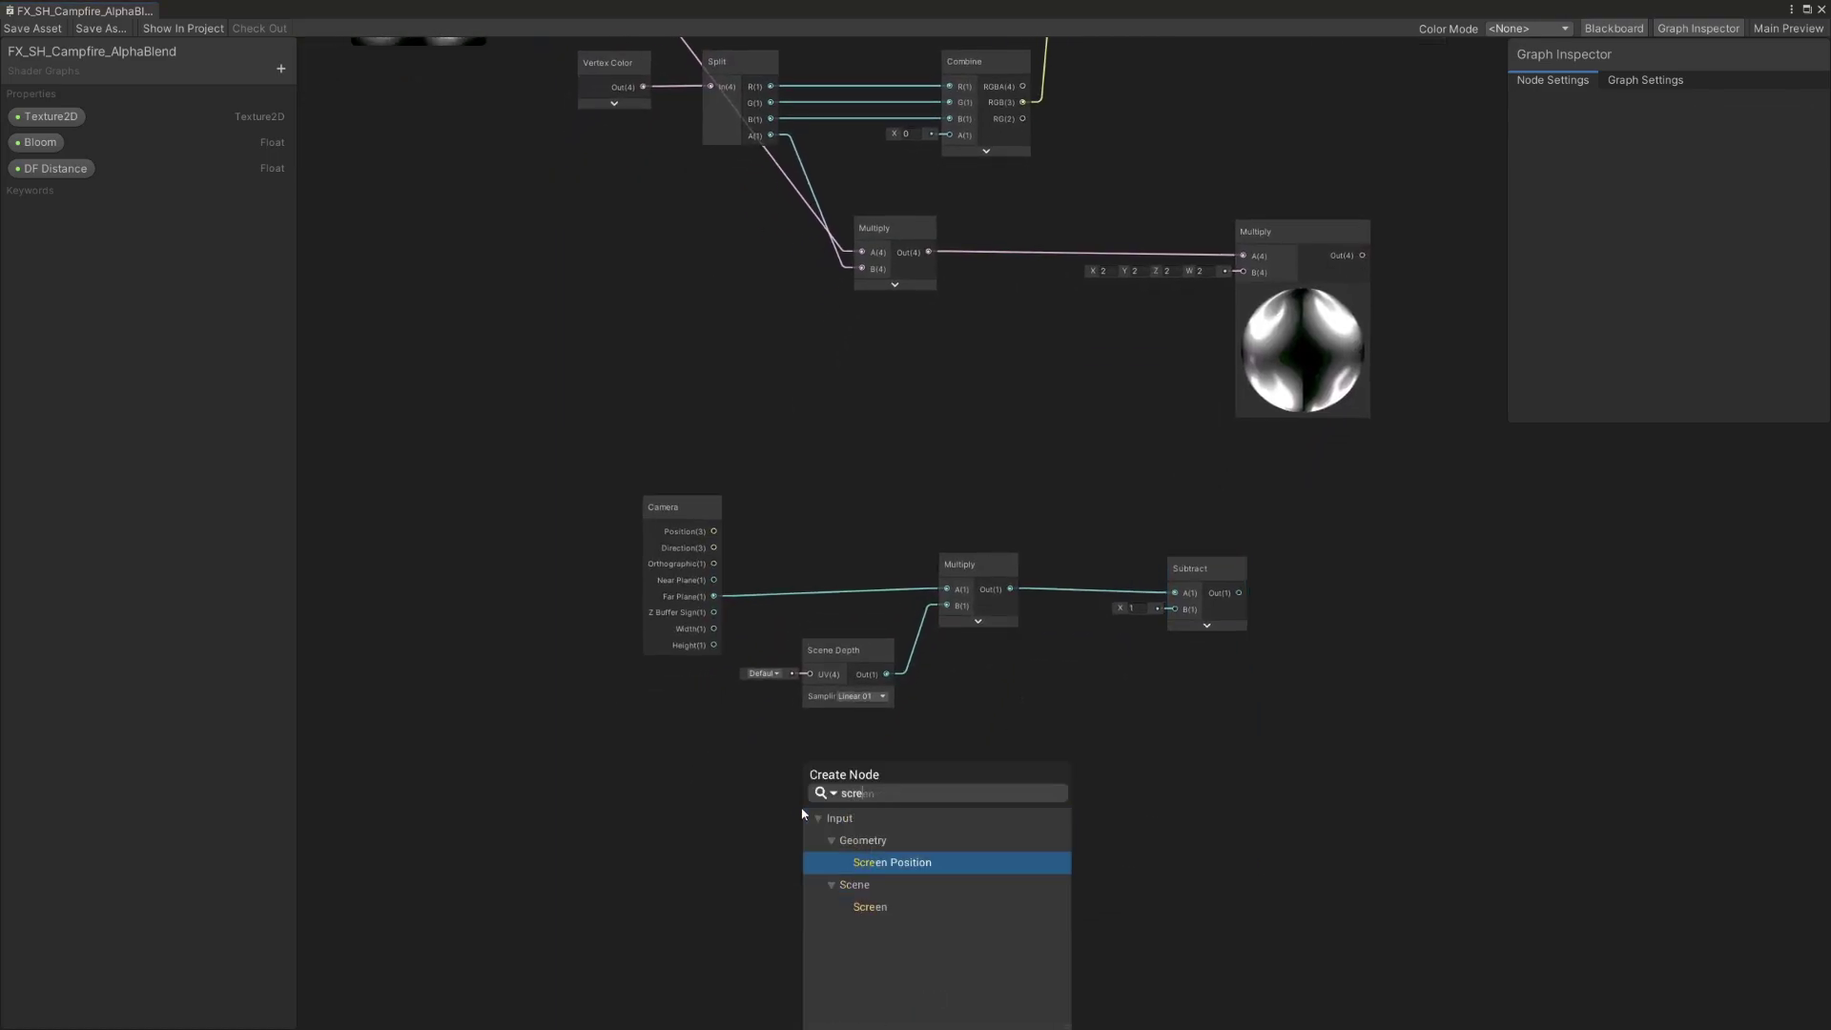
key(Return)
click(907, 893)
click(908, 928)
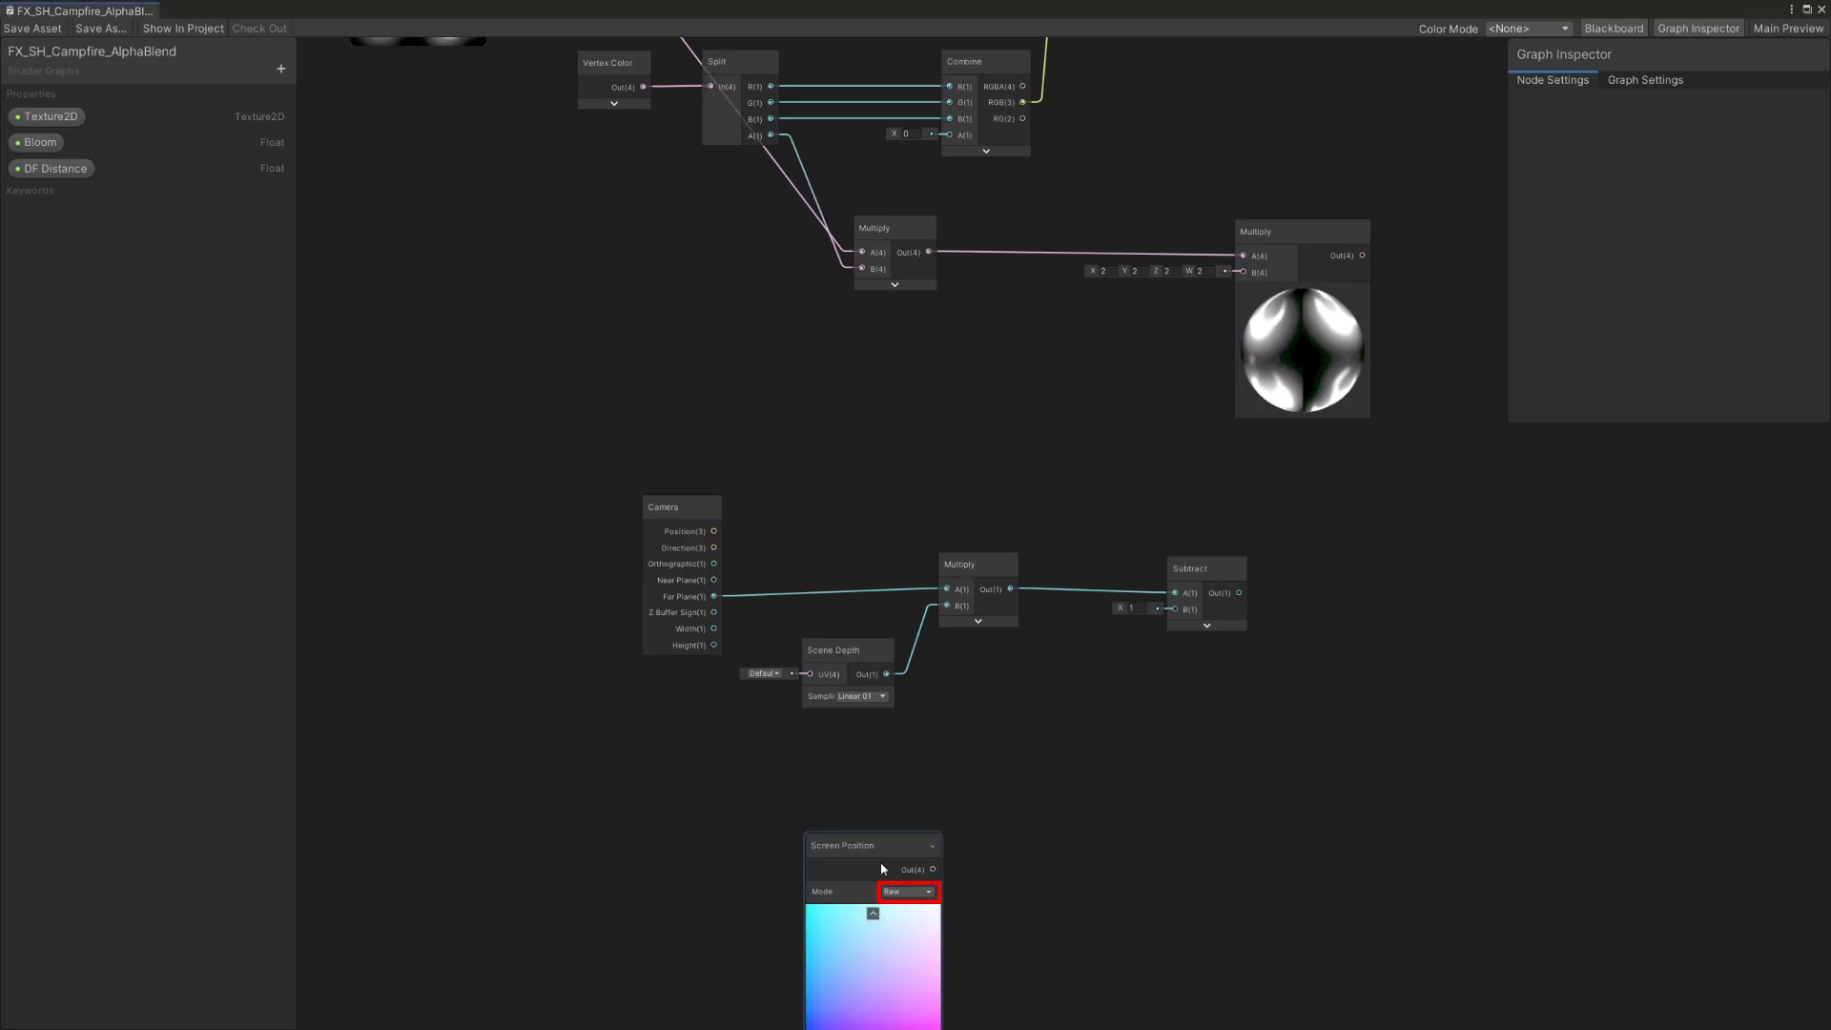
Add a Split node beside Screen Position and connect the screen position output to it.
click(916, 845)
key(space)
text(sp)
drag(880, 861, 928, 902)
text(lit)
key(Return)
drag(959, 895, 928, 829)
Add a second Subtract node and connect the screen position Split's A output to its A input.
click(1143, 855)
key(space)
text(sub)
key(Return)
drag(1192, 891, 1089, 824)
click(1109, 882)
drag(954, 884, 1051, 850)
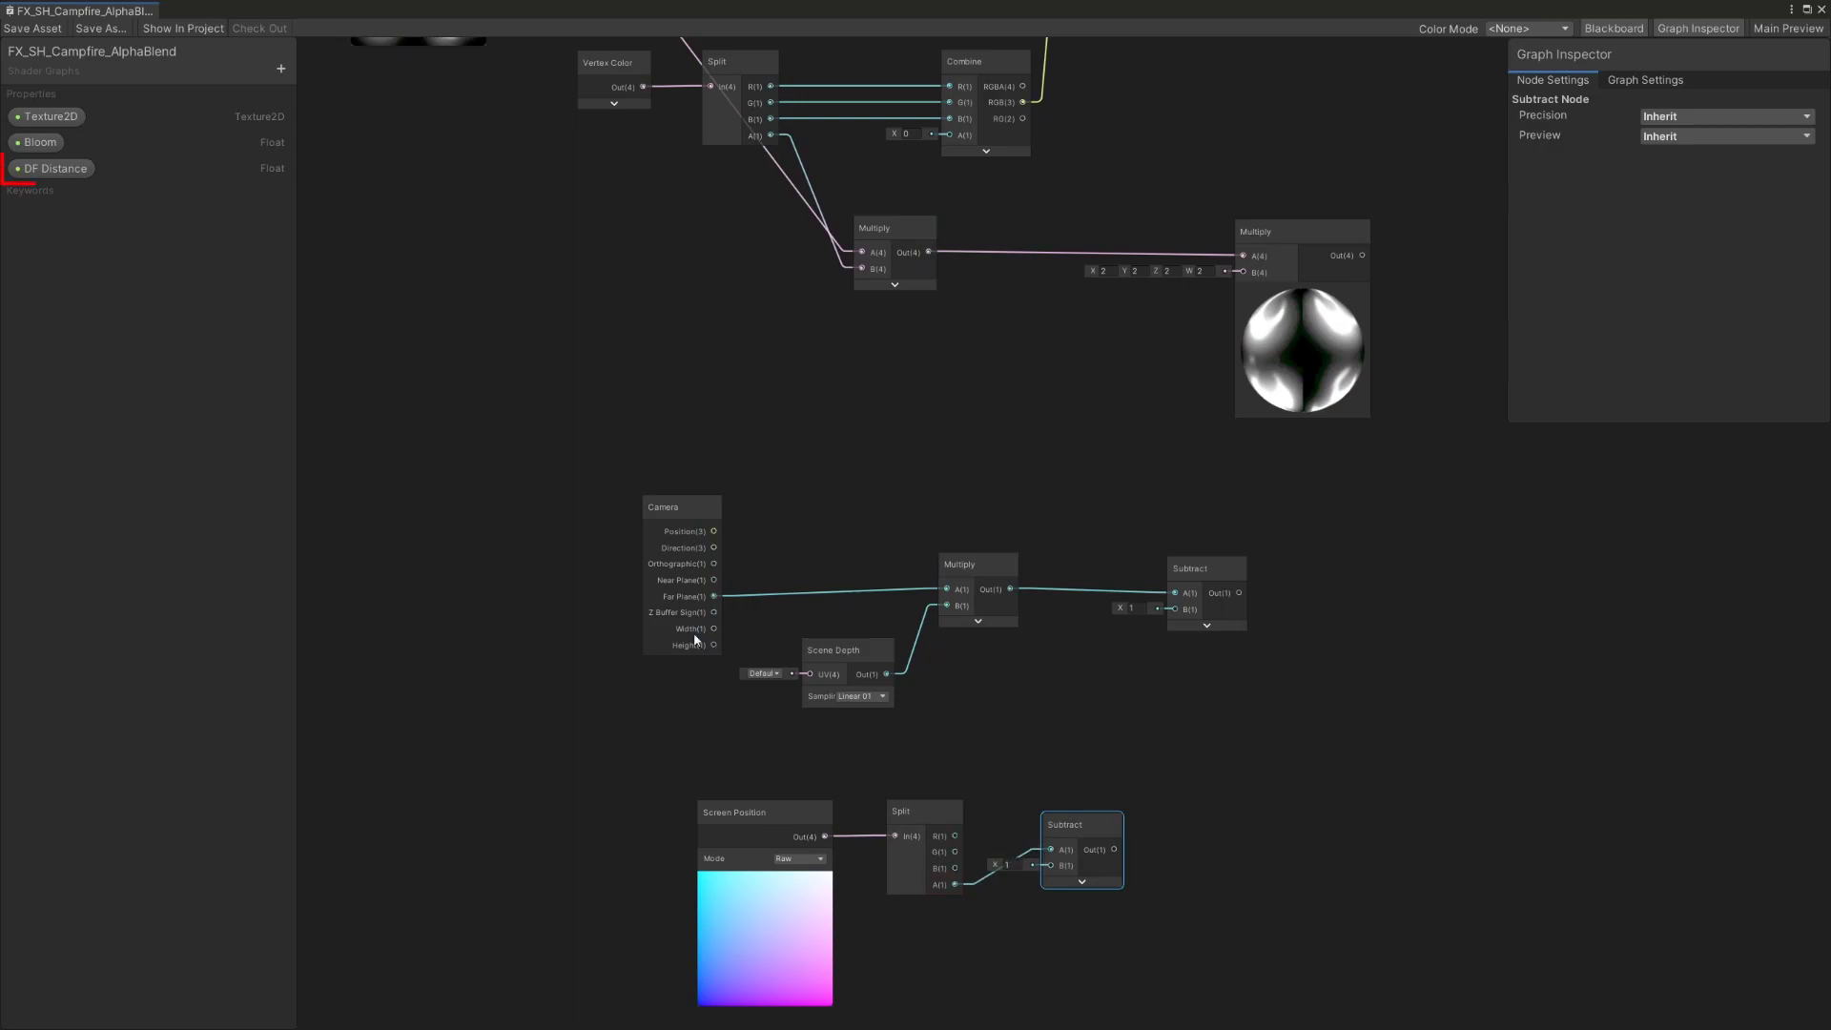
Feed DF Distance into the lower Subtract's B input and connect that node's output to the upper Subtract's B input.
click(67, 172)
mouse_move(891, 814)
mouse_down()
mouse_move(937, 928)
mouse_move(1050, 866)
mouse_move(1165, 856)
mouse_up()
drag(1174, 621, 1175, 610)
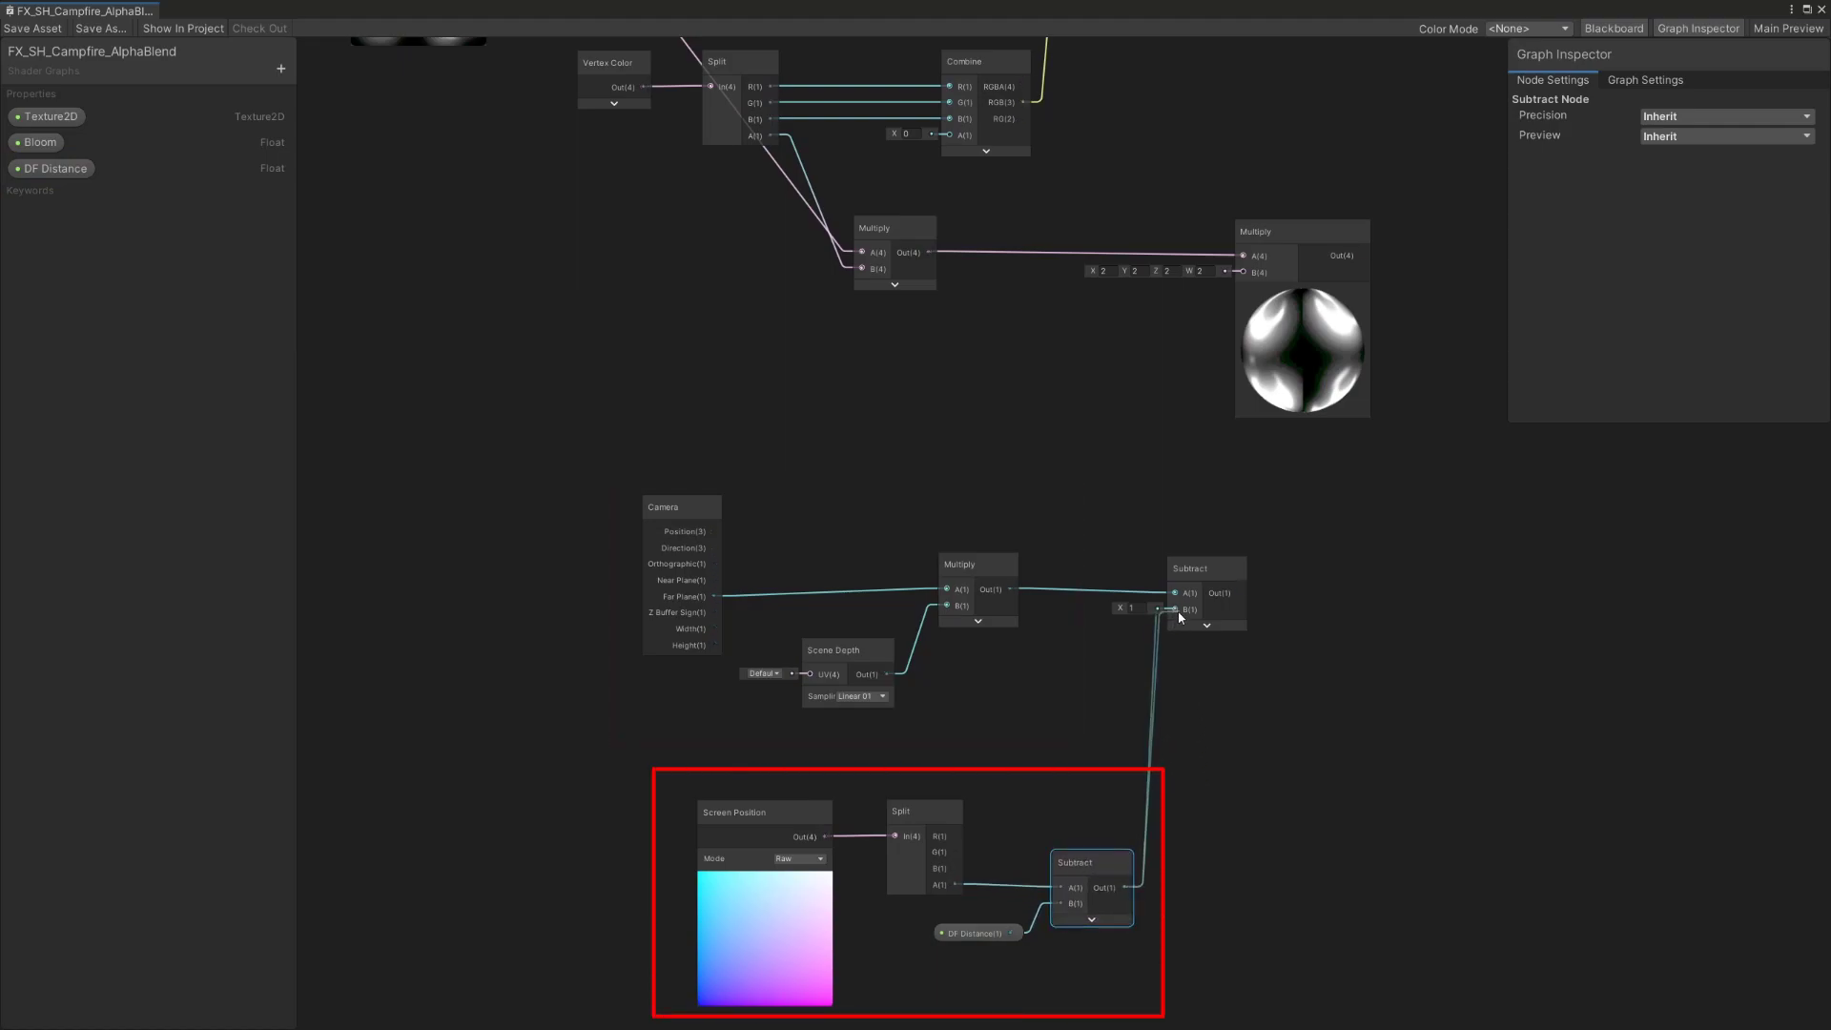
Add a Saturate node fed by the upper Subtract's output and collapse its preview.
key(space)
text(sat)
double_click(1375, 750)
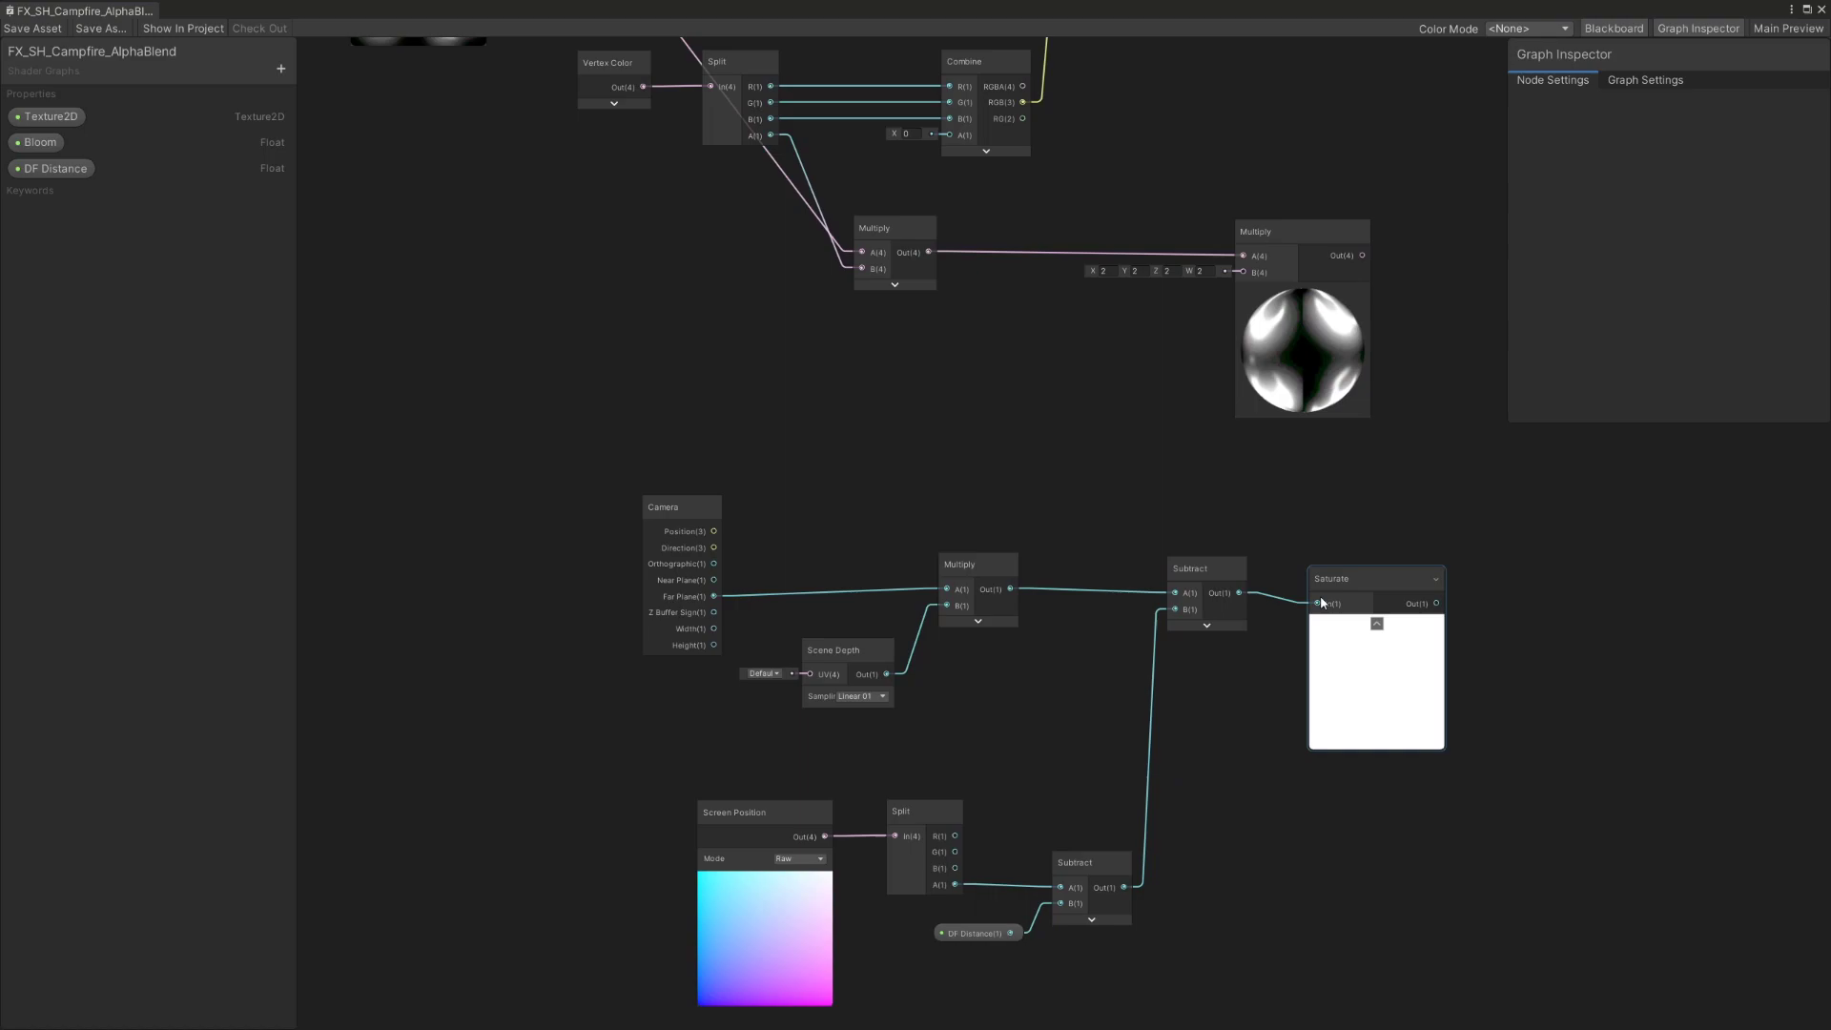
click(1378, 624)
drag(1353, 584, 1356, 575)
Group all the depth nodes, from Camera and Screen Position through Saturate, and title the group Depth Fade.
scroll(1130, 636, down, 1)
middle_drag(555, 947, 582, 858)
drag(581, 863, 1142, 507)
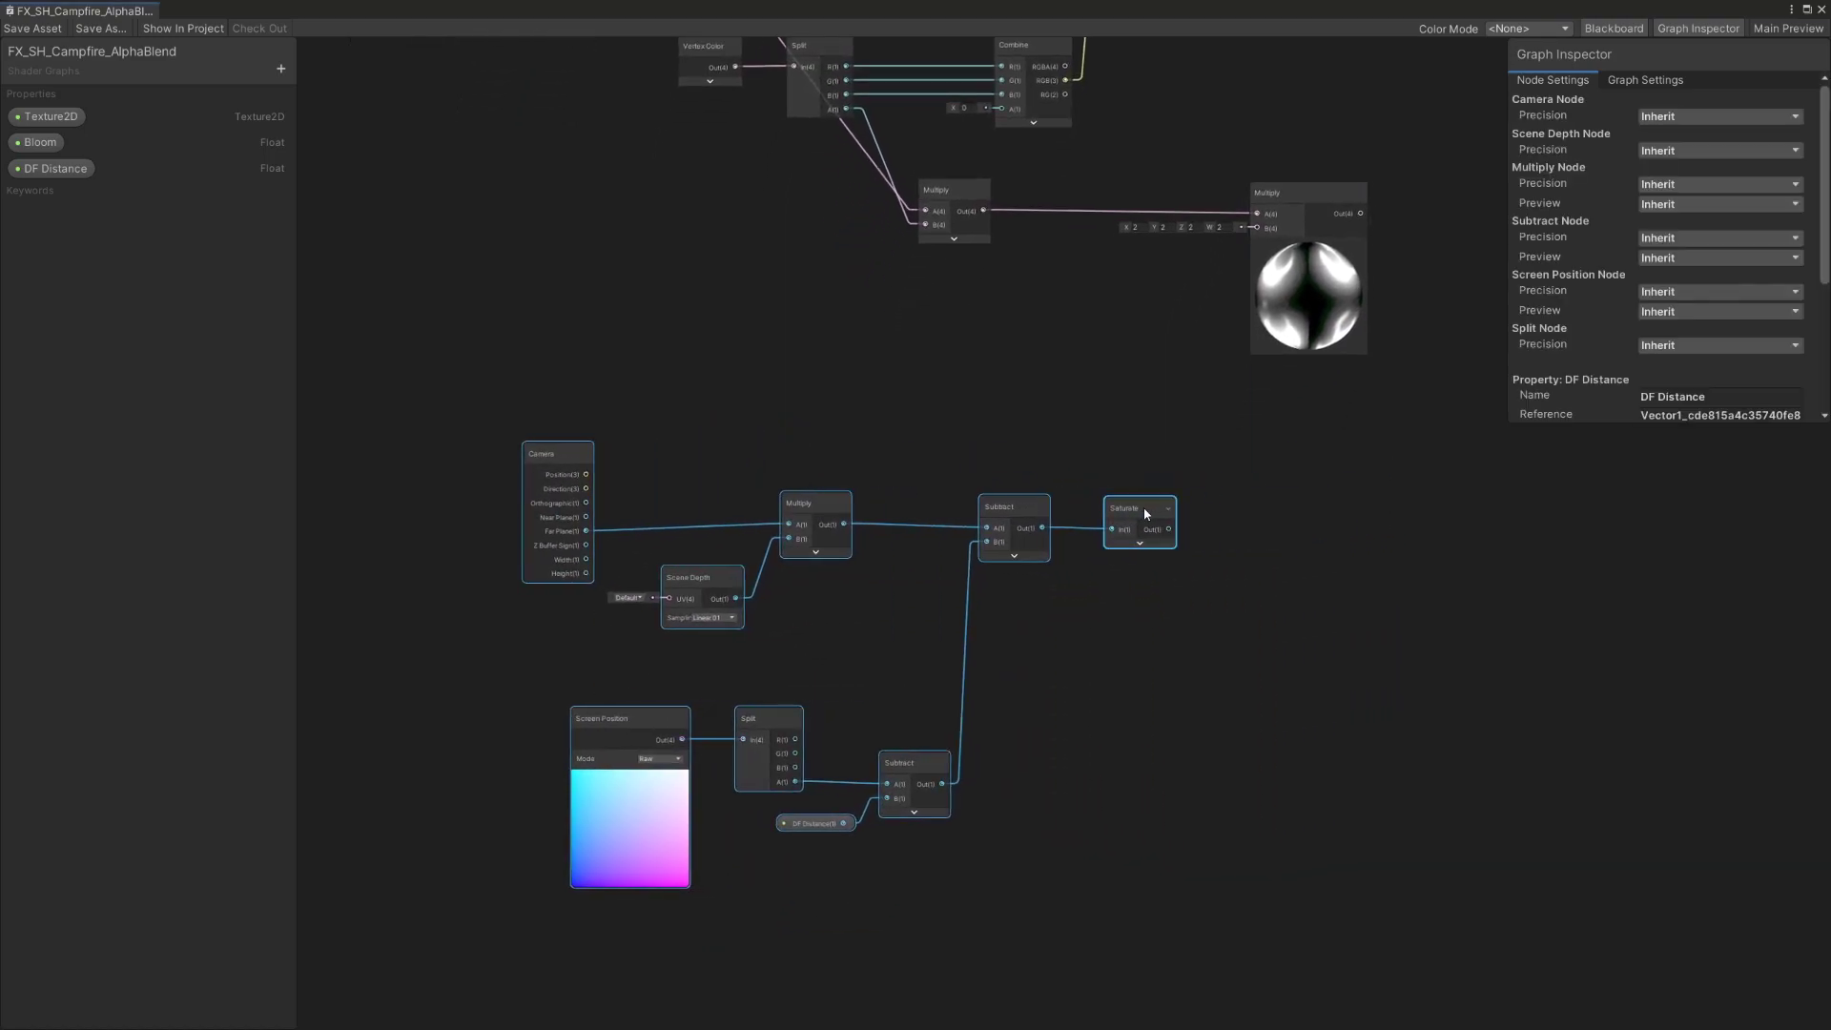
right_click(824, 509)
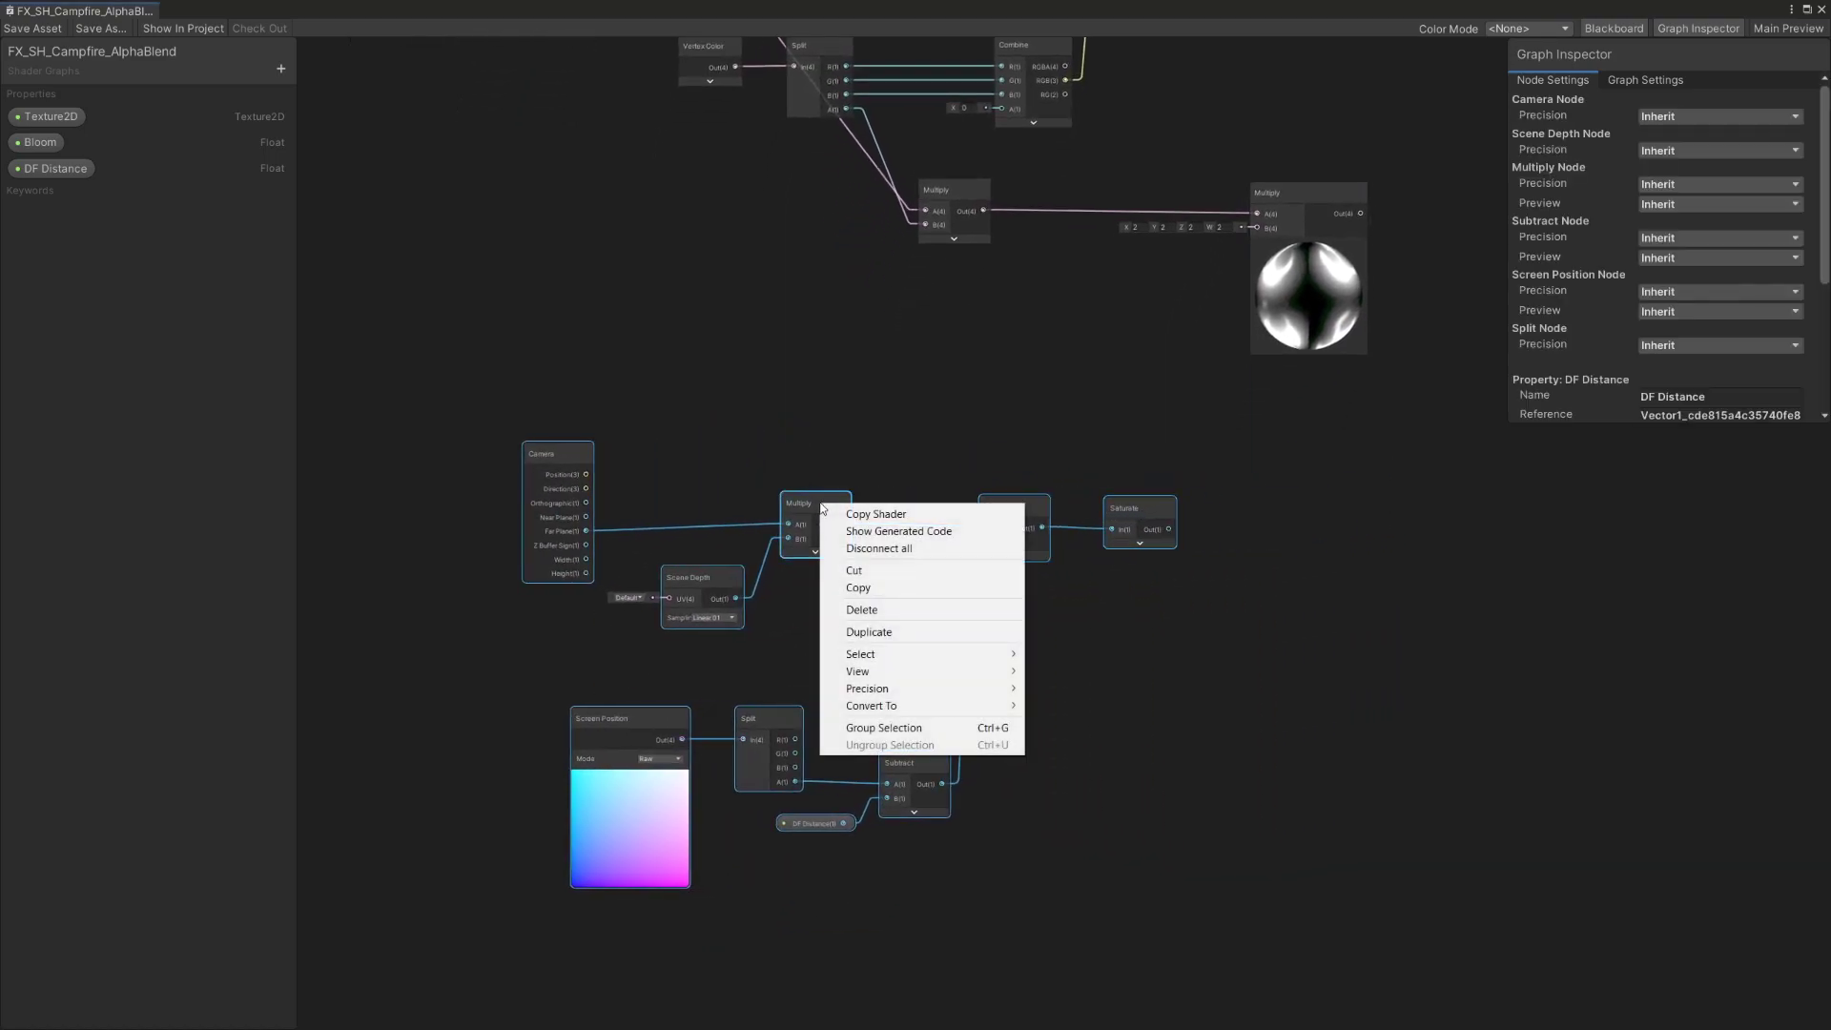
click(914, 728)
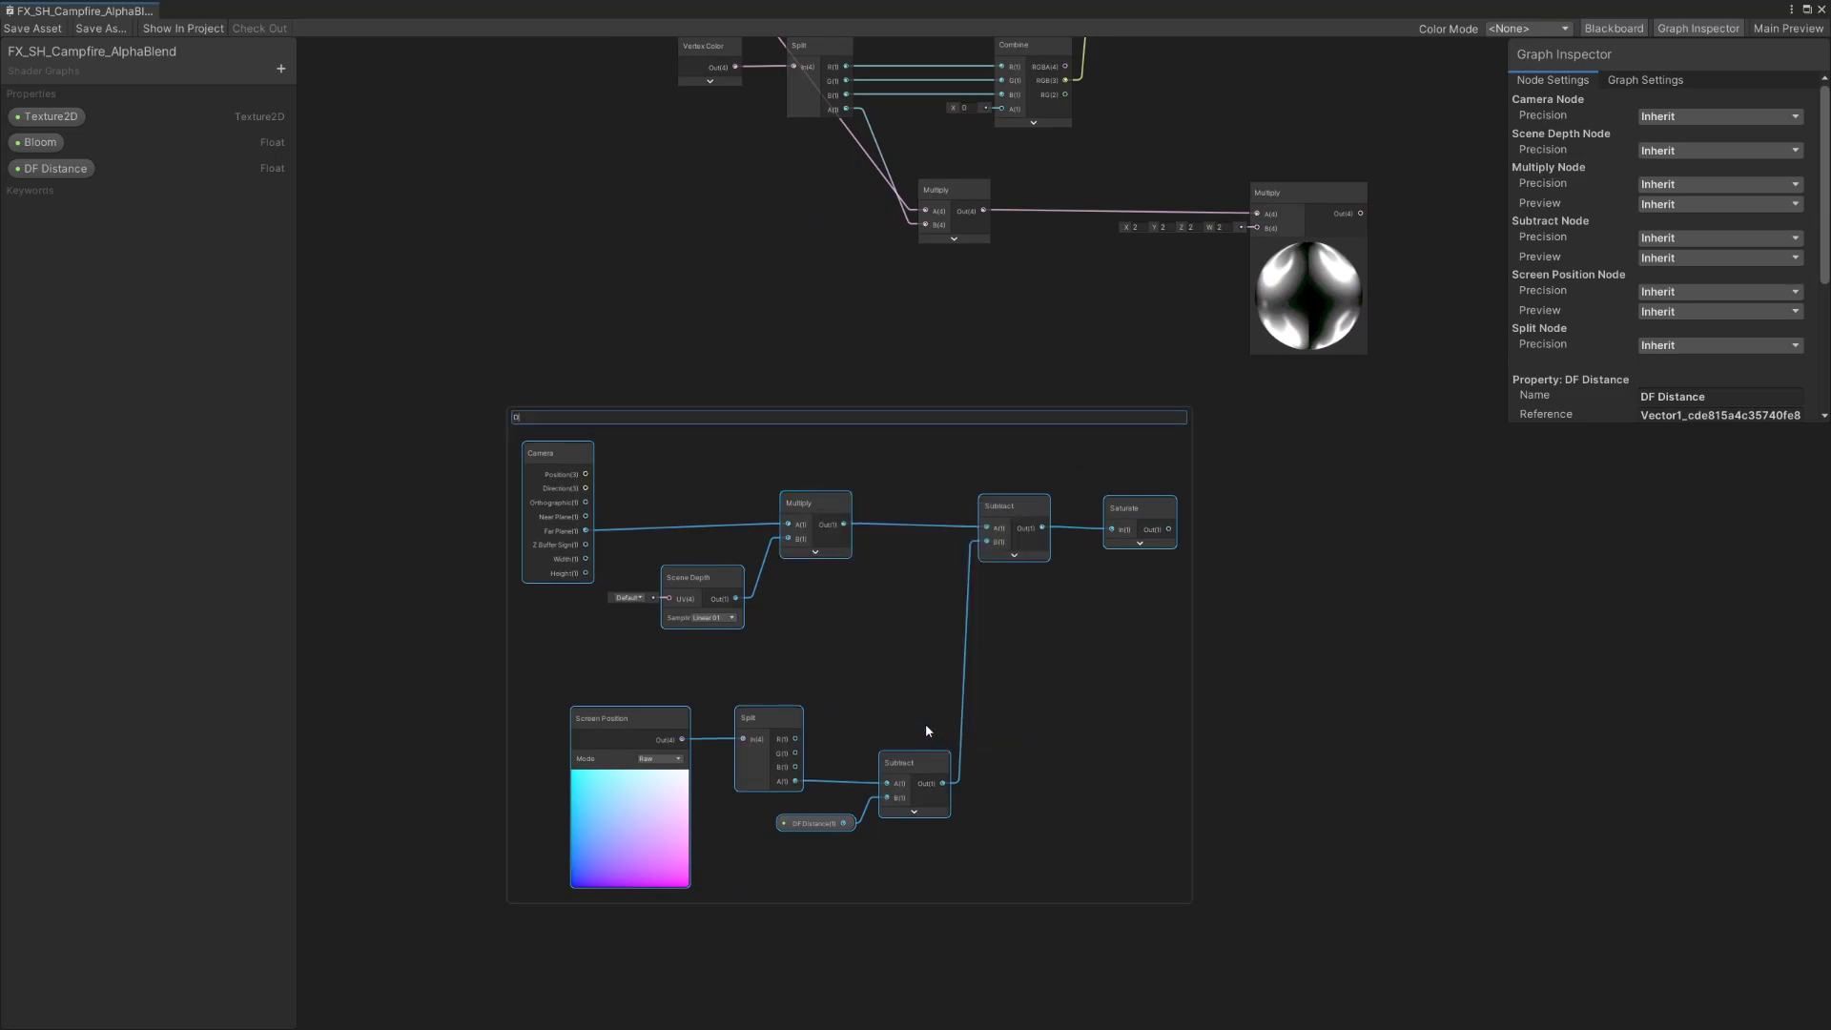
text(Depth Fade)
key(Return)
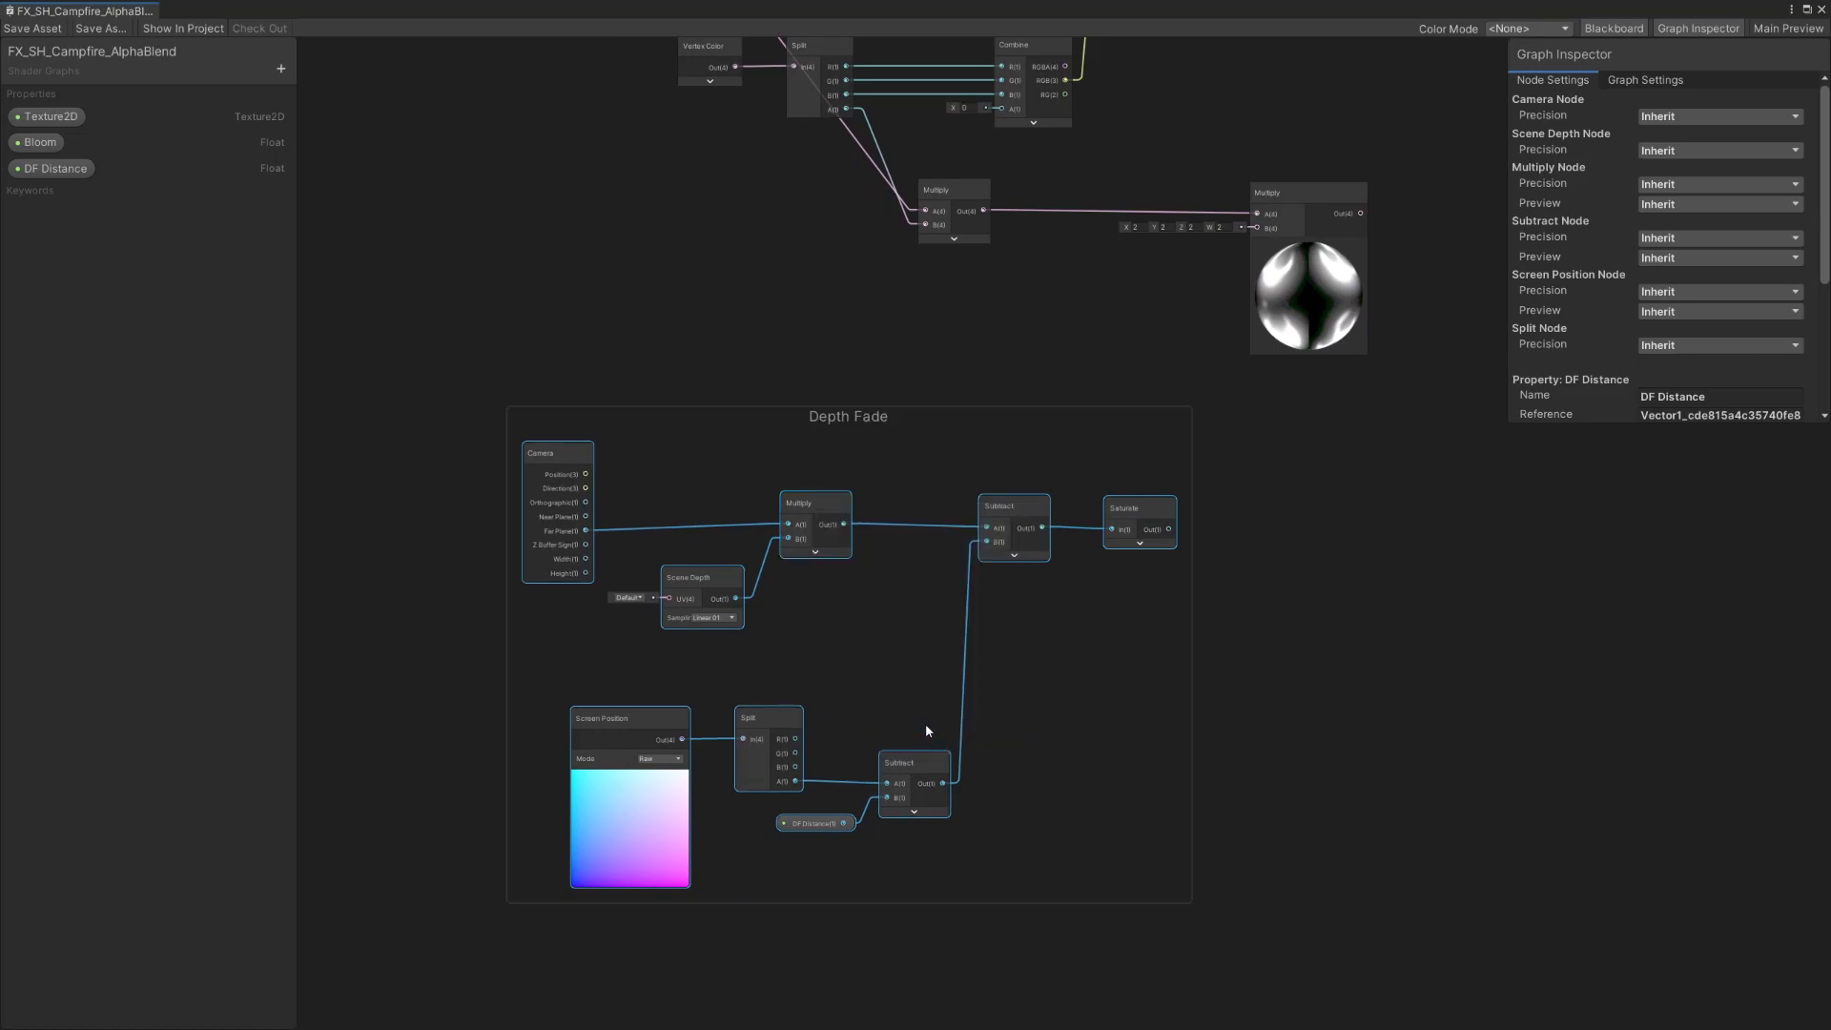
Connect the Depth Fade group's Saturate output to the final alpha Multiply's B input, and that Multiply's output to the Fragment Alpha.
click(1195, 532)
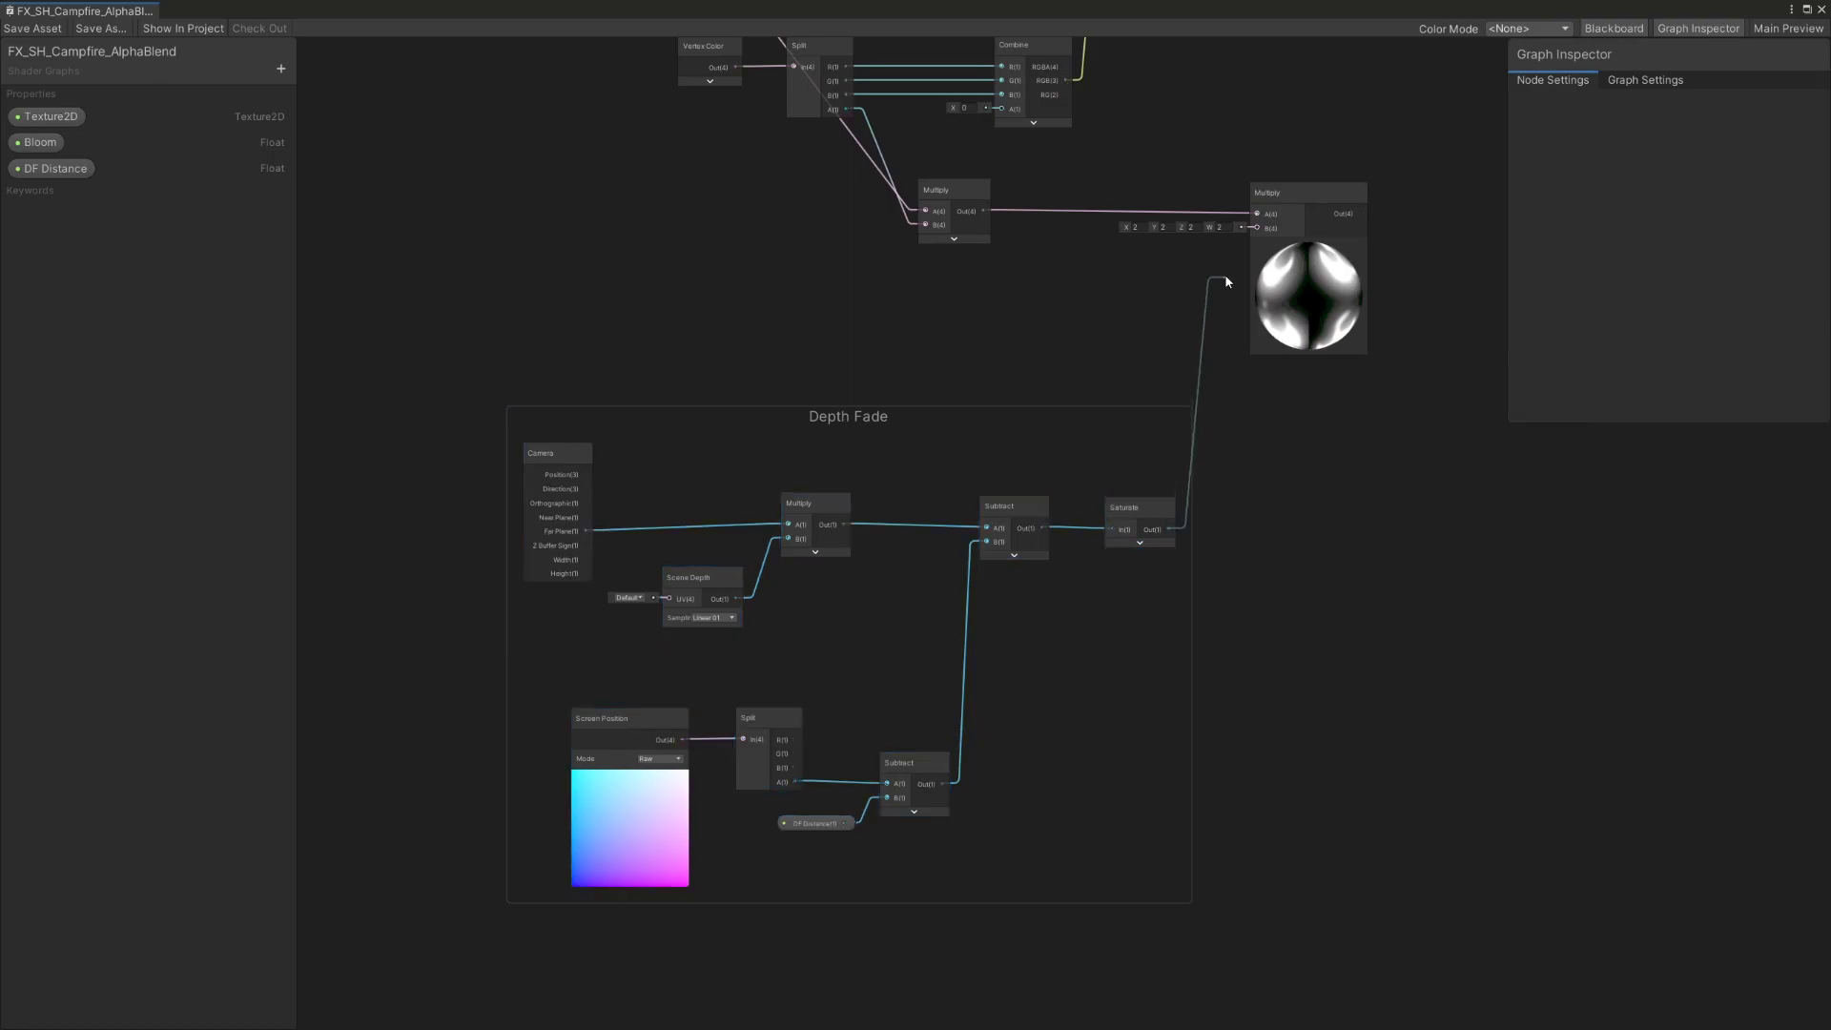
drag(1226, 282, 1256, 228)
middle_drag(1479, 503, 1108, 960)
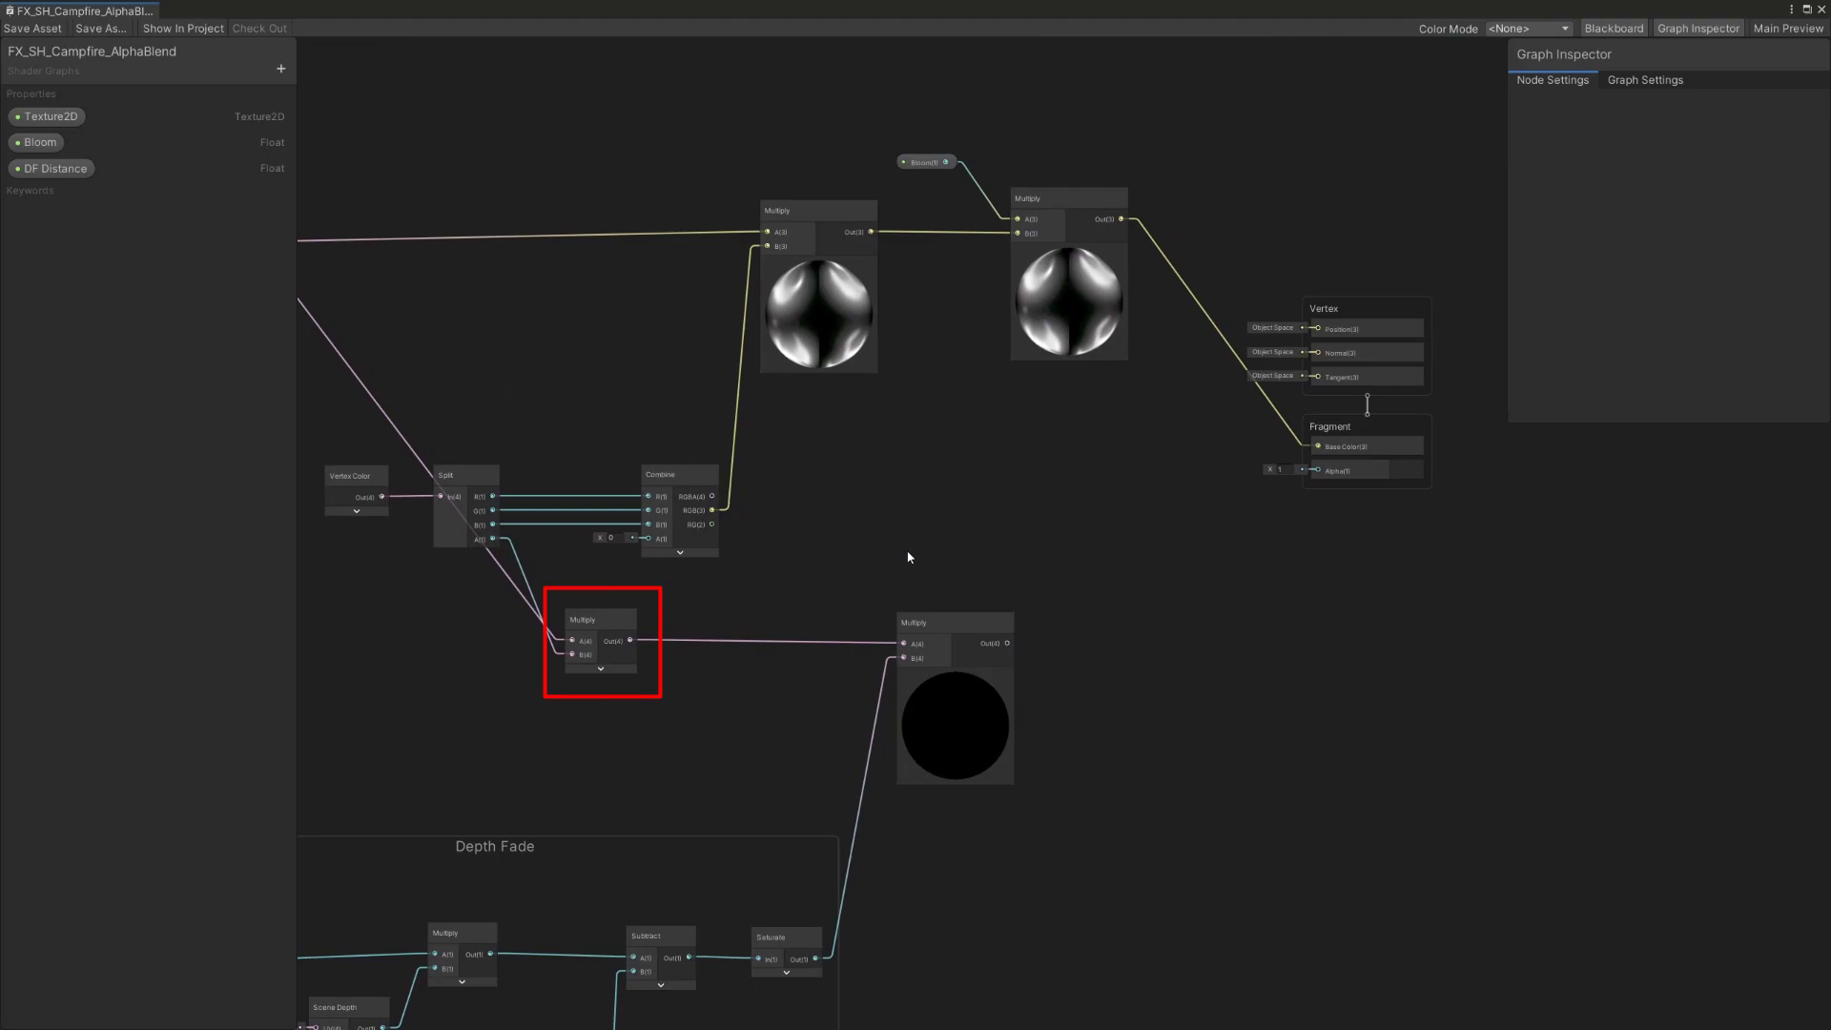
drag(1006, 641, 1033, 646)
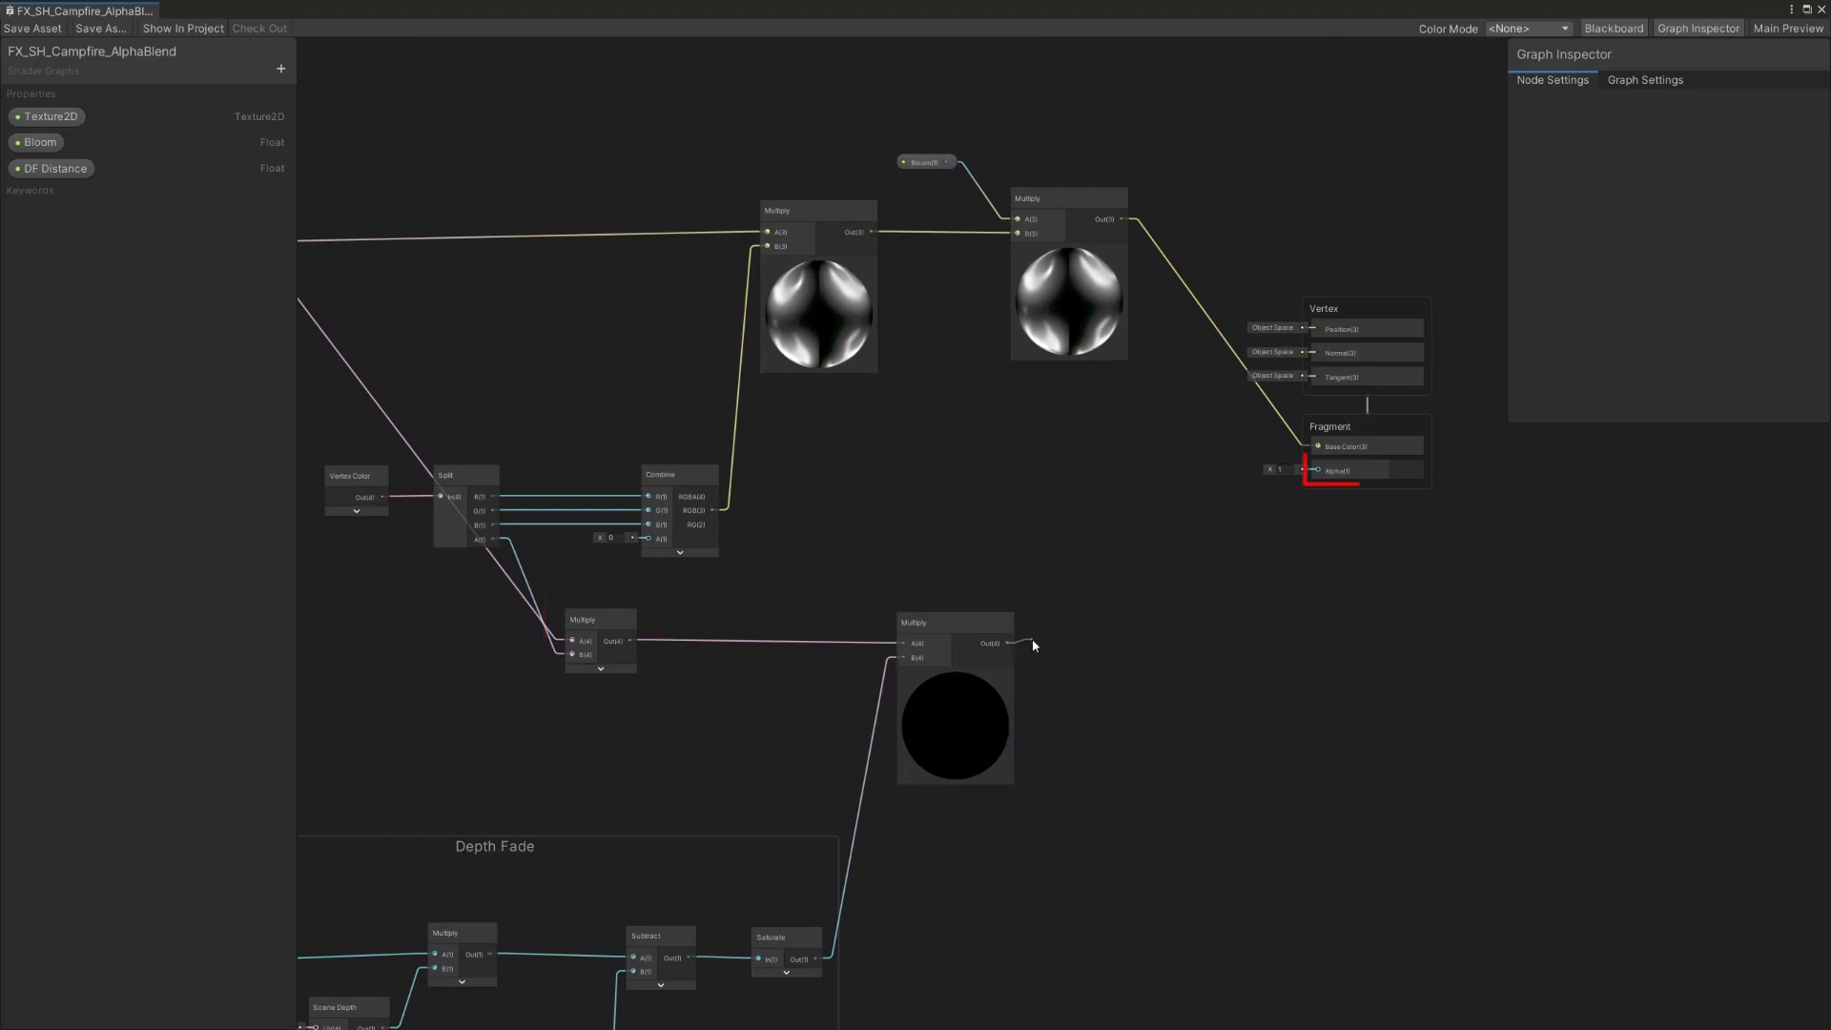
drag(1289, 512, 1317, 471)
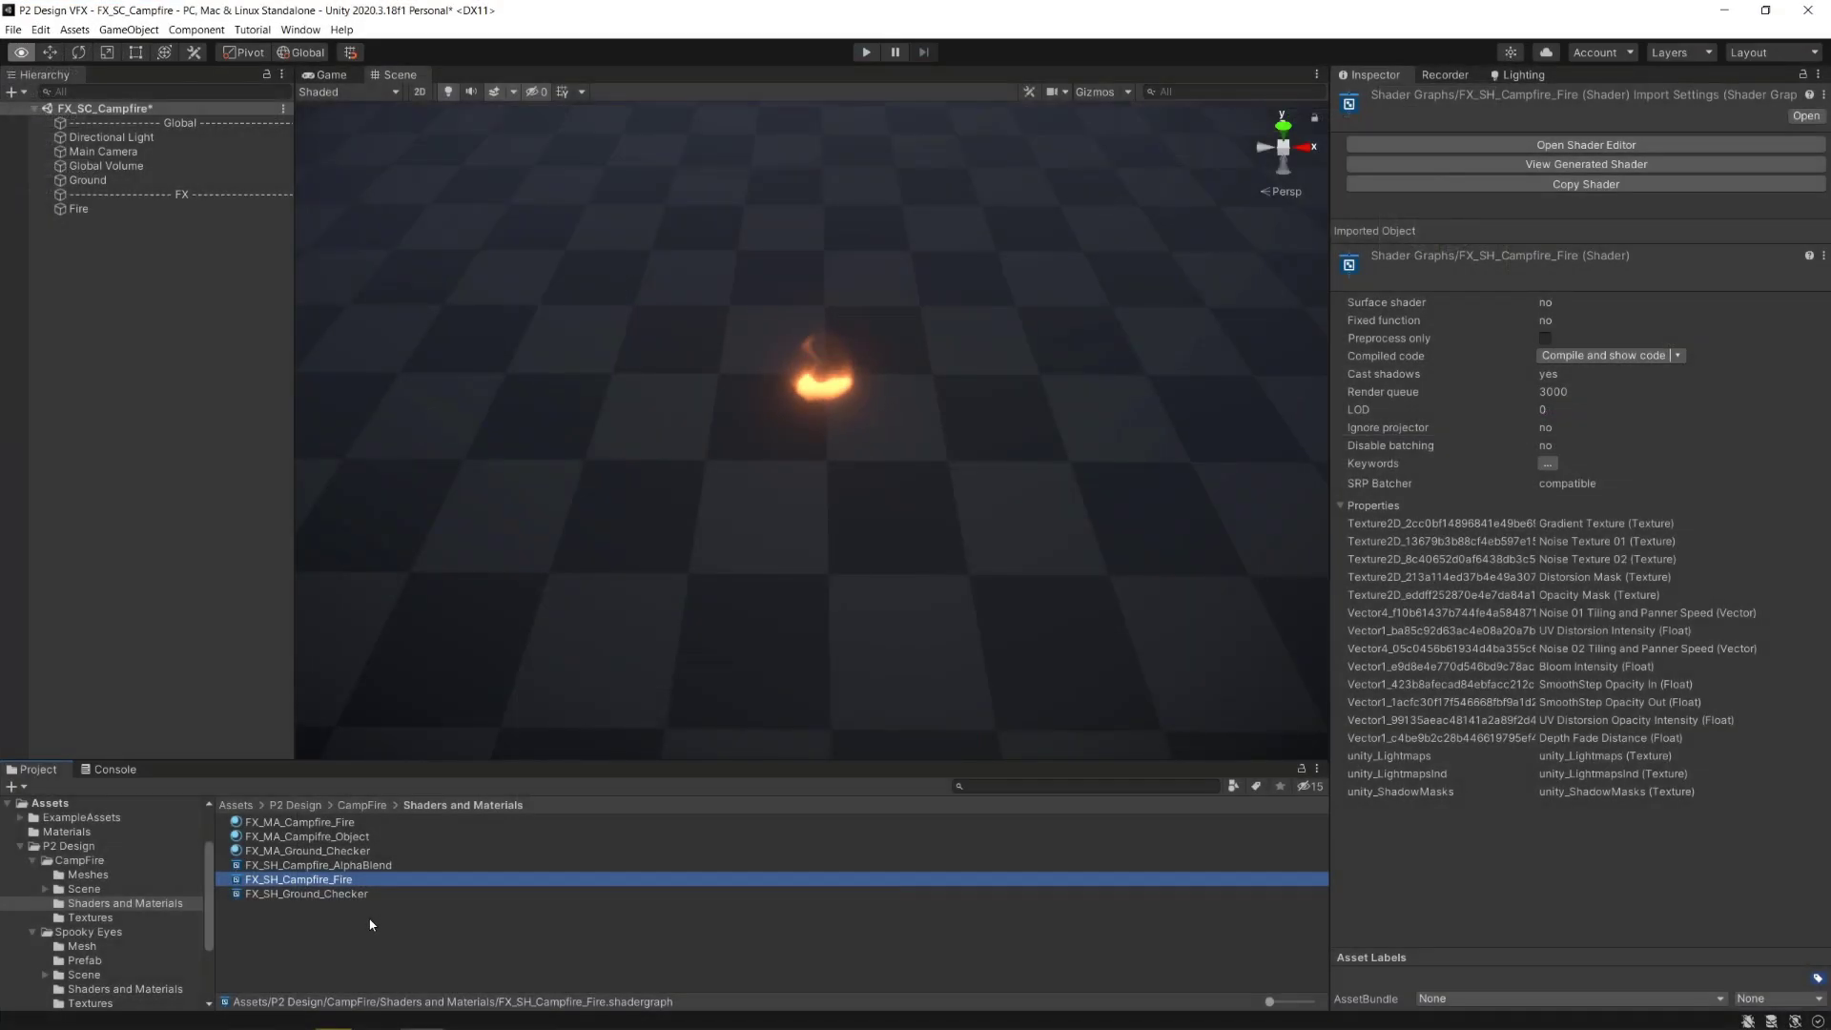
Create a material from the FX_SH_Campfire_AlphaBlend shader, name it FX_MA_Campfire_Smoke, and set its DF Distance to -0.2.
click(349, 867)
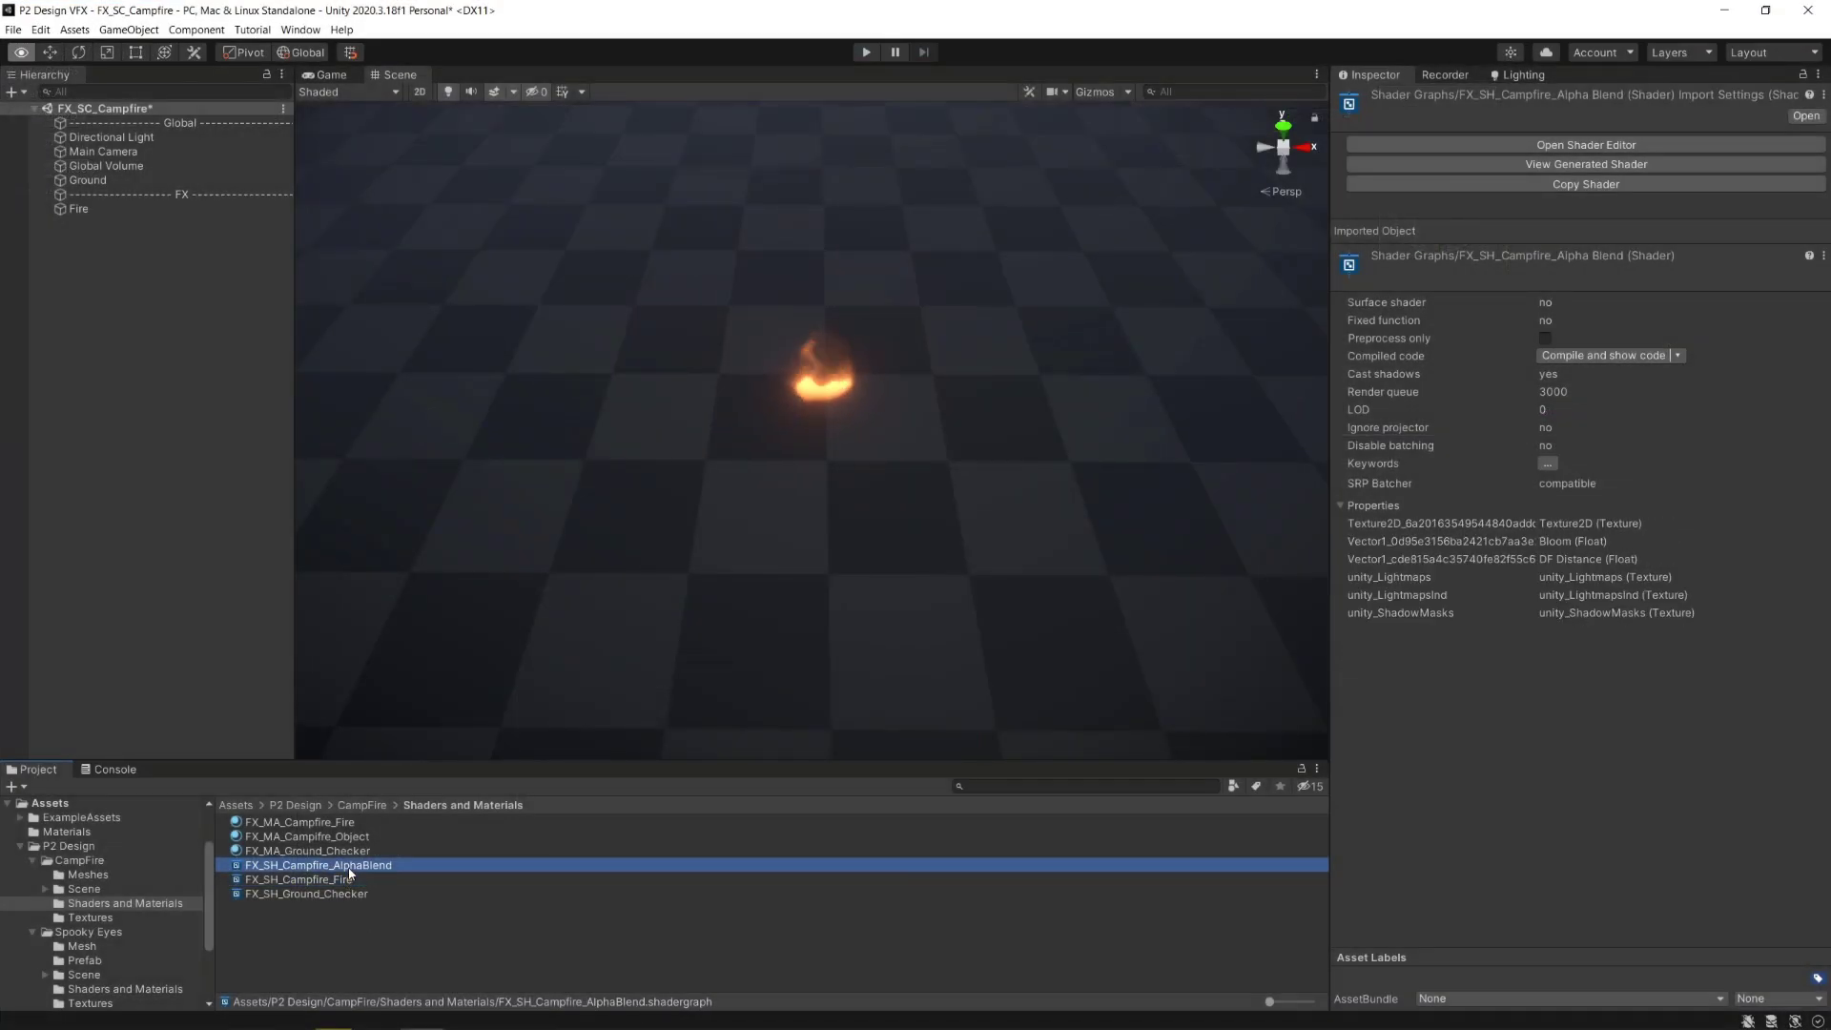
right_click(349, 869)
mouse_move(506, 461)
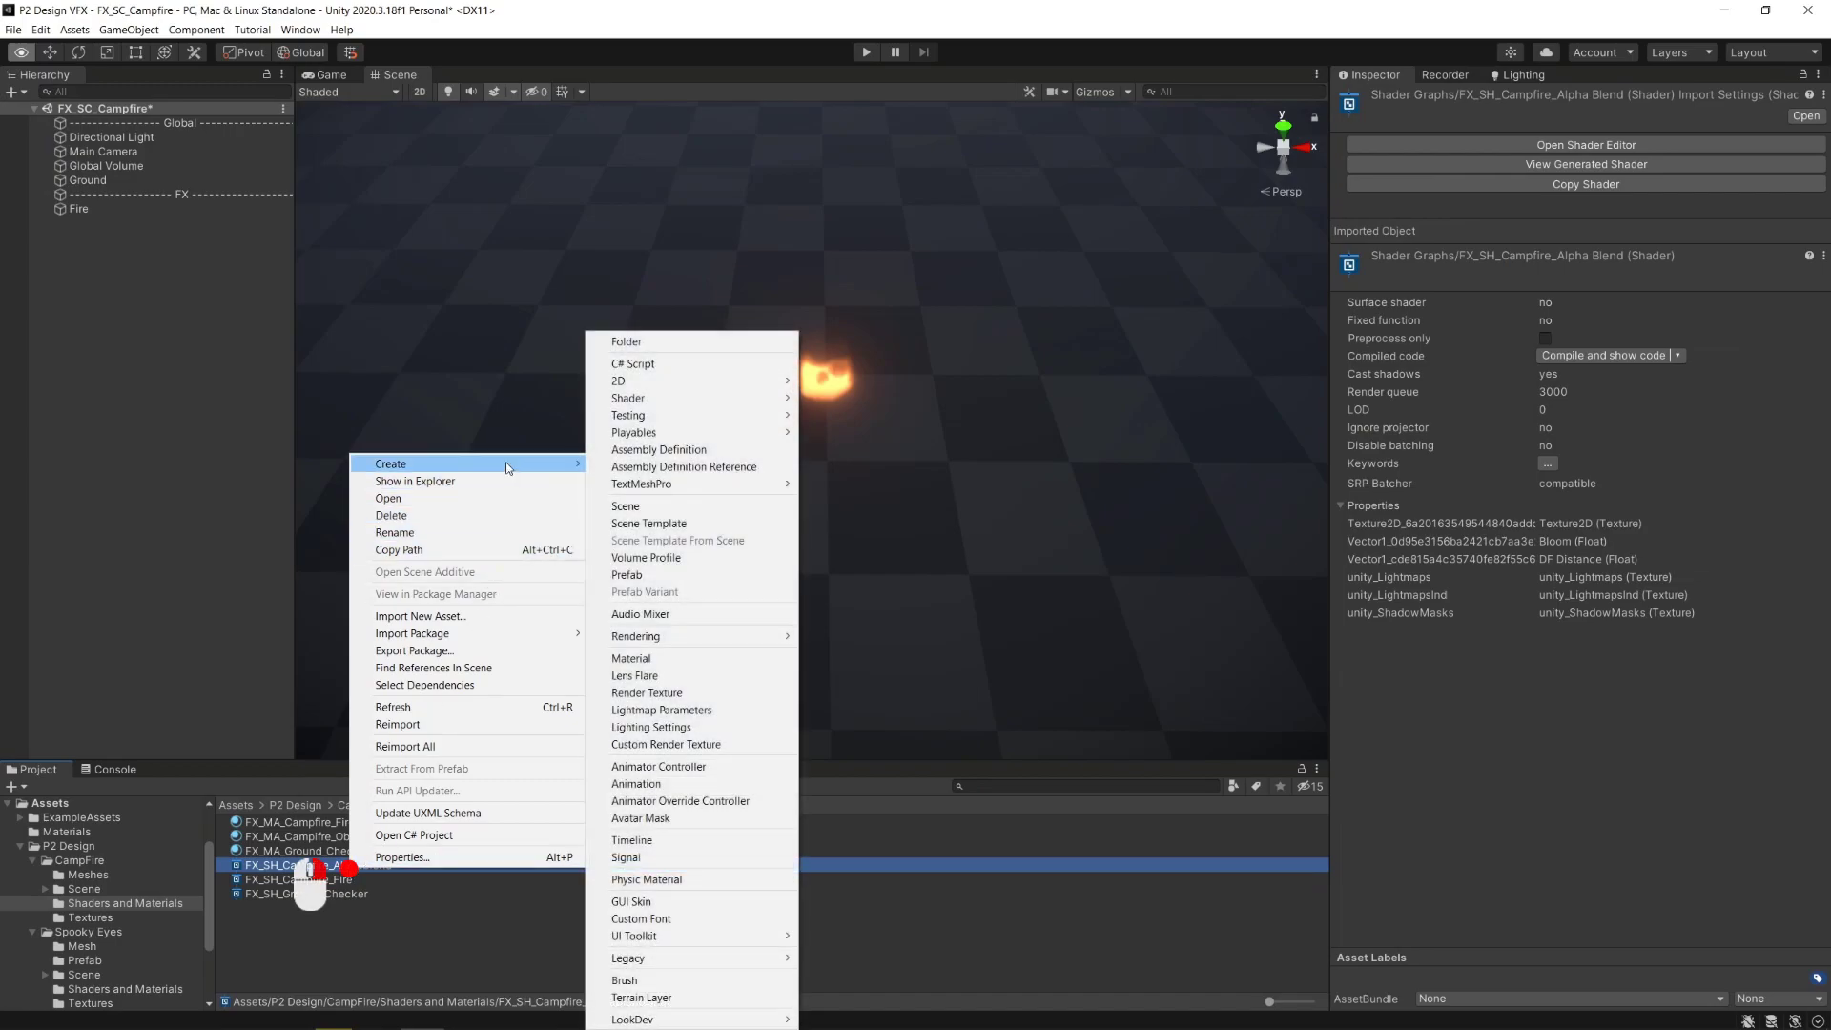
click(718, 660)
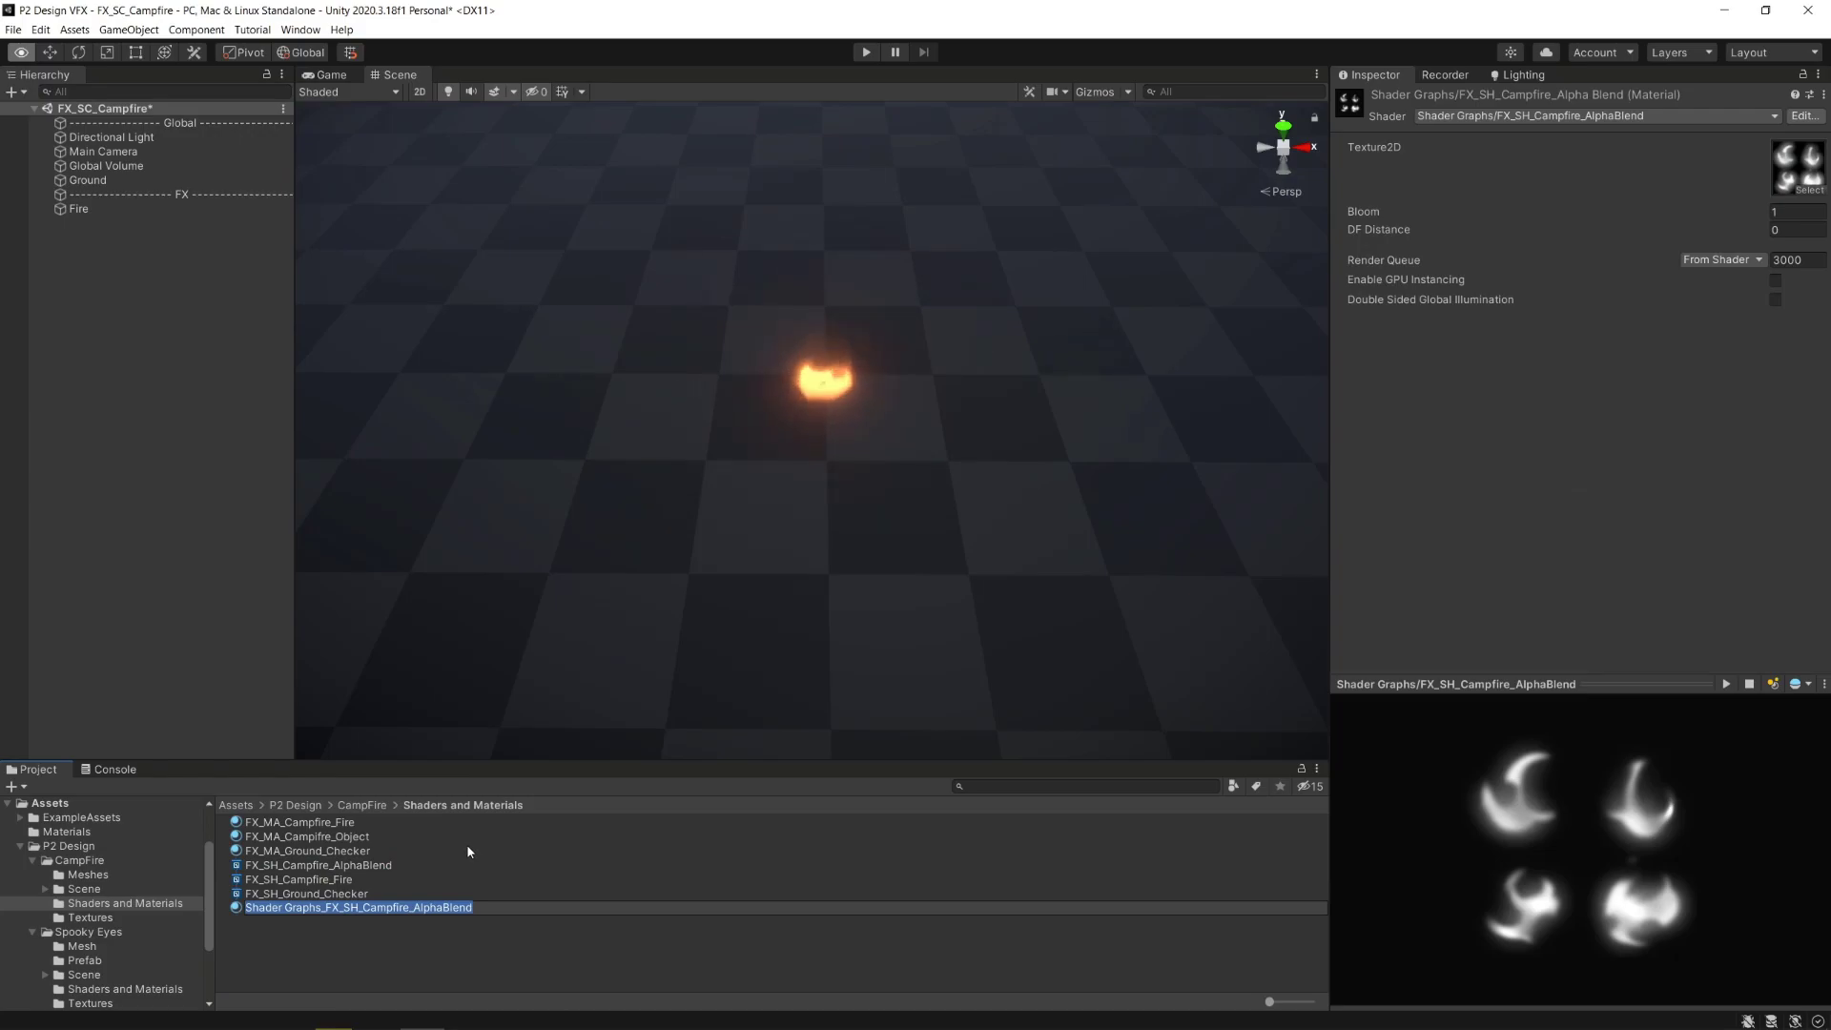
text(FX_MA_Campfire_Smoke)
key(Return)
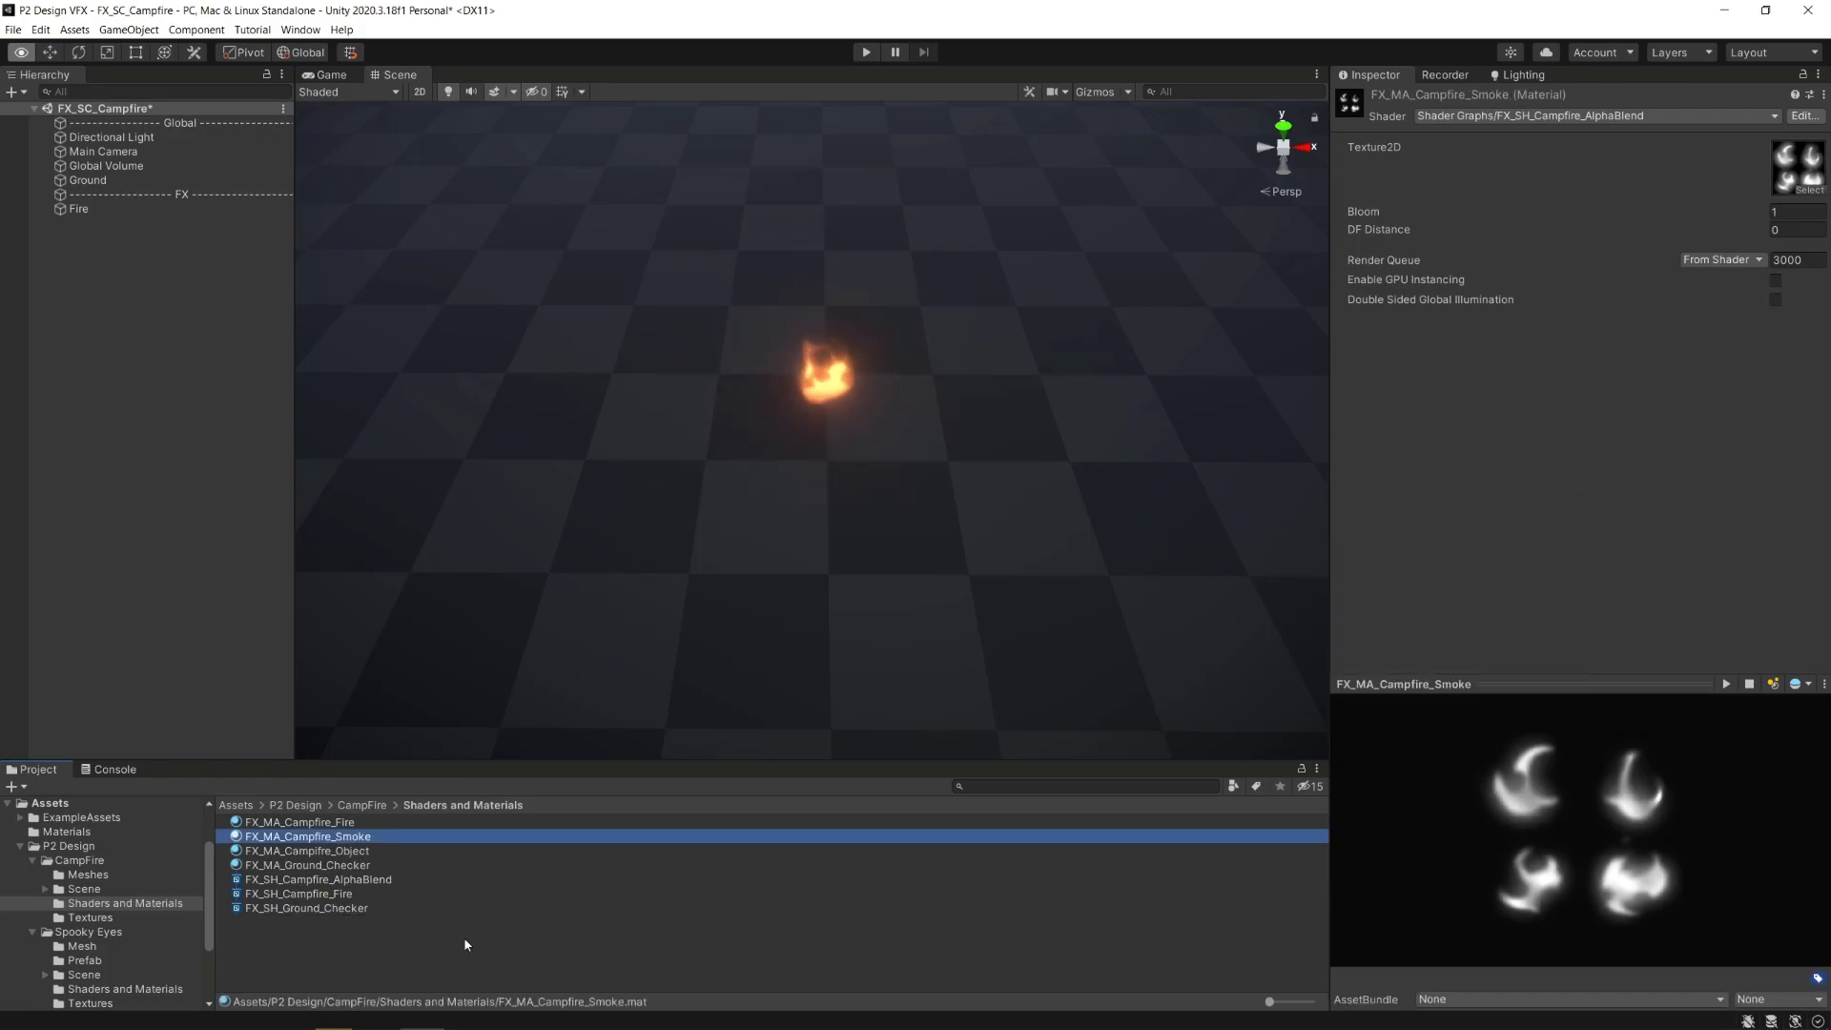
click(1791, 230)
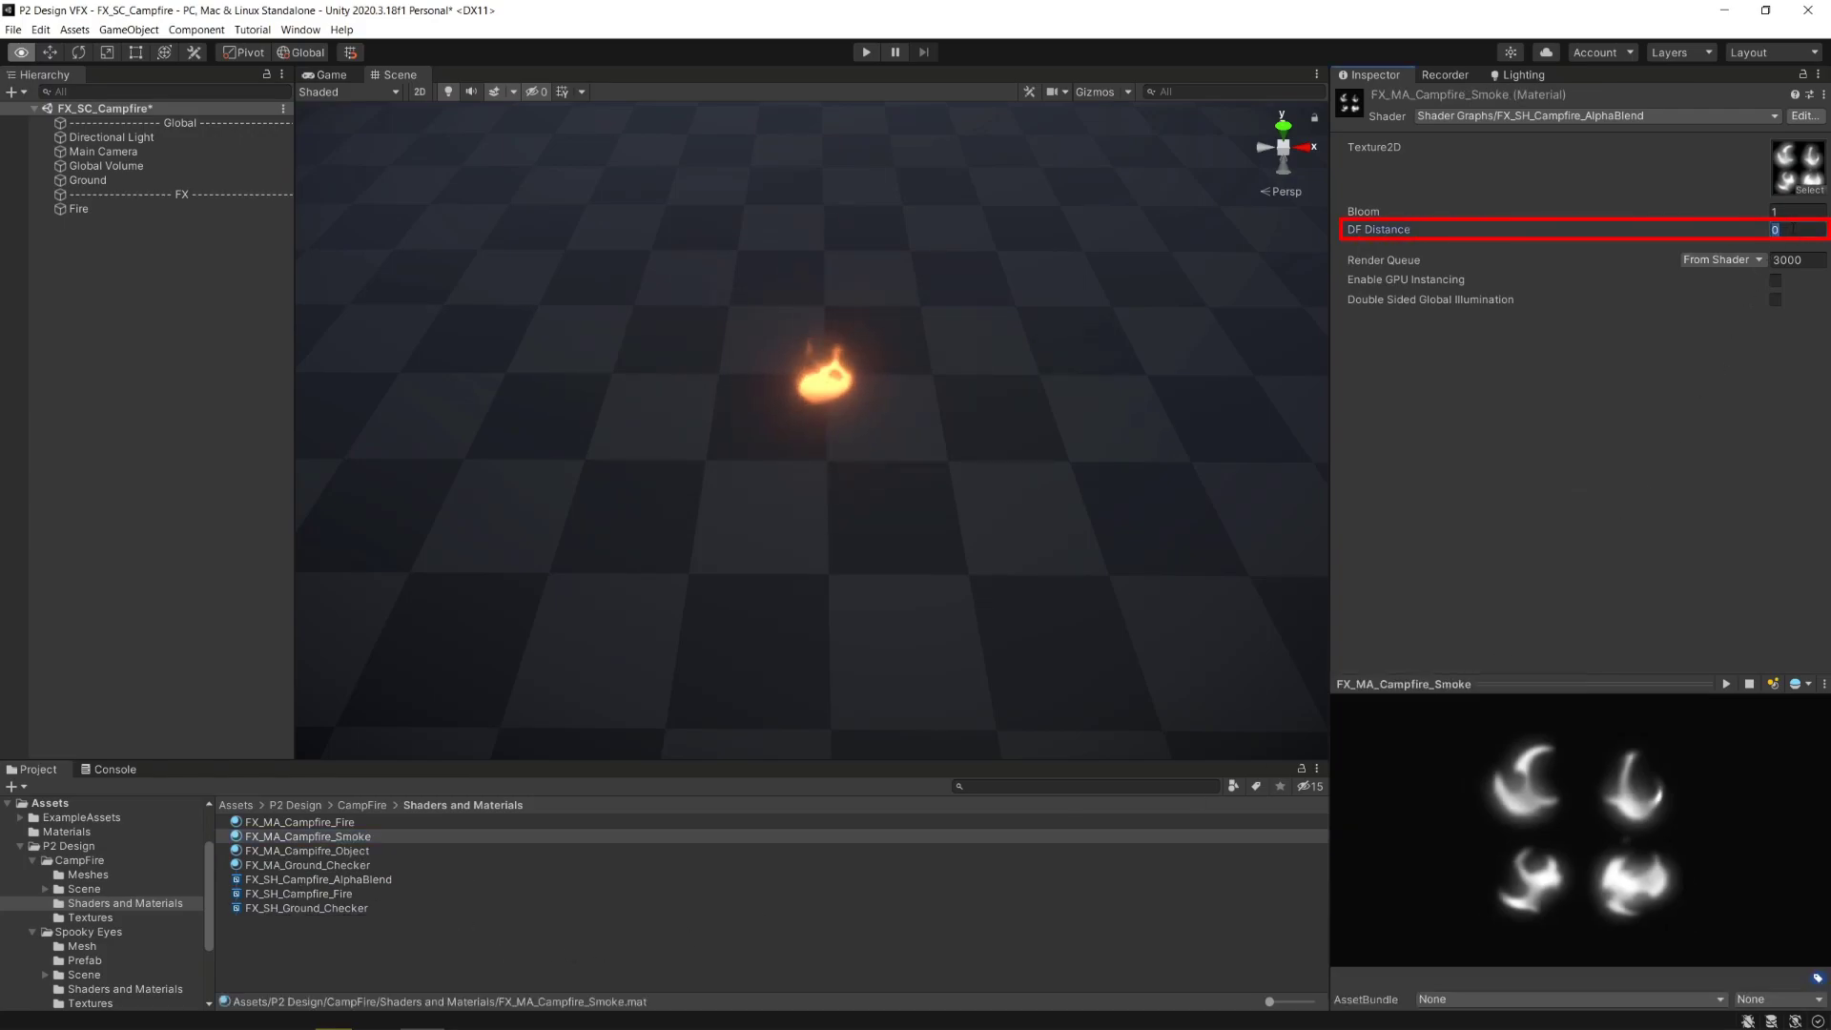
text(-0.2)
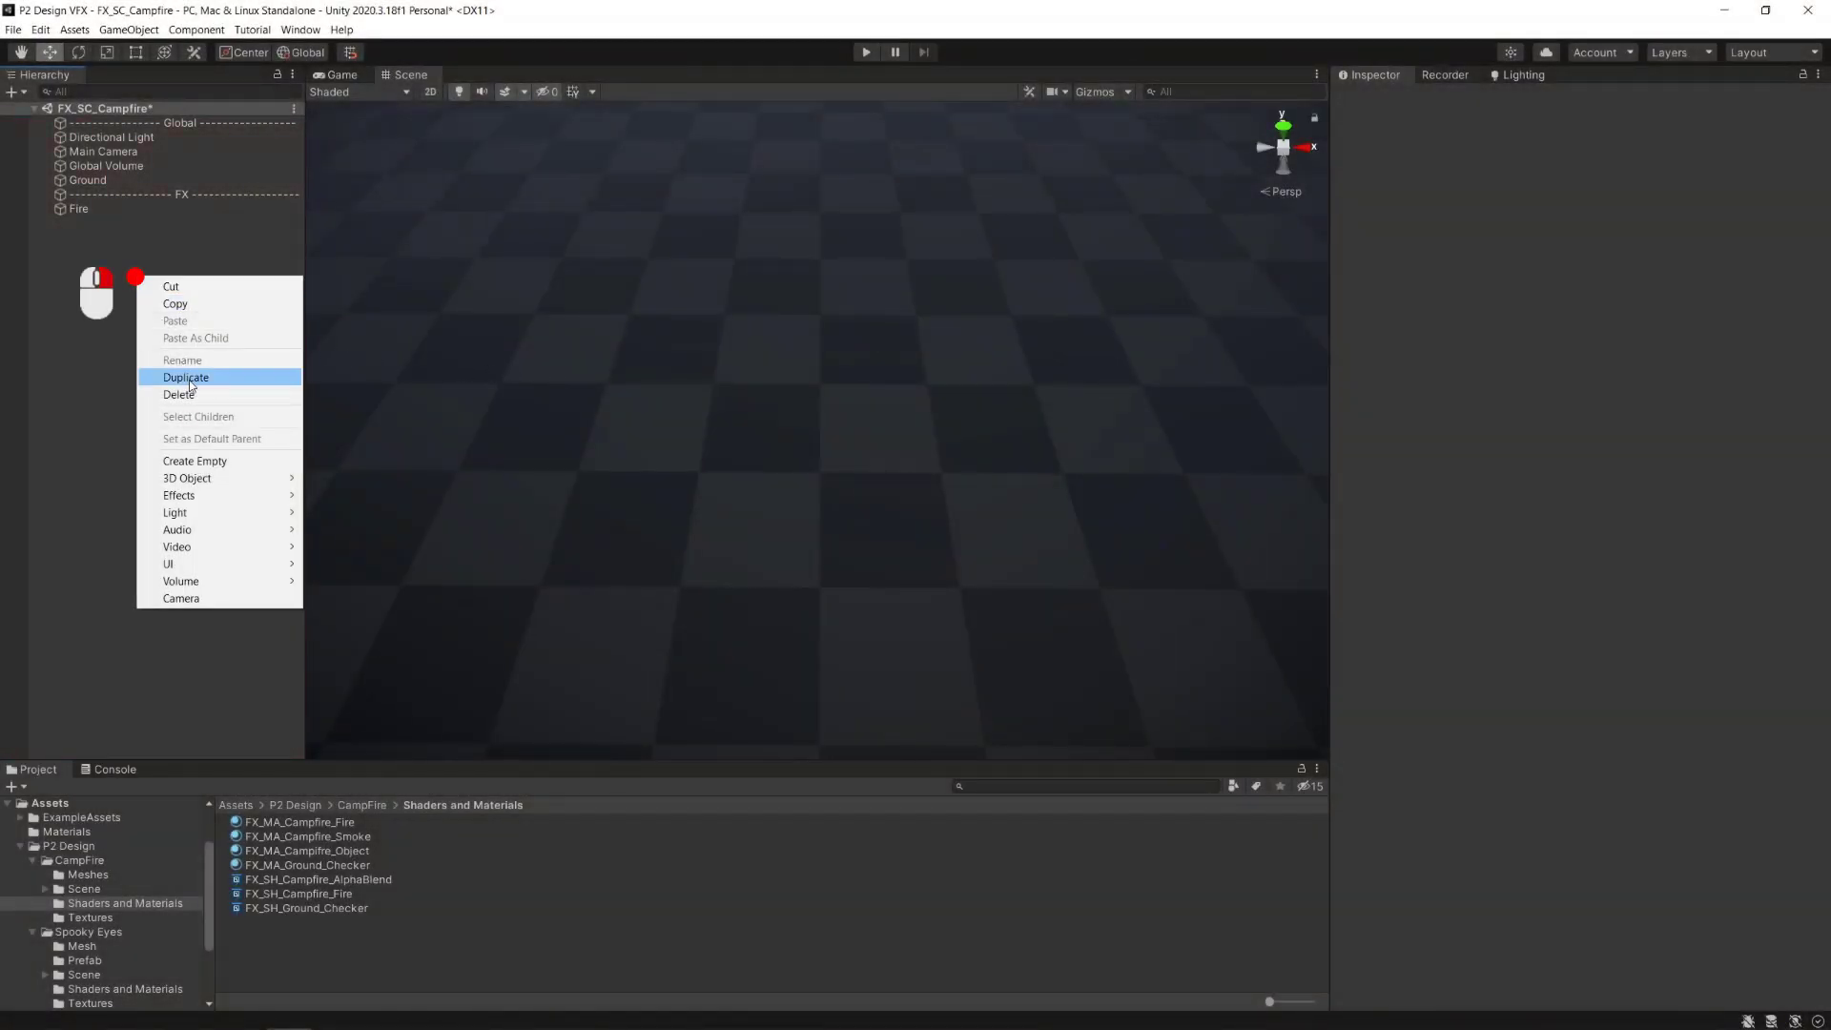
Add a particle system named LittleFlames to the scene and assign FX_MA_Campfire_Smoke as its renderer material.
mouse_move(275, 498)
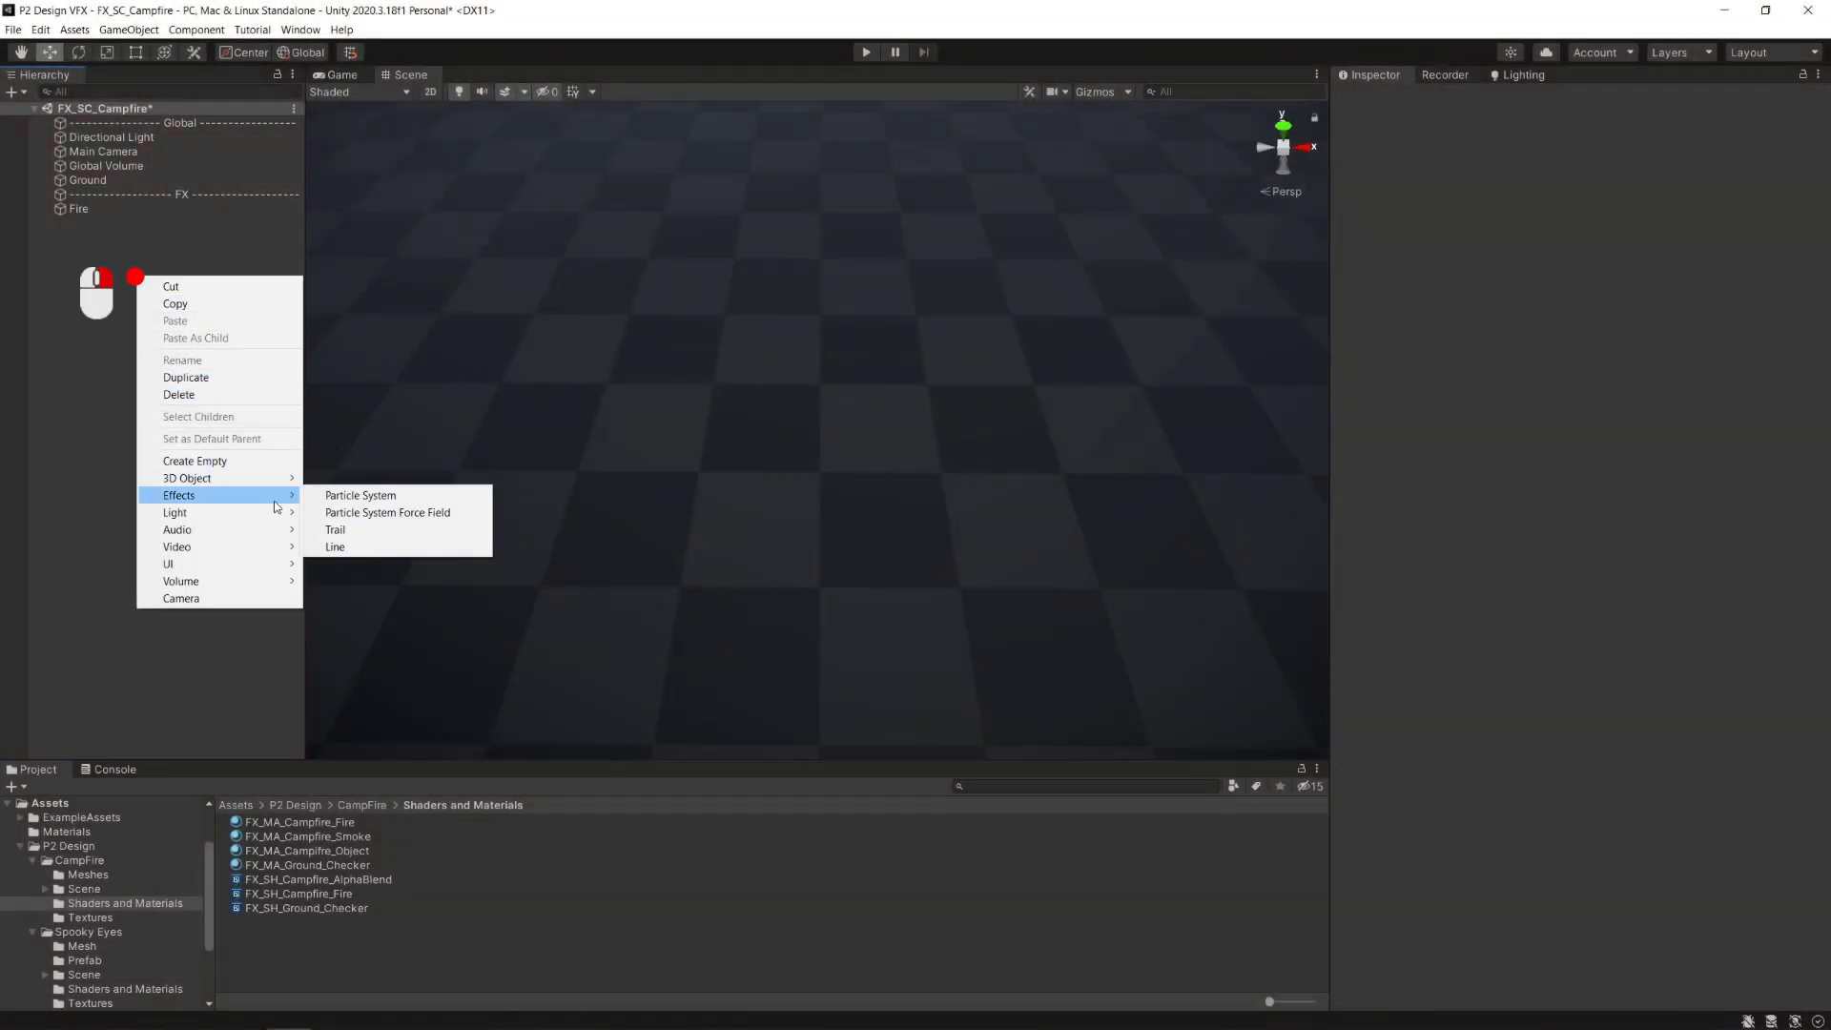
click(339, 496)
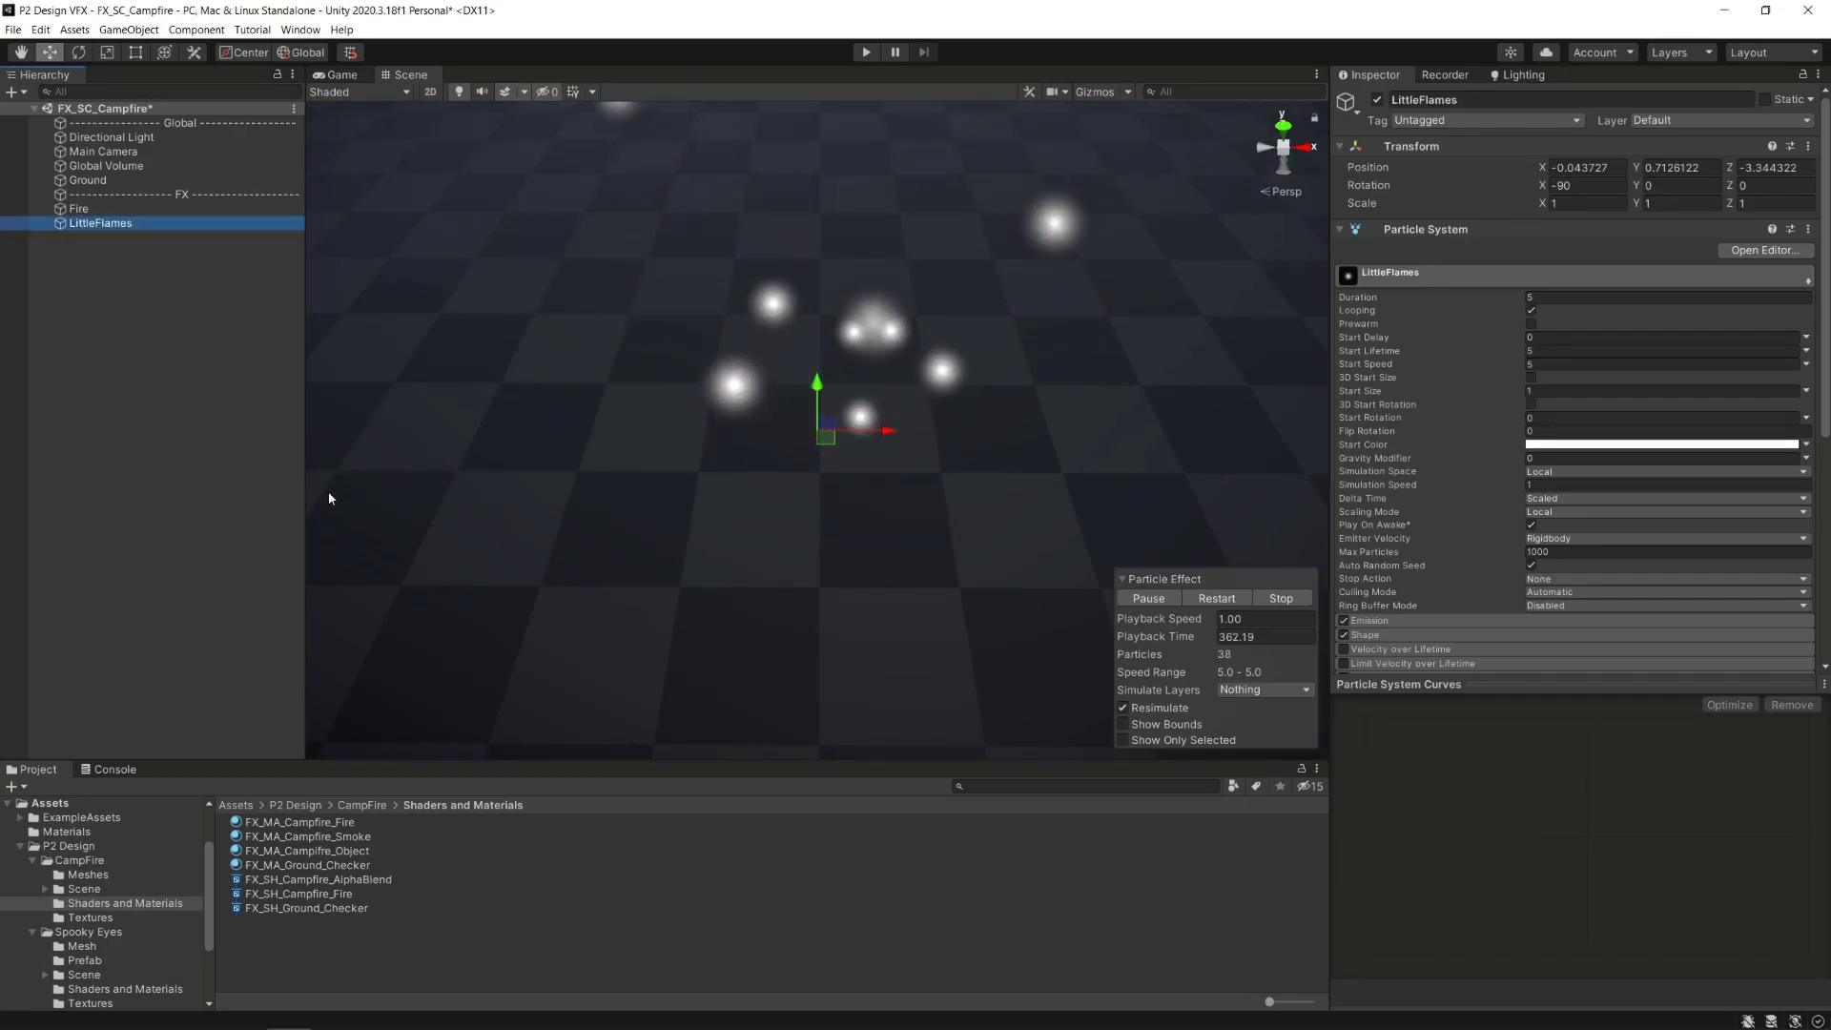
scroll(1361, 505, down, 10)
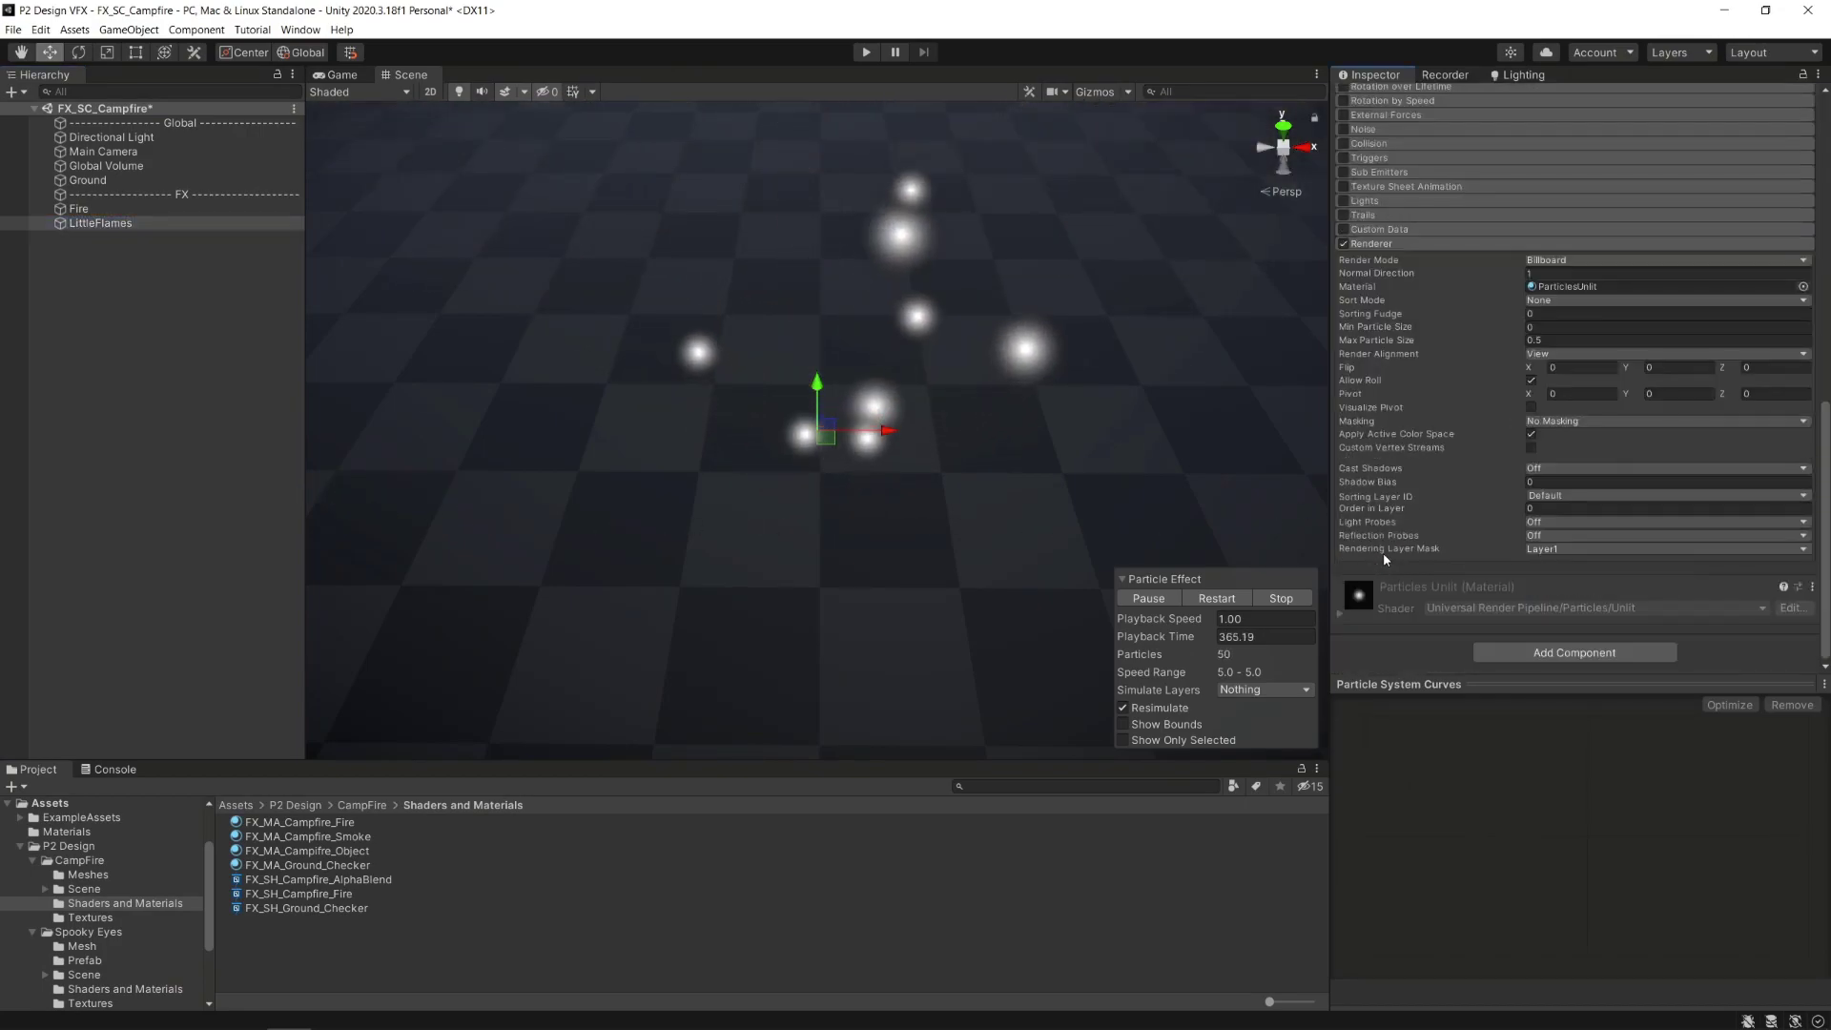
drag(305, 836, 1575, 295)
Enable Texture Sheet Animation on LittleFlames with 2 by 2 tiles and Frame over Time set to Random Between Two Constants.
click(1341, 185)
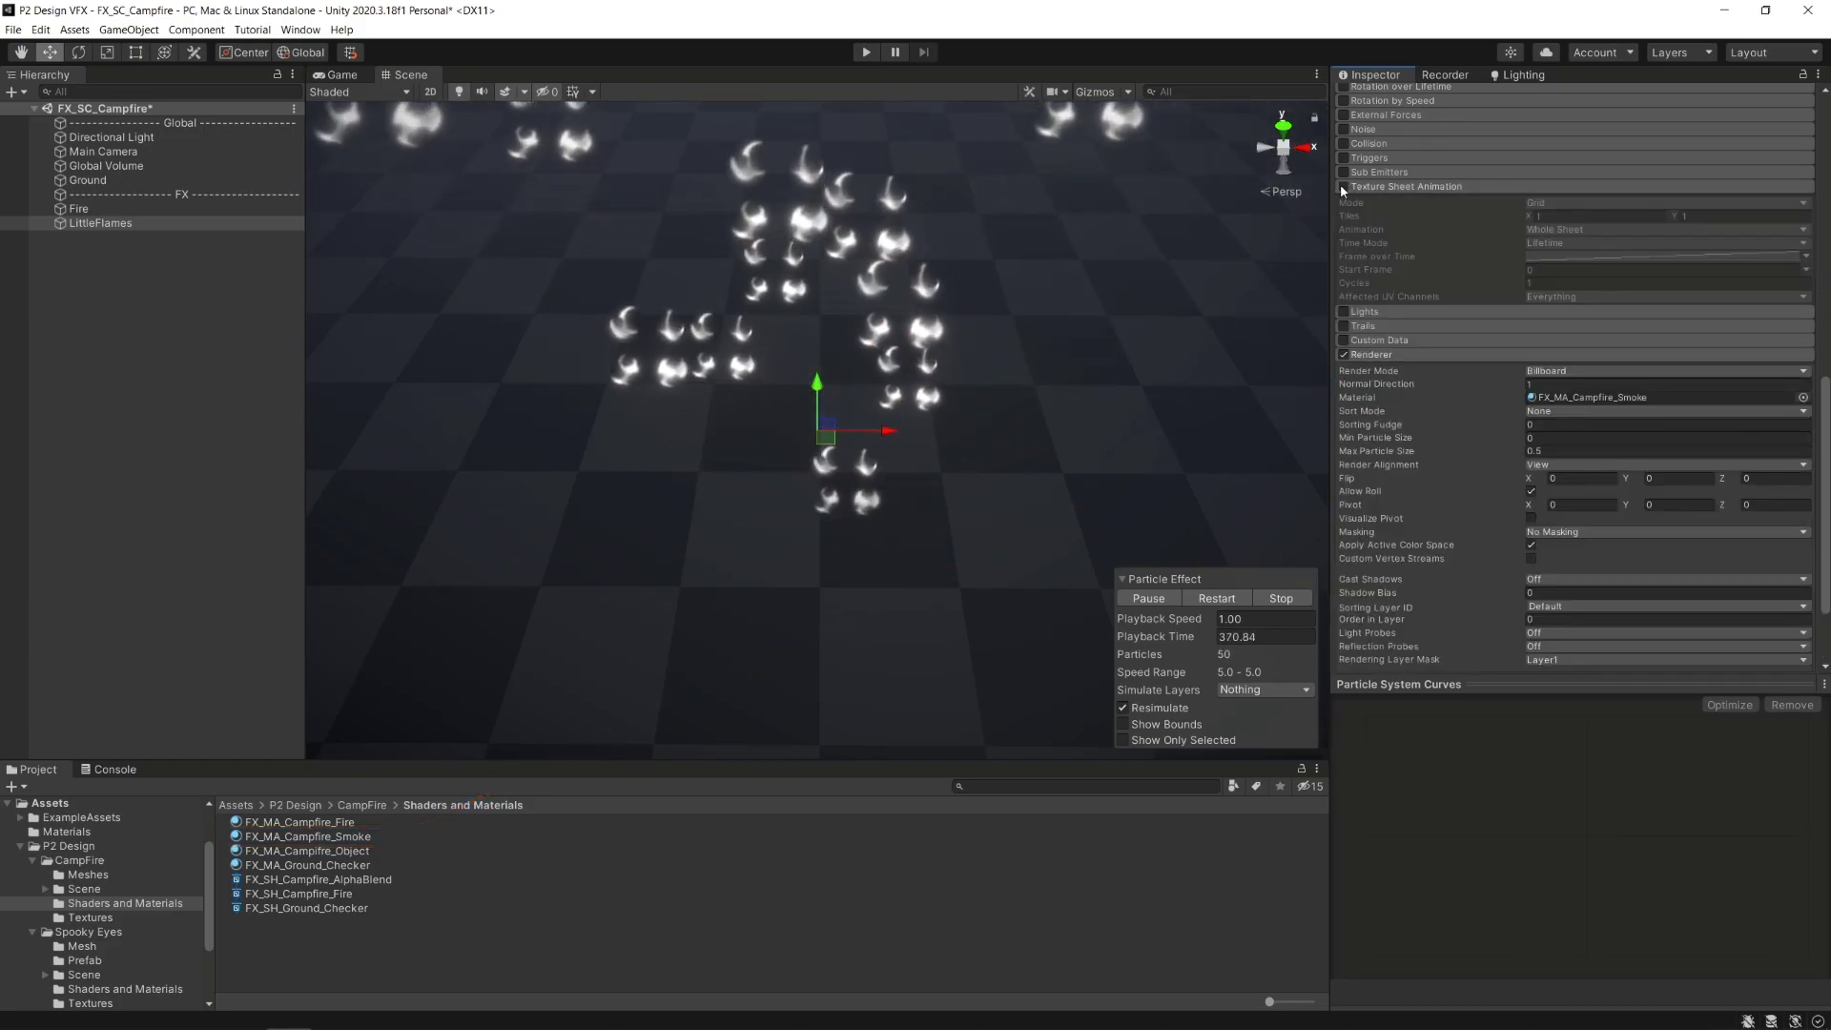
click(1343, 187)
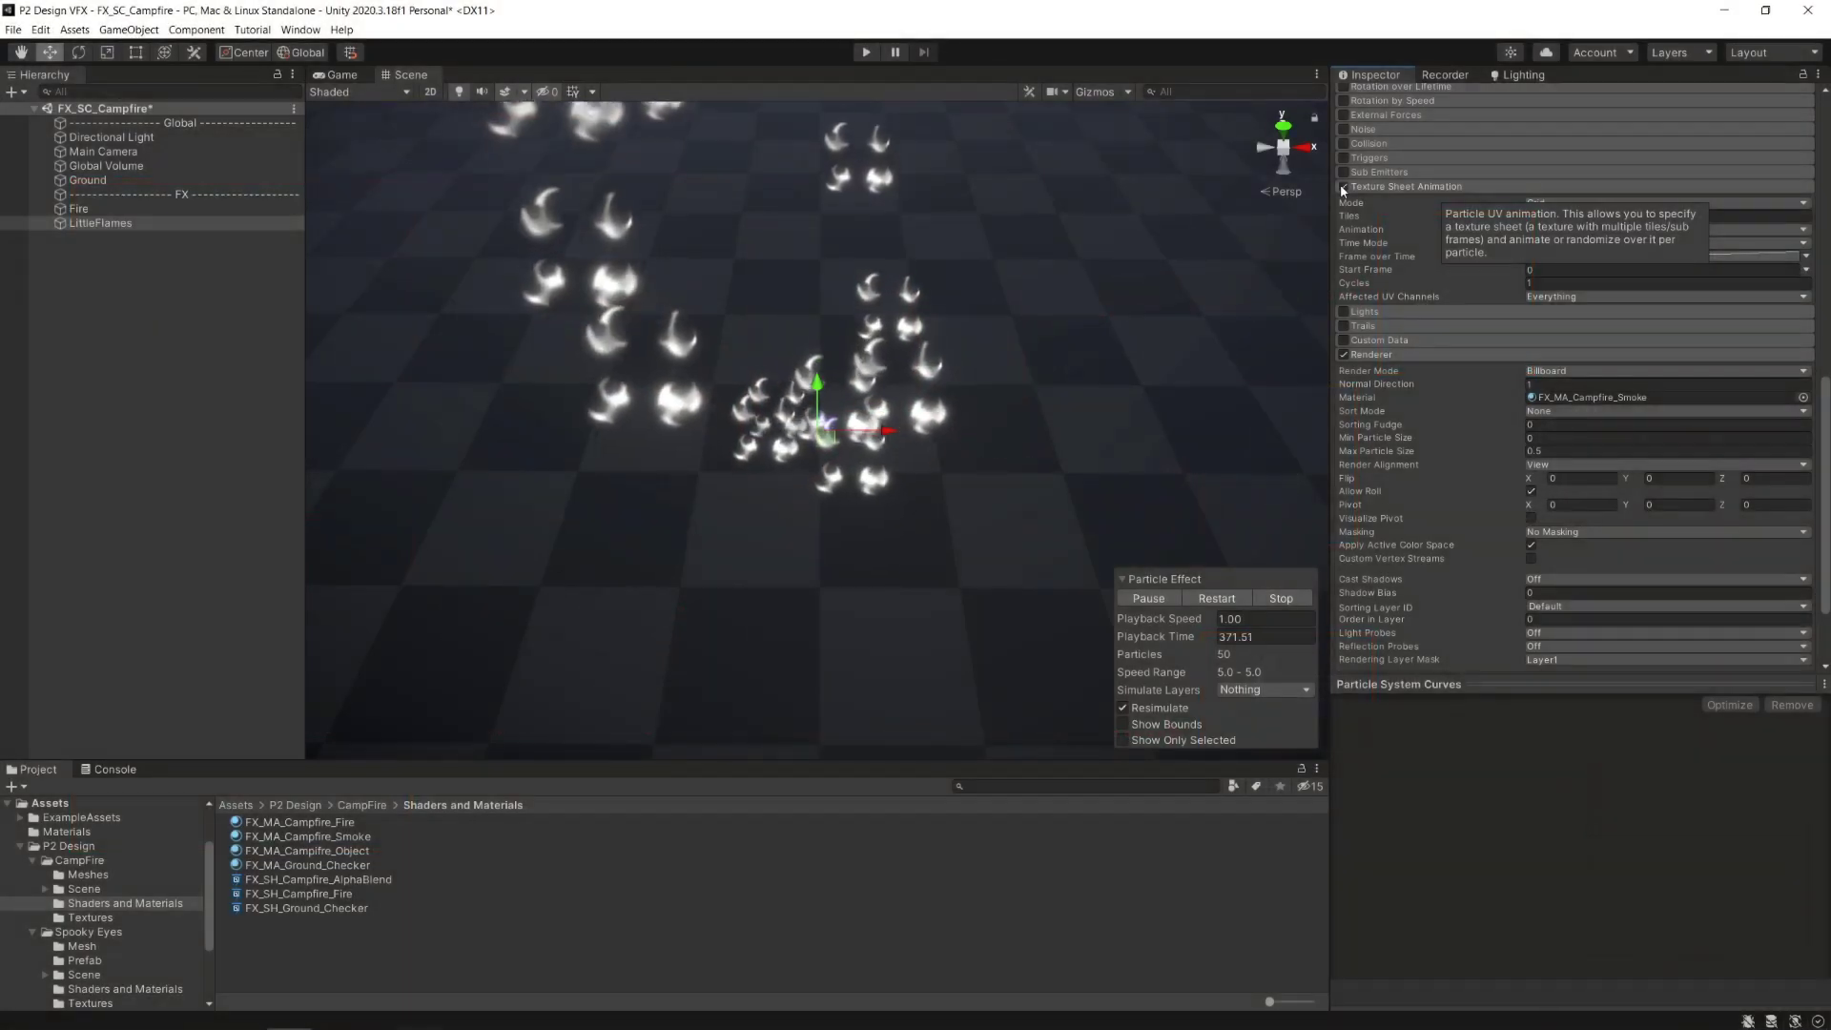
click(1585, 217)
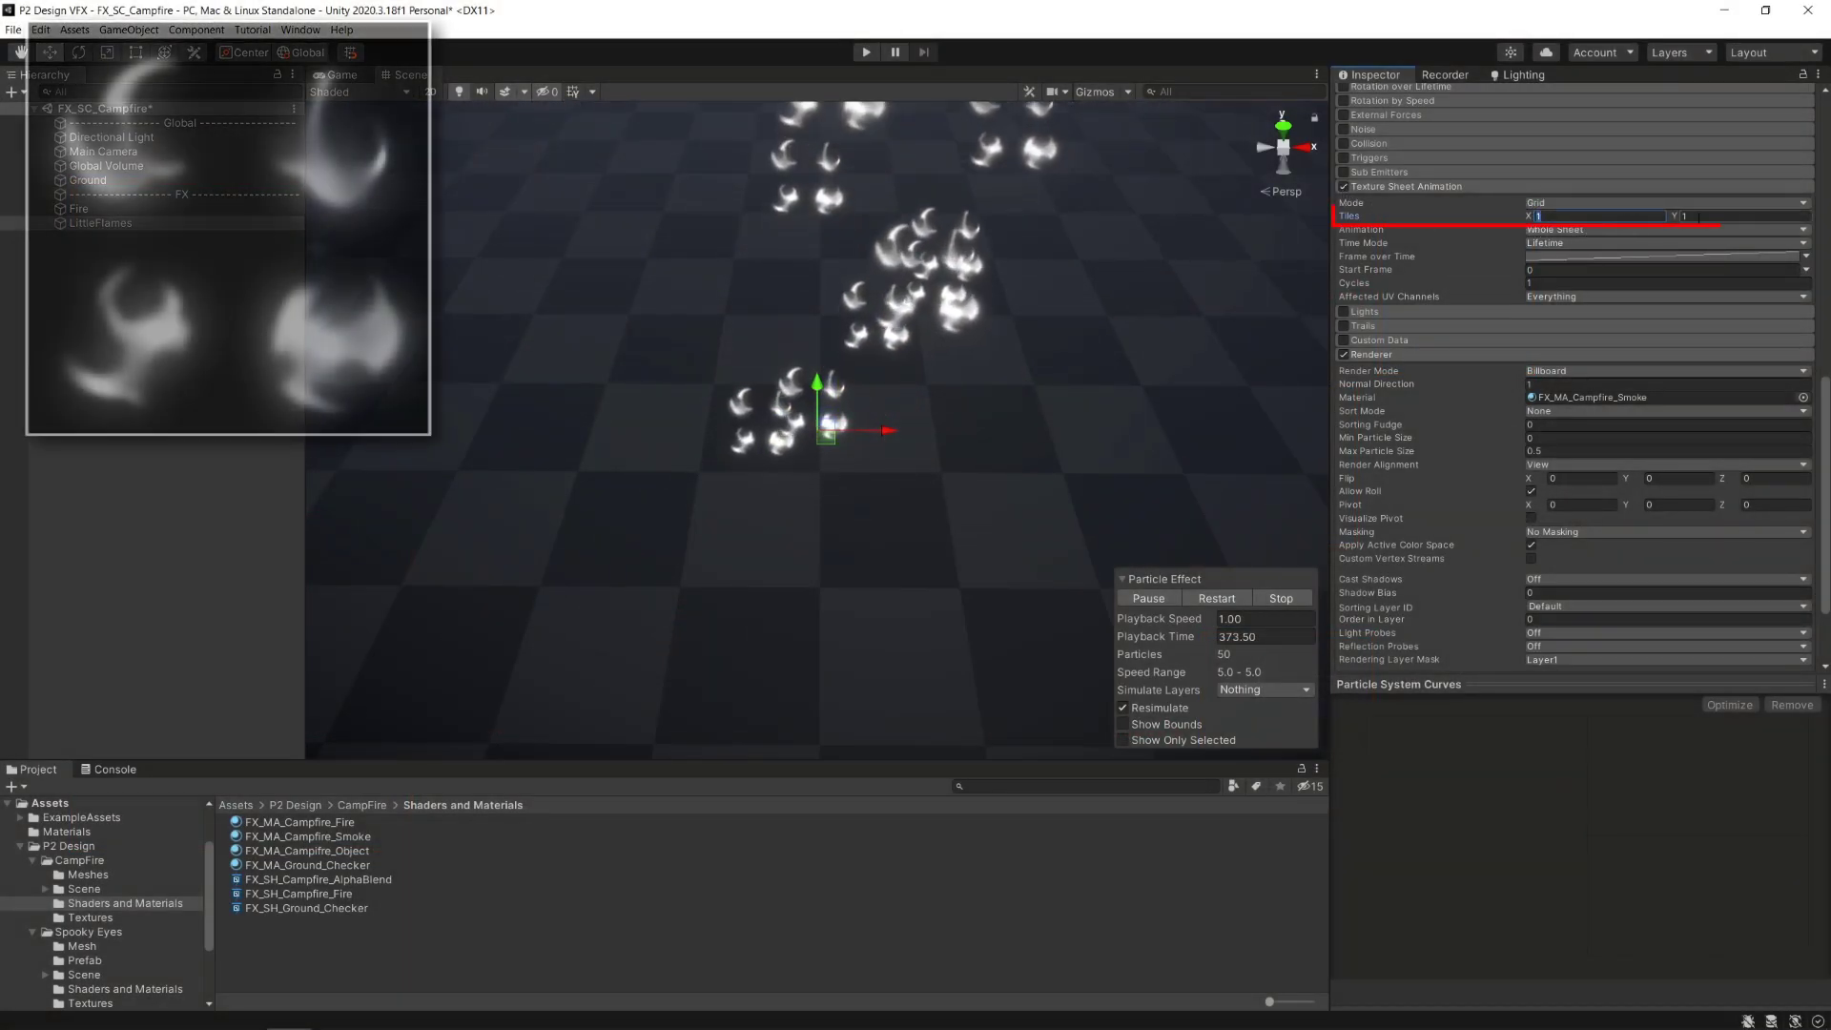
text(2)
click(1704, 218)
text(2)
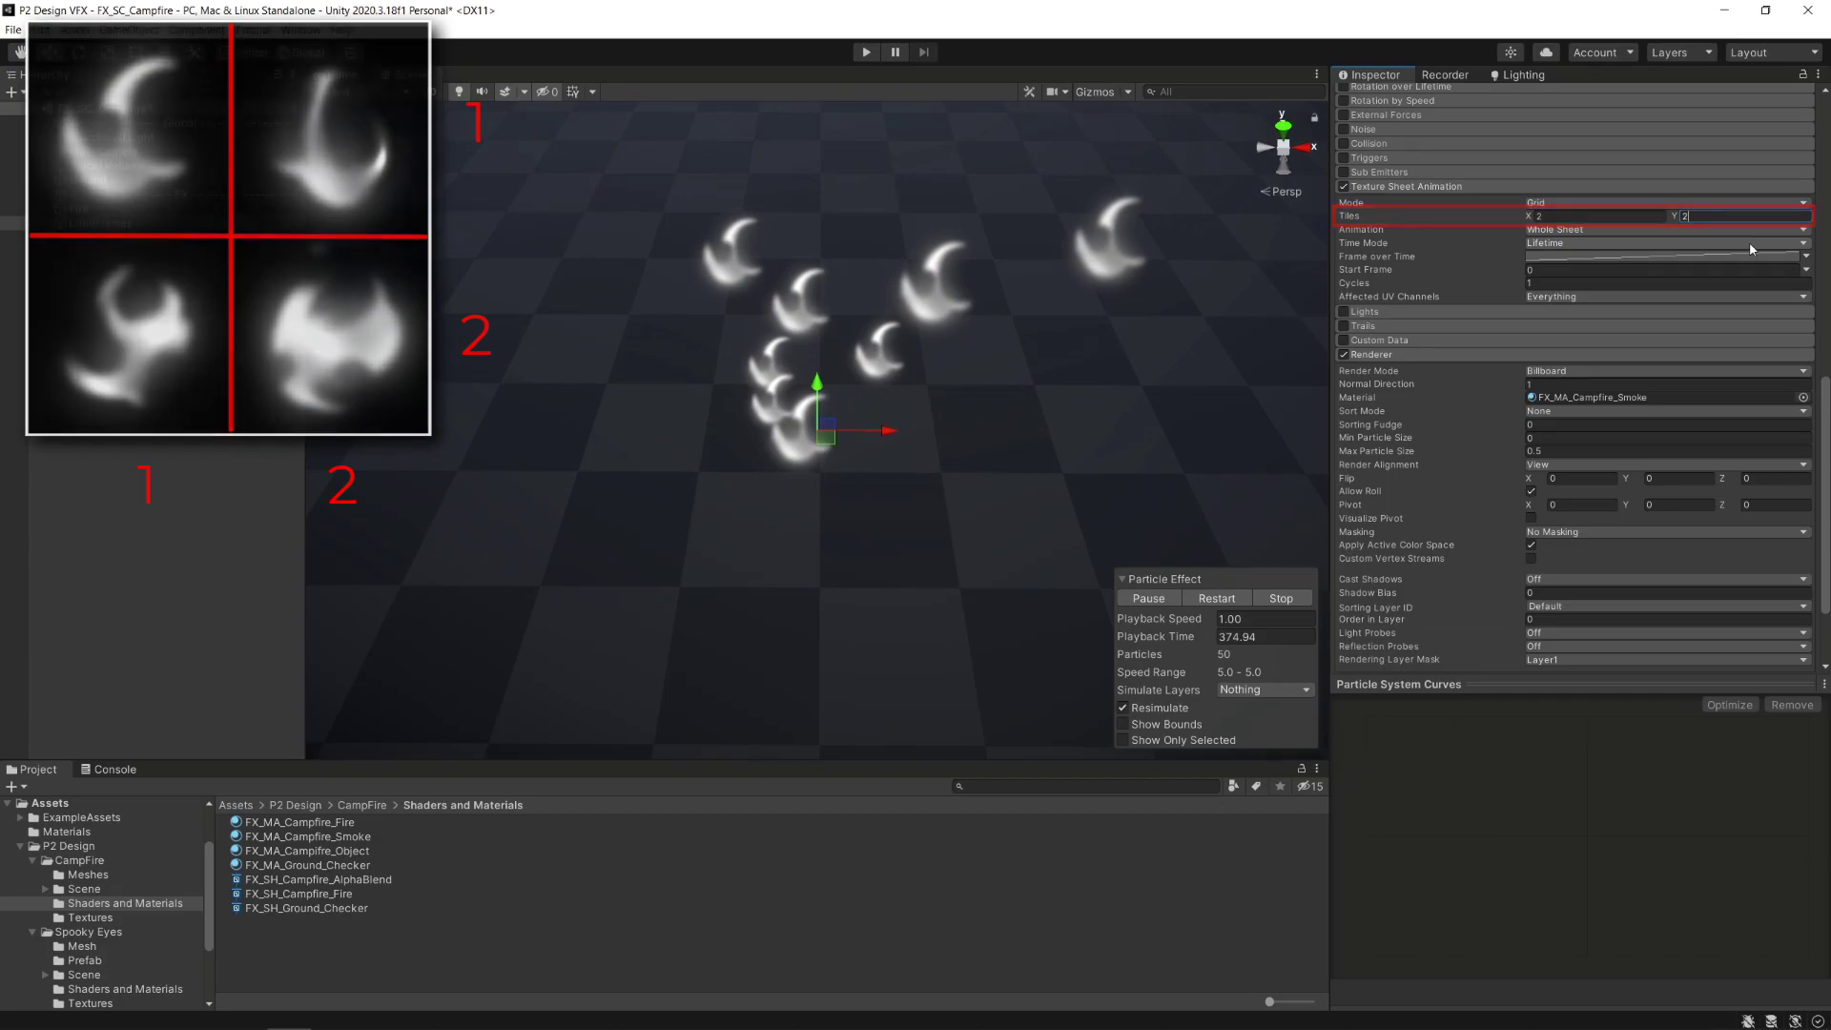
click(1805, 256)
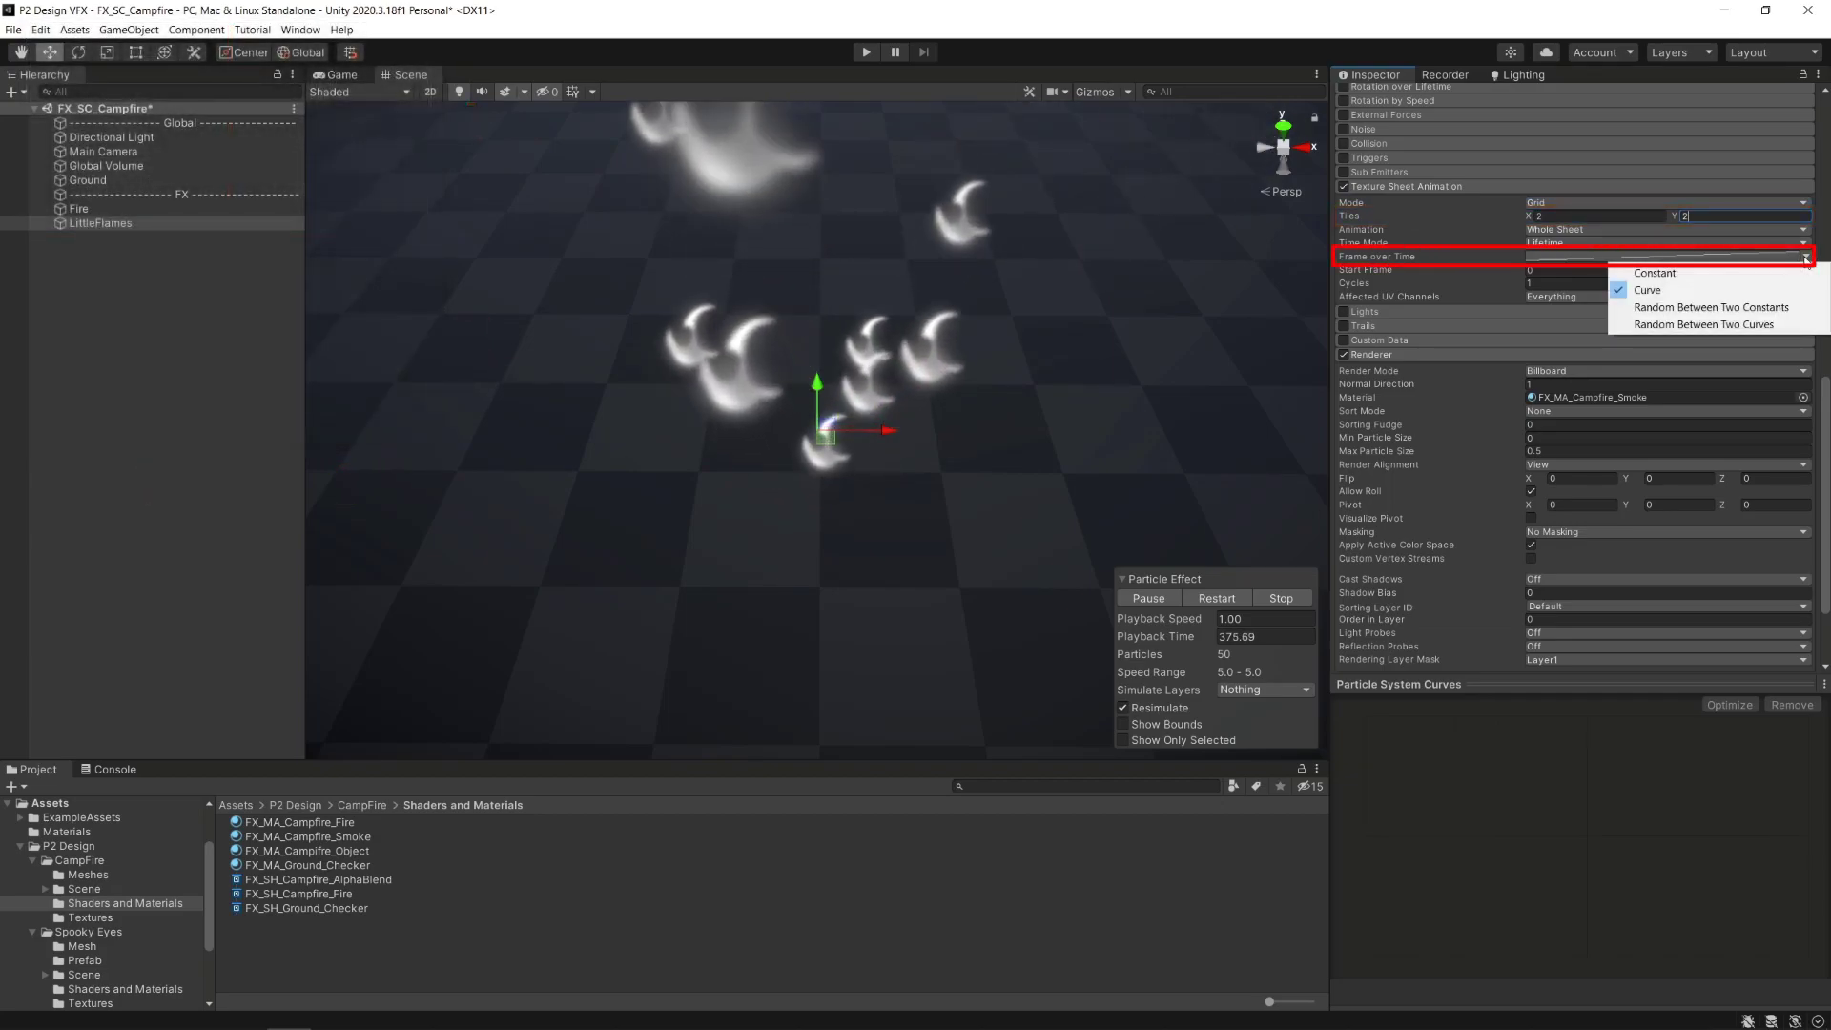
click(1781, 307)
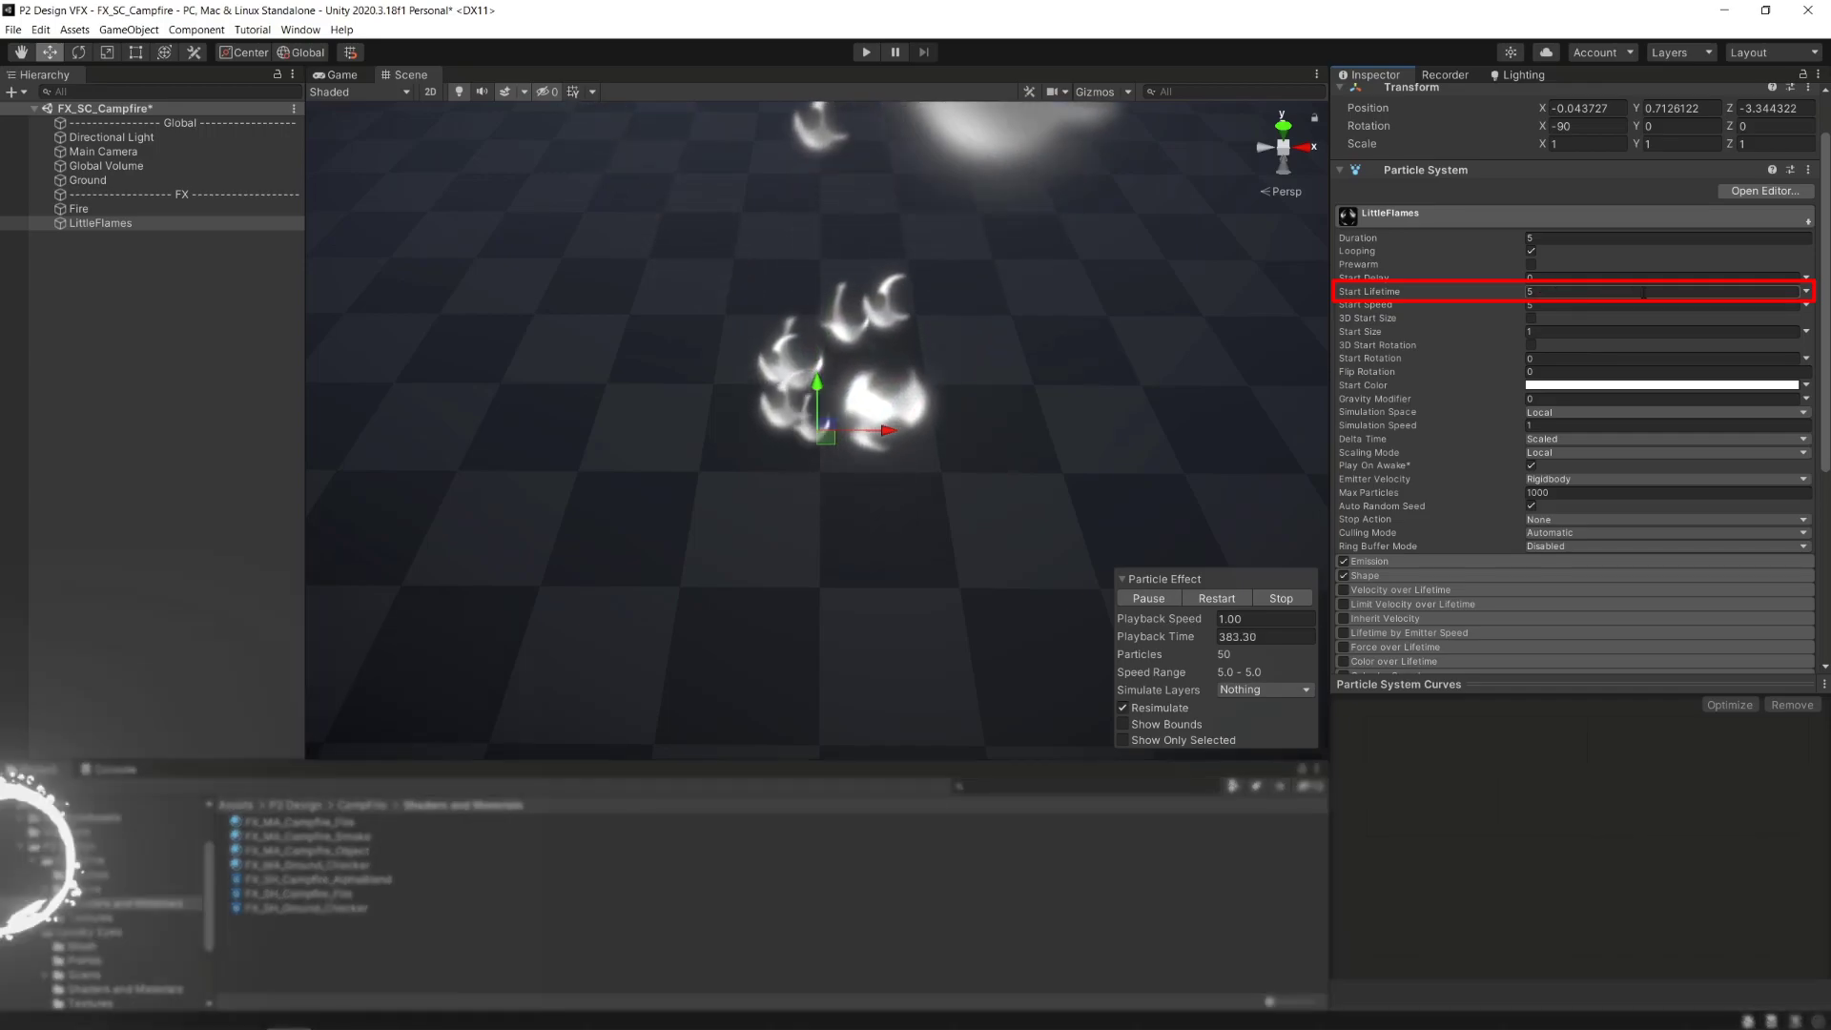
Set the particles' Start Lifetime to a random value between 0.7 and 1.1 and their Start Speed to 0.
click(1806, 292)
click(1712, 343)
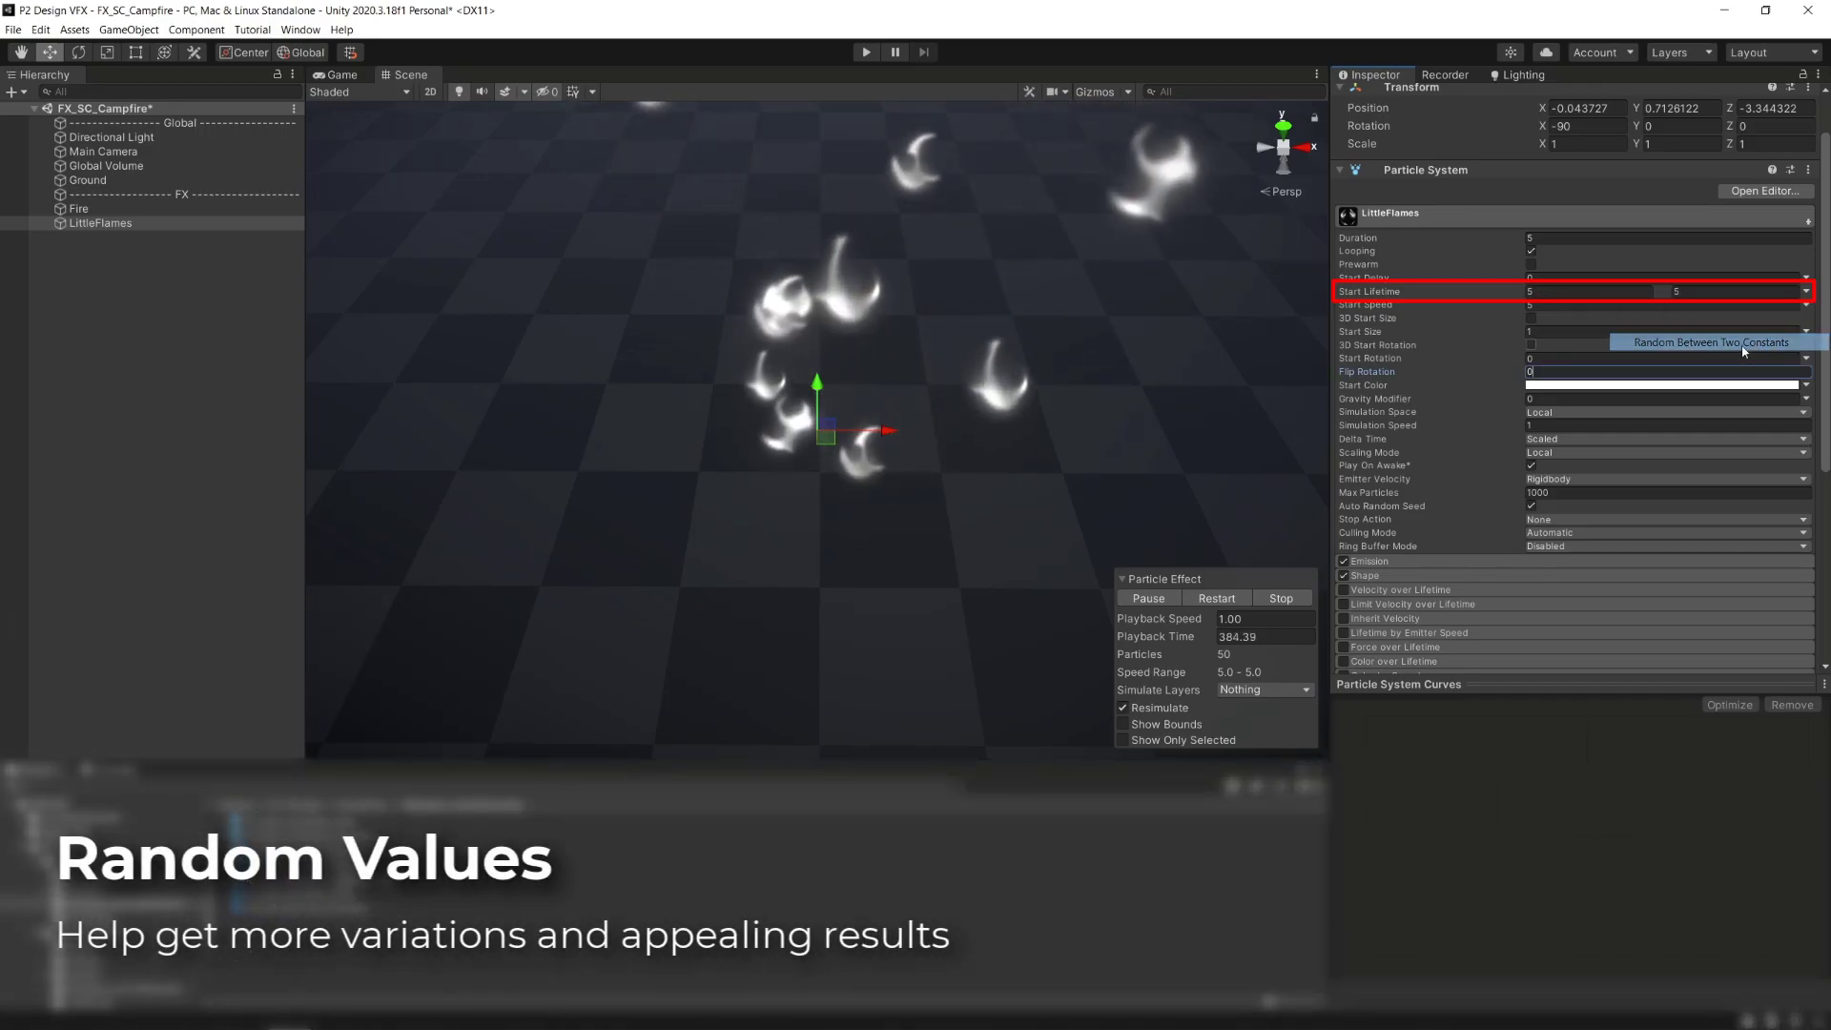
click(1564, 292)
text(0.7)
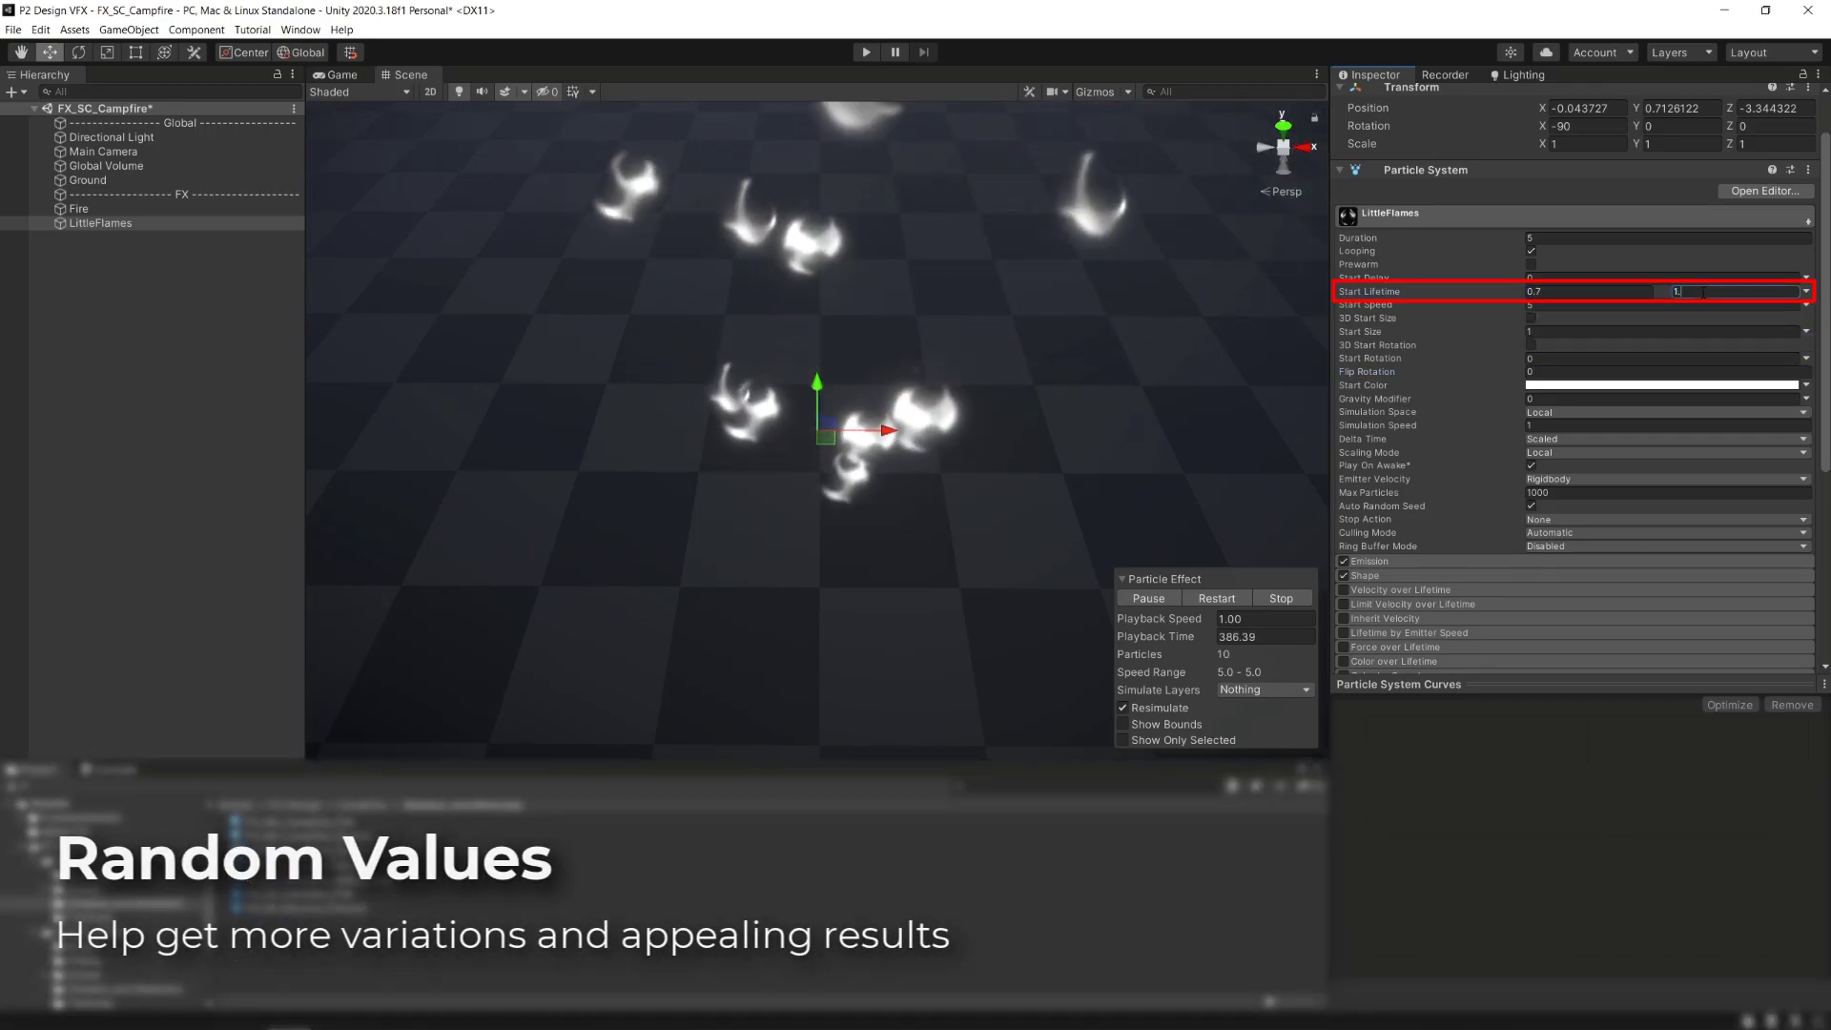
text(1)
key(Tab)
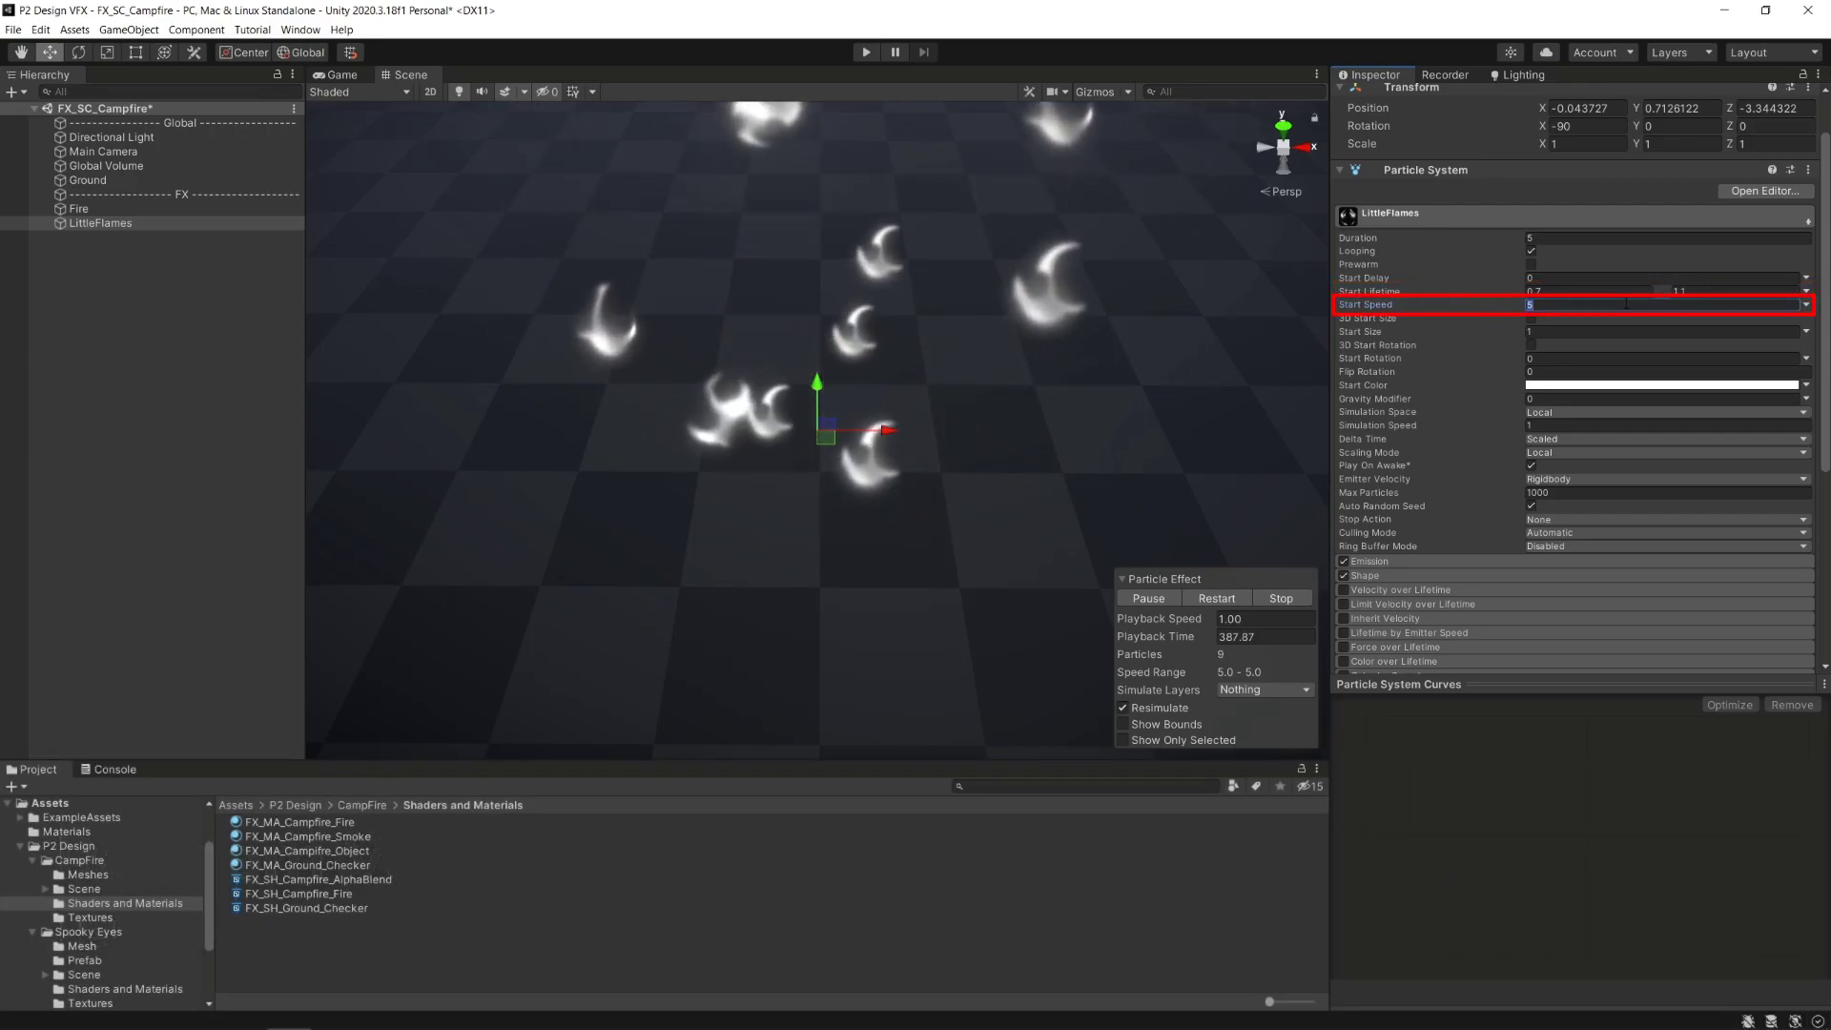
text(0)
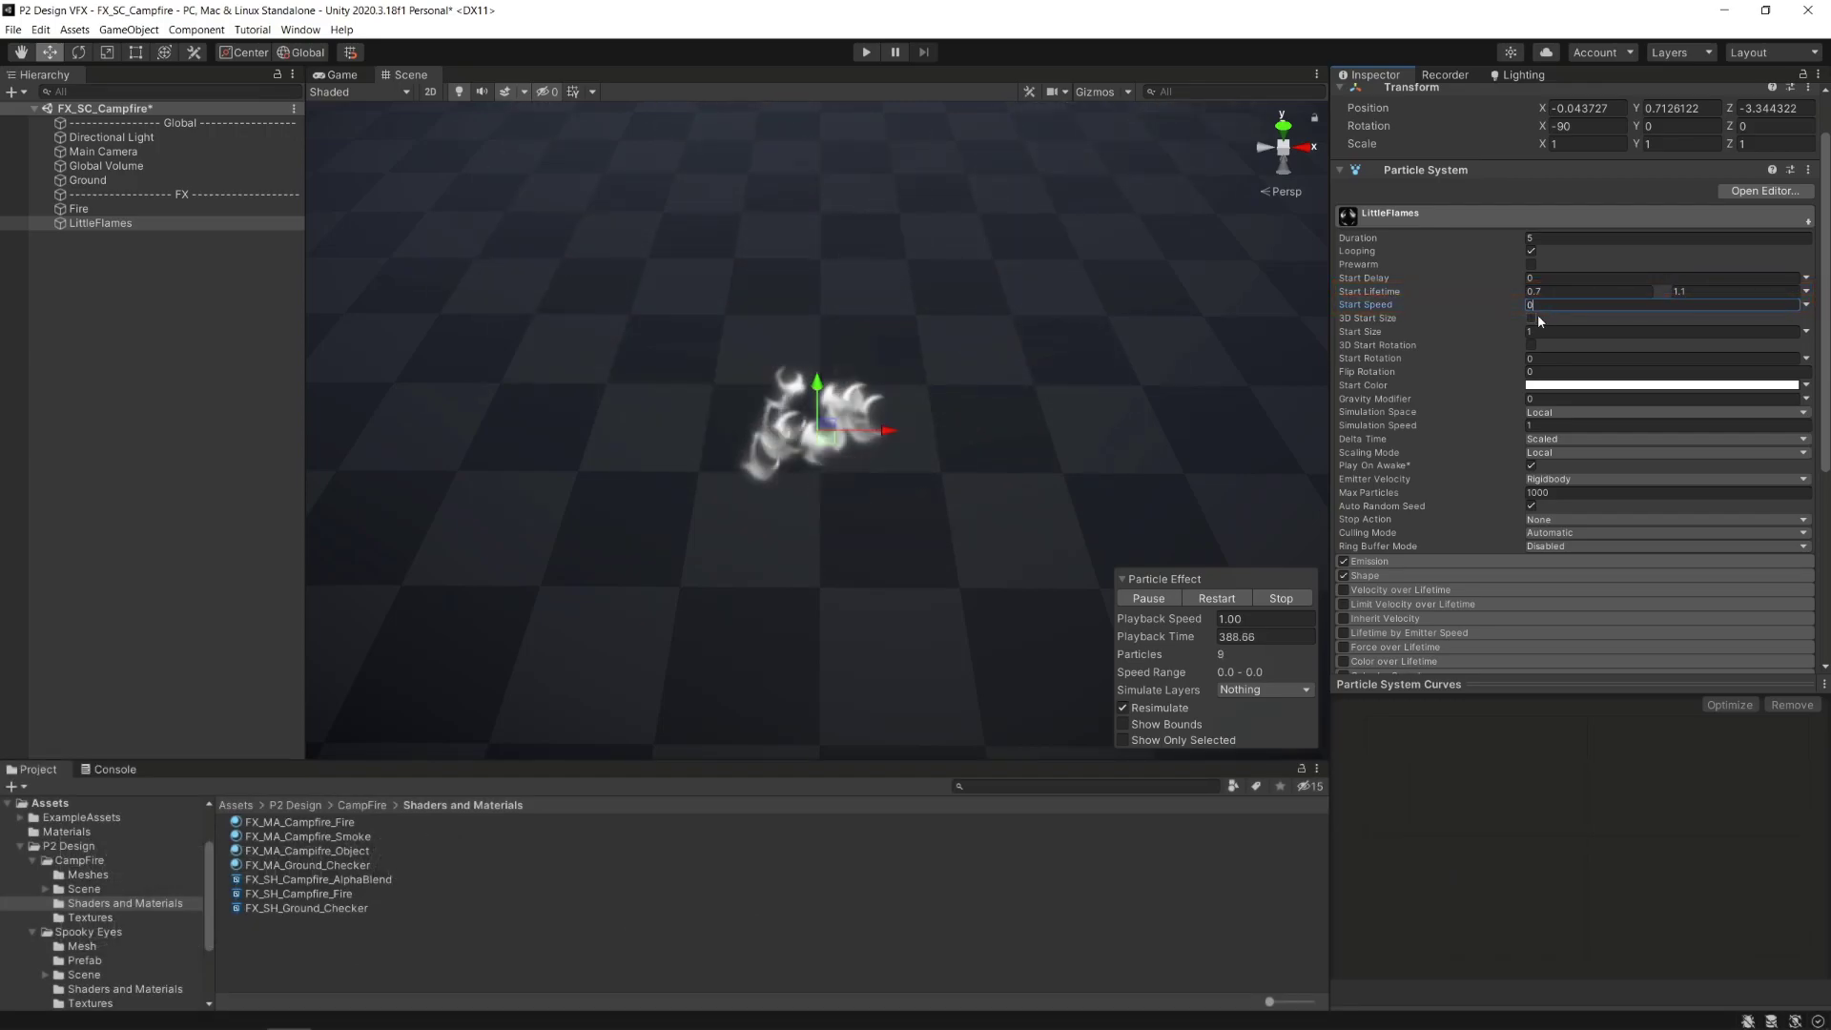
Enable 3D Start Size and randomize it between 1.3 and 1.5 on the X, Y and Z axes.
click(1532, 319)
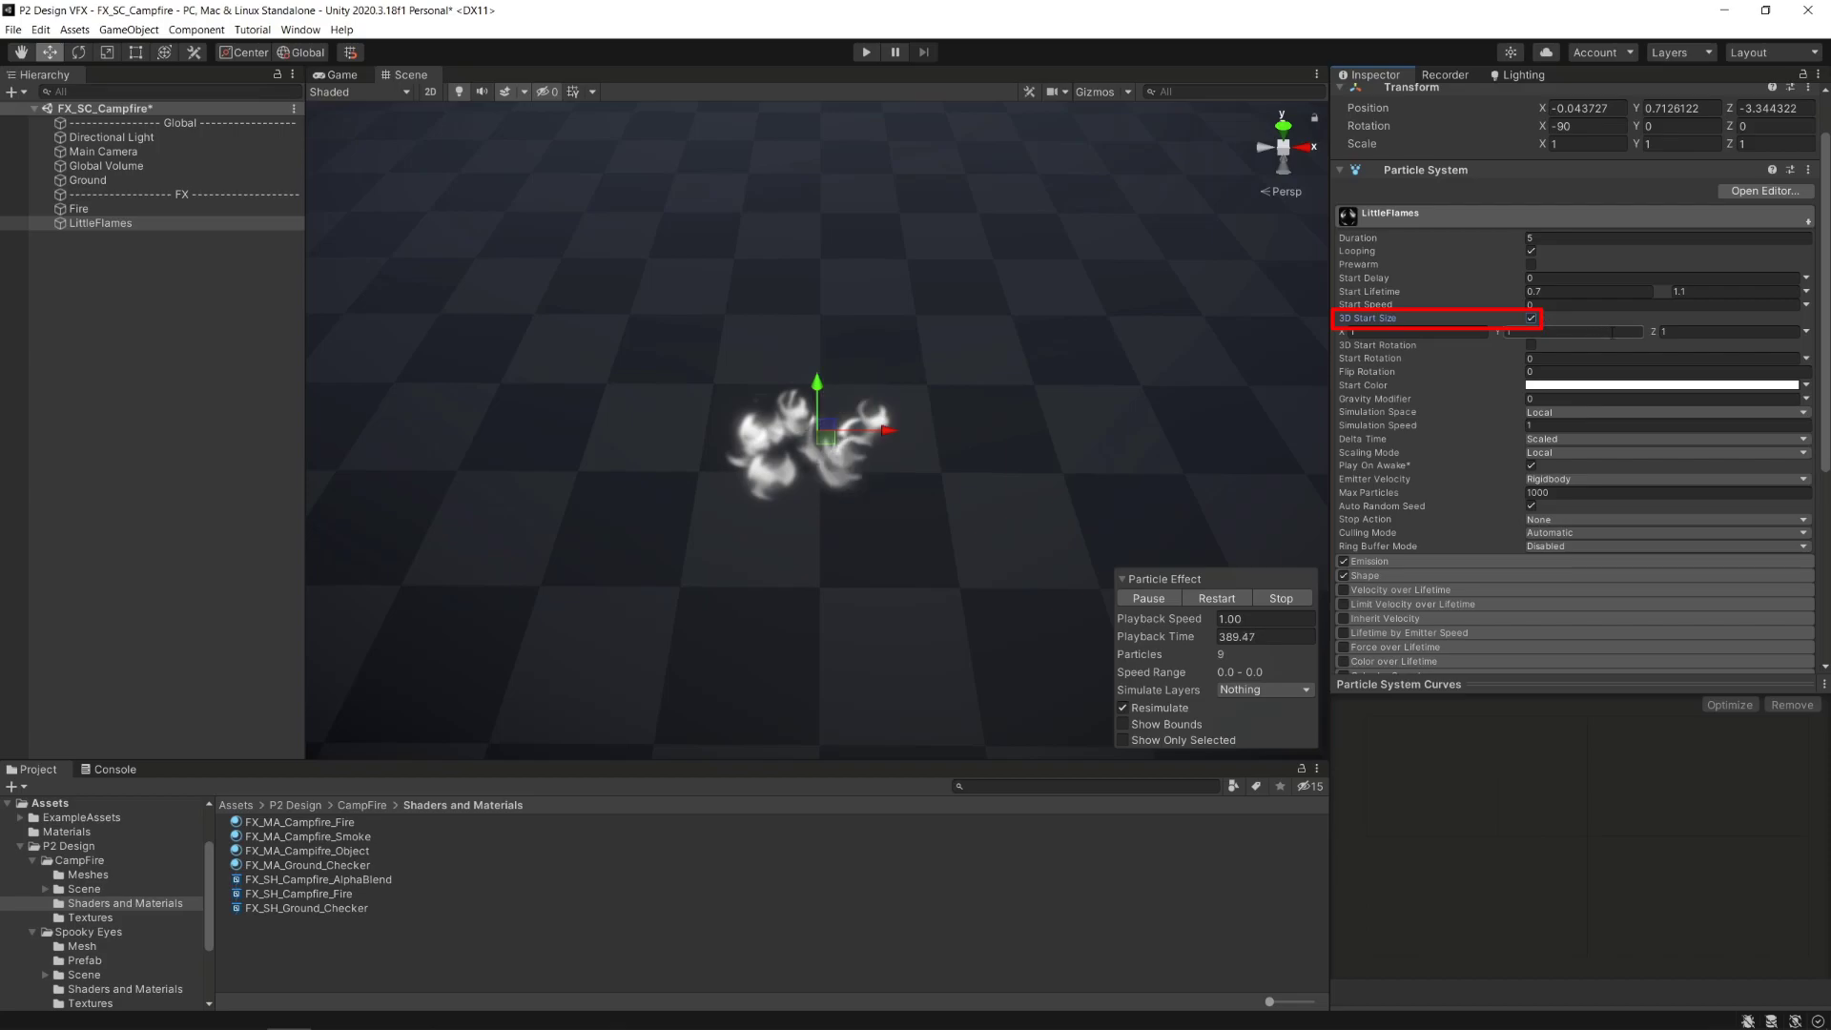
click(1806, 332)
click(1698, 380)
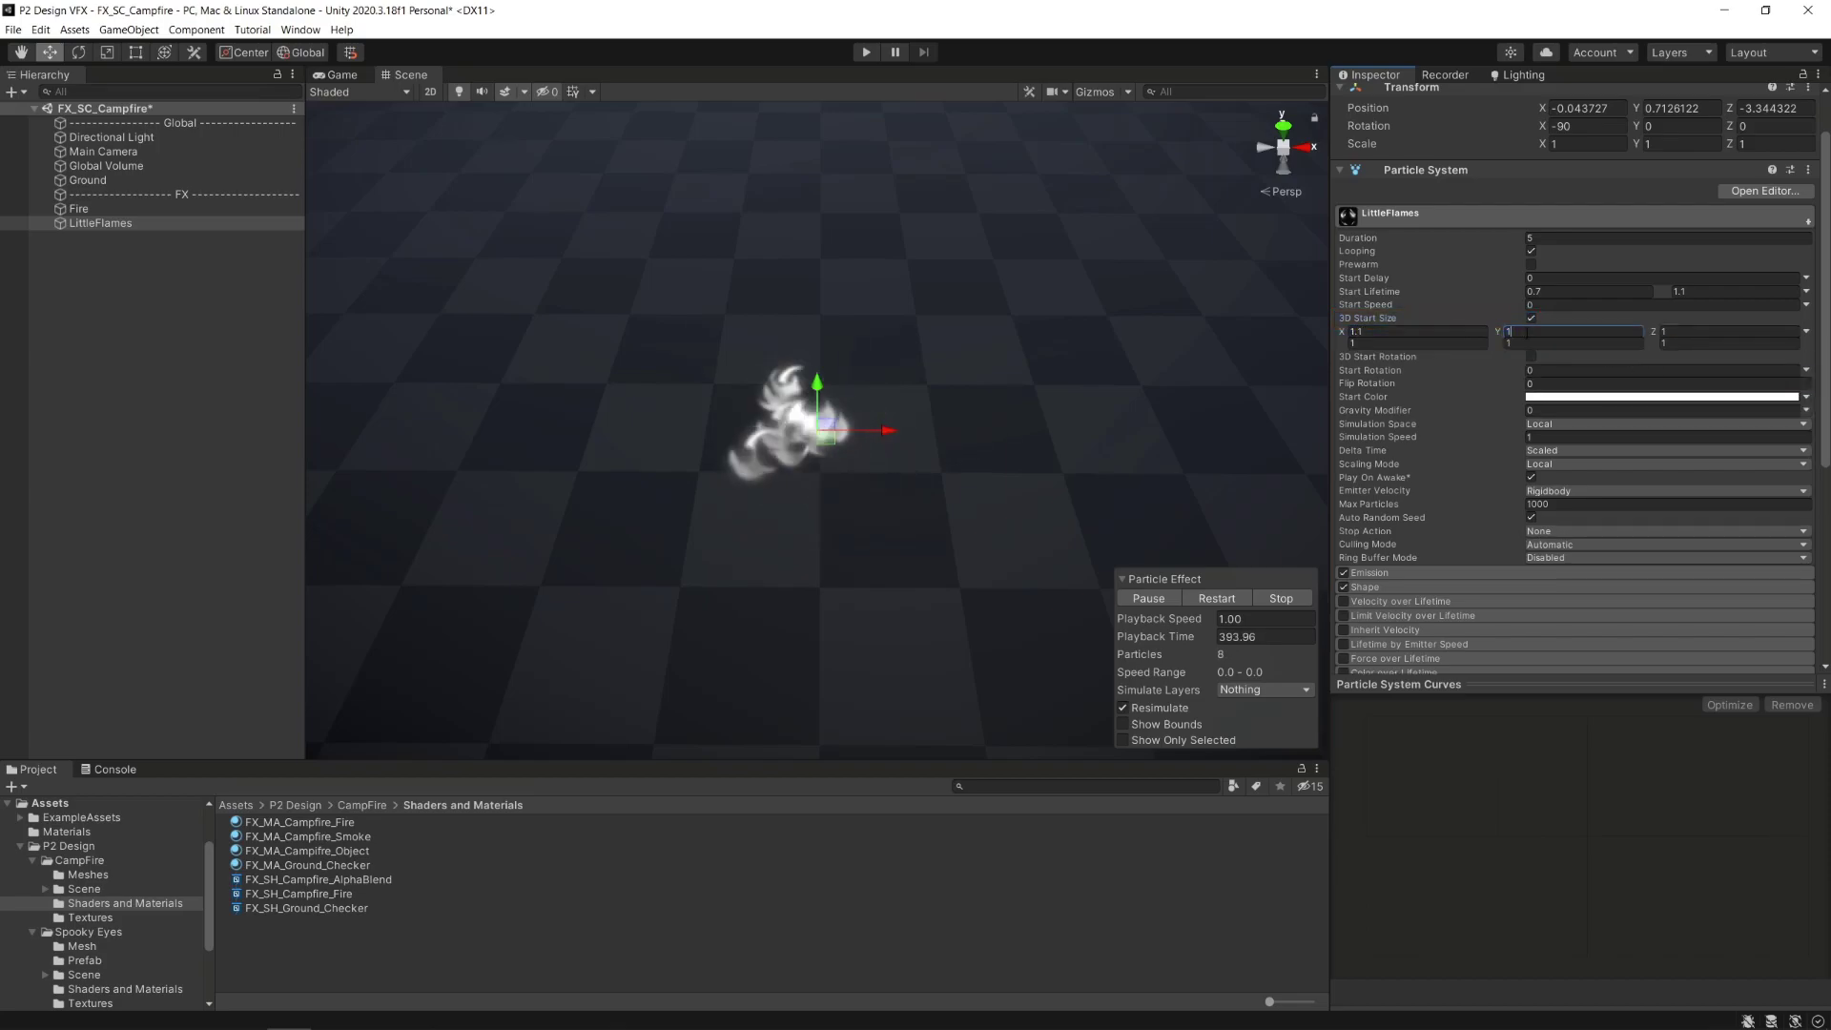
text(.1)
key(Tab)
text(1.1)
key(Tab)
text(1.5)
key(Tab)
text(1.5)
key(Tab)
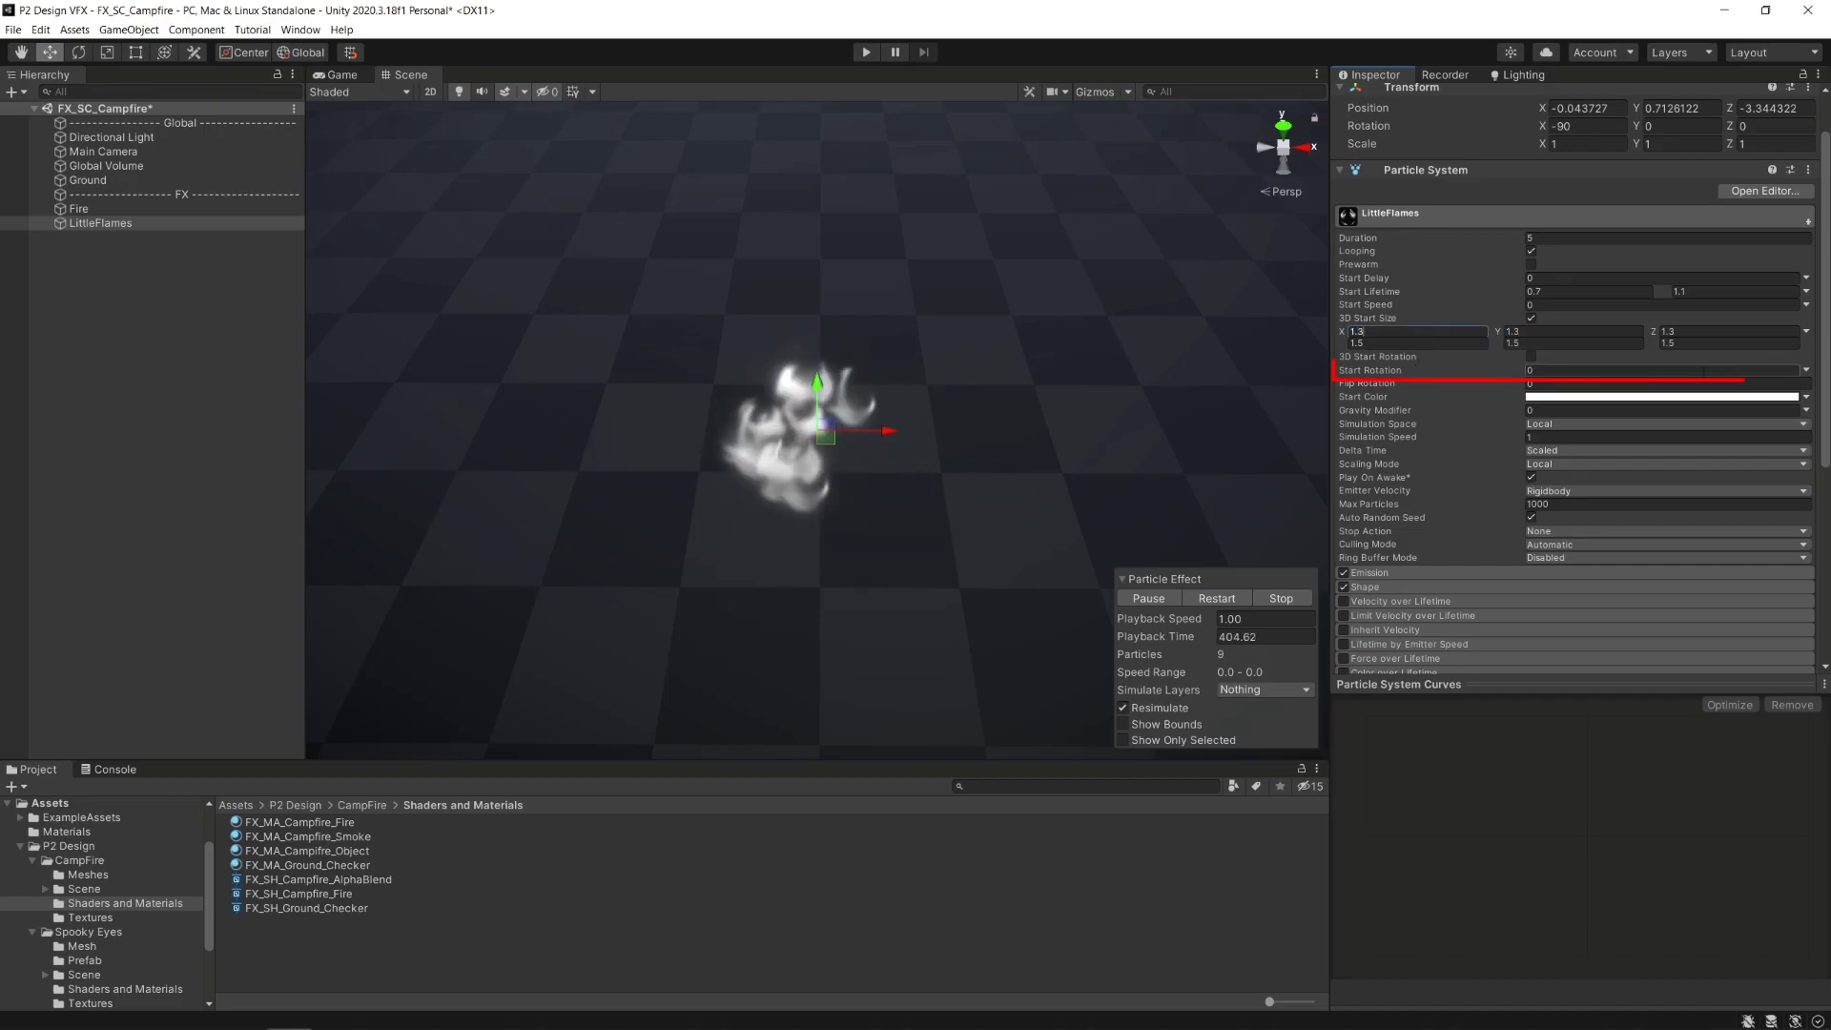
Randomize Start Rotation between 0 and 360 and set the Gravity Modifier to -0.5.
click(1806, 373)
click(1698, 420)
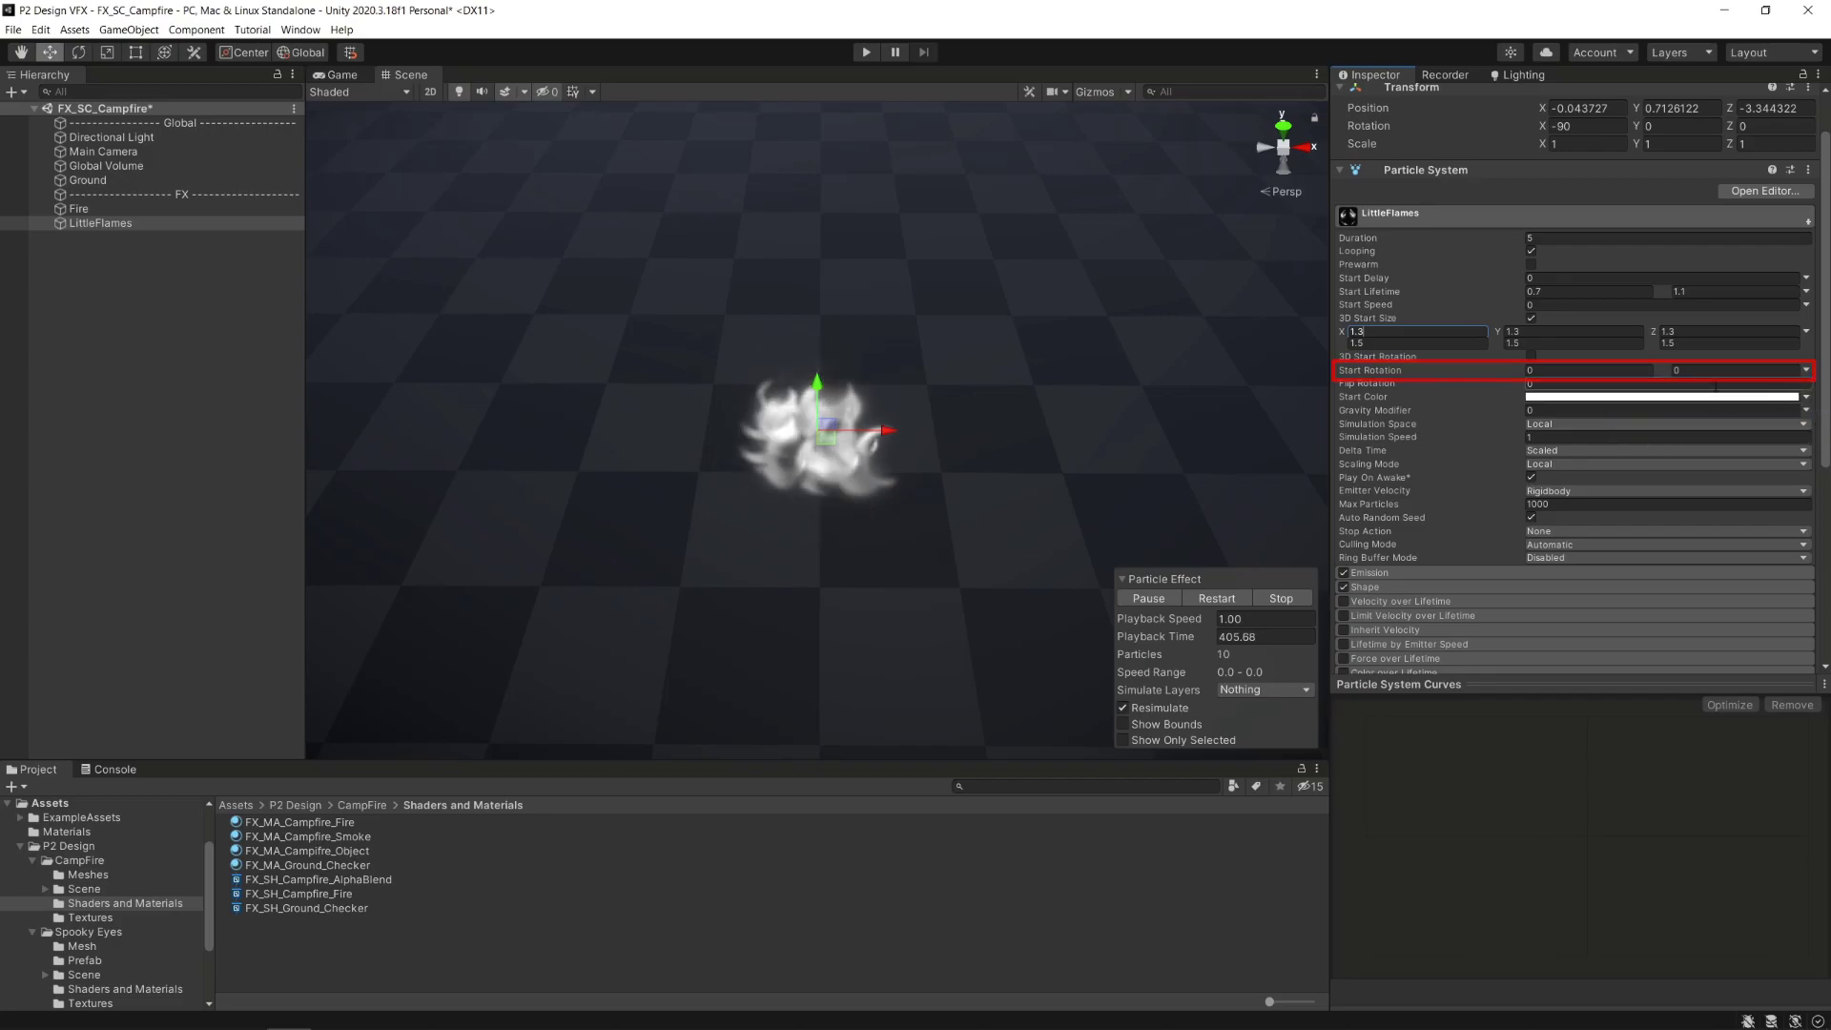
click(1716, 374)
text(360)
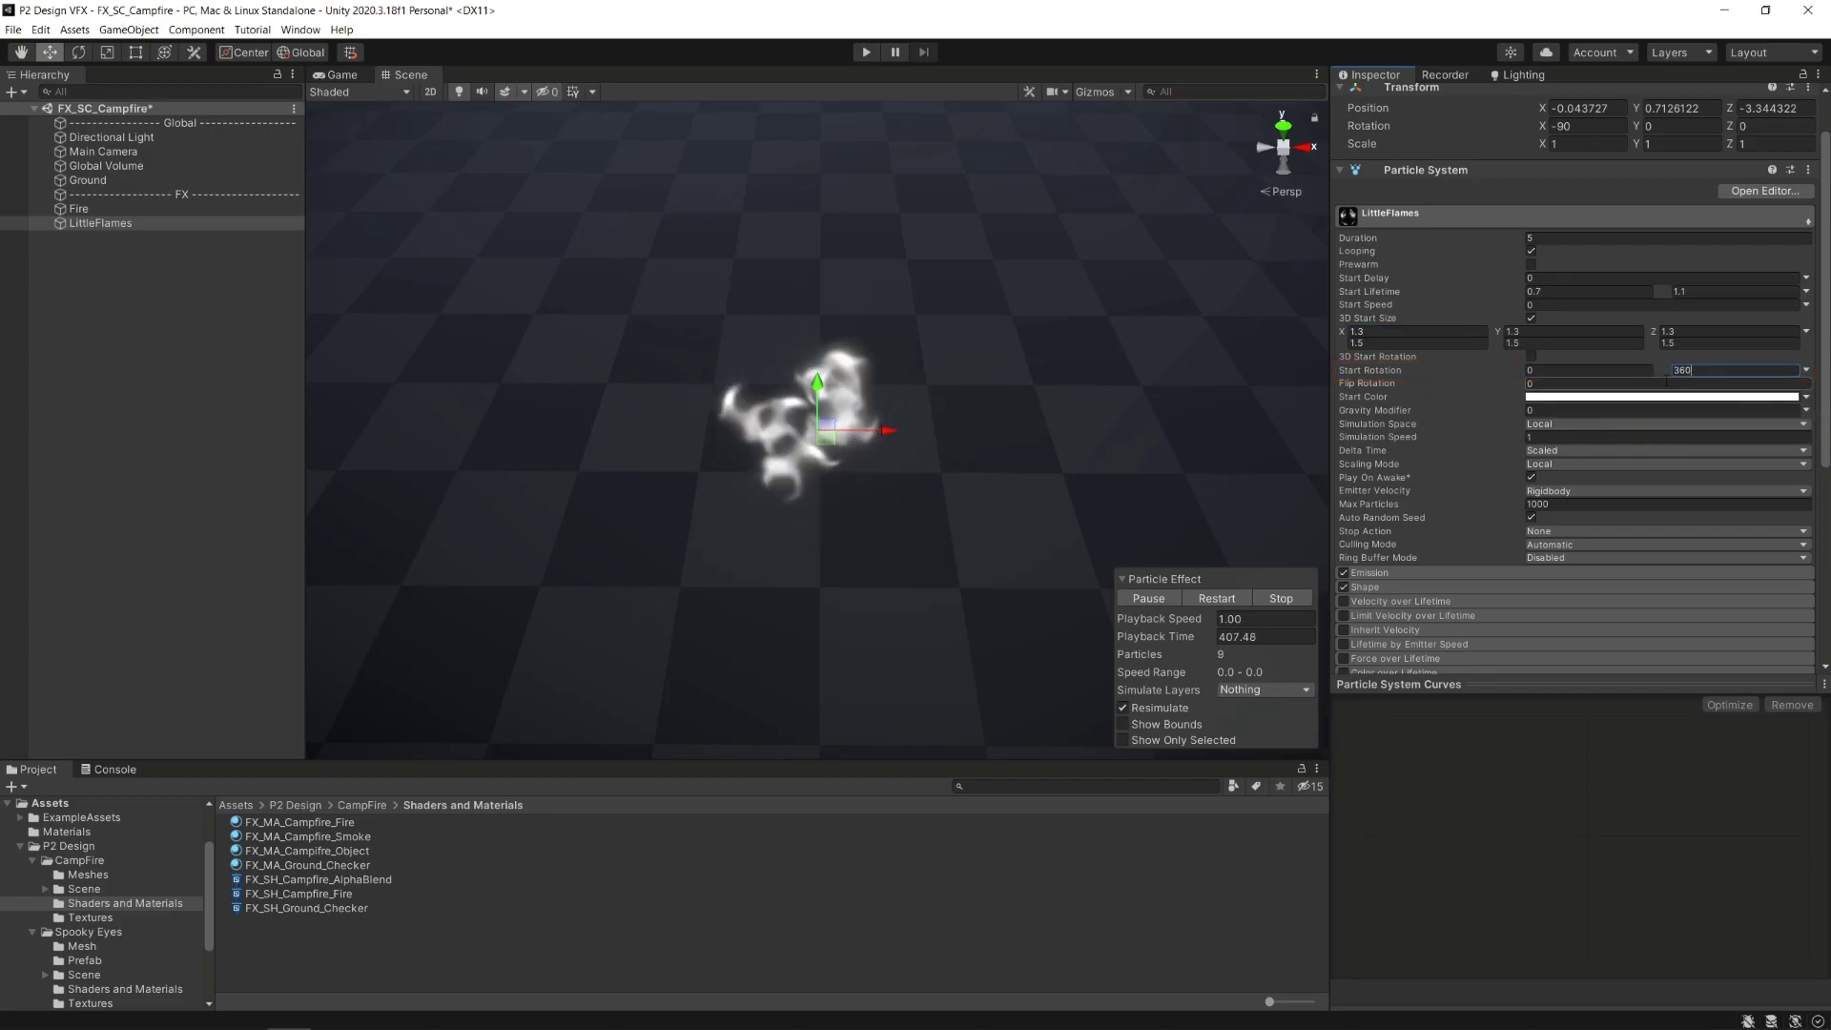
click(1544, 408)
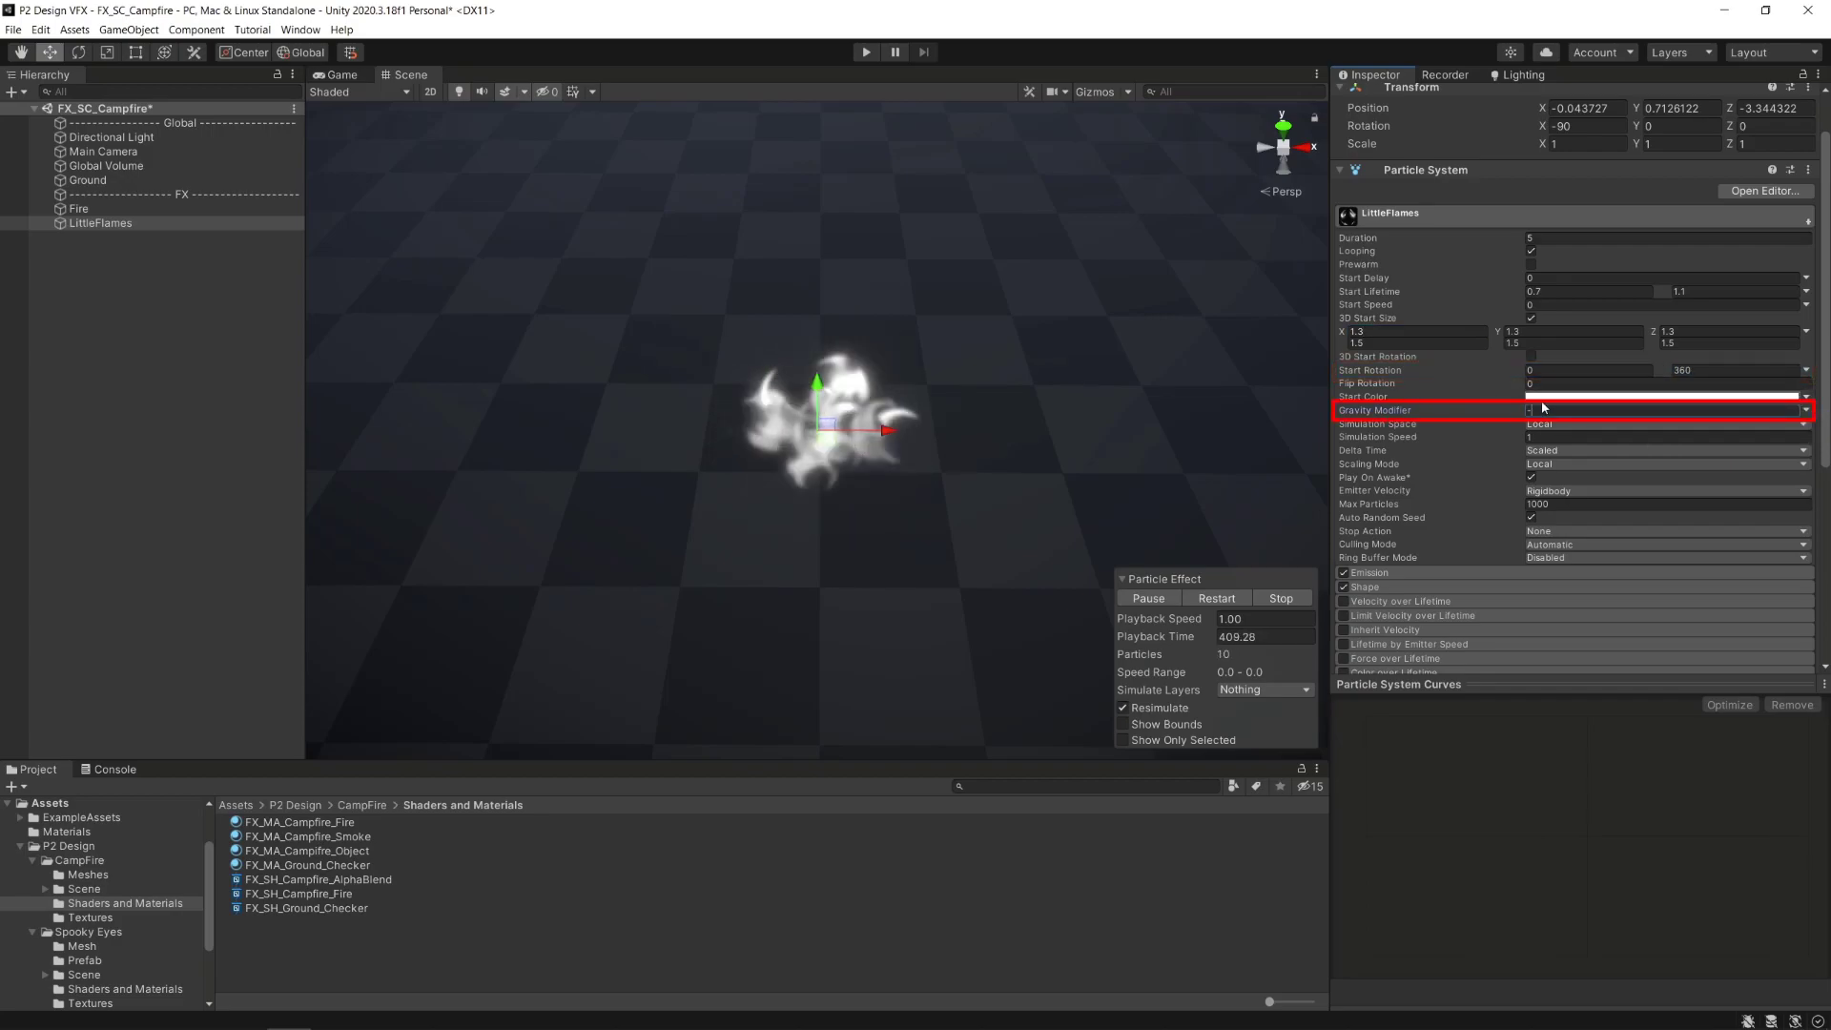
text(-0.5)
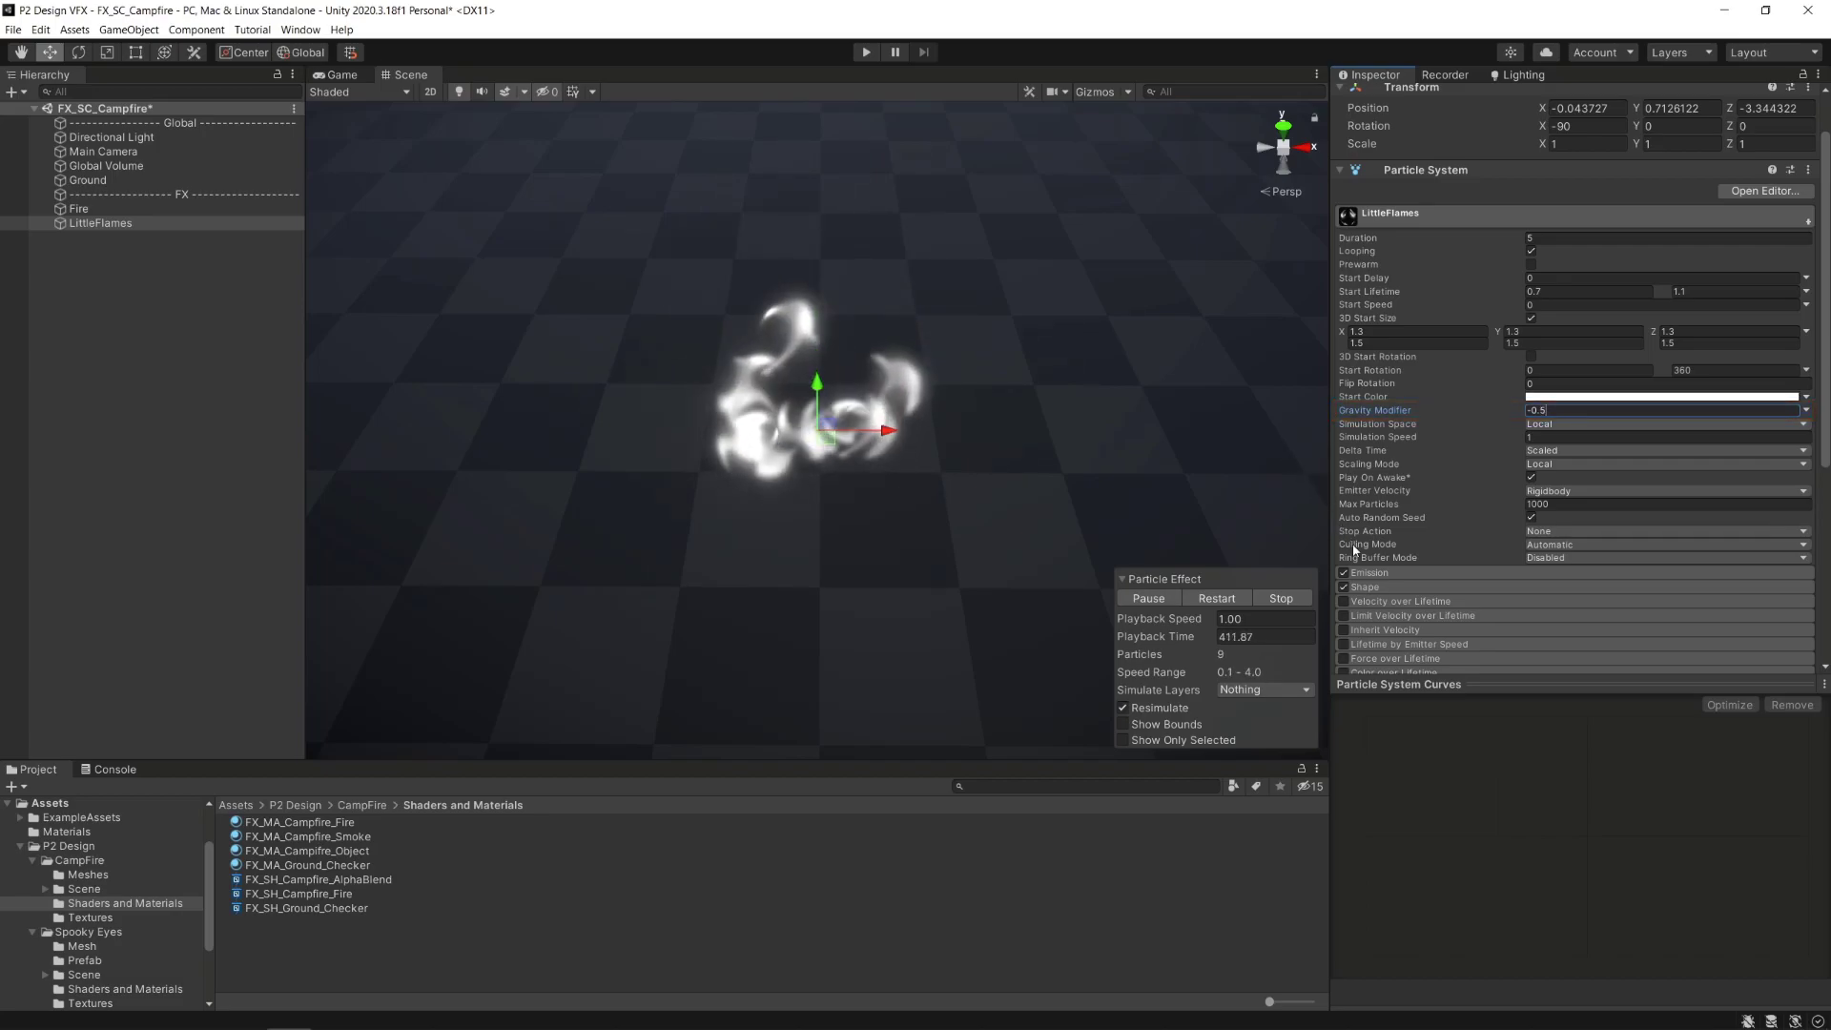
Set the Emission module's Rate over Time to a random value between 10 and 20.
click(1427, 575)
scroll(1668, 510, down, 3)
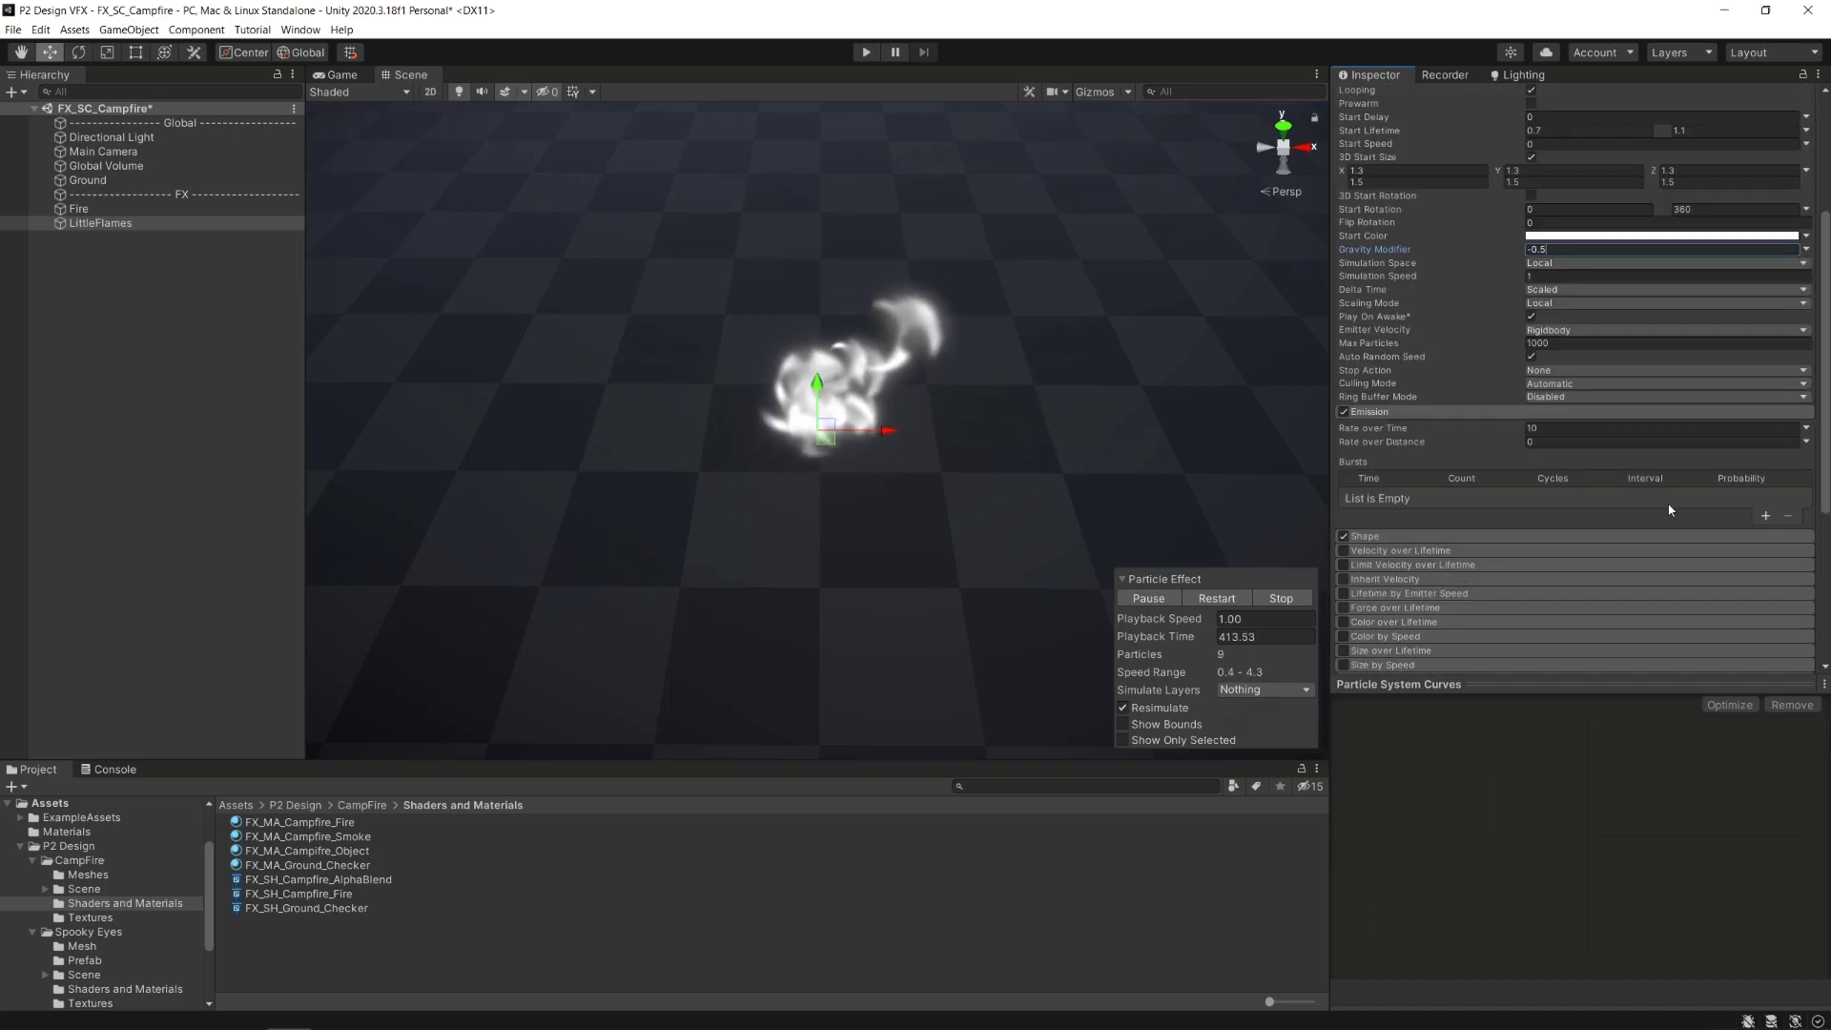
click(1805, 428)
click(1736, 473)
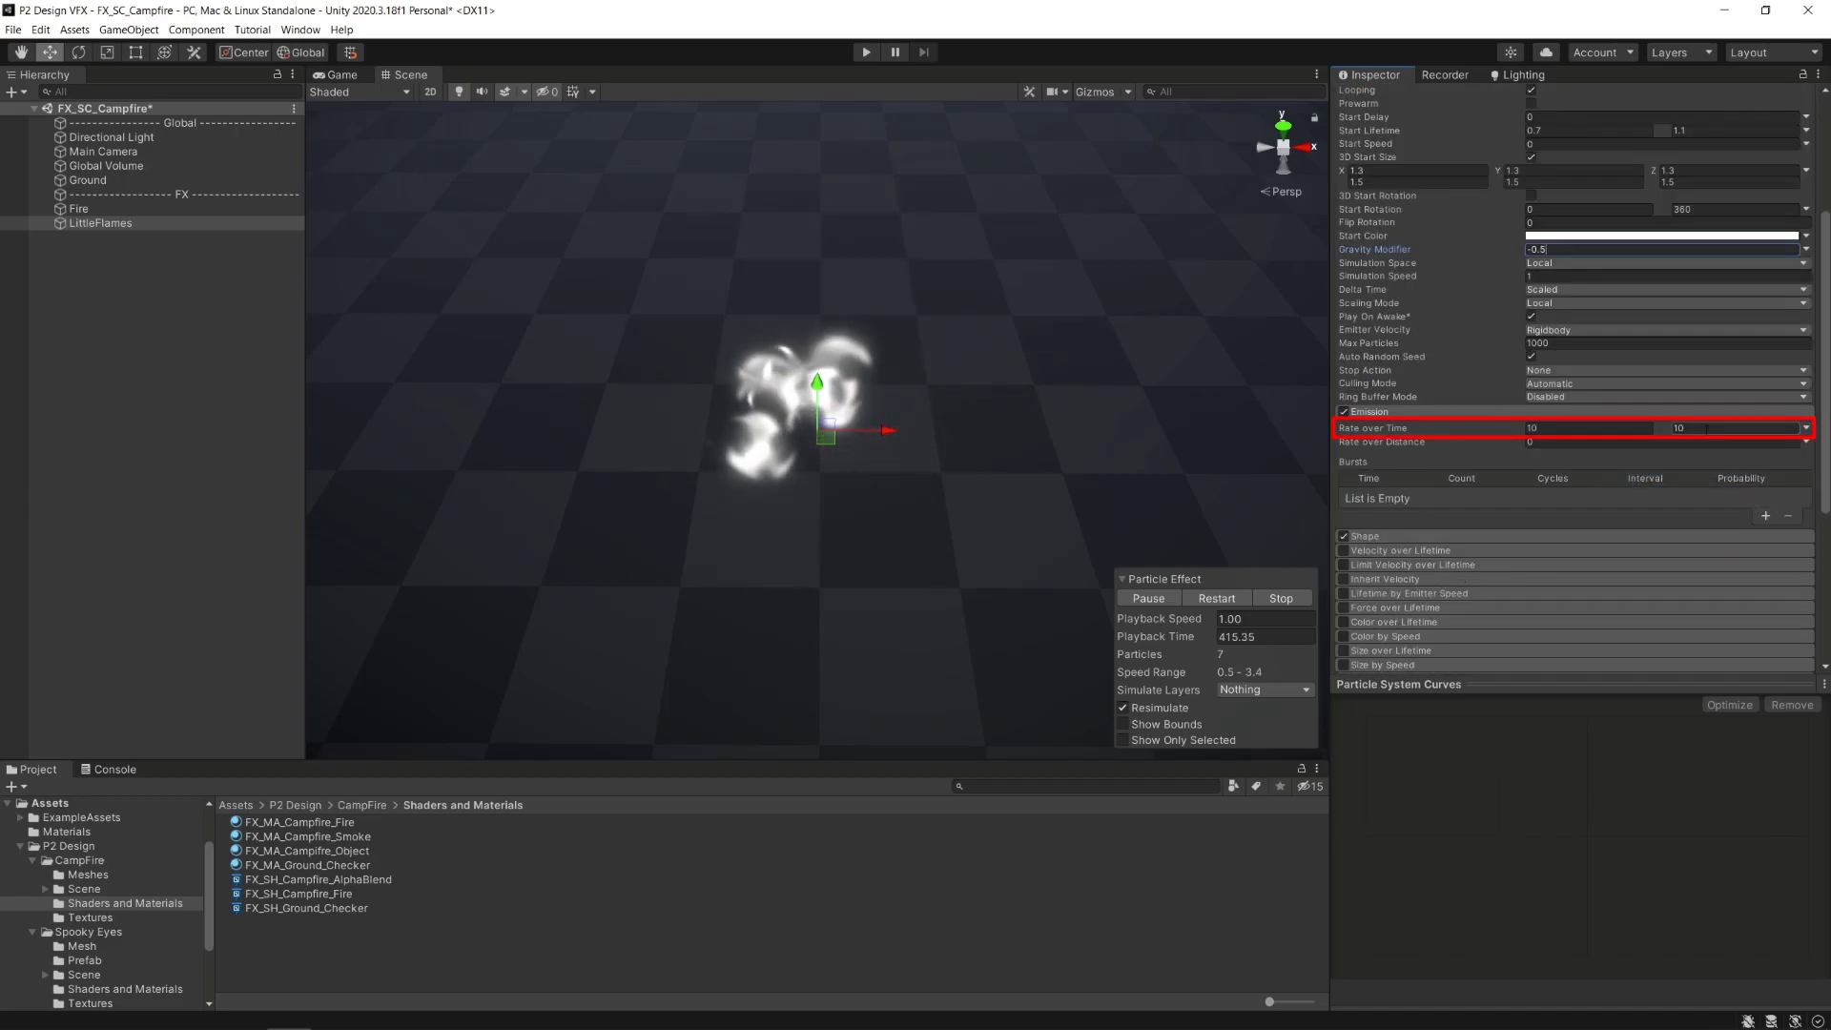
click(1734, 429)
text(20)
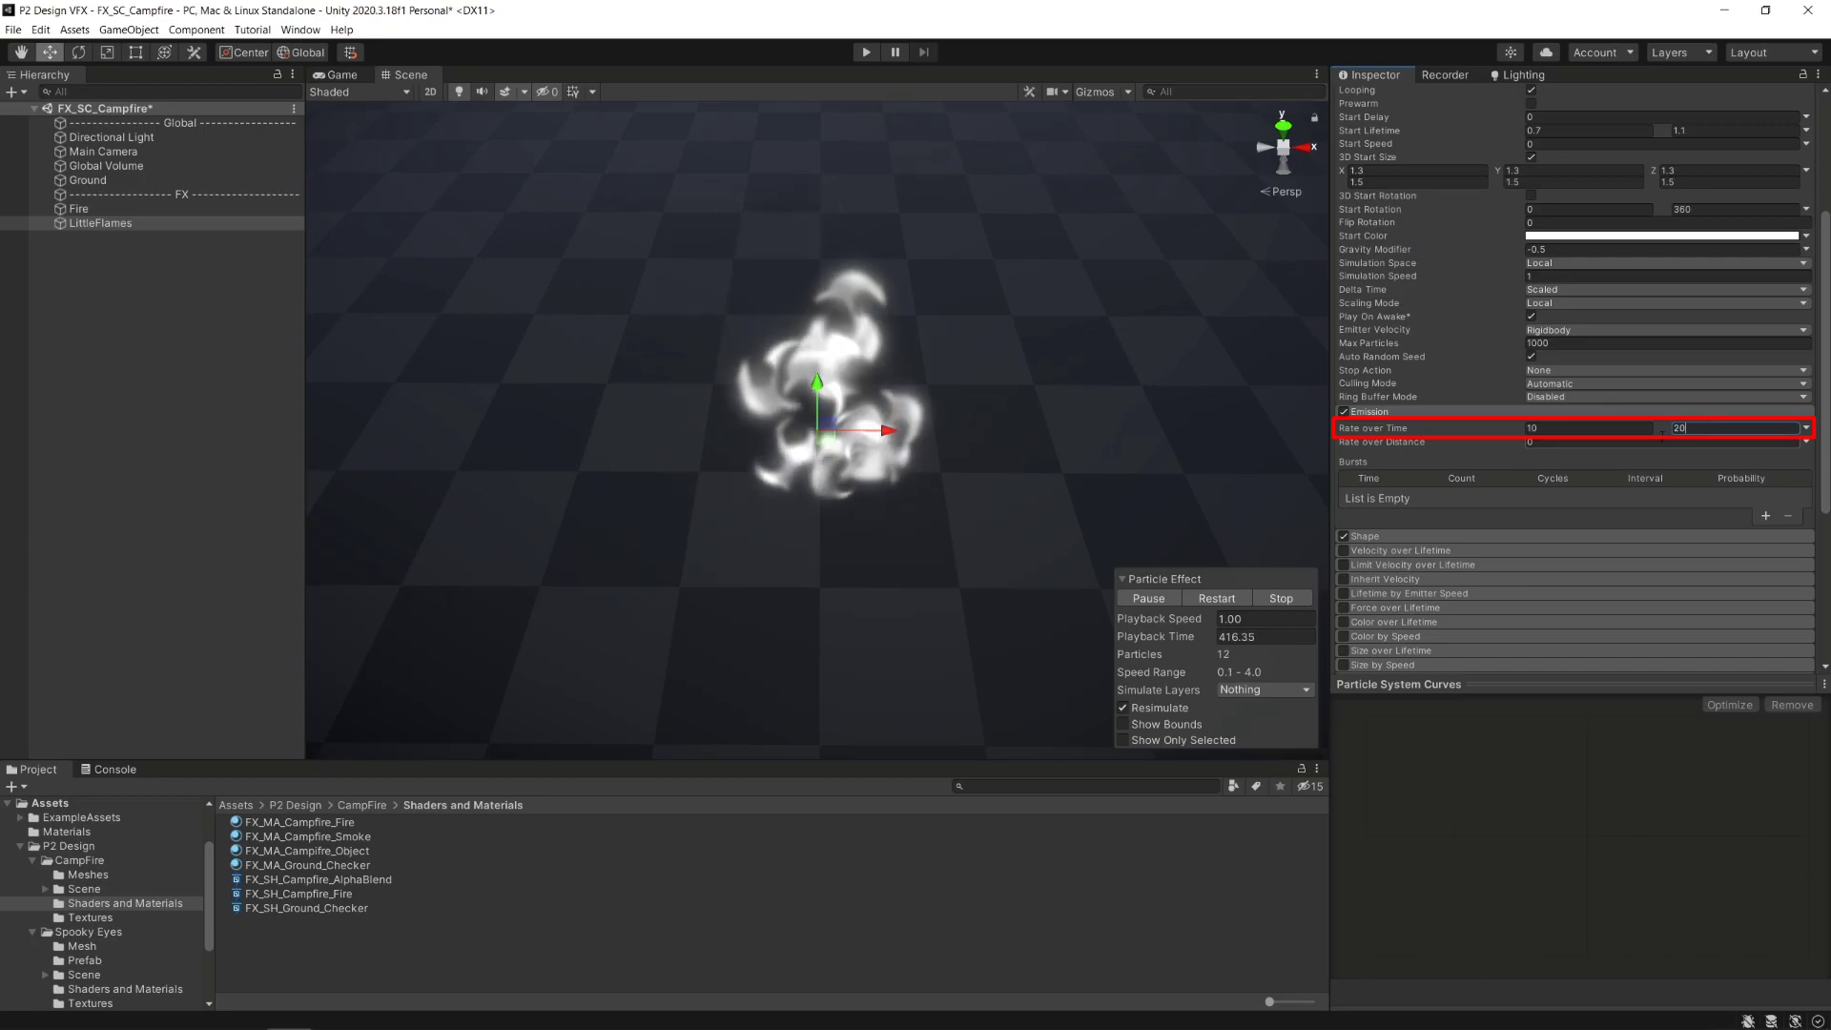
Set the particle emitter's Shape to Hemisphere with a Radius of 0.0001 and a Radius Thickness of 0.
click(1497, 537)
scroll(1497, 538, down, 3)
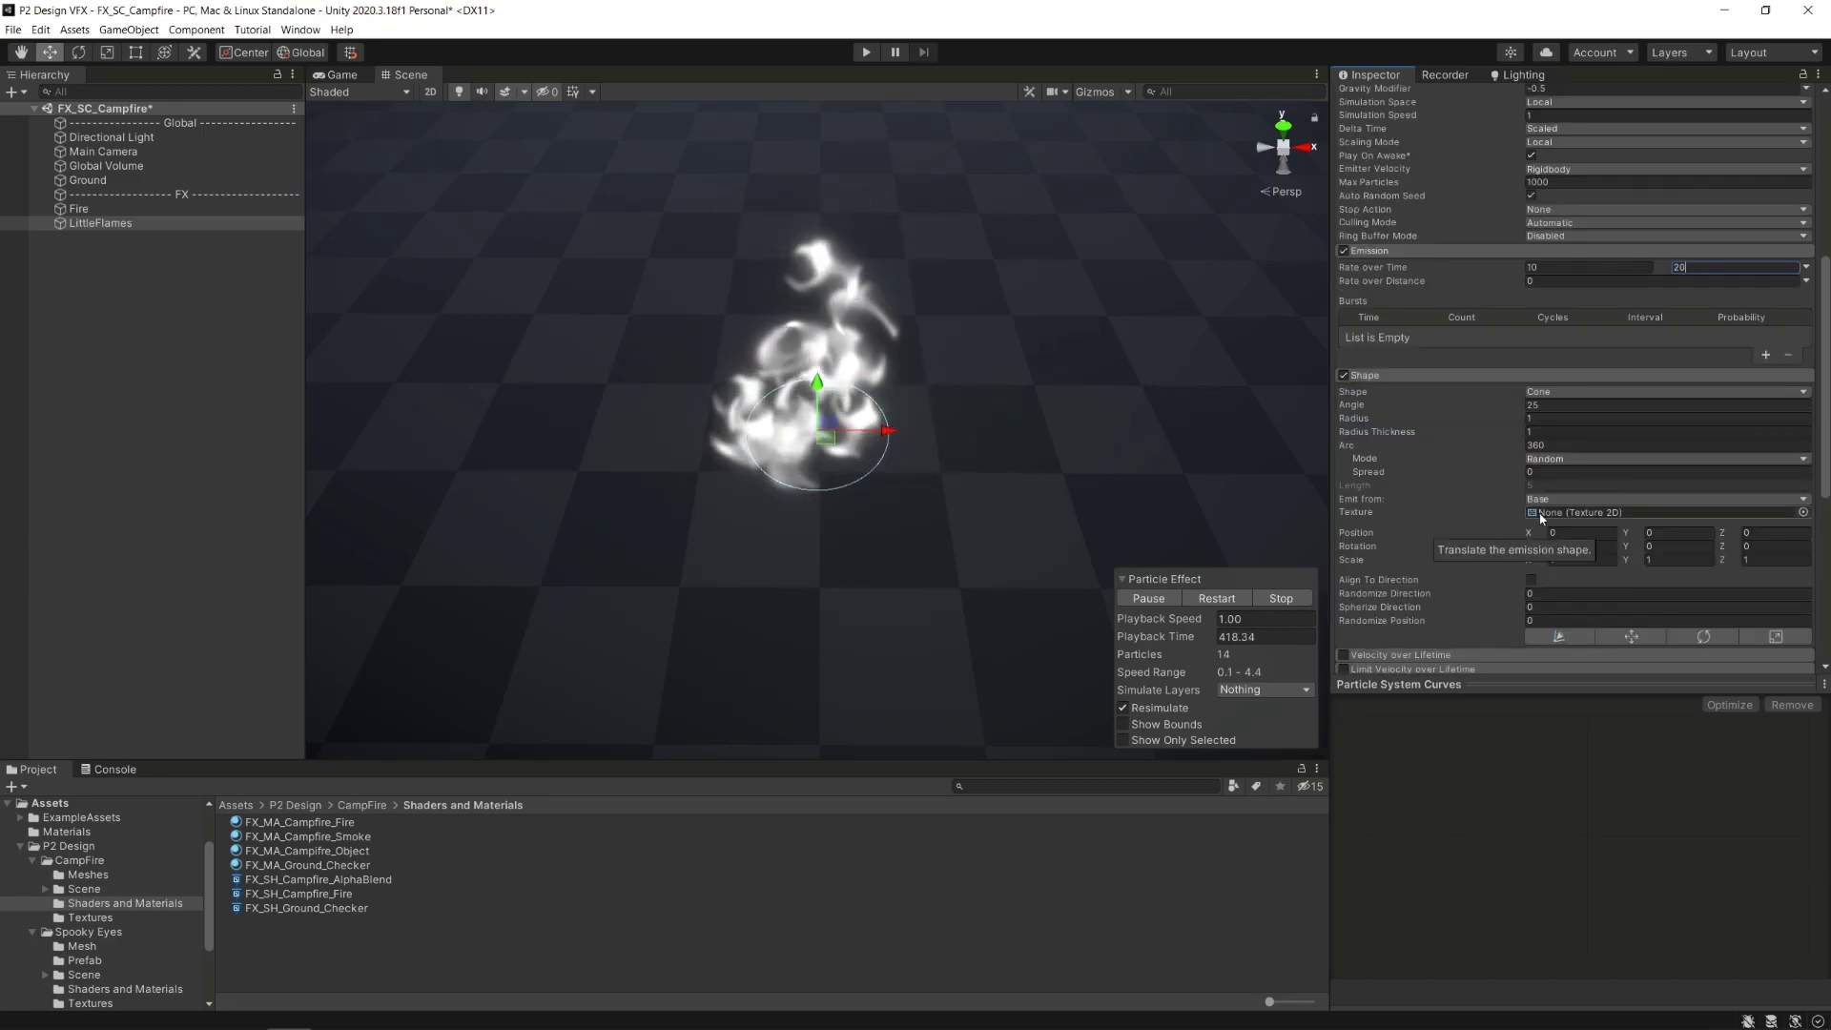
click(1592, 393)
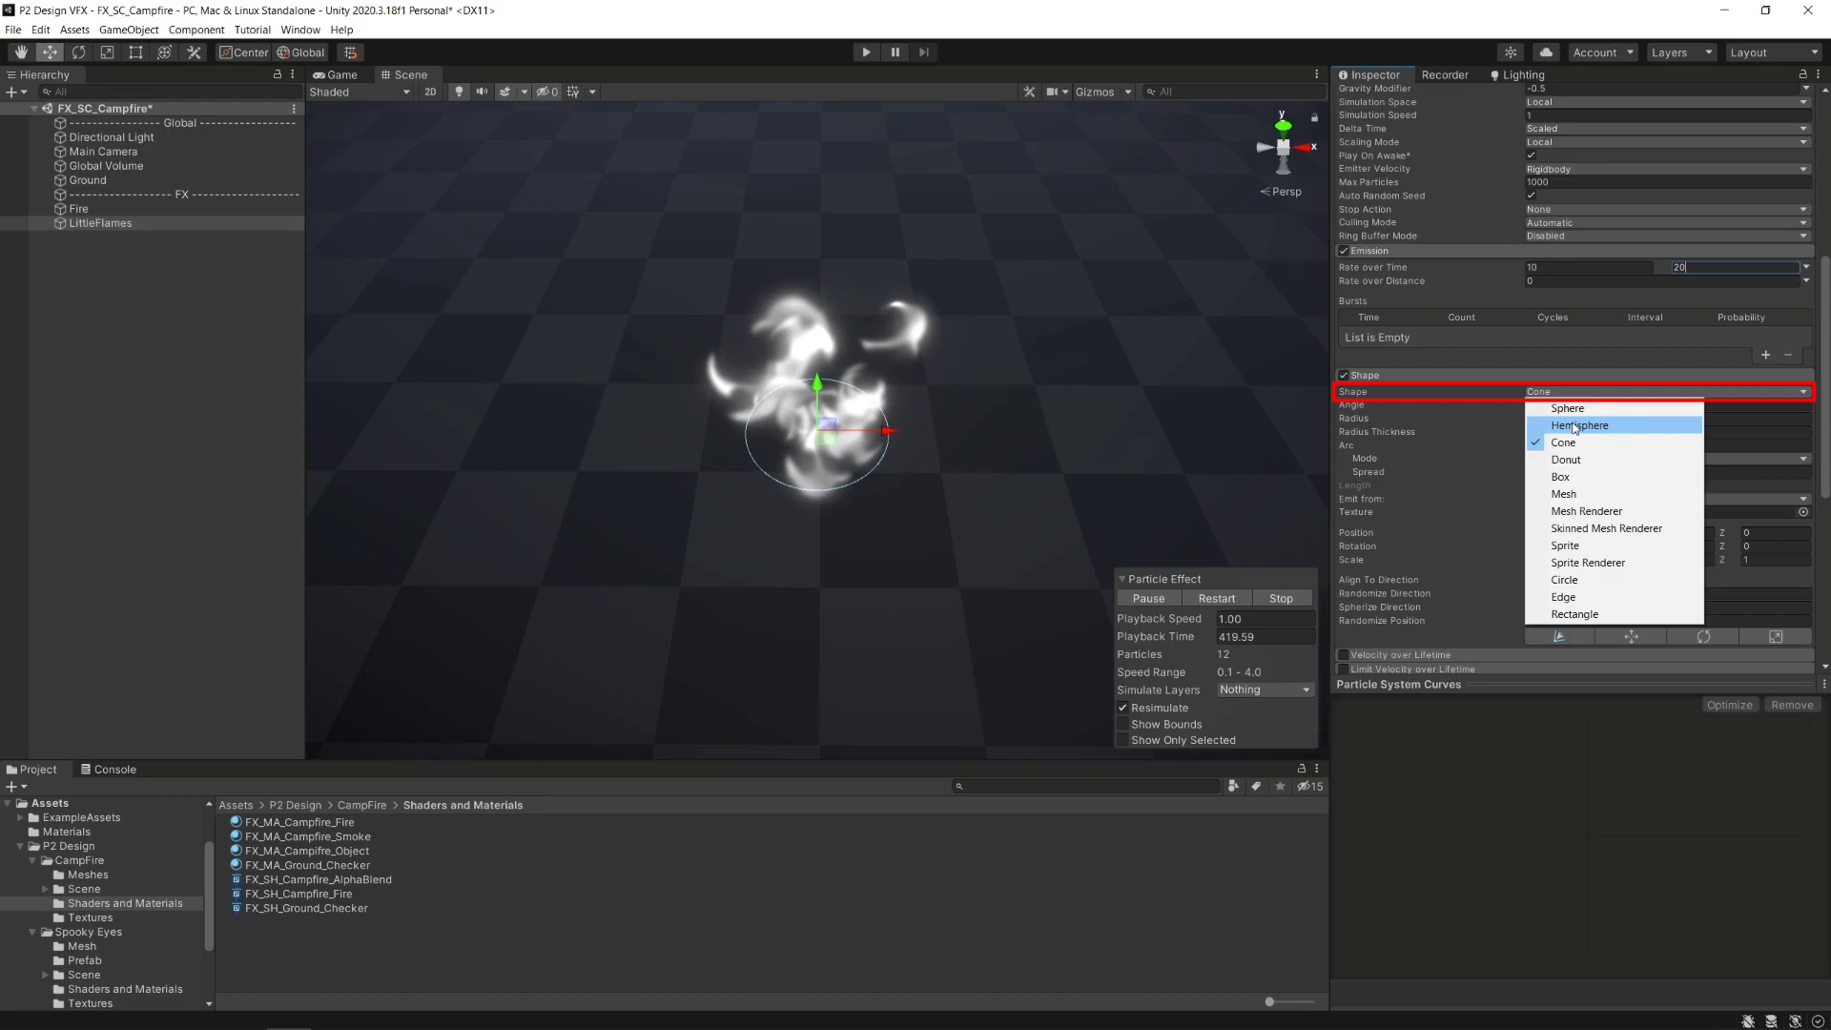
click(1576, 426)
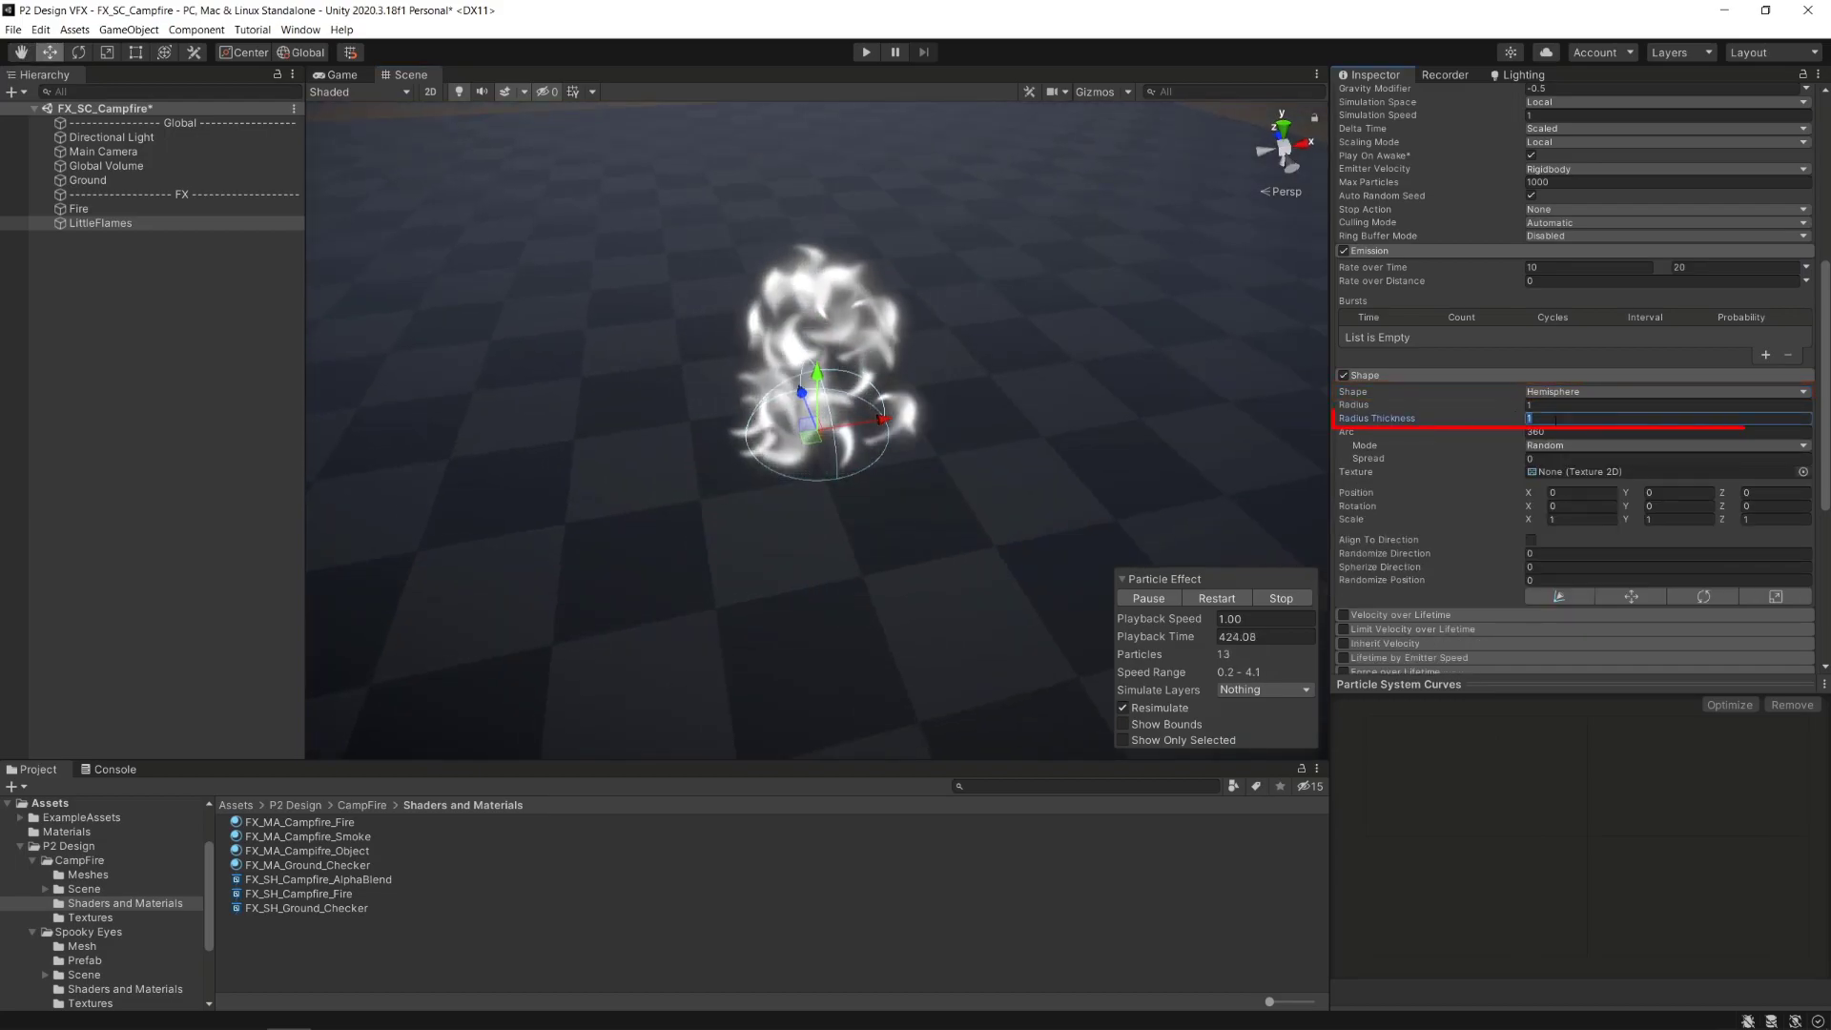
drag(1517, 406, 1449, 413)
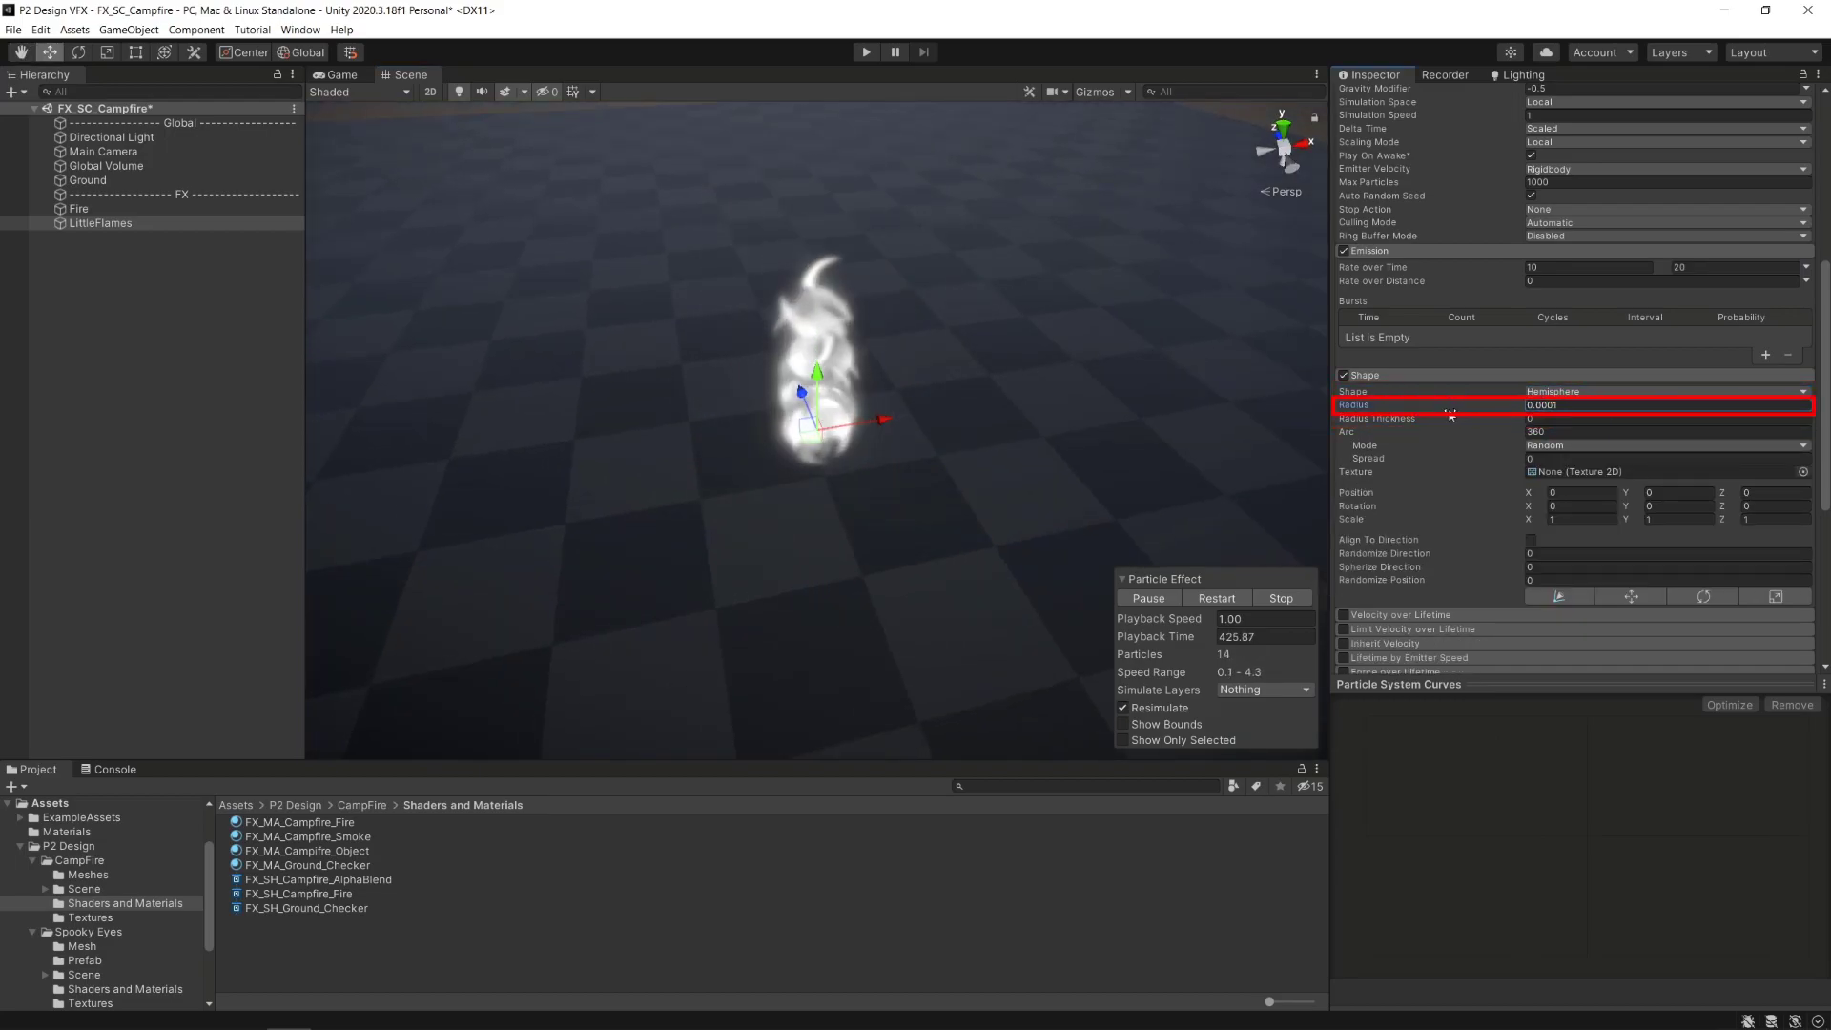
Enable Limit Velocity over Lifetime, turn off Multiply by Size and Multiply by Velocity, and set Dampen to 1.
scroll(1450, 449, down, 6)
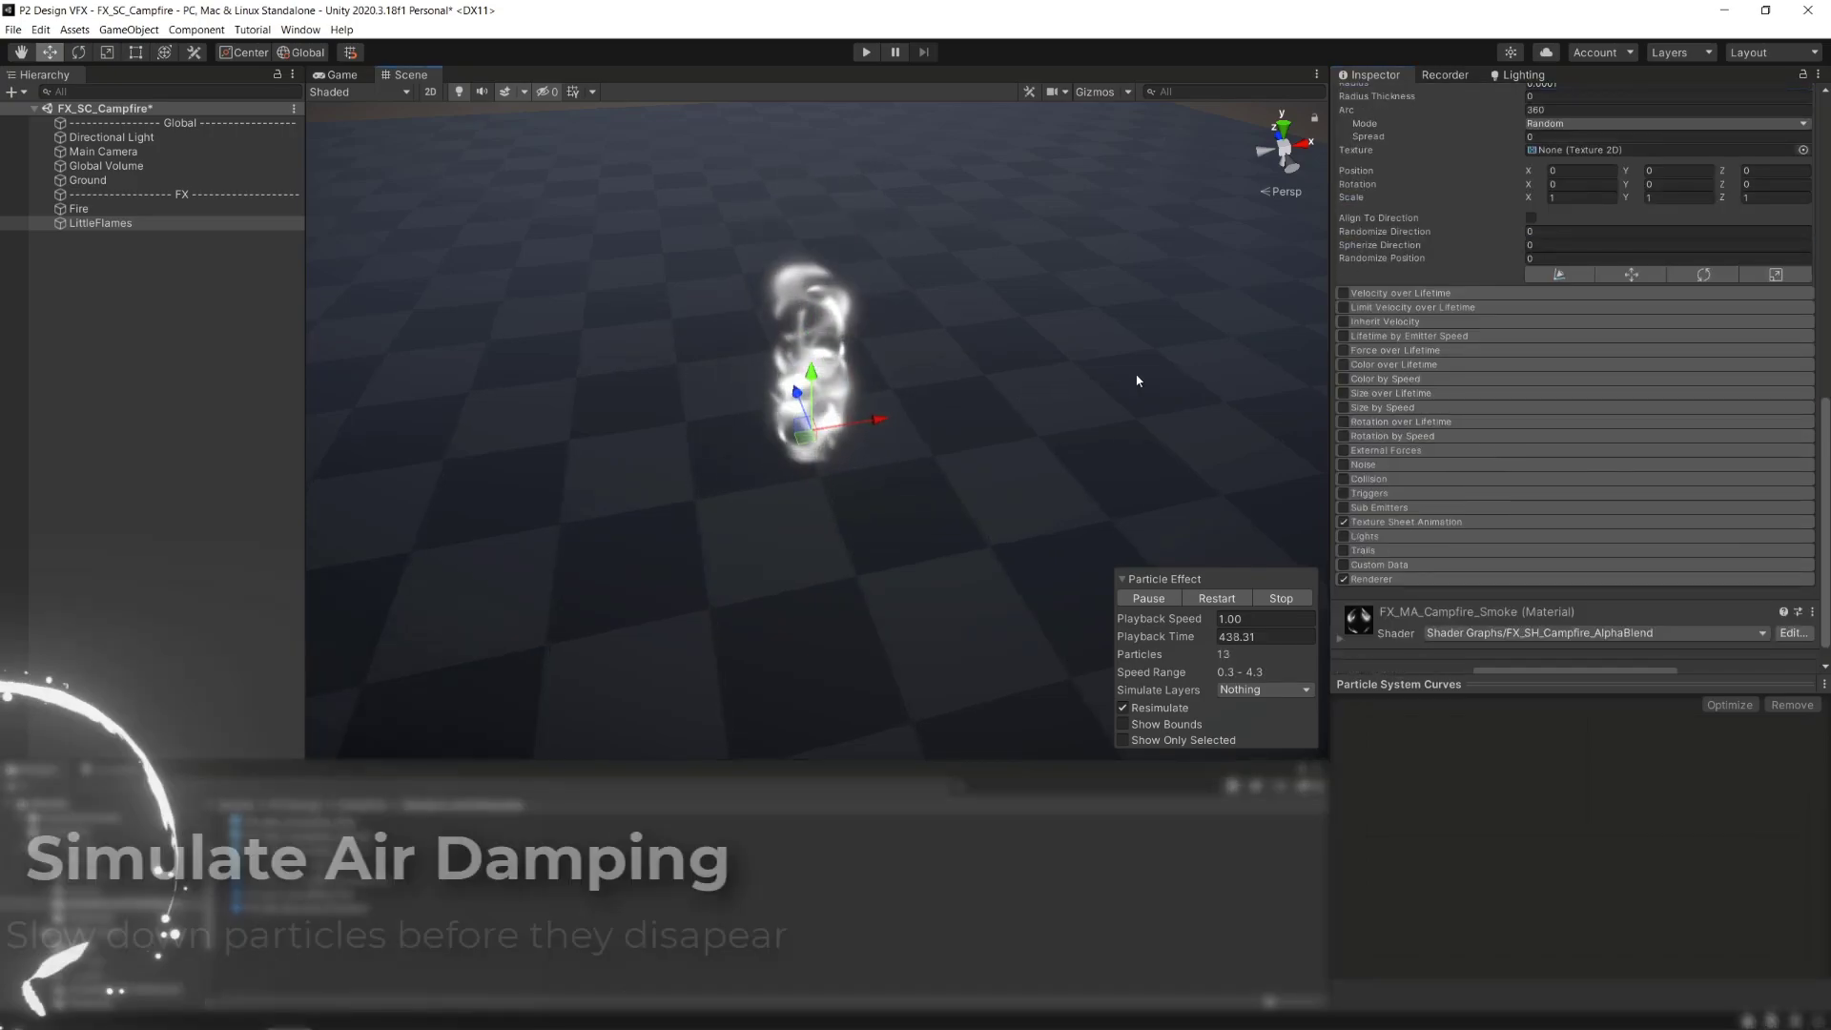
click(1432, 308)
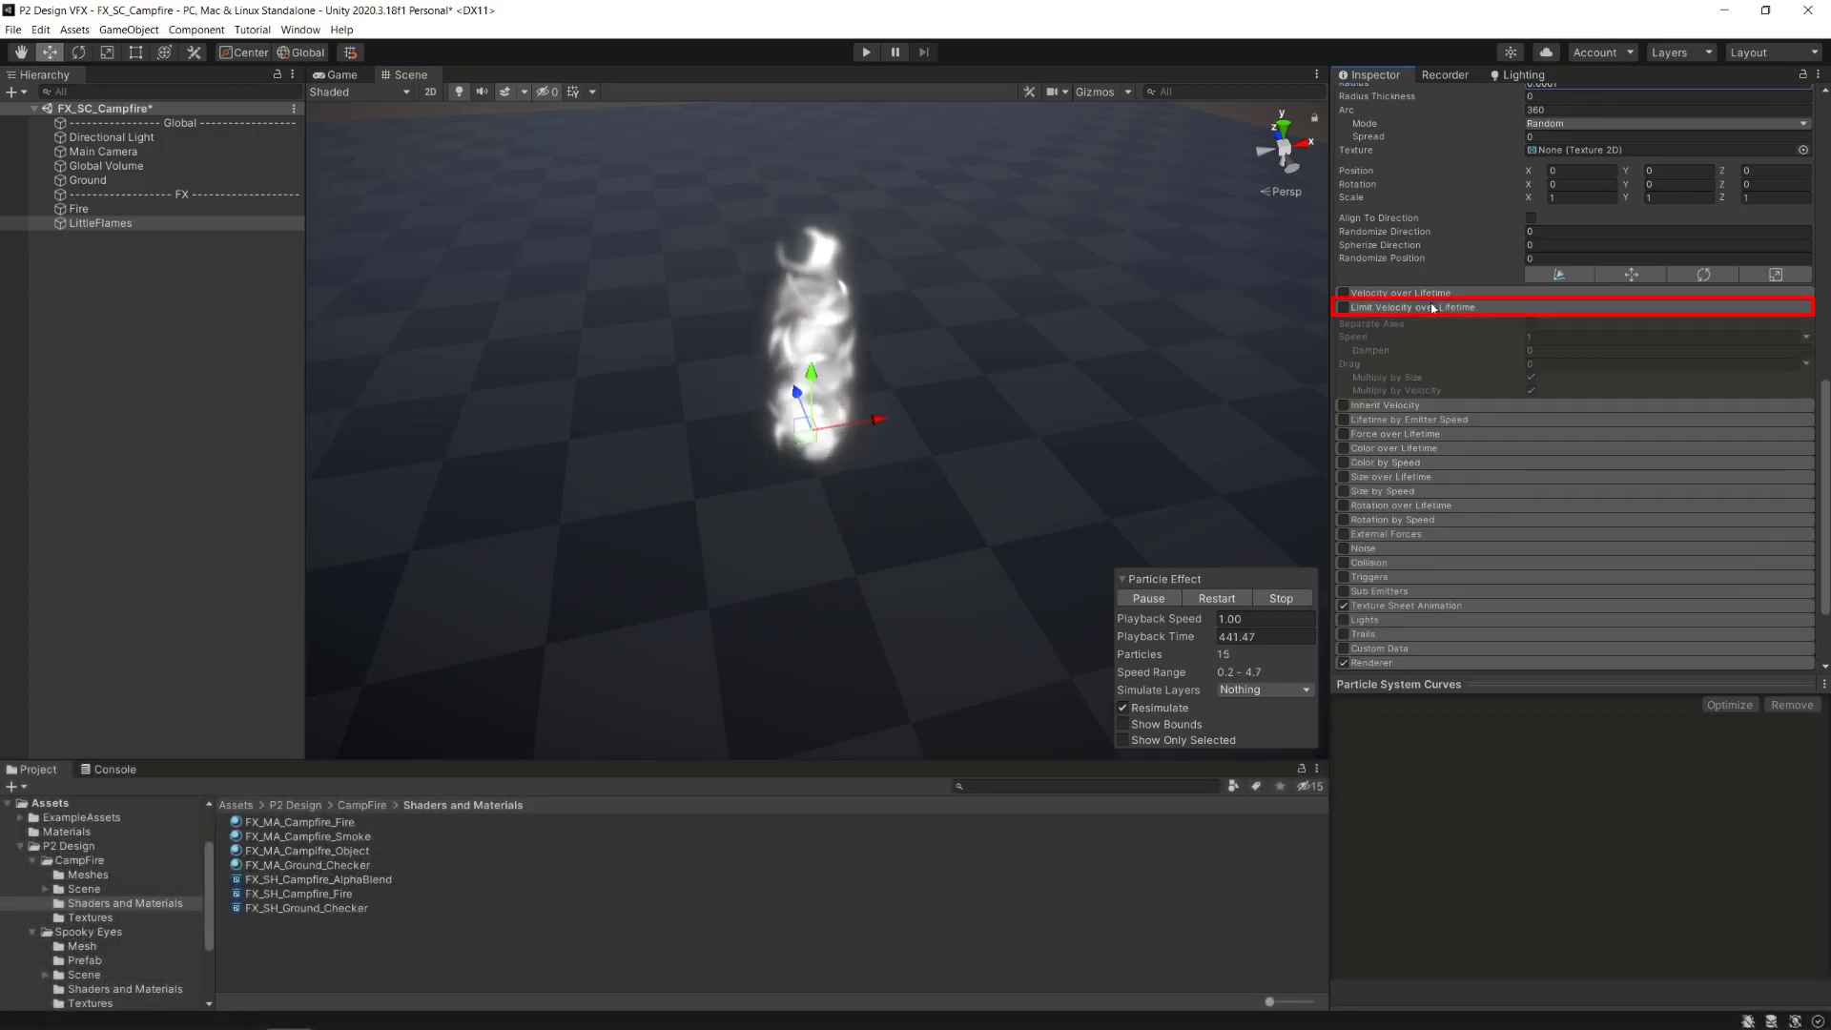
click(1344, 308)
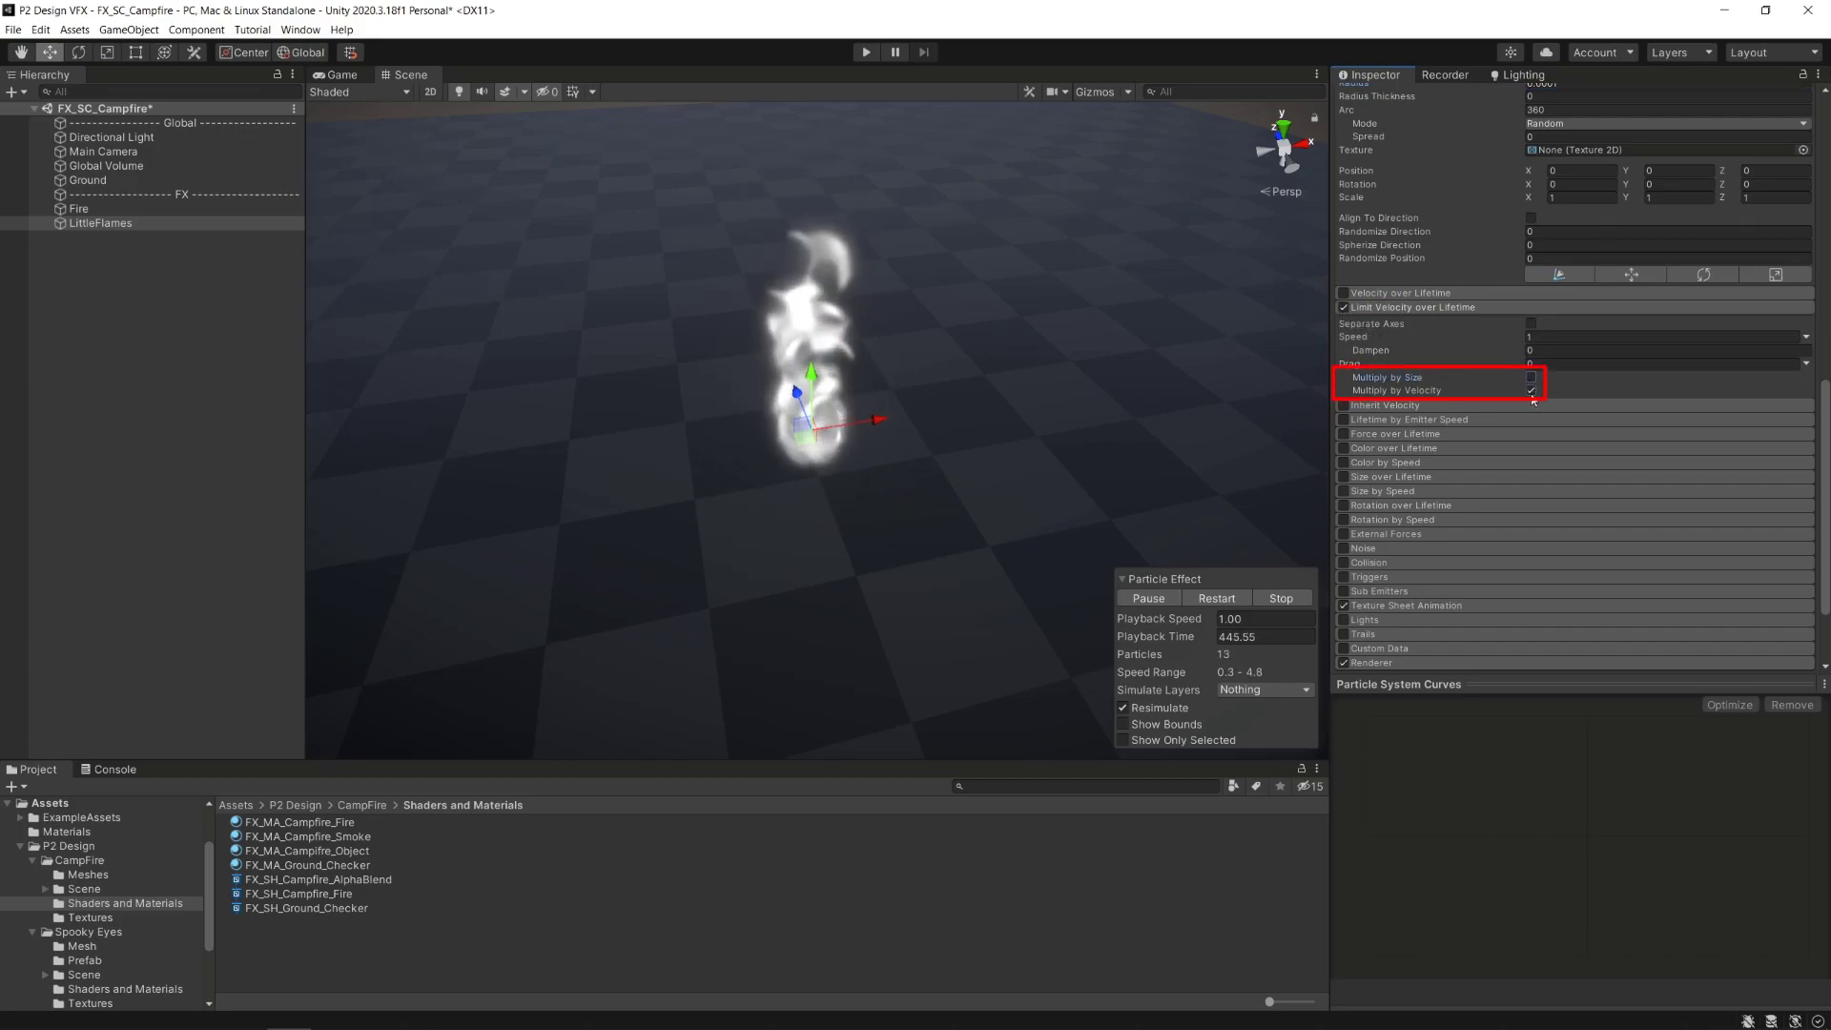
click(1535, 350)
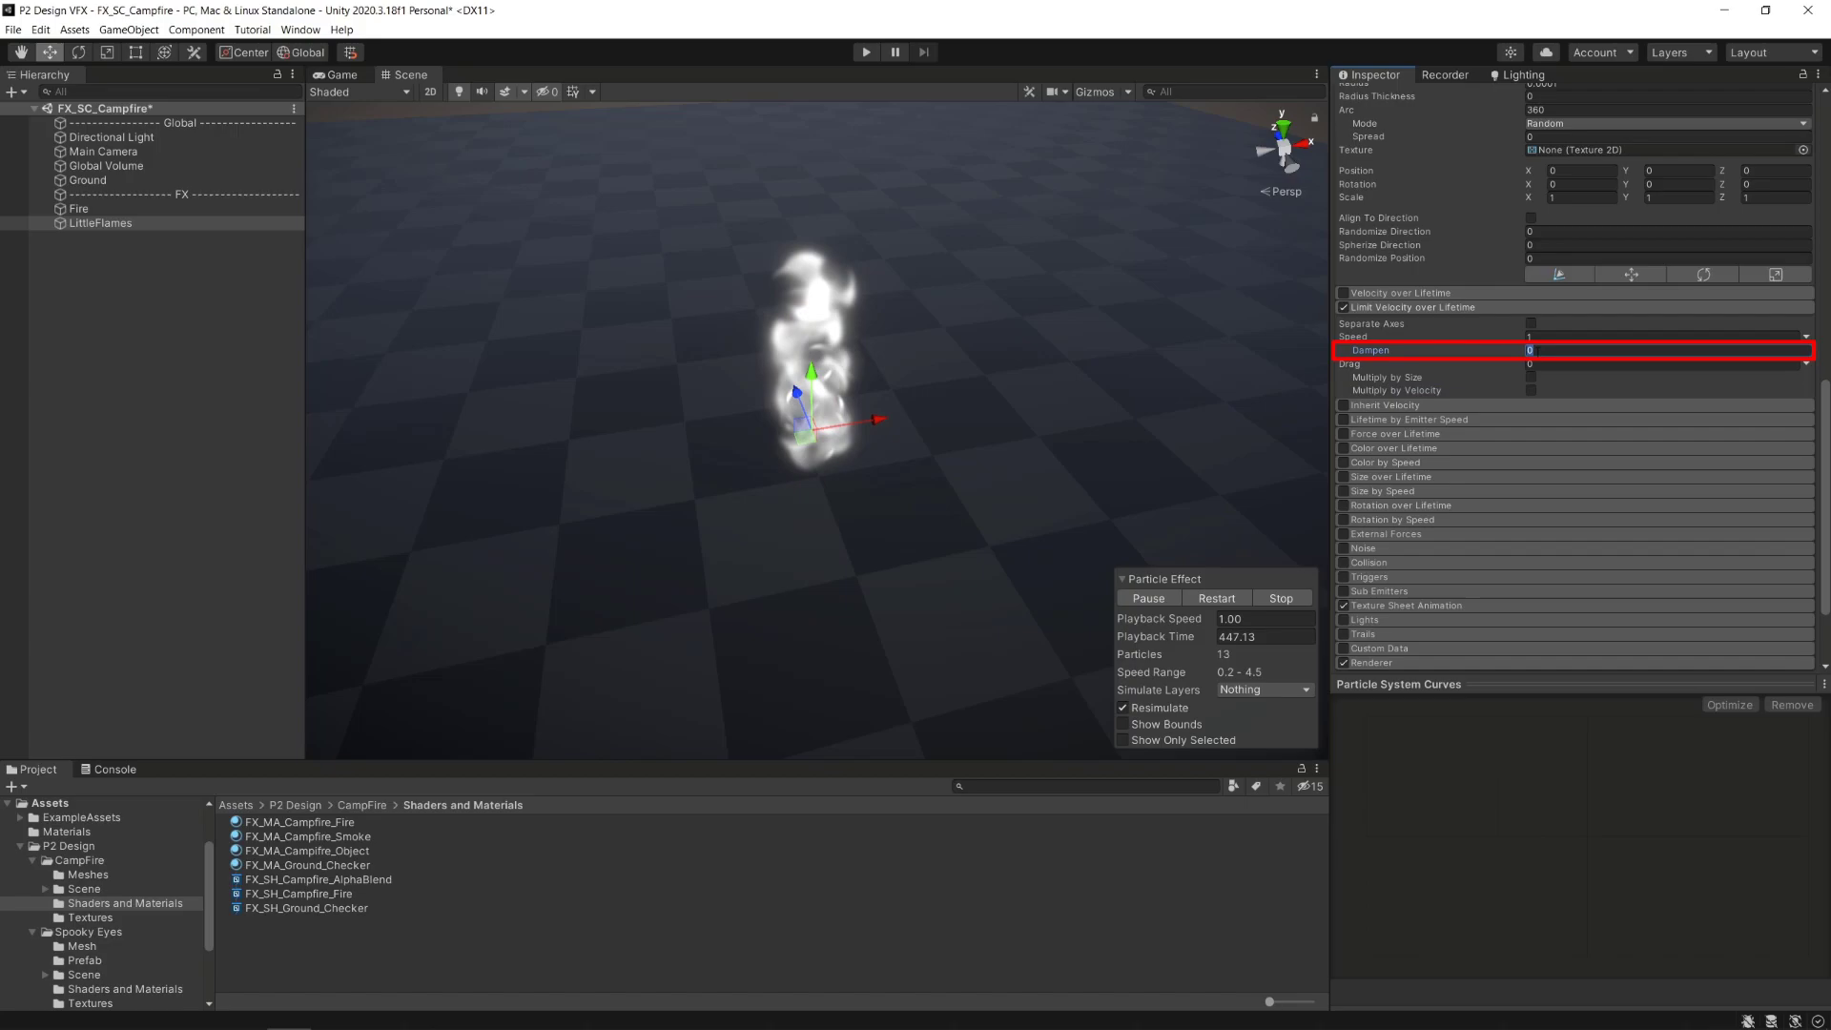
Make the velocity limit's Speed a curve that drops from 50 to near 0 by about 0.28 of the lifetime.
click(1805, 337)
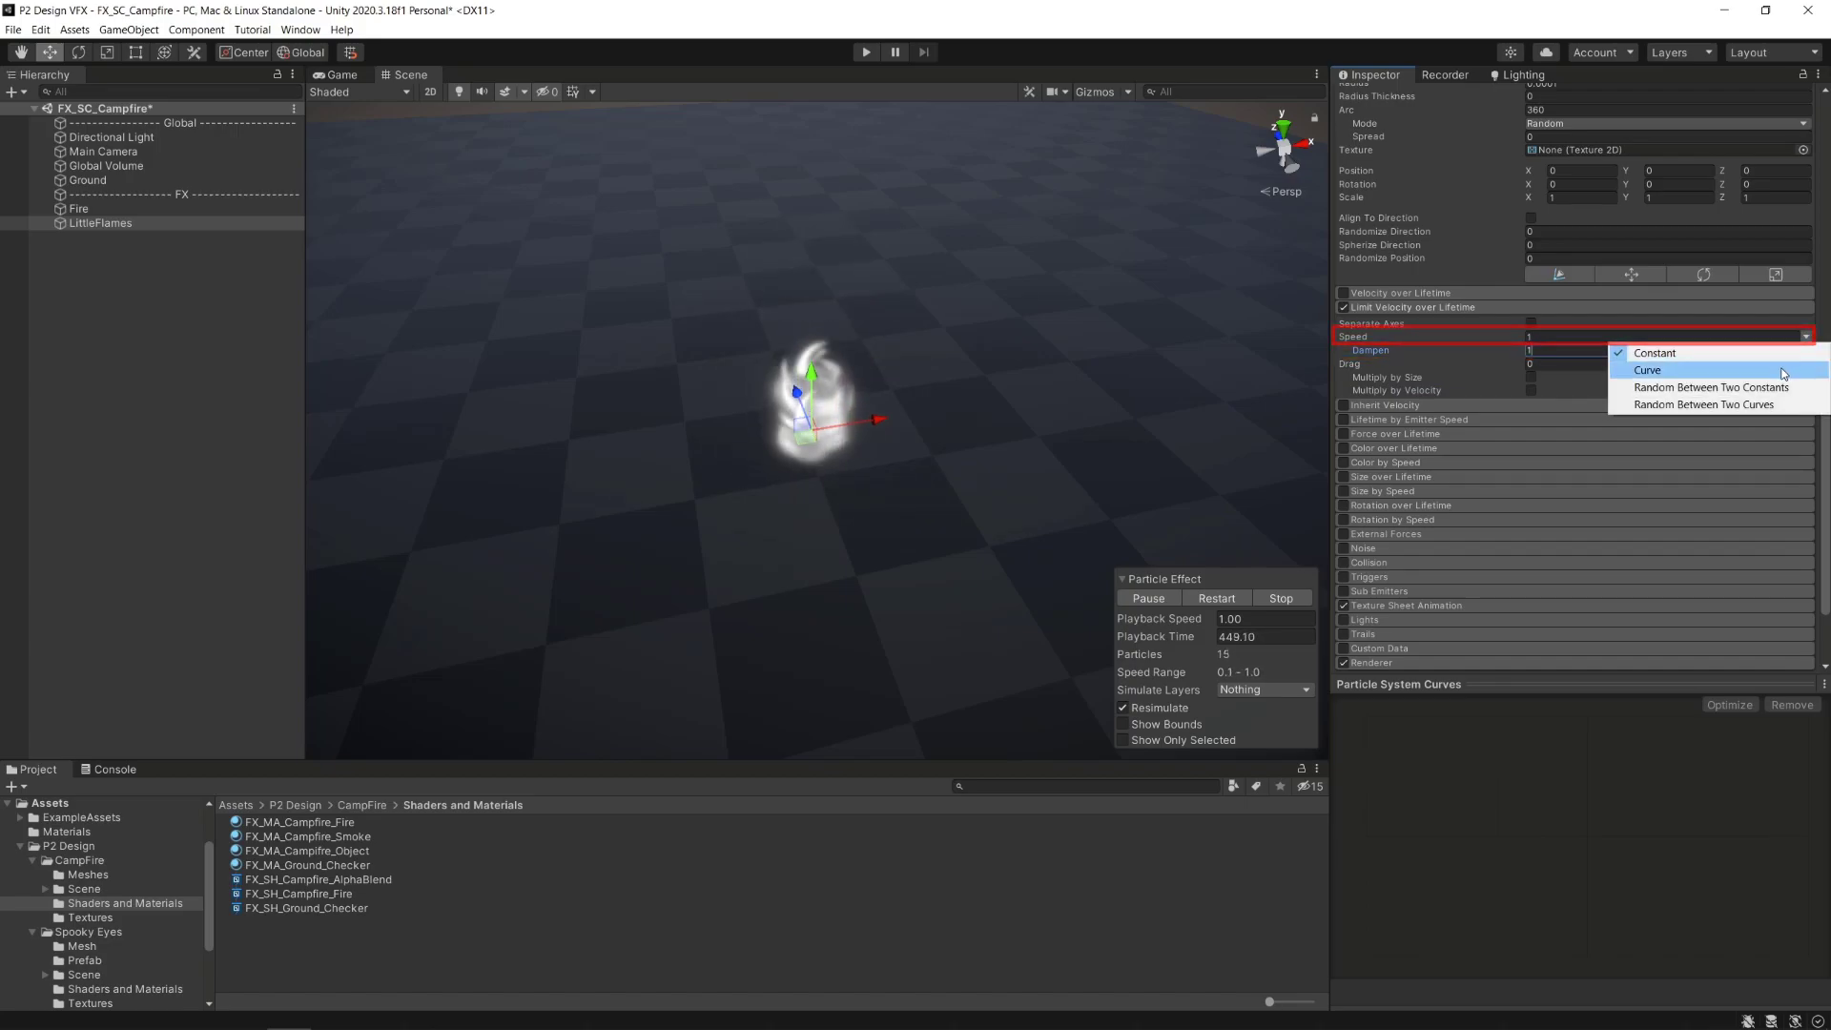
click(1783, 370)
drag(1814, 723, 1462, 950)
double_click(1355, 717)
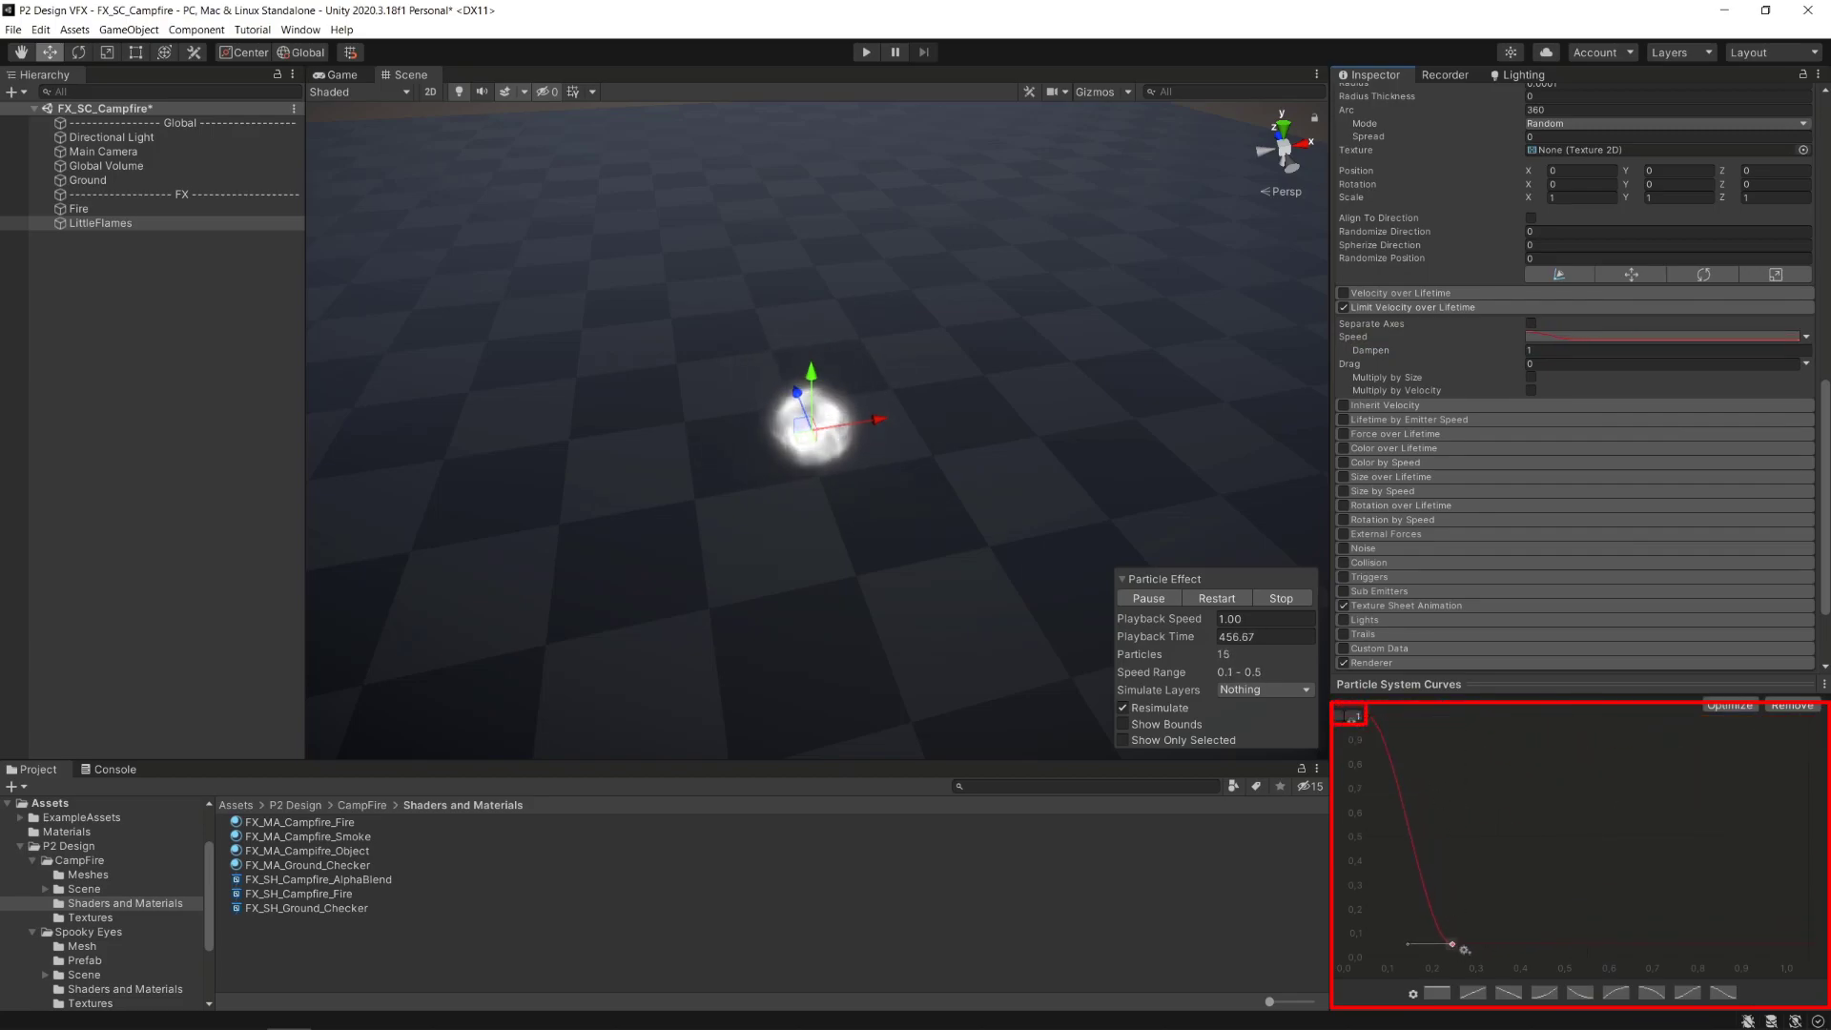
right_click(1349, 717)
click(1351, 717)
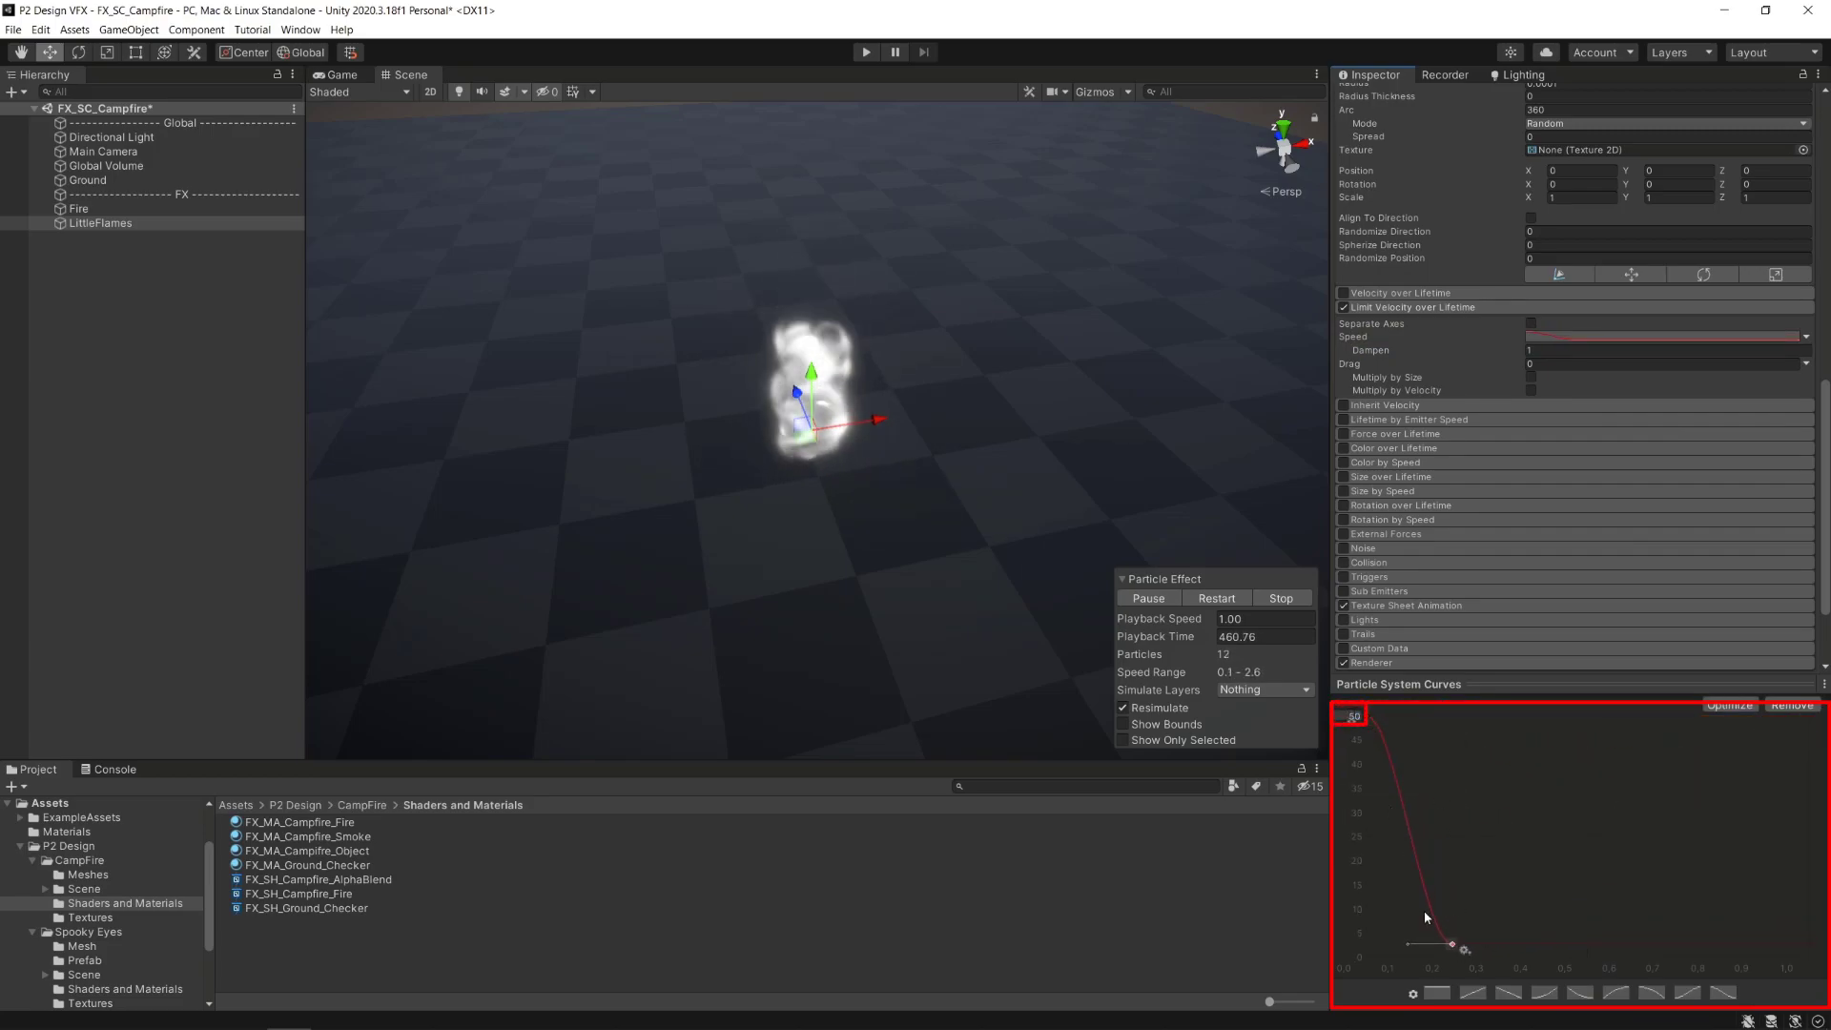
drag(1450, 936, 1467, 940)
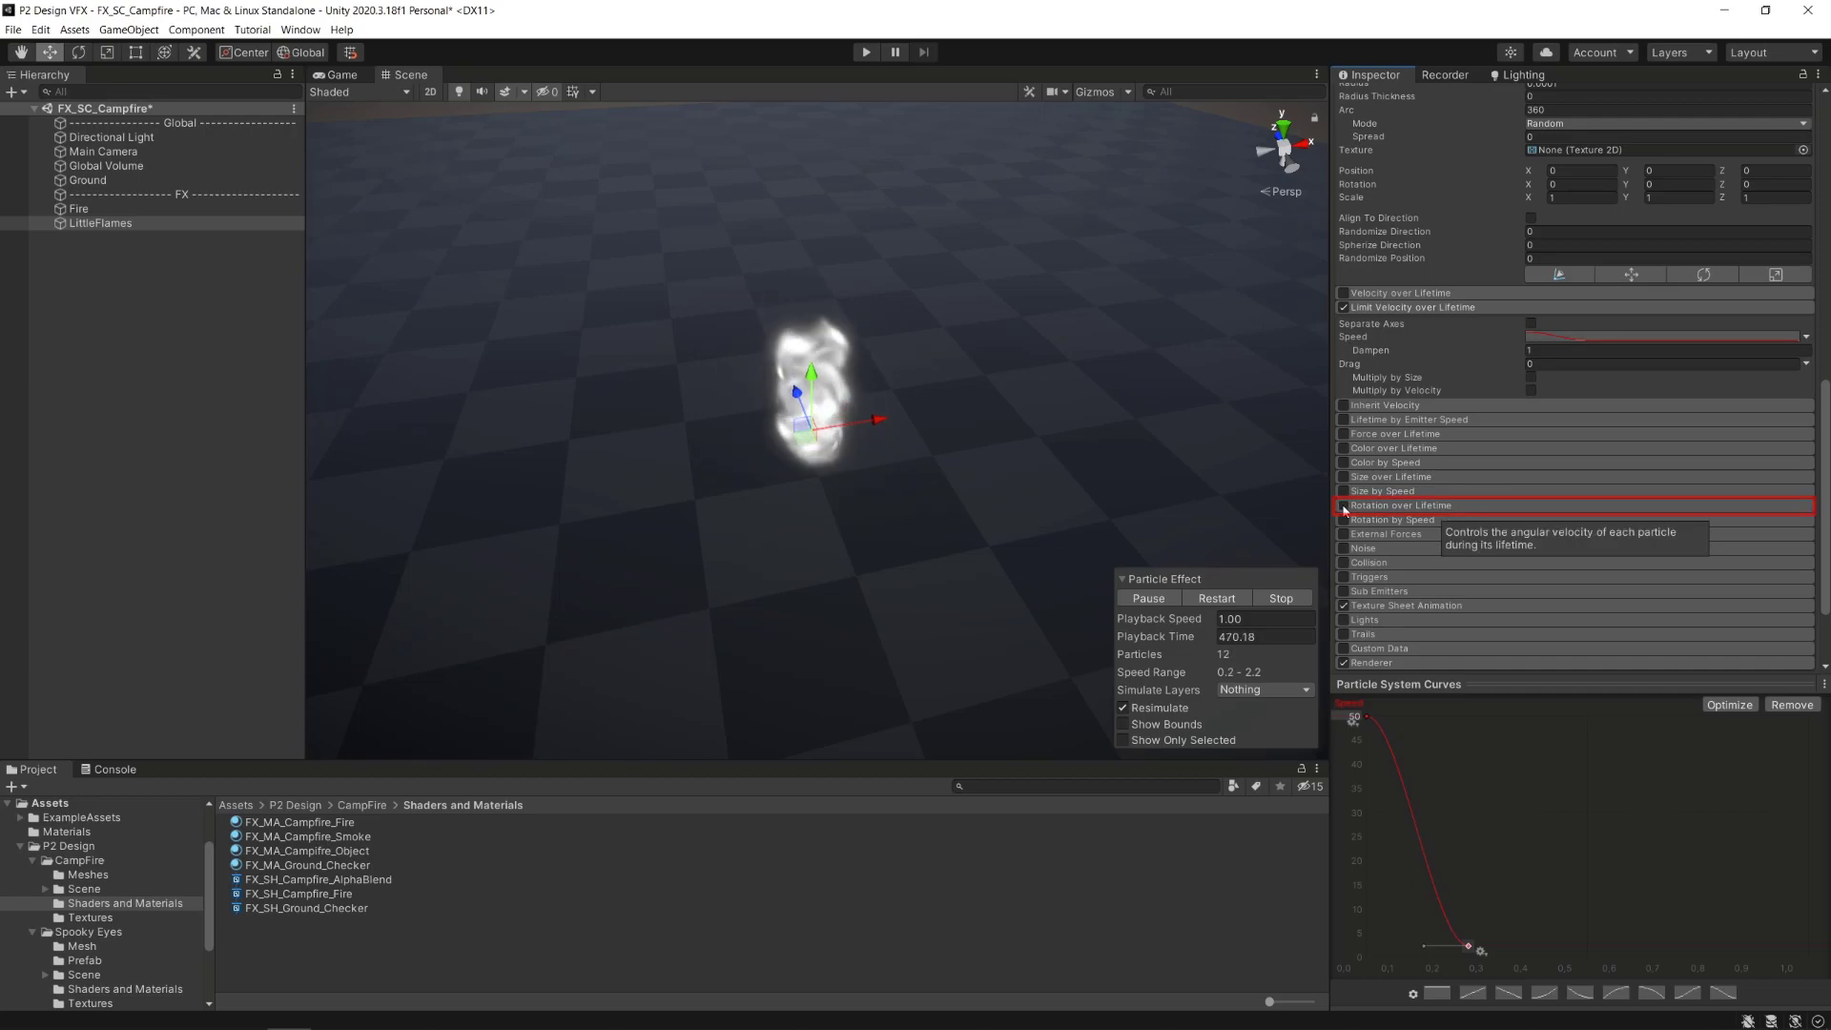
Enable Rotation over Lifetime, and Size over Lifetime with a smooth curve rising from 0 to 1.5.
click(1344, 506)
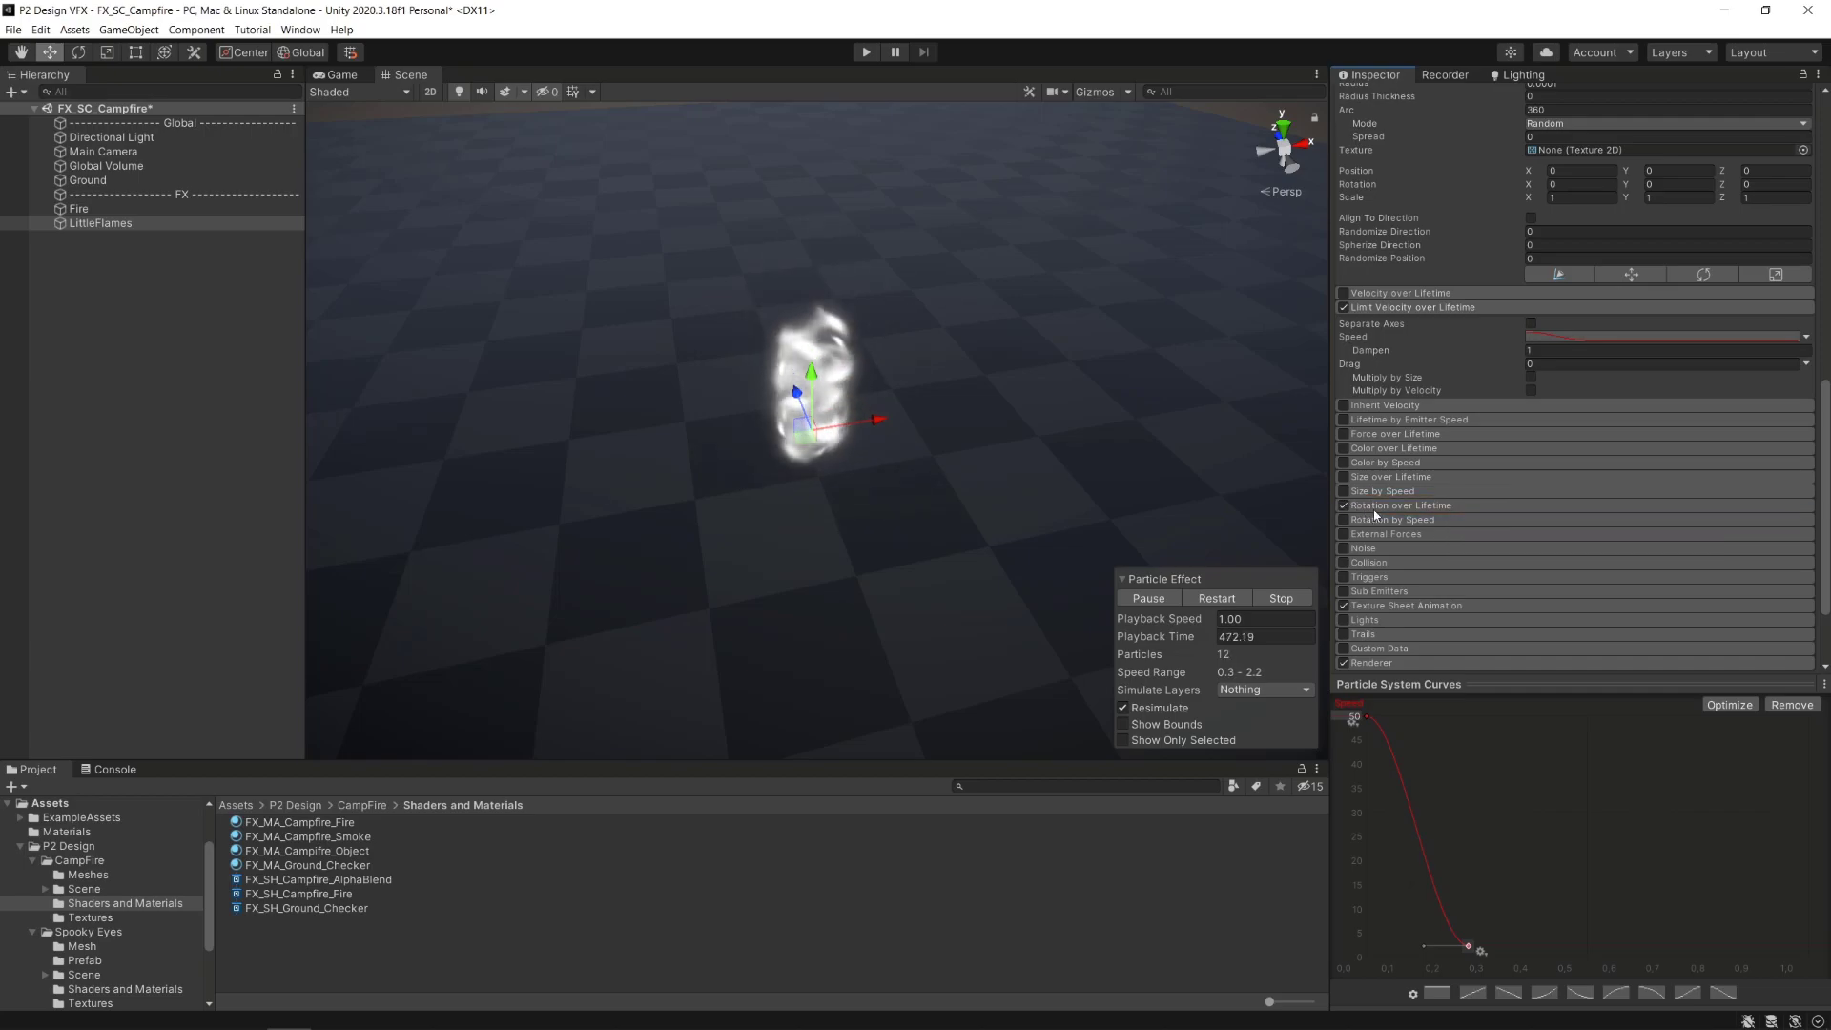
click(1387, 506)
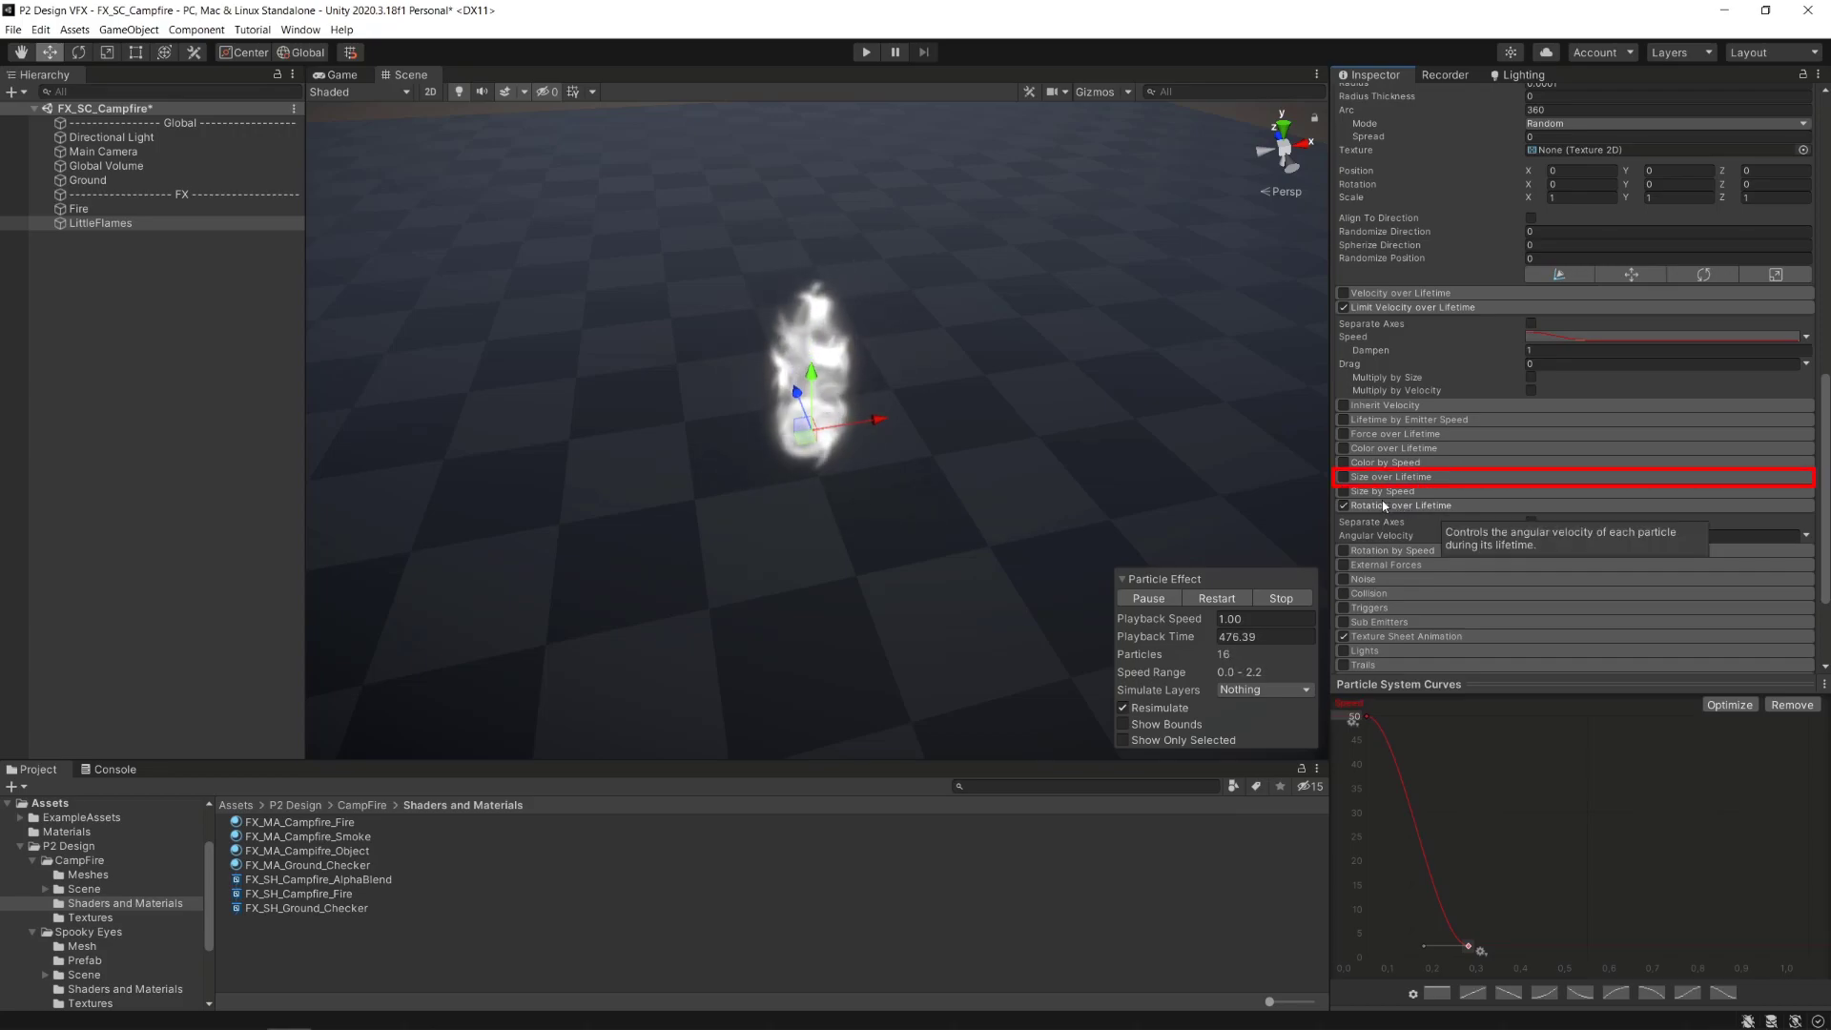
click(1347, 478)
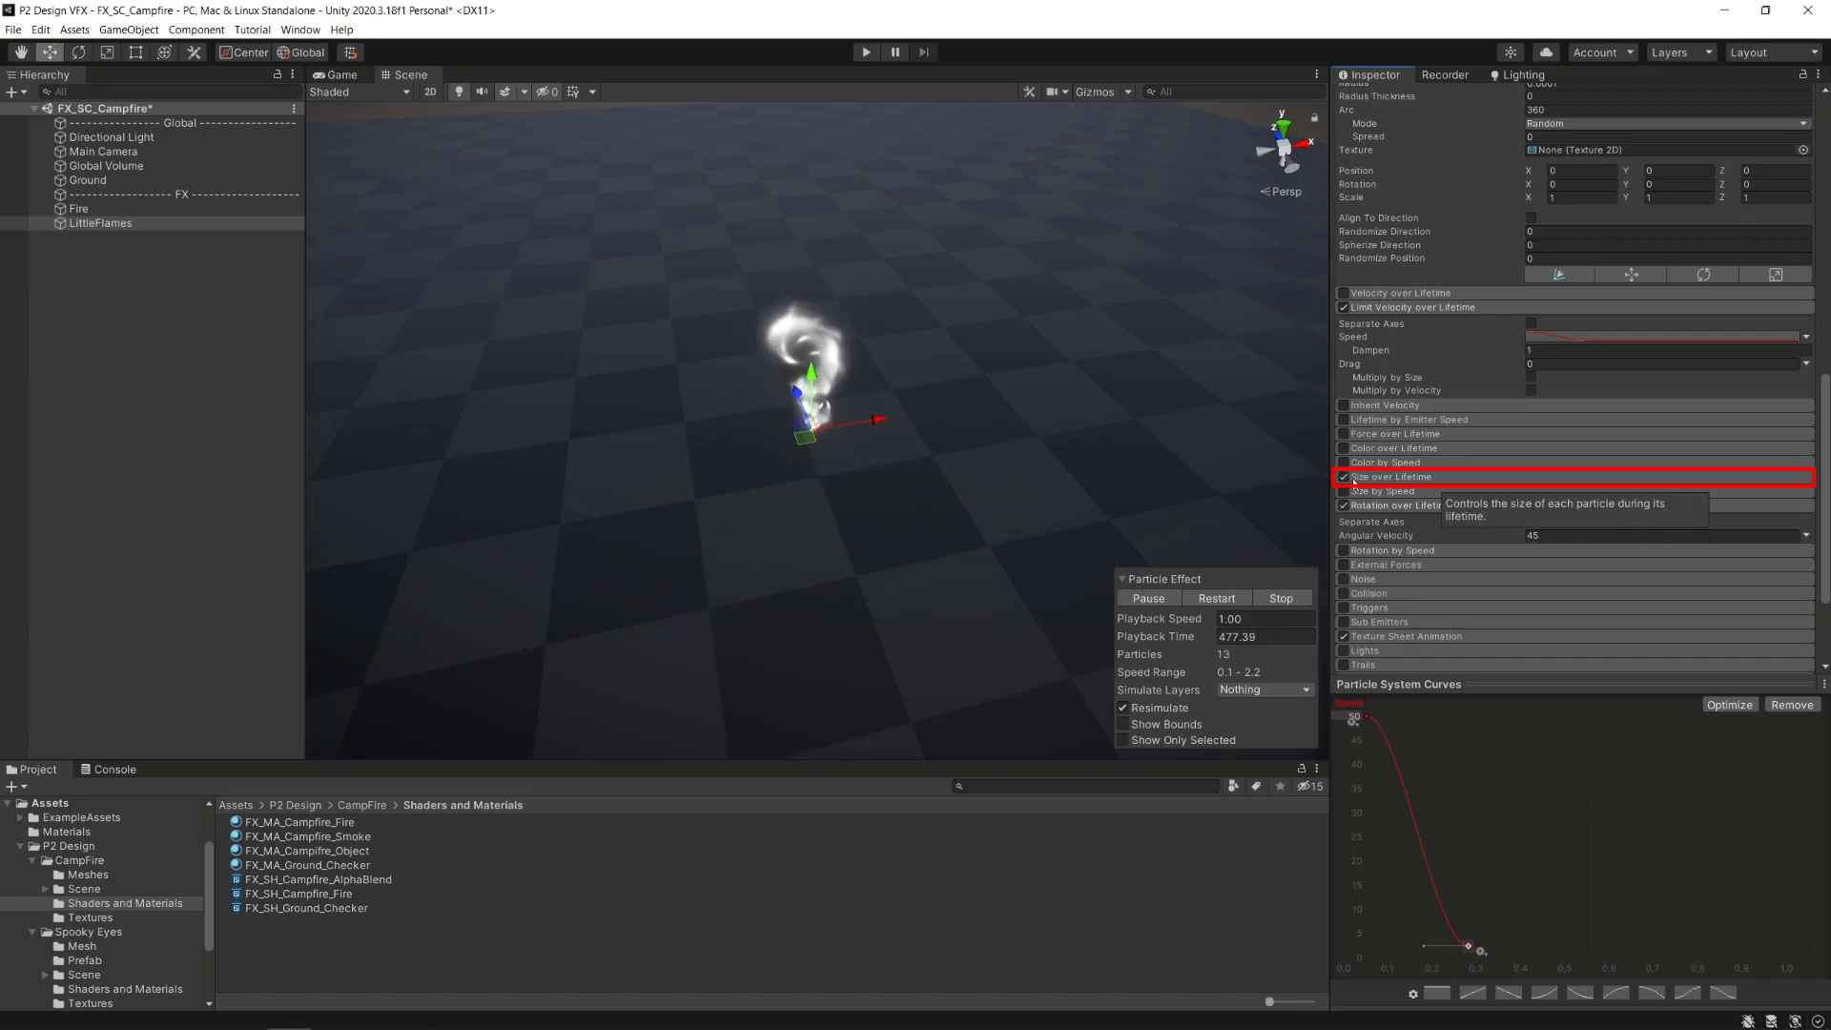
click(1385, 479)
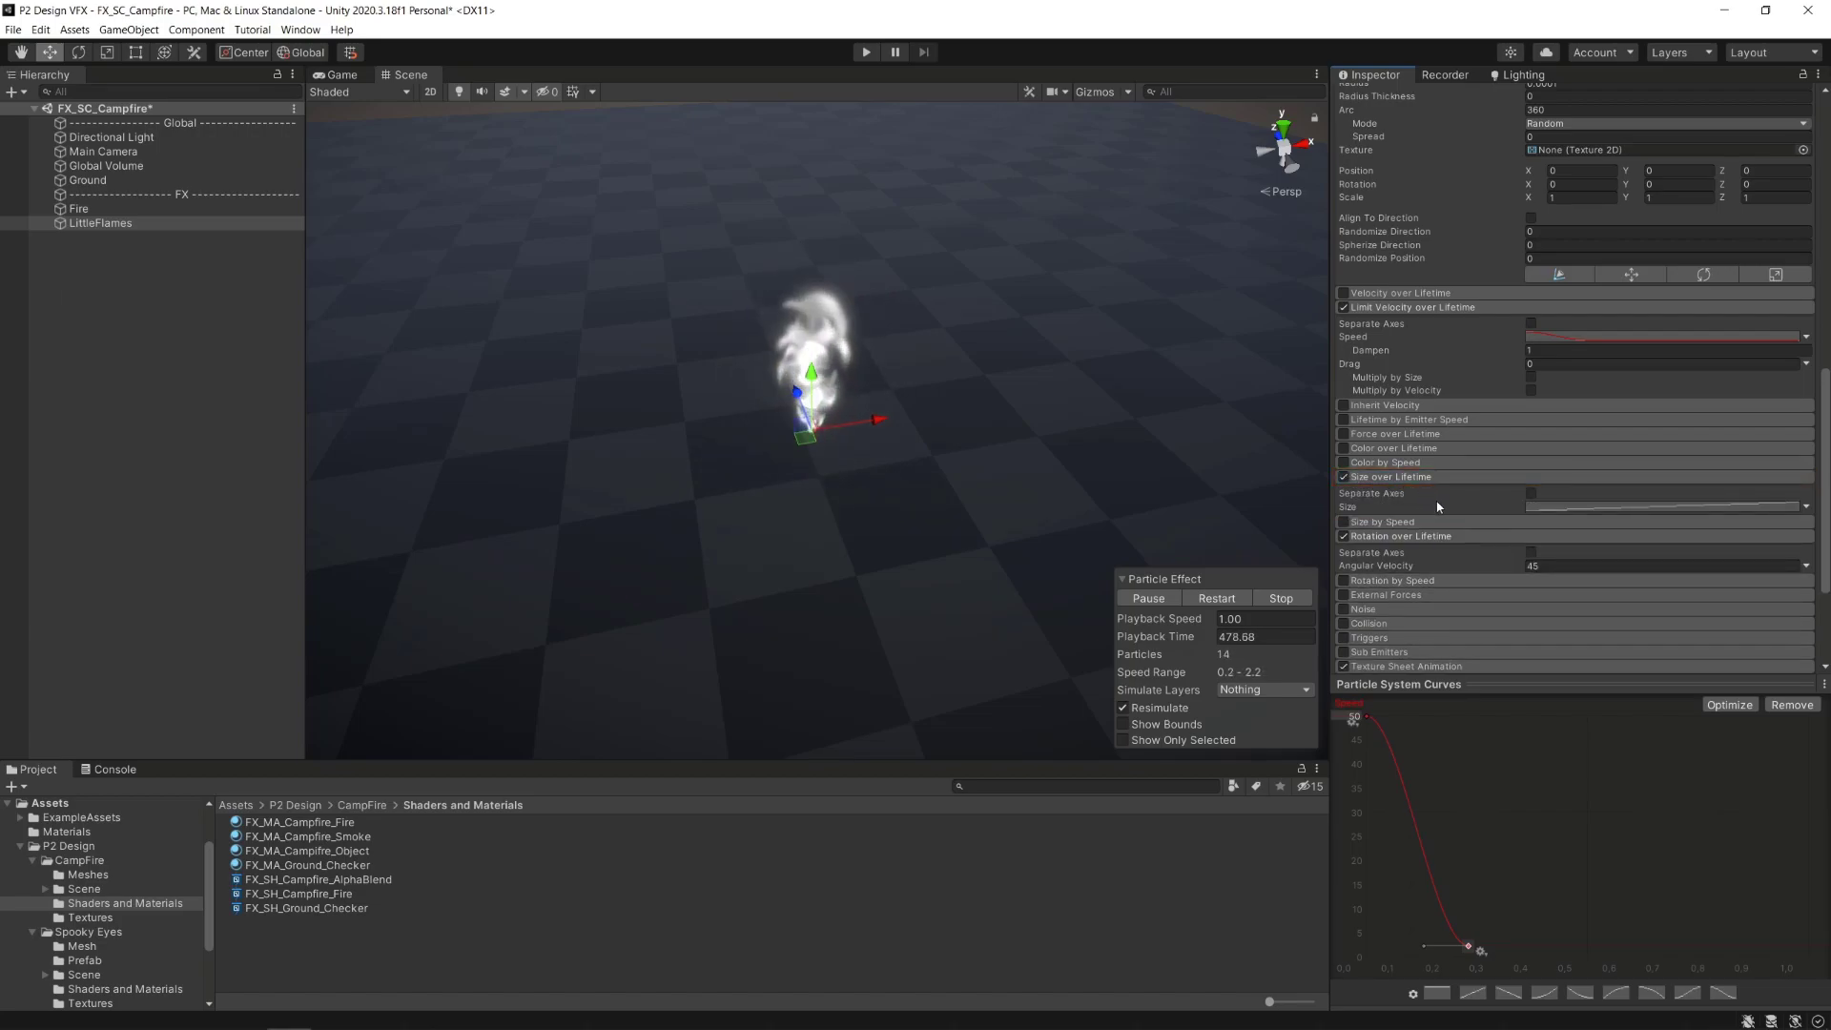
click(1570, 506)
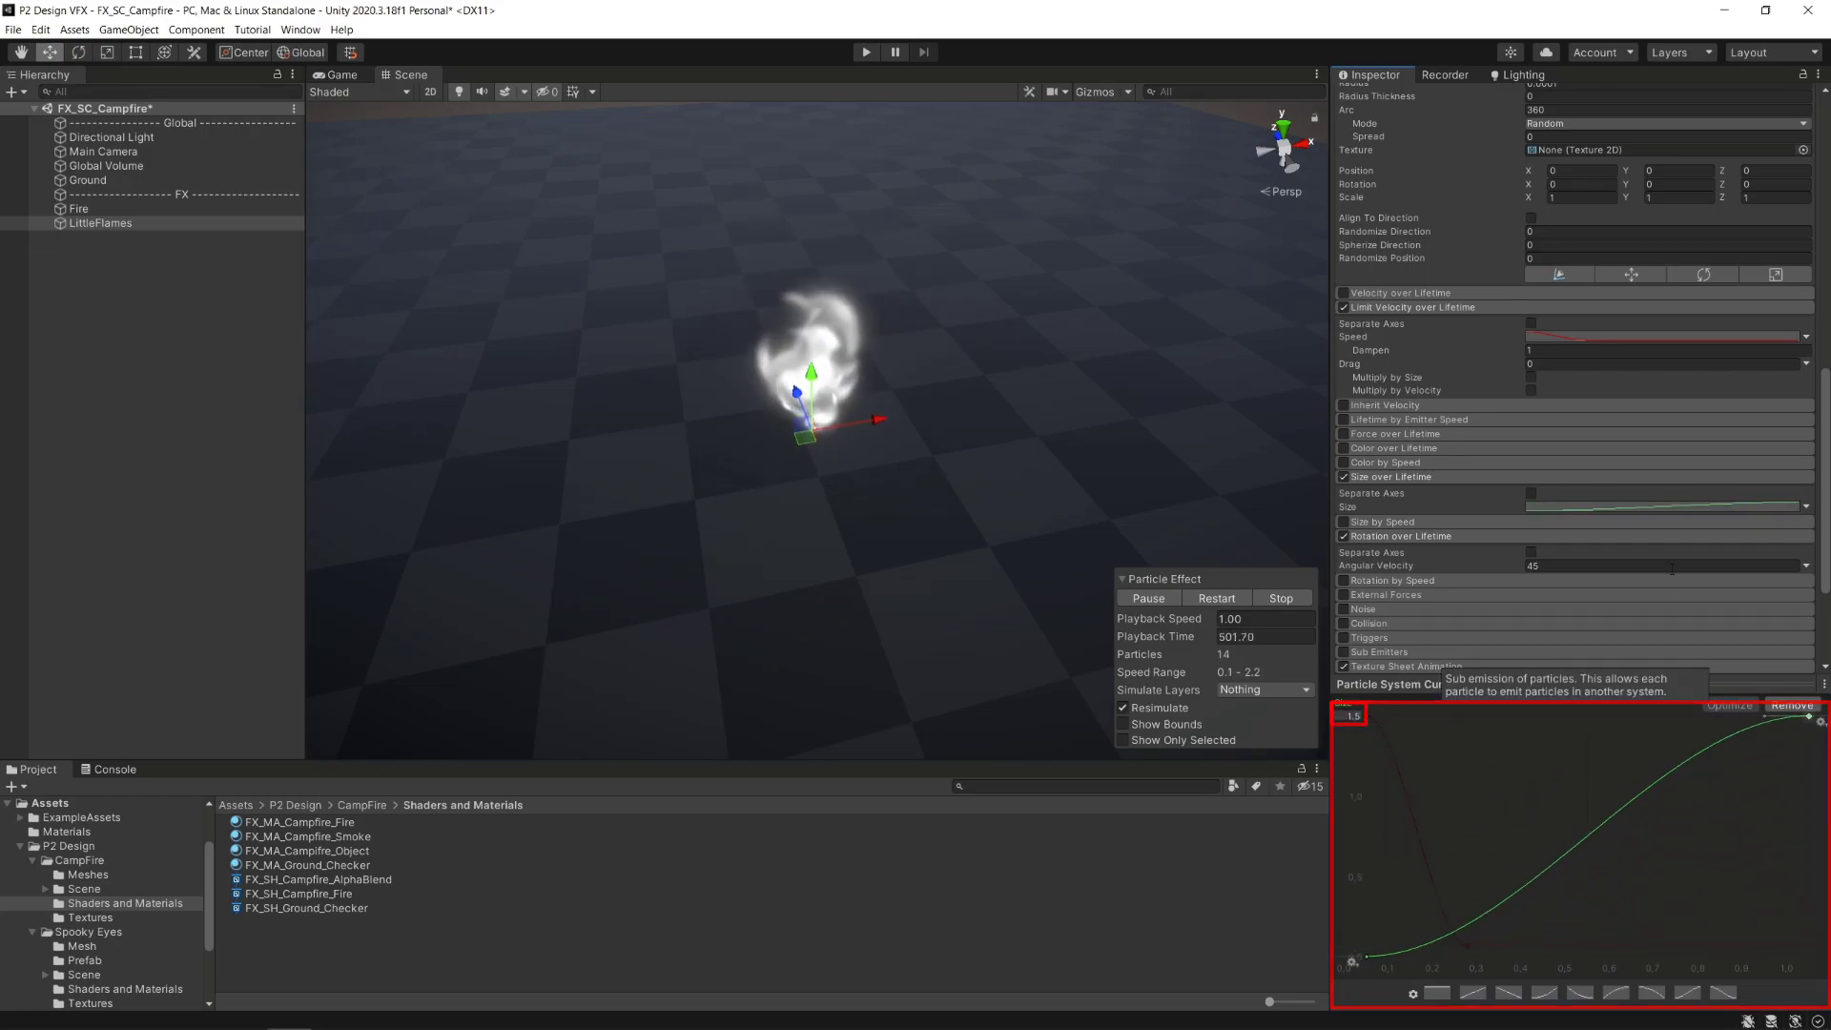
click(1419, 477)
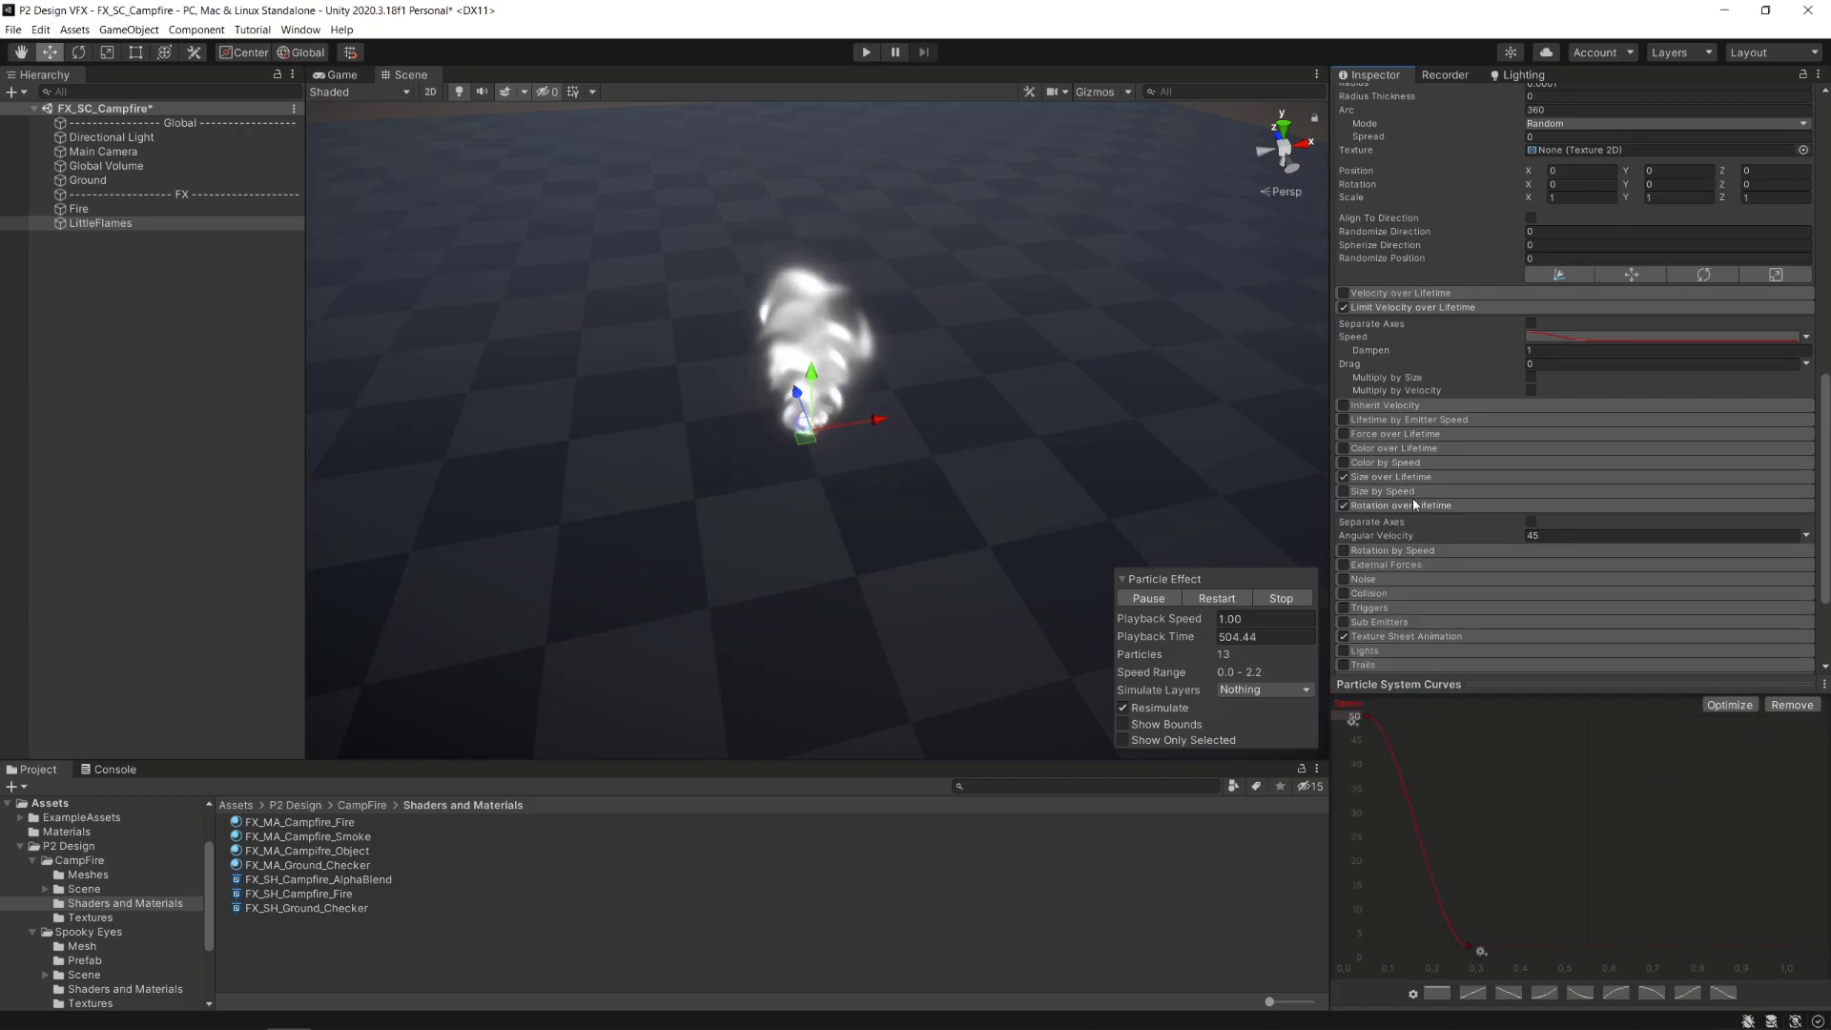
click(1413, 506)
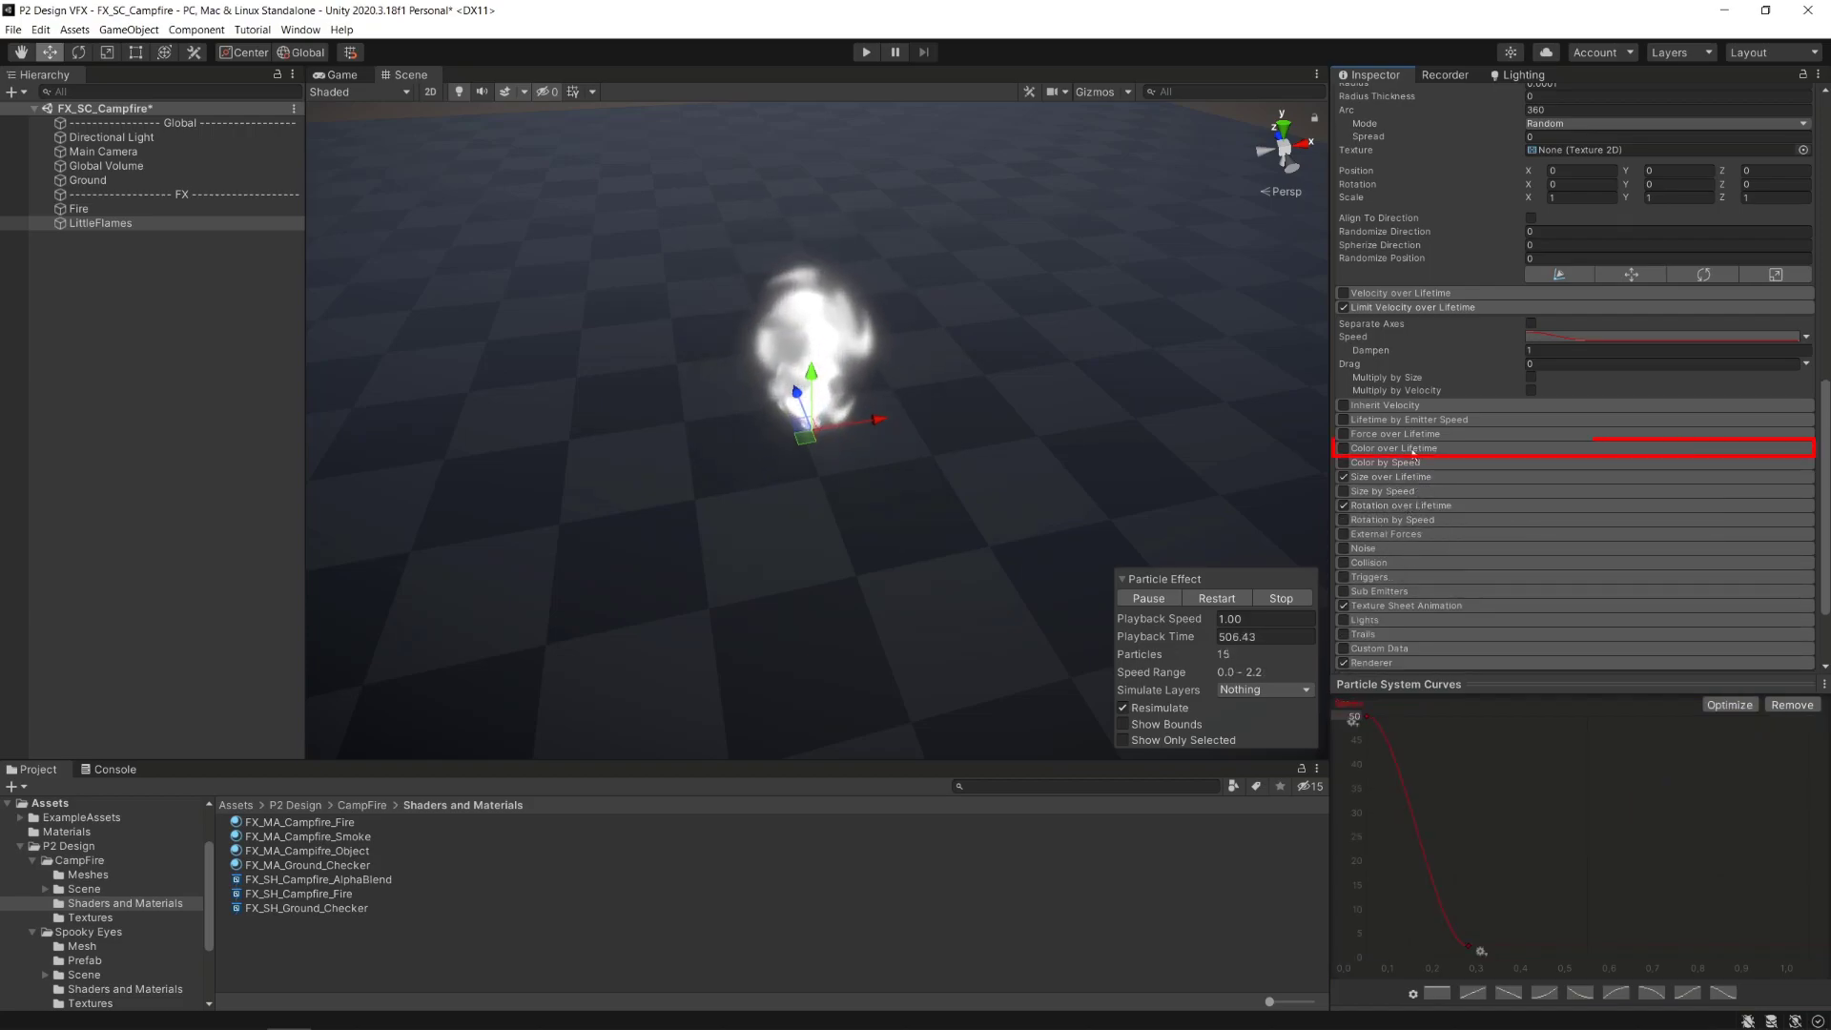
Enable Color over Lifetime and add a fully opaque alpha key at 15.8% of its gradient.
click(1407, 448)
click(1344, 448)
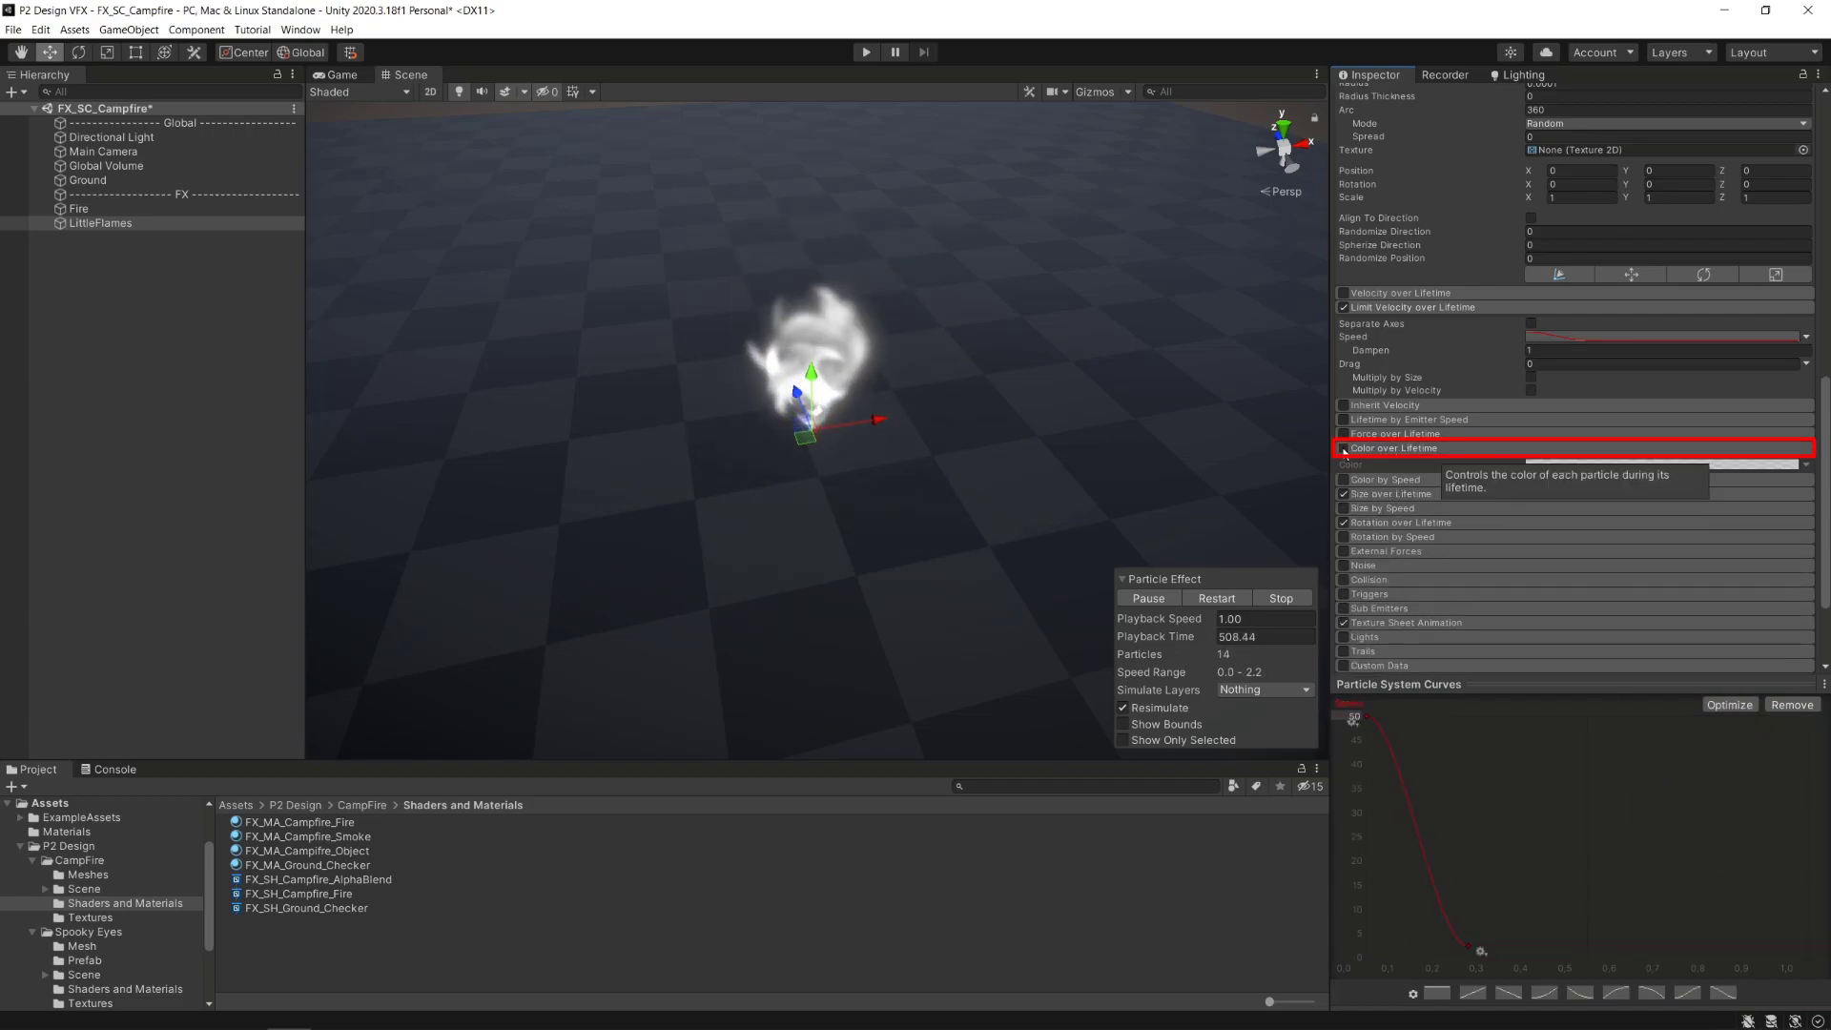
click(1541, 464)
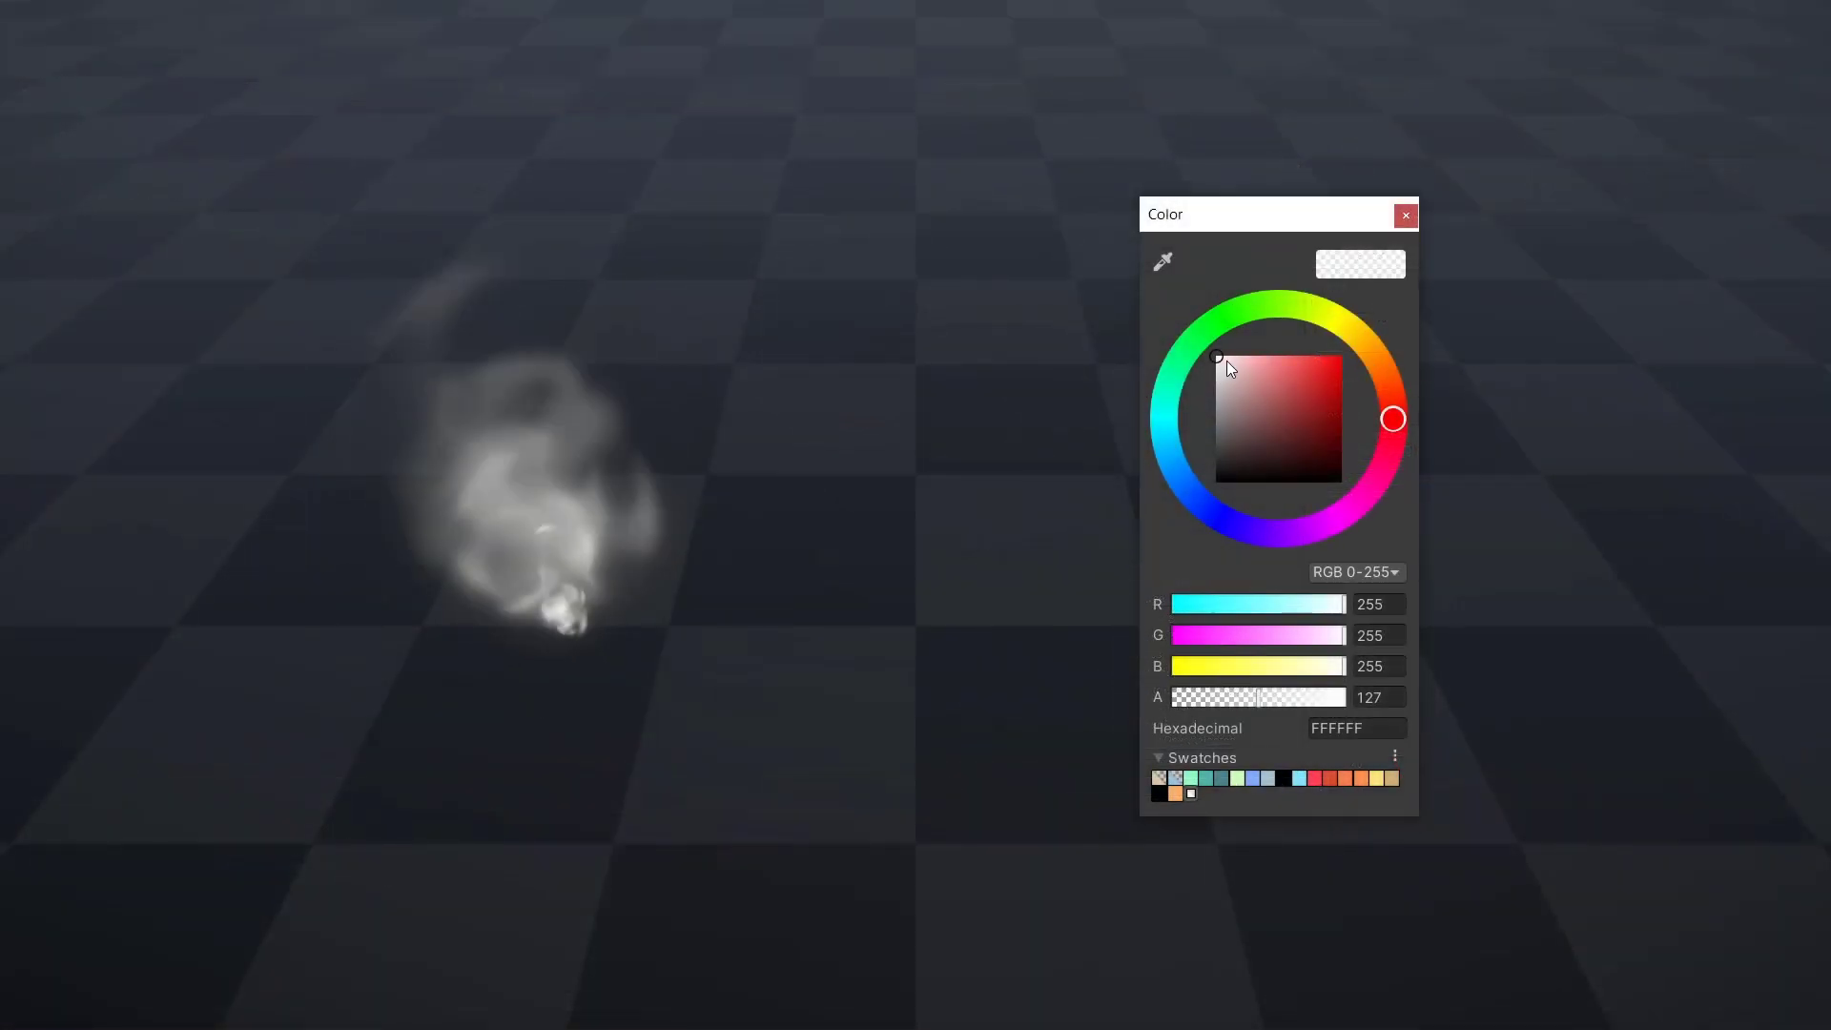
drag(1228, 360, 1345, 353)
drag(1394, 414, 1348, 364)
mouse_move(1259, 697)
mouse_down()
mouse_move(1179, 700)
mouse_move(1421, 695)
mouse_up()
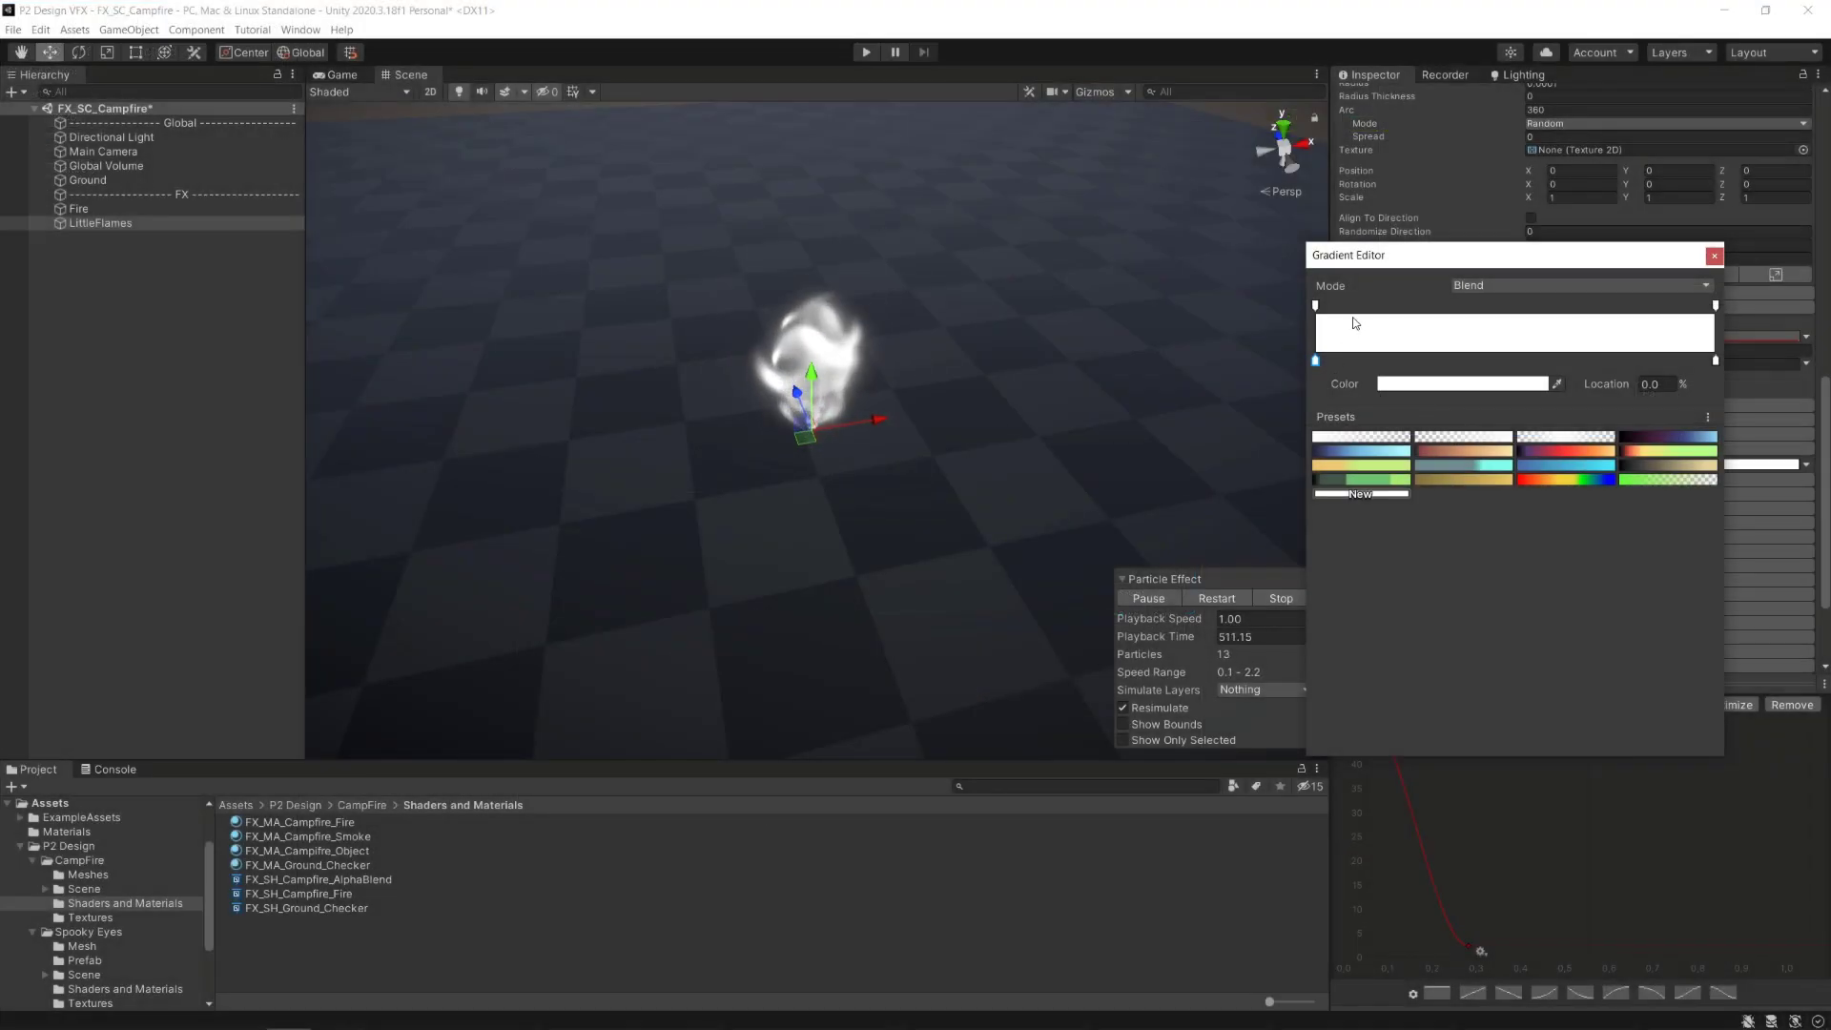
click(1378, 308)
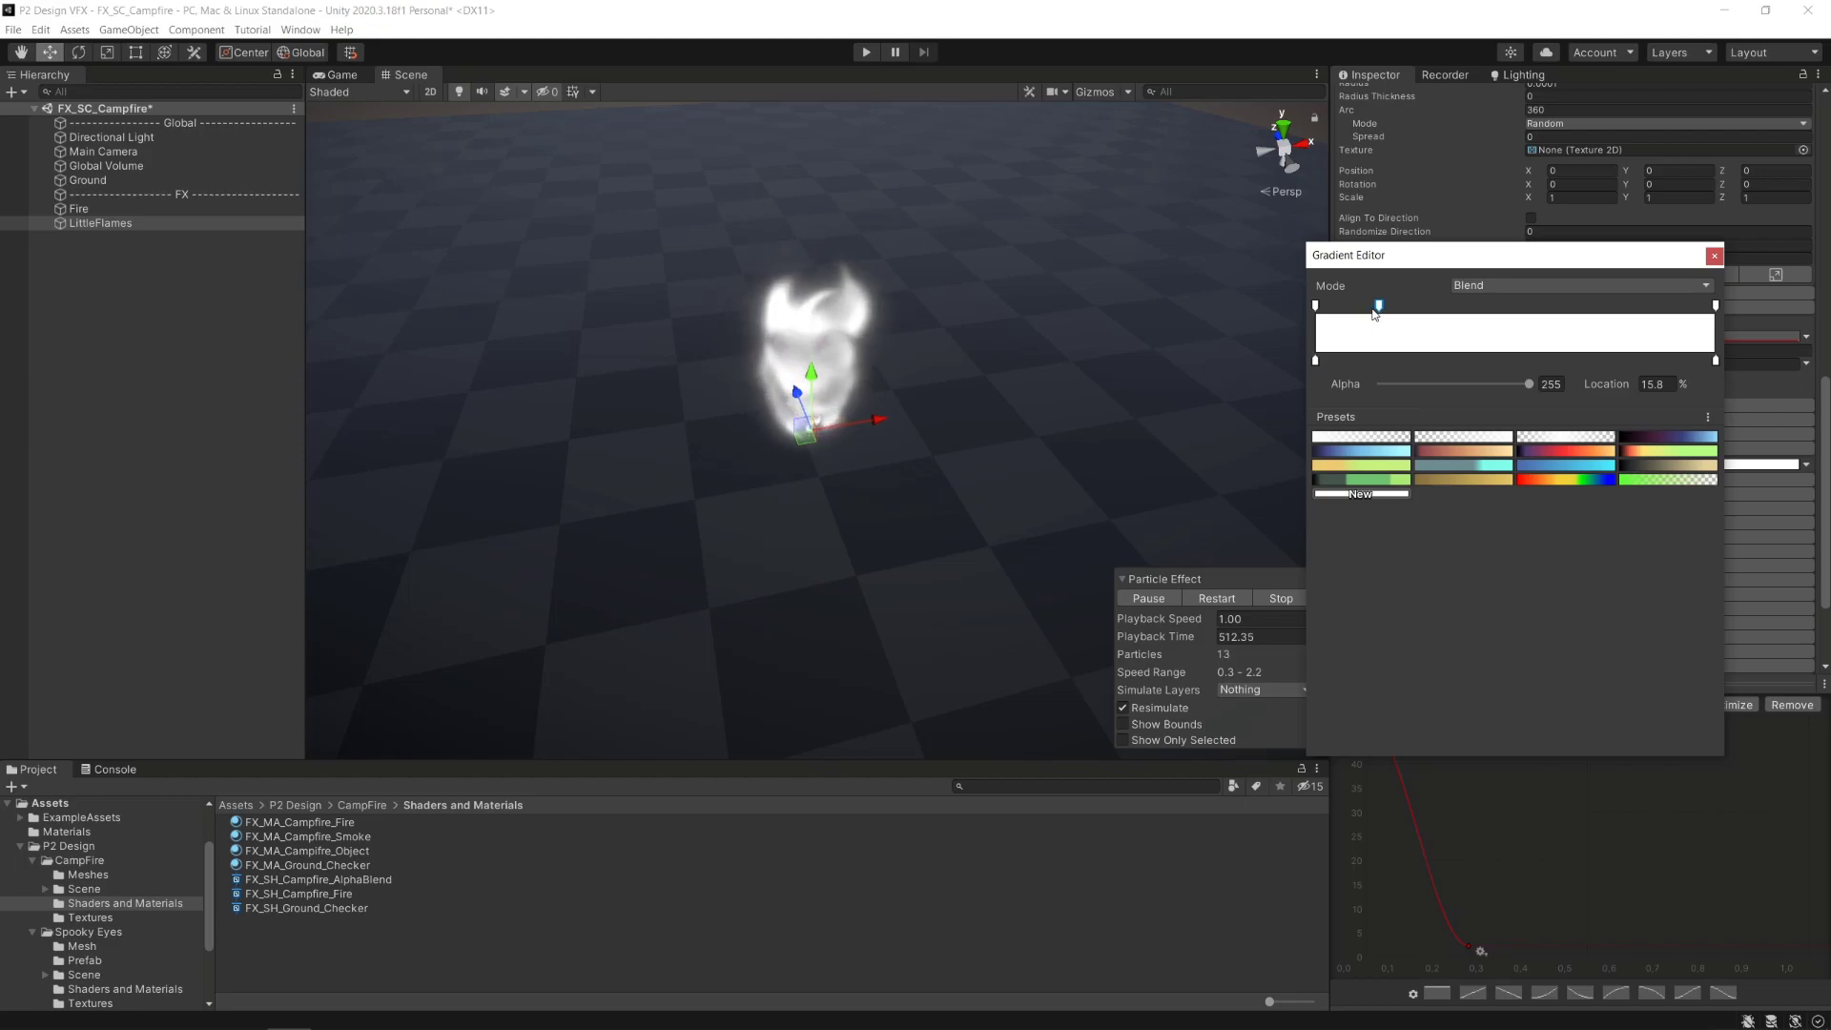
Set the alpha of the gradient's first and last keys to 0 so the particles fade in and out.
click(1316, 306)
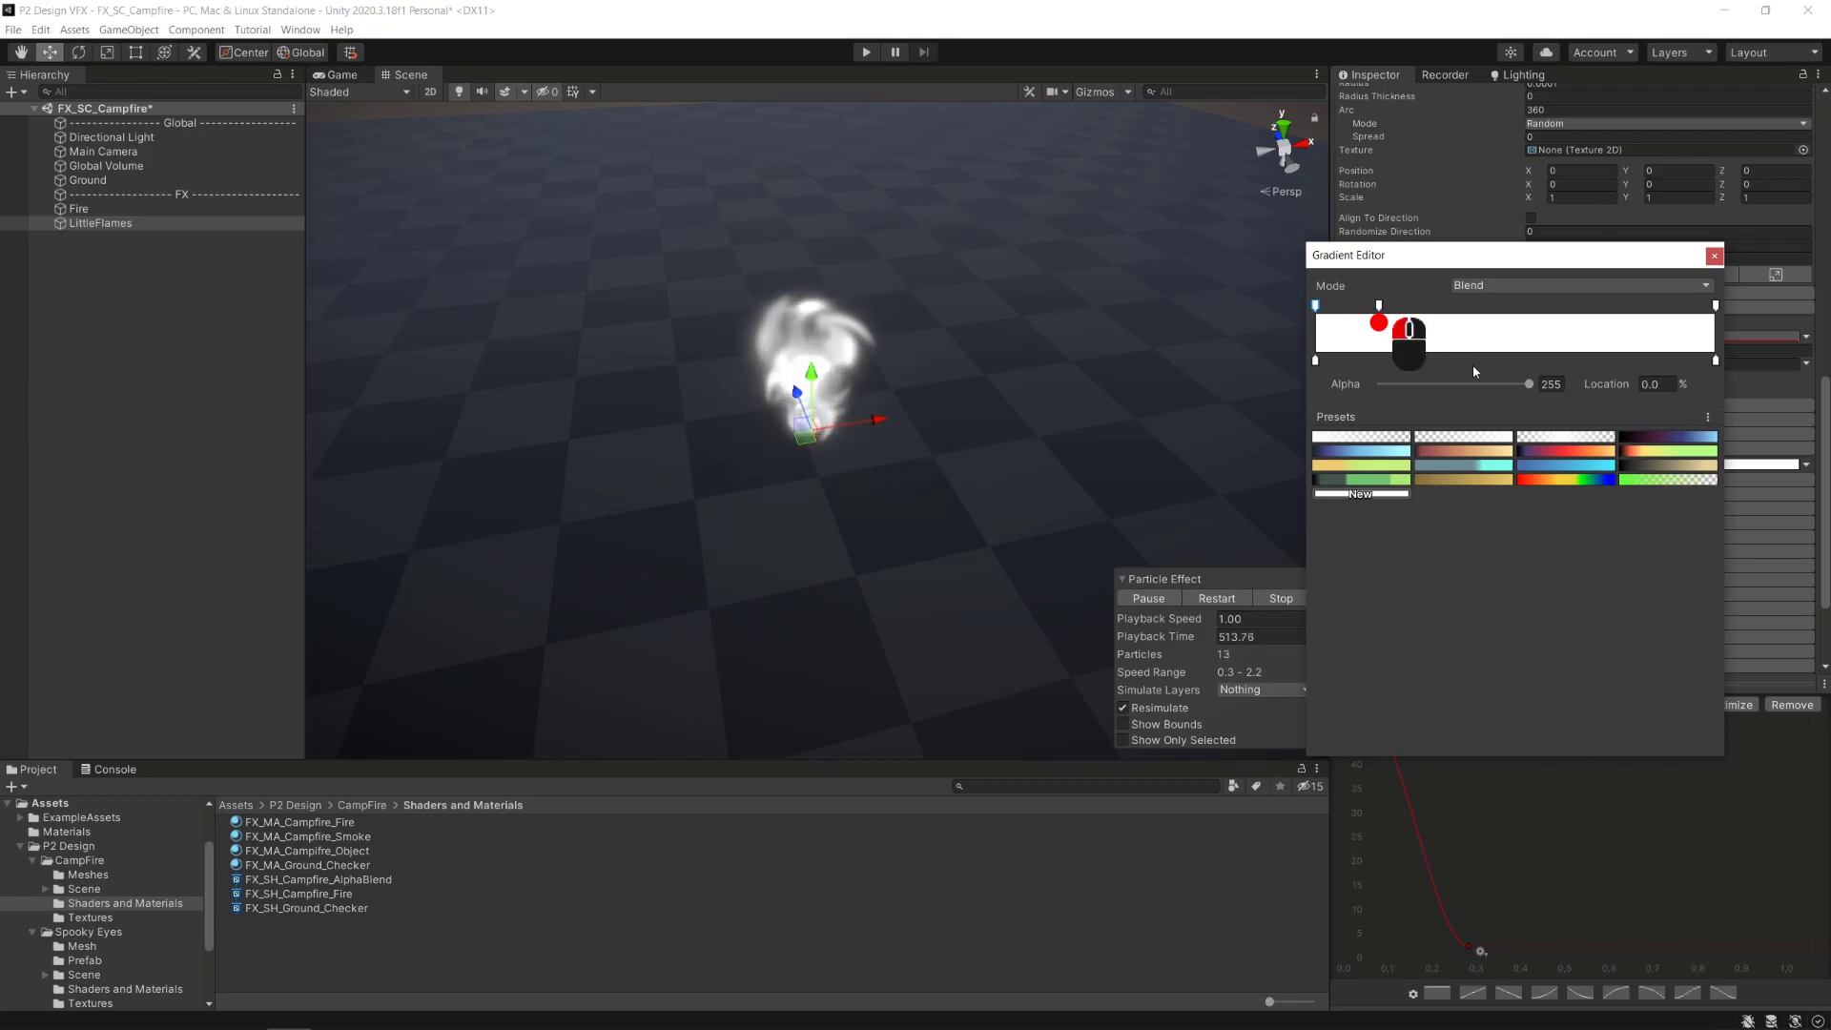
drag(1529, 384, 1347, 386)
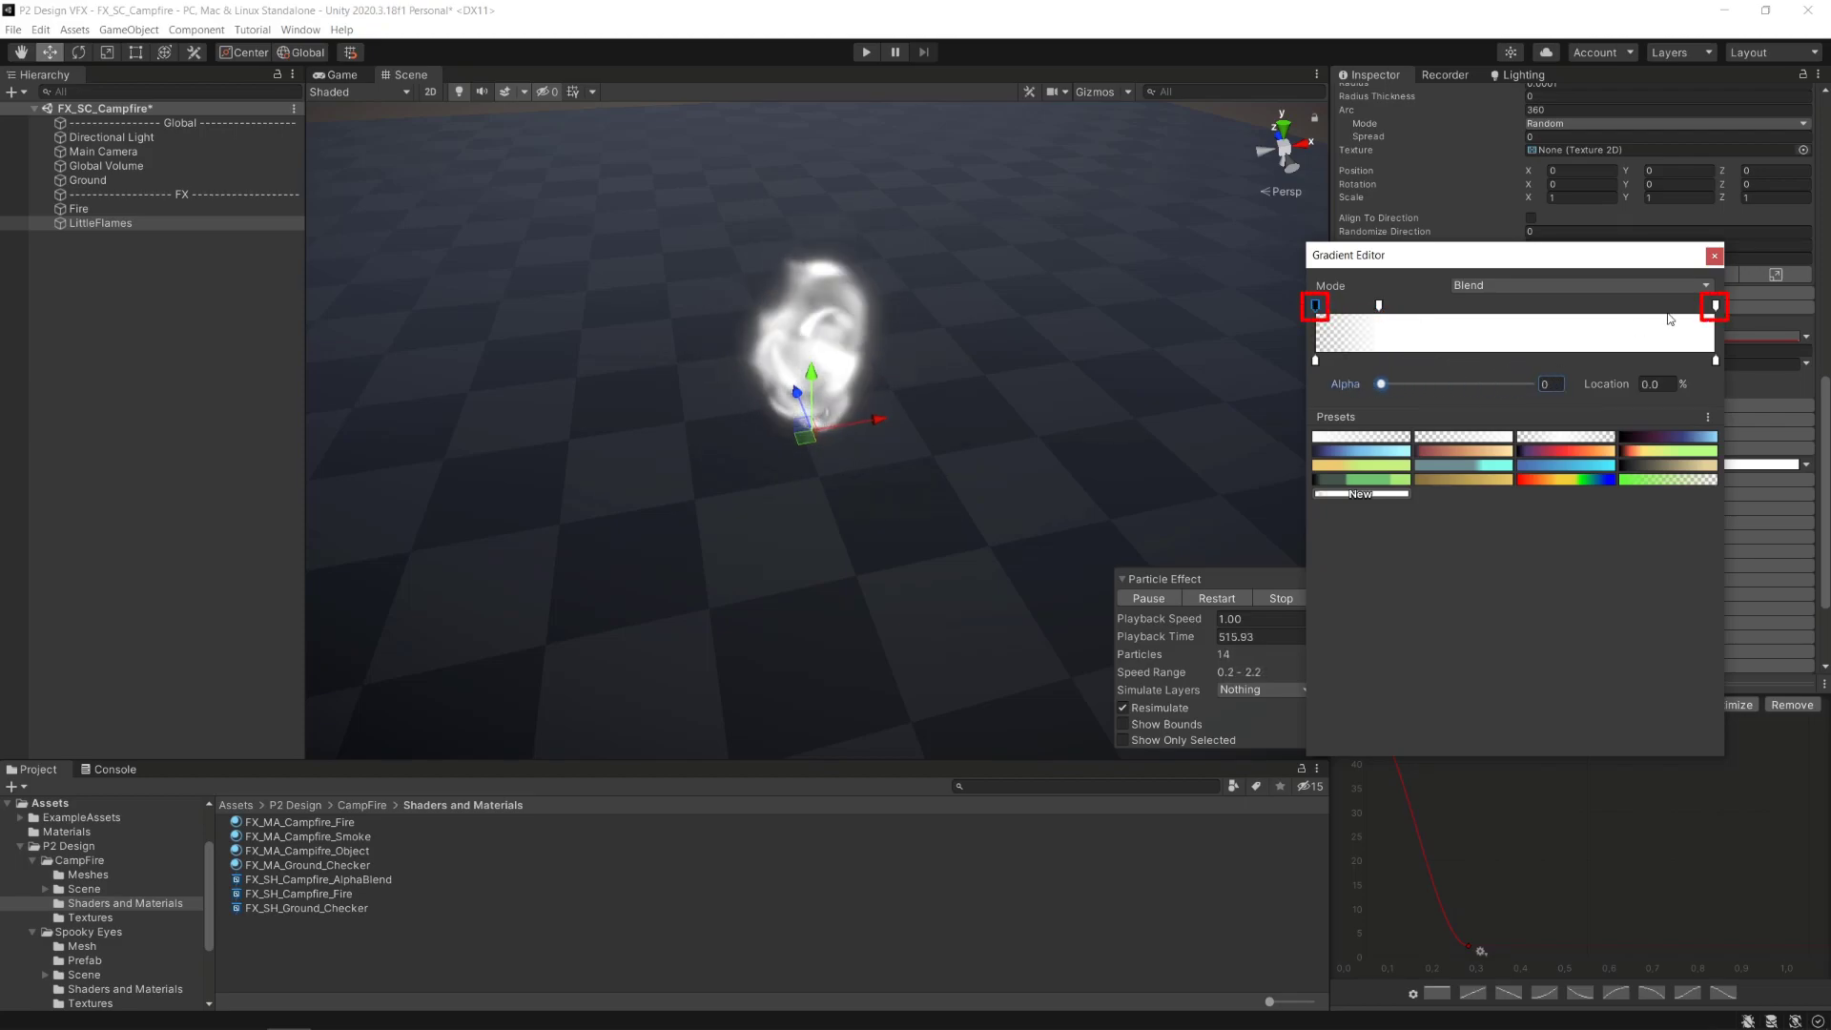
drag(1529, 383, 1365, 394)
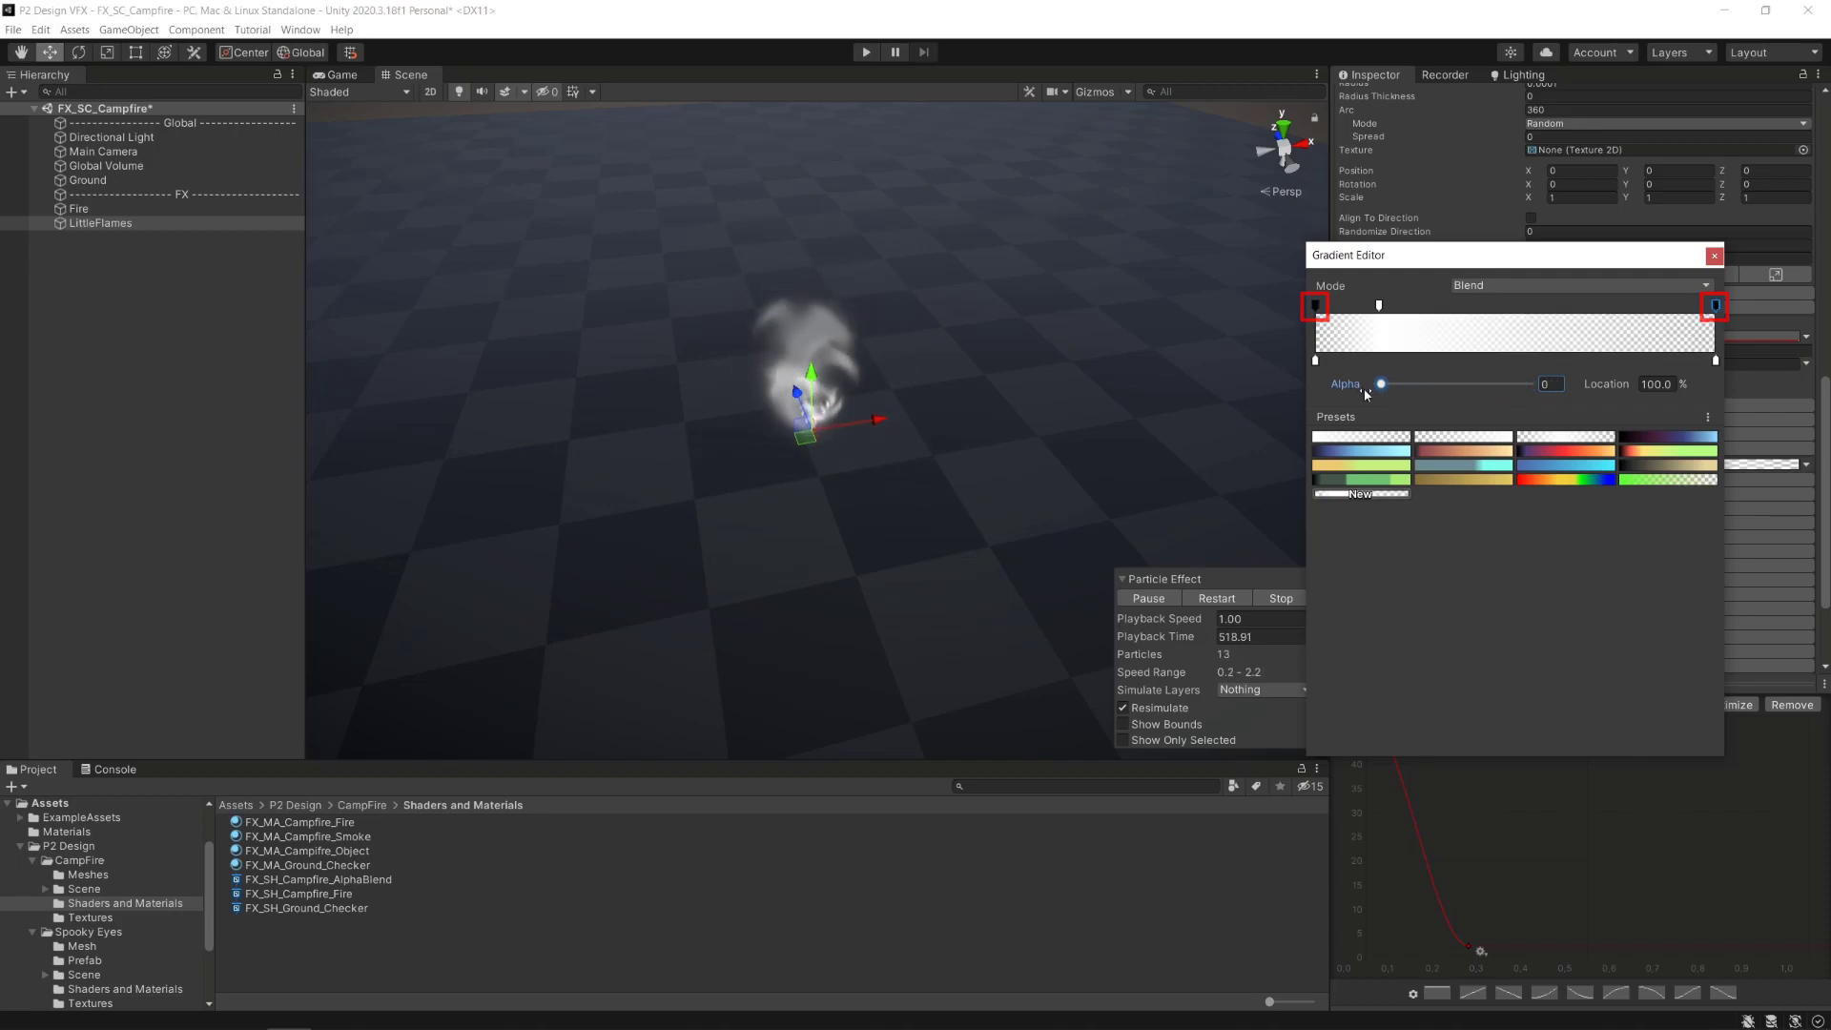
click(1714, 257)
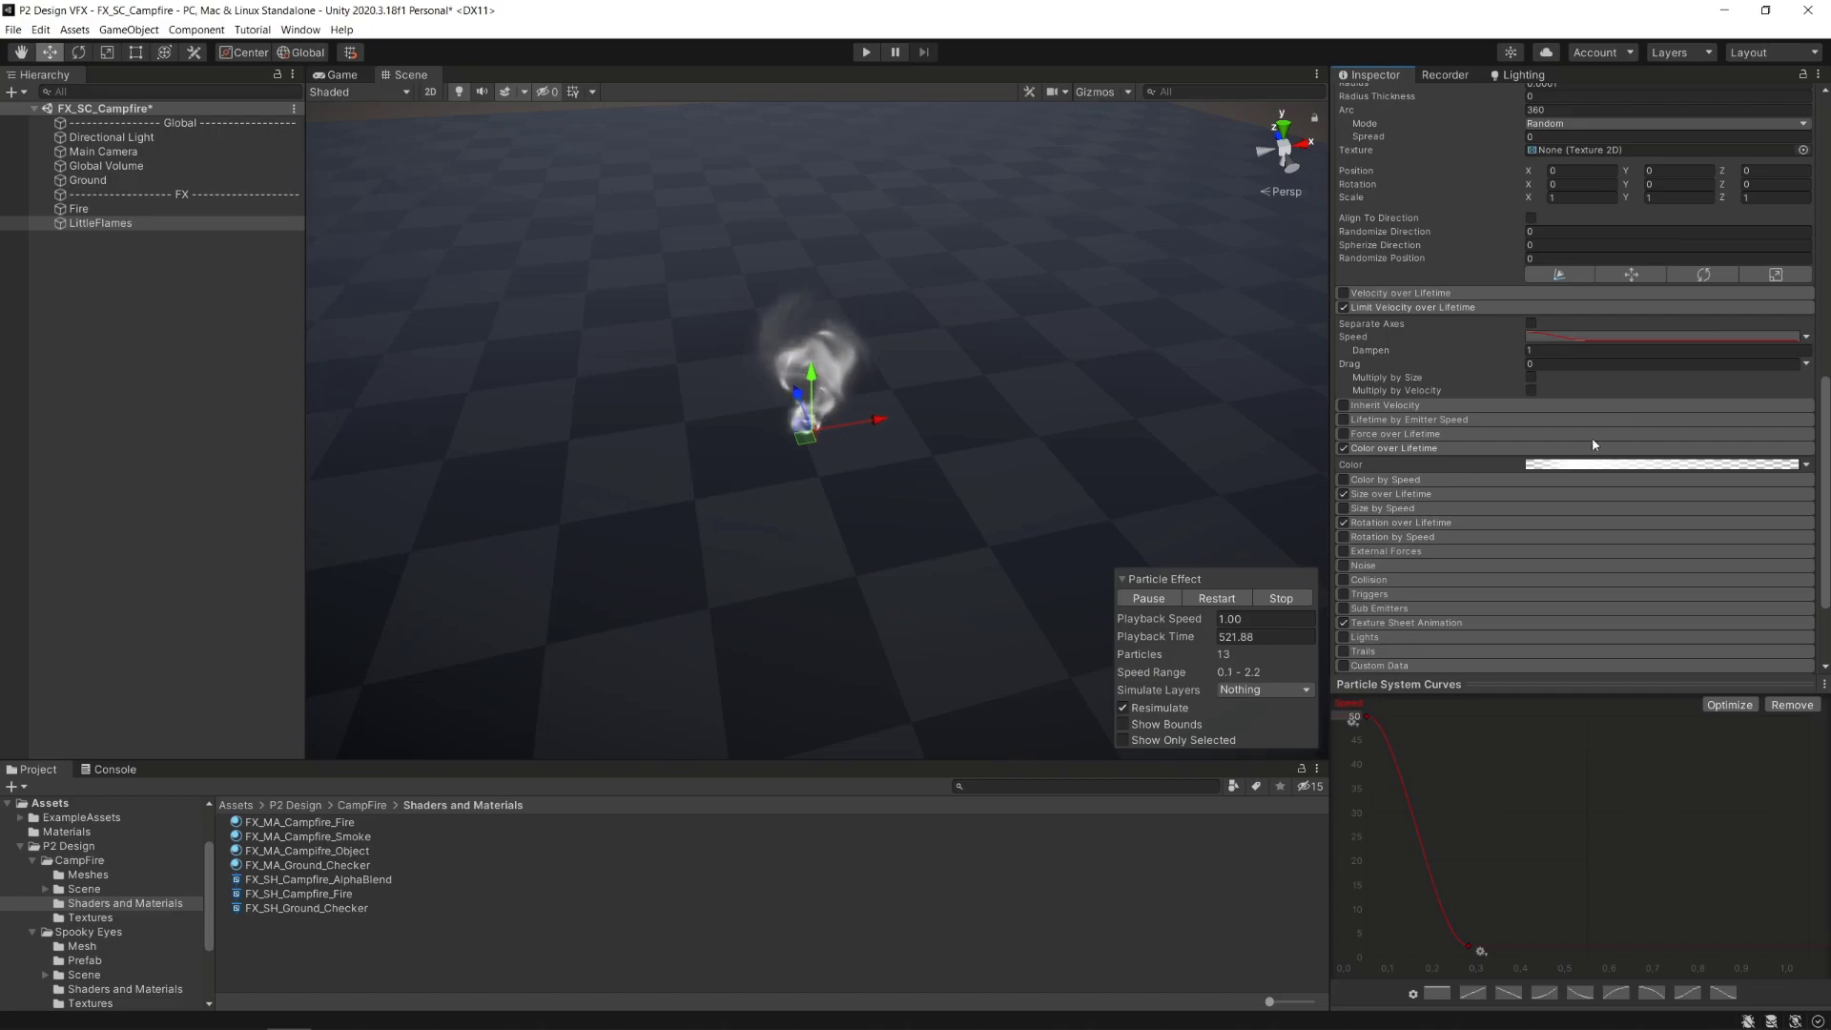
Change the particles' Start Color to a dark gray, about 6D6D6D.
scroll(1588, 484, up, 15)
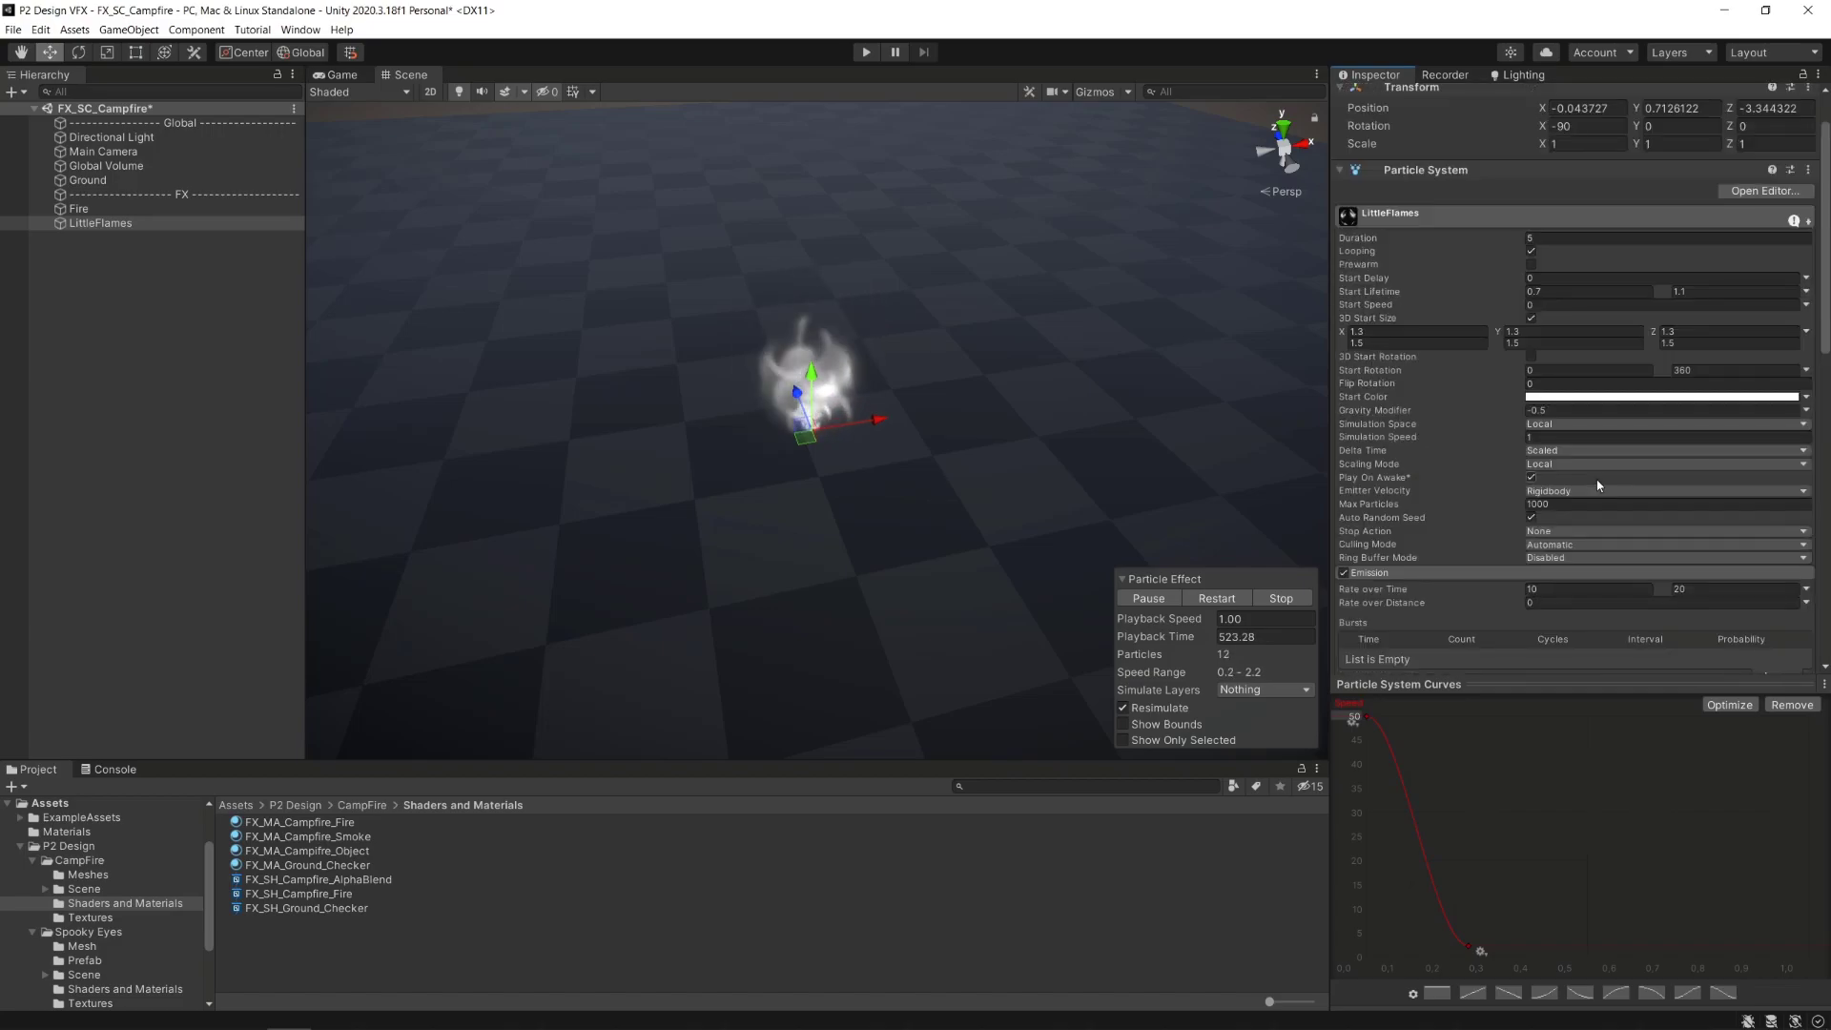
click(1558, 399)
drag(1619, 507, 1608, 543)
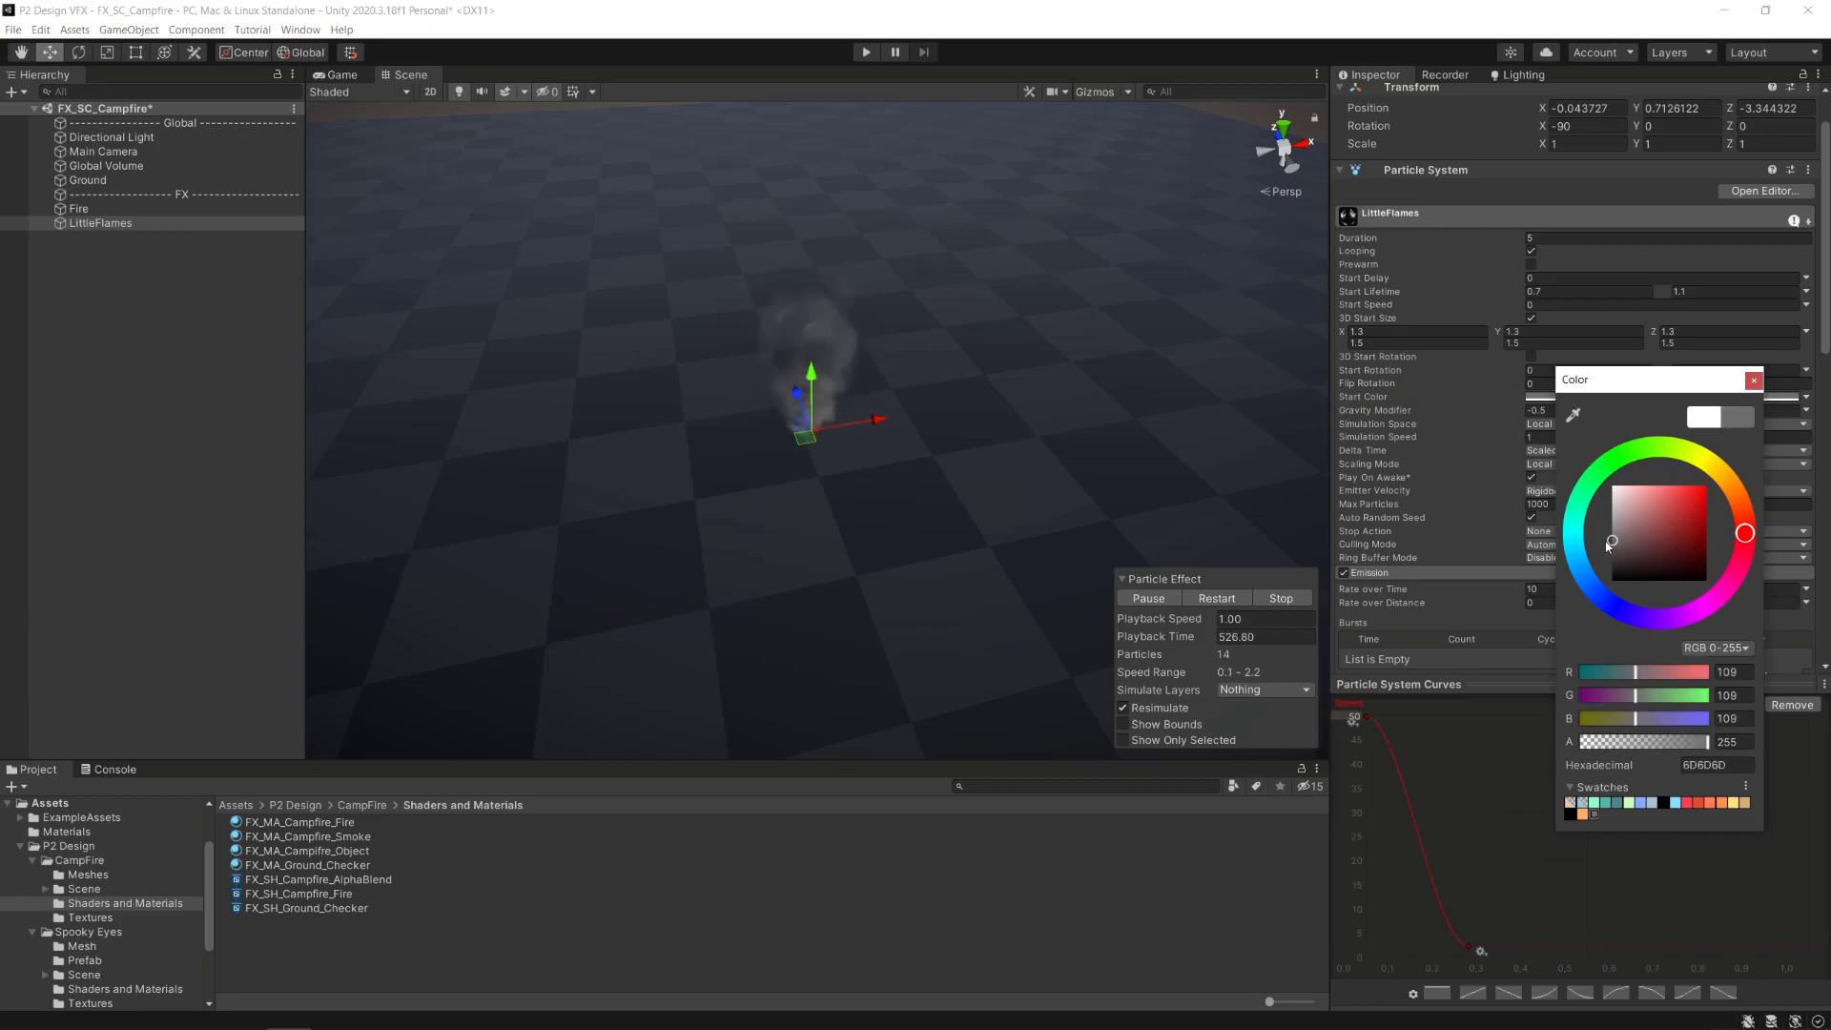
click(1755, 382)
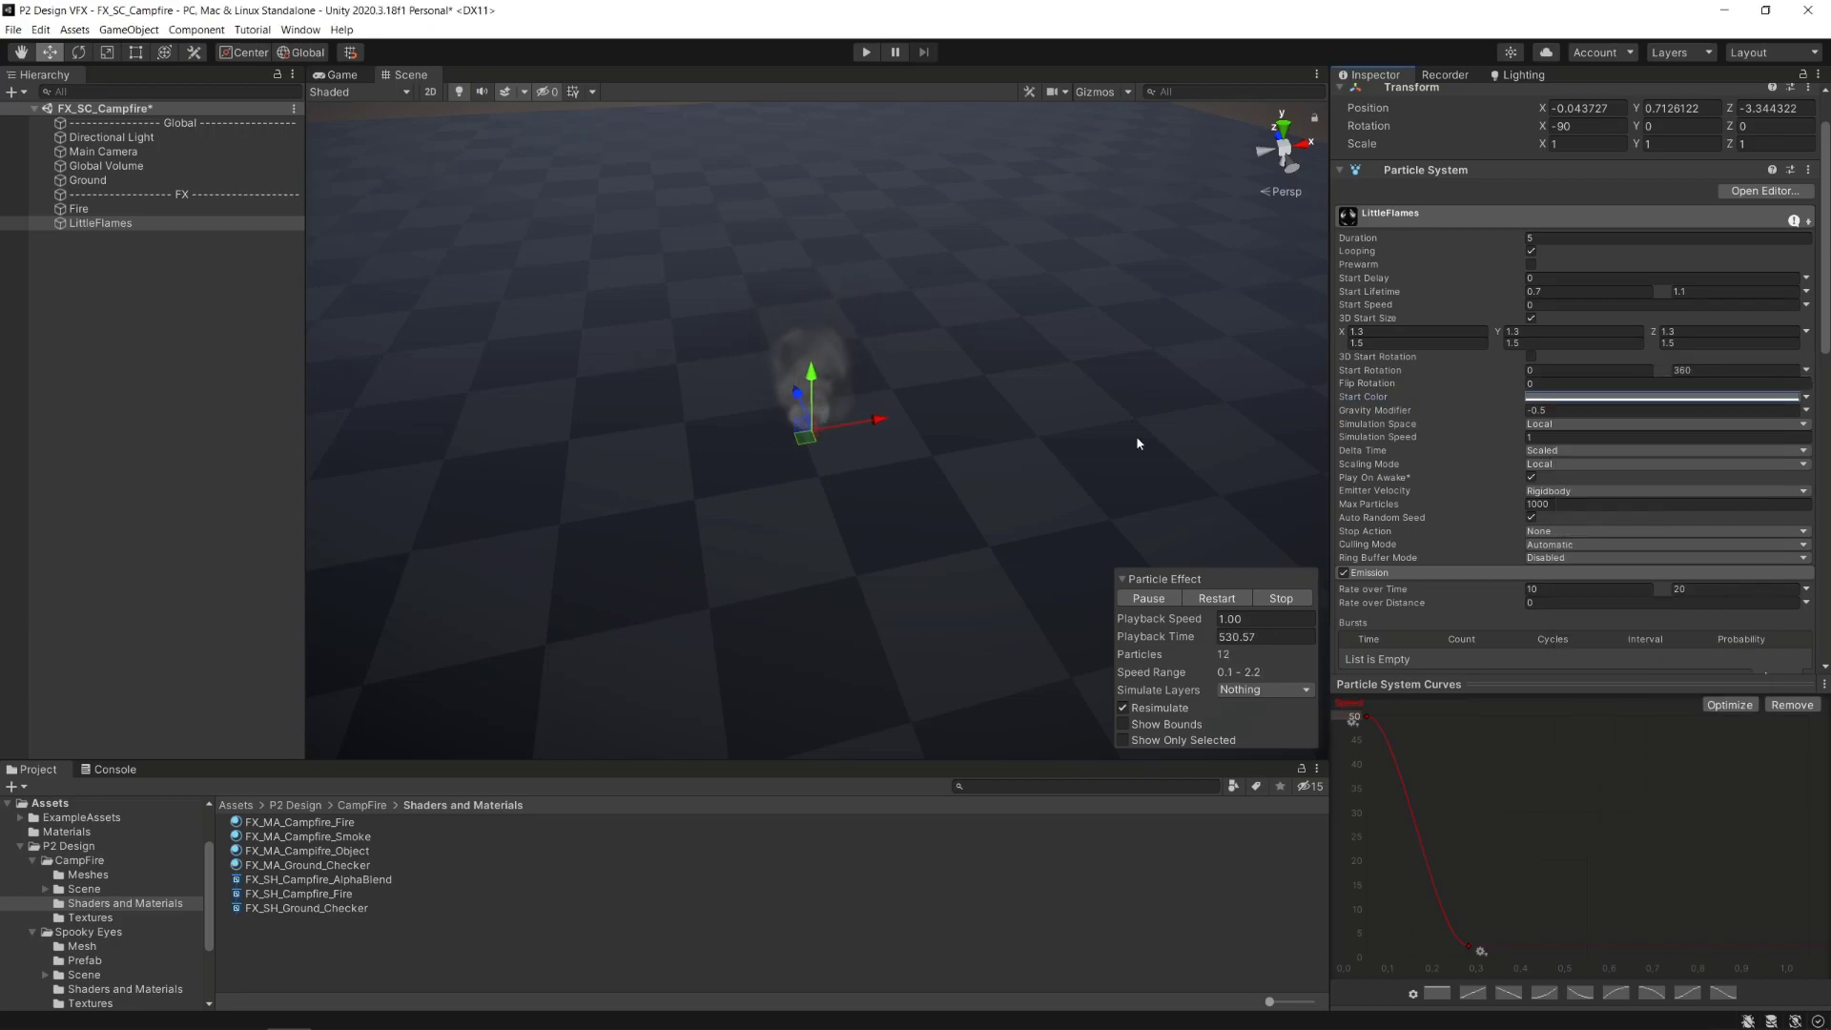
alt+drag(1014, 473, 1054, 543)
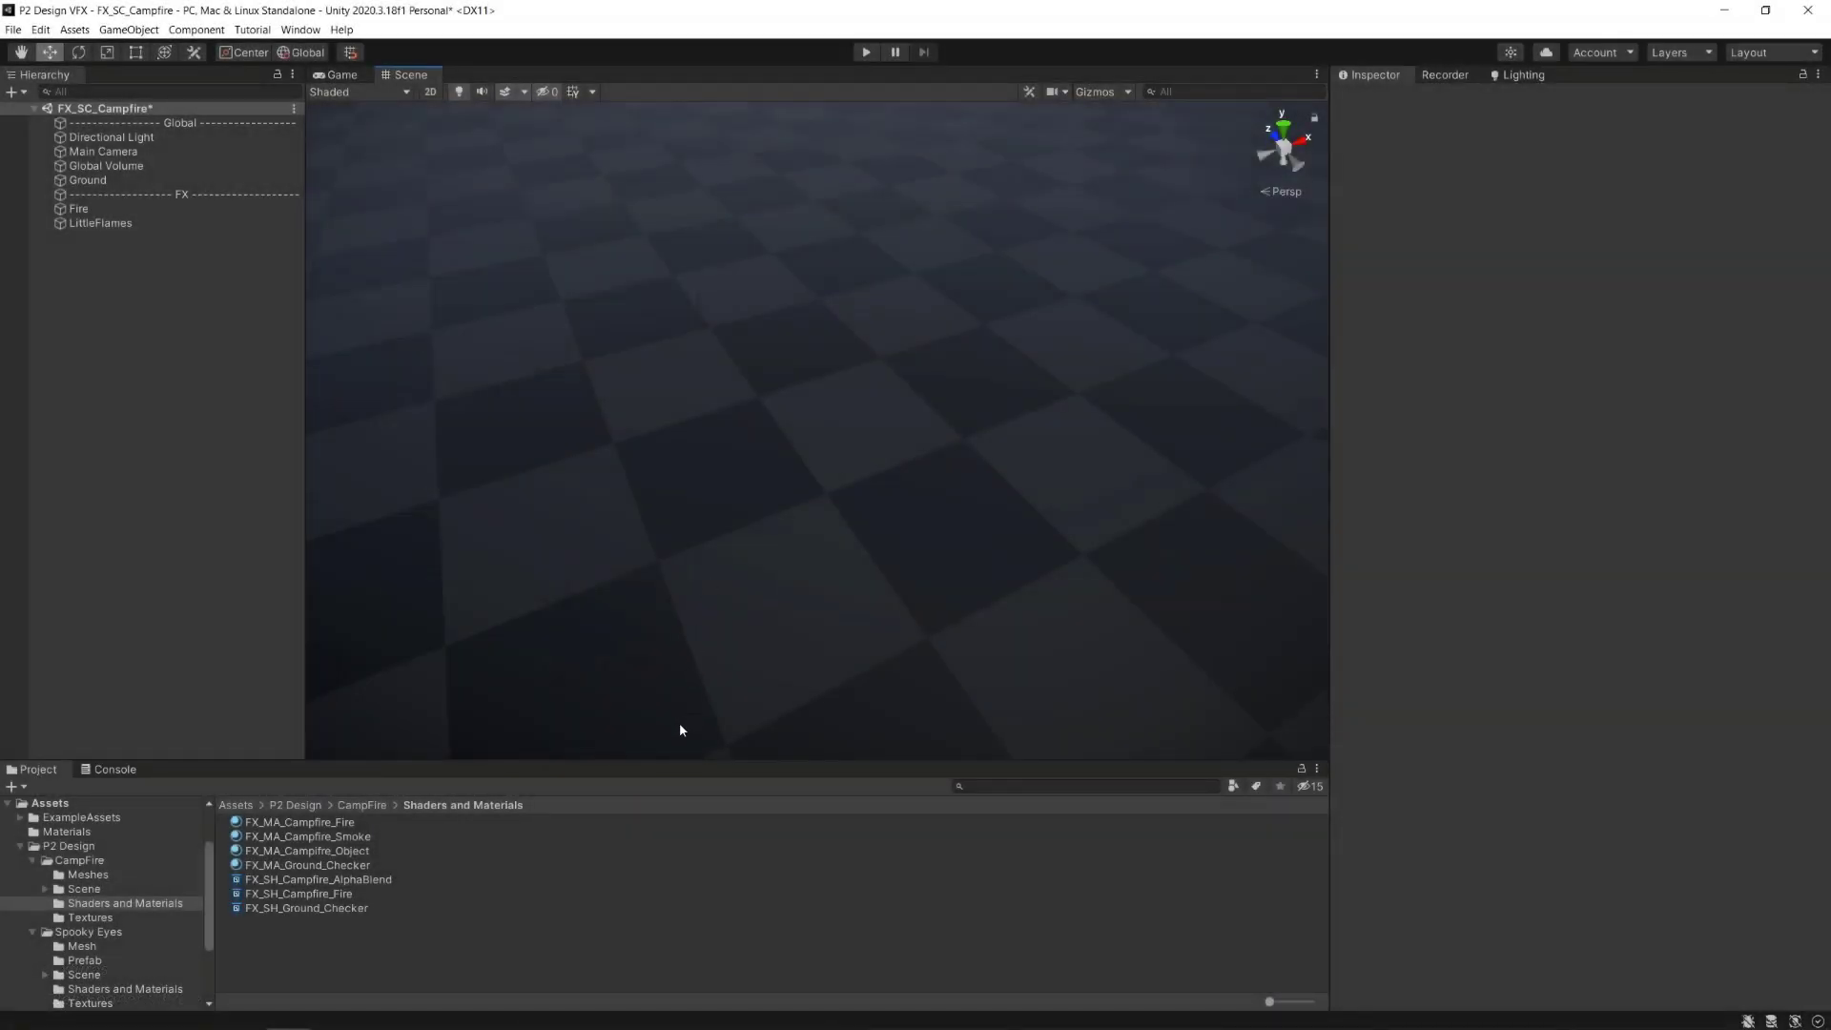
Duplicate the FX_SH_Campfire_AlphaBlend shader as FX_SH_Campfire_AlphaBlendDissolve and open its graph.
click(364, 879)
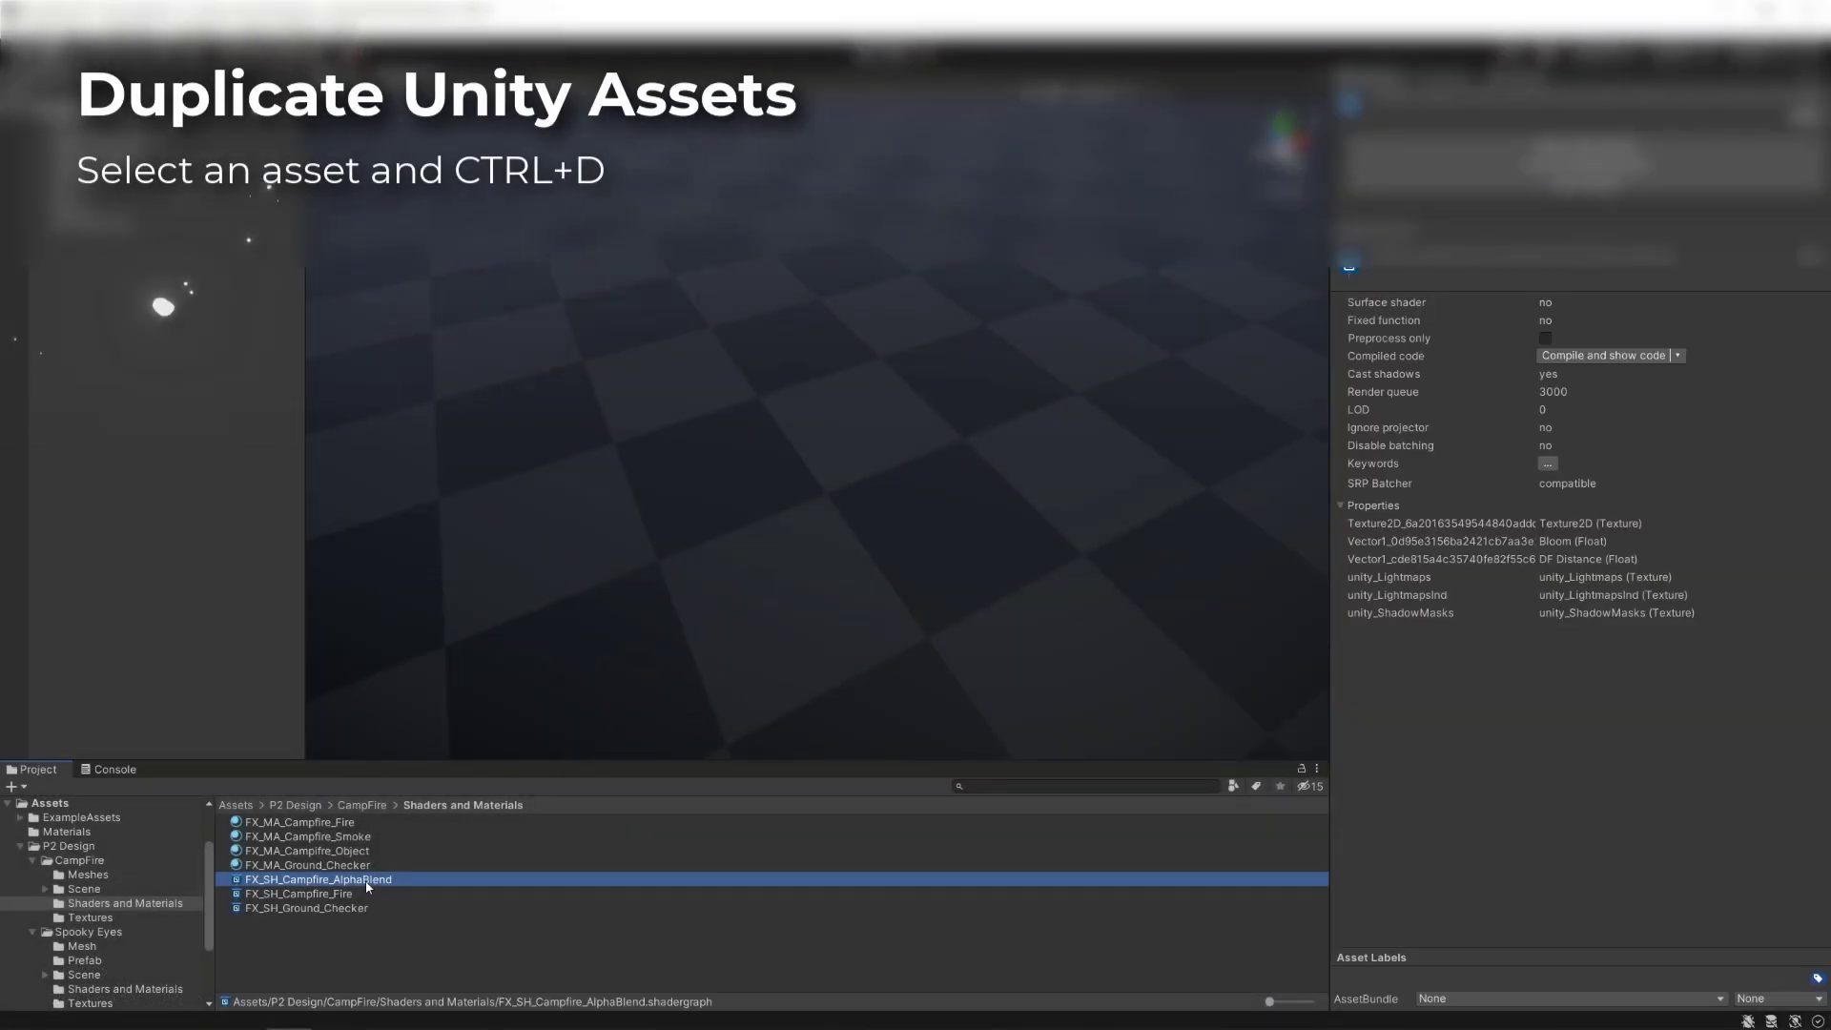
key(ctrl+d)
key(F2)
drag(394, 880, 474, 880)
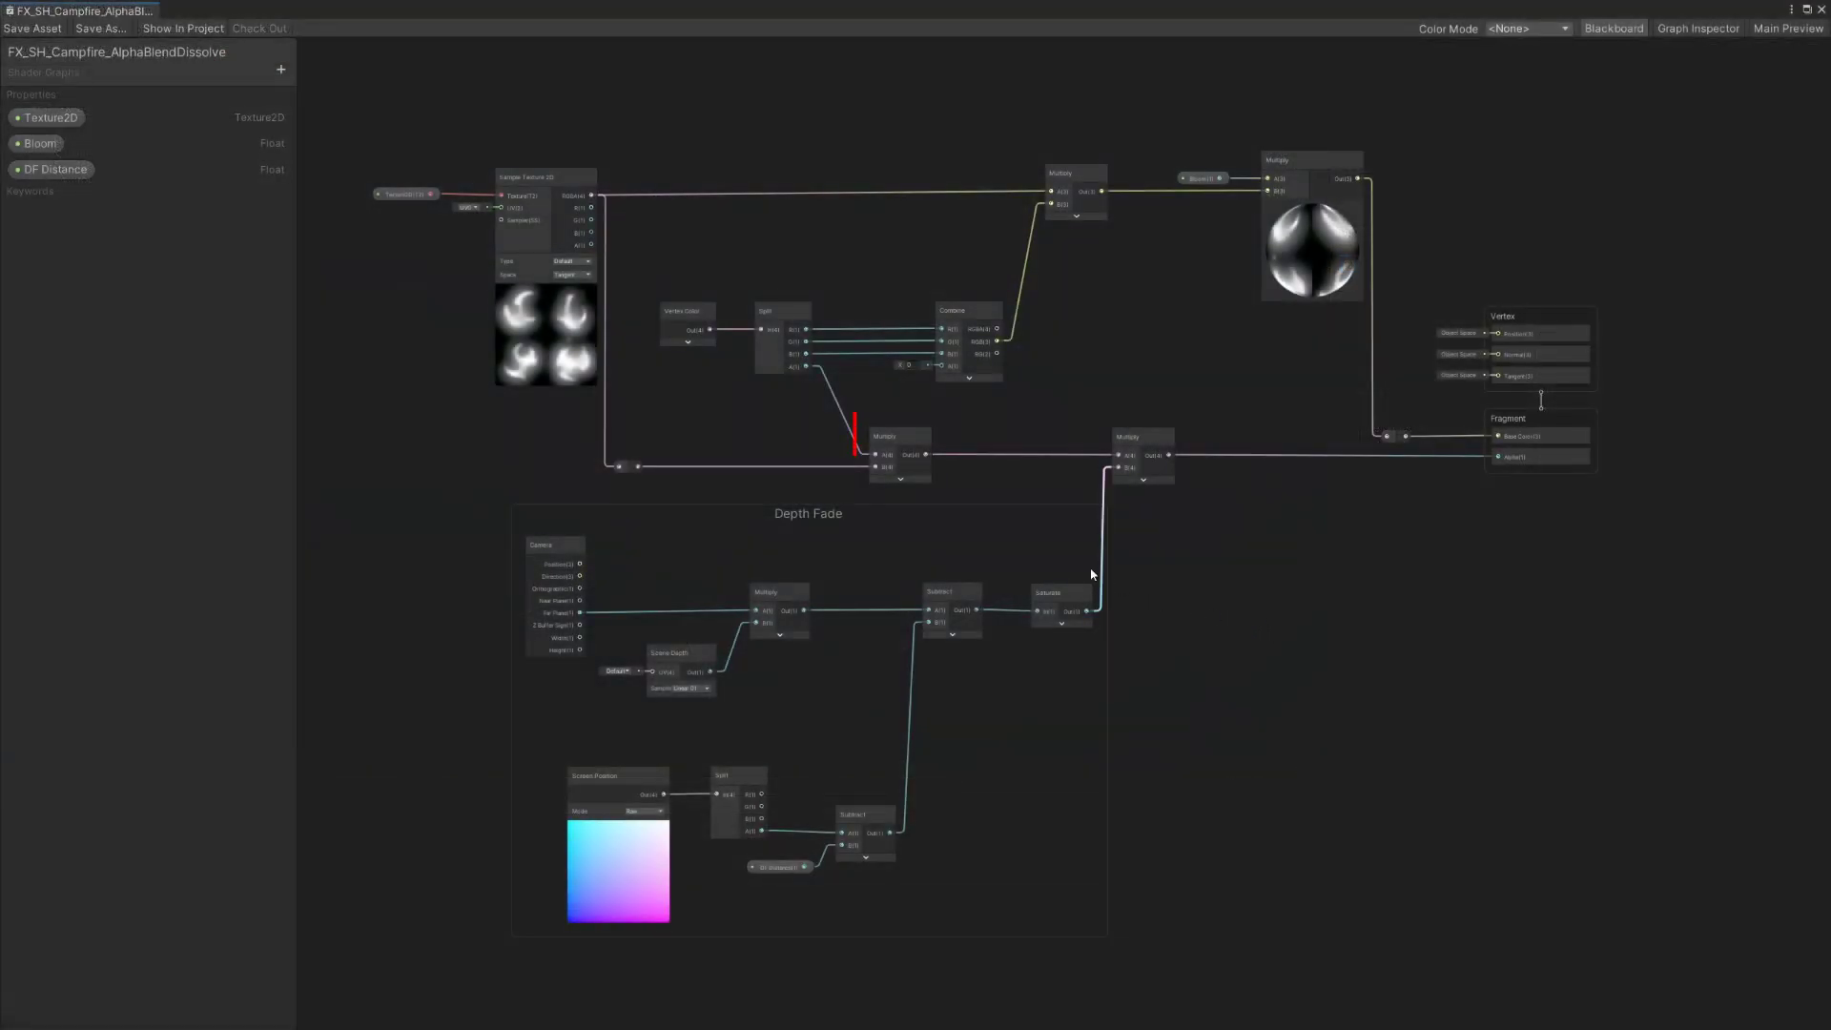
Replace the Multiply node that combined the texture and vertex alpha with a Smoothstep node, feeding the texture into its In port.
key(Delete)
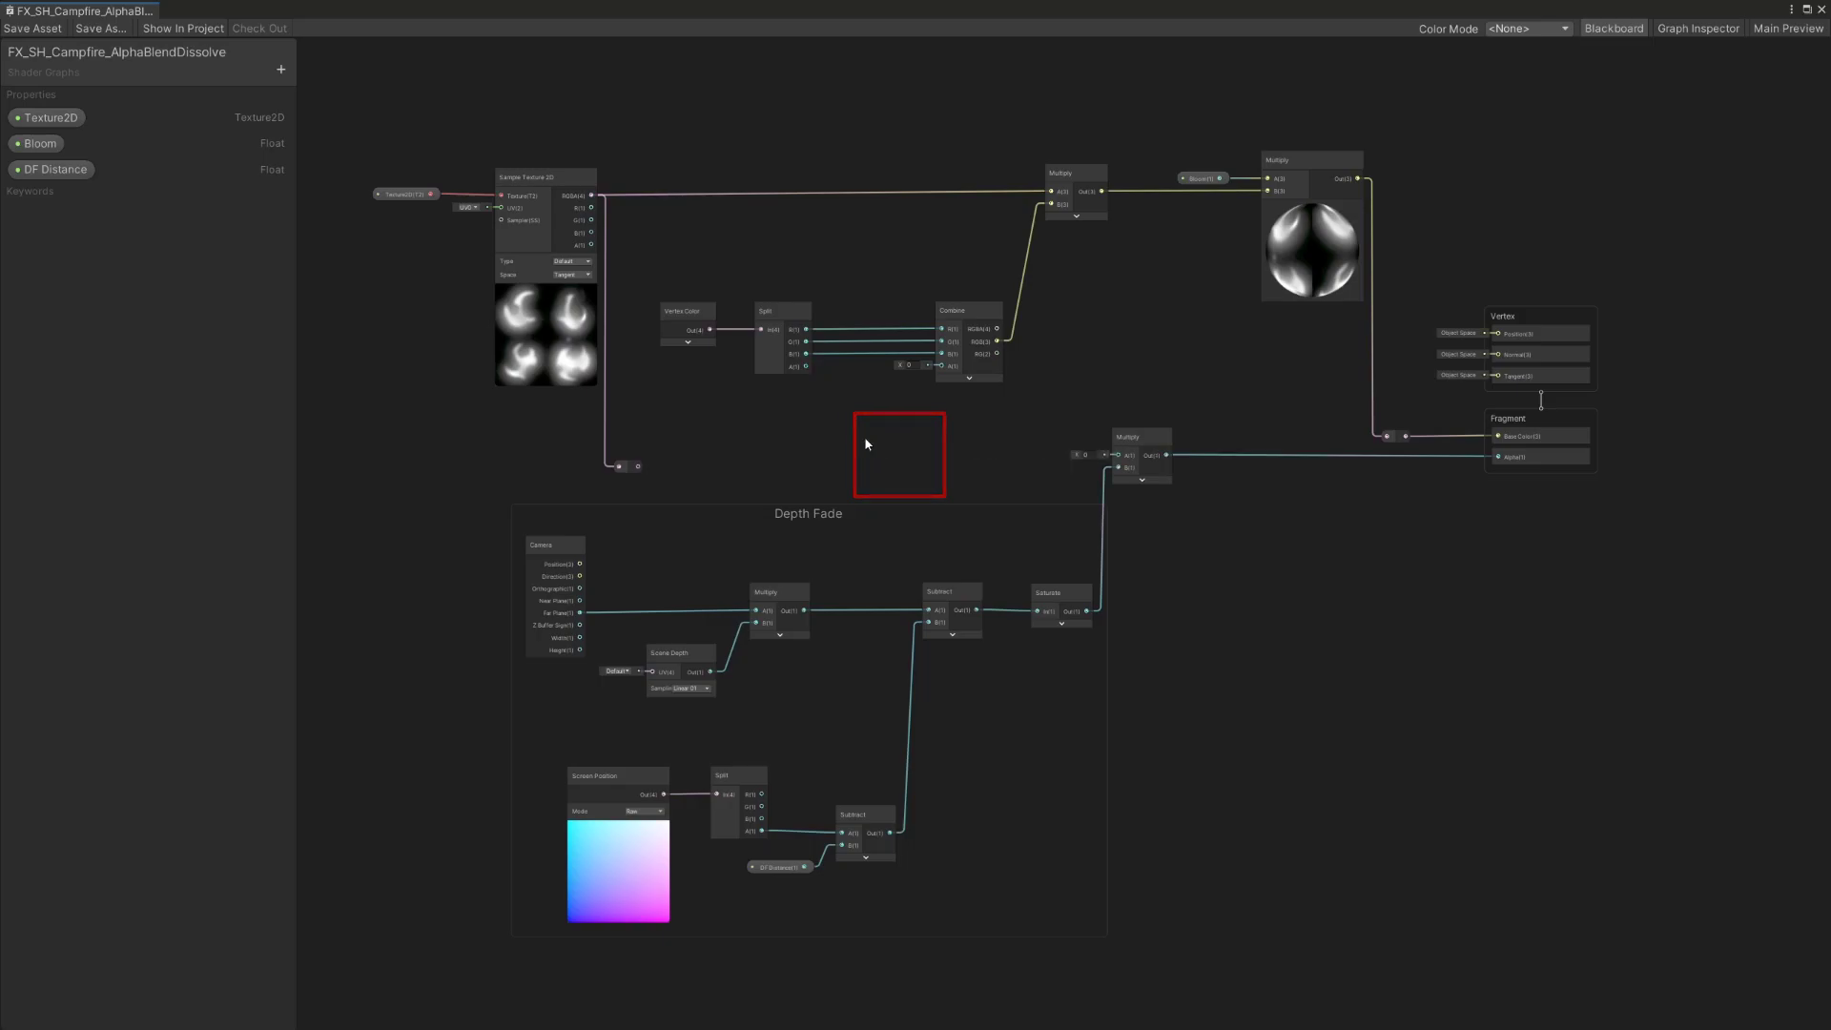
key(space)
text(smooth)
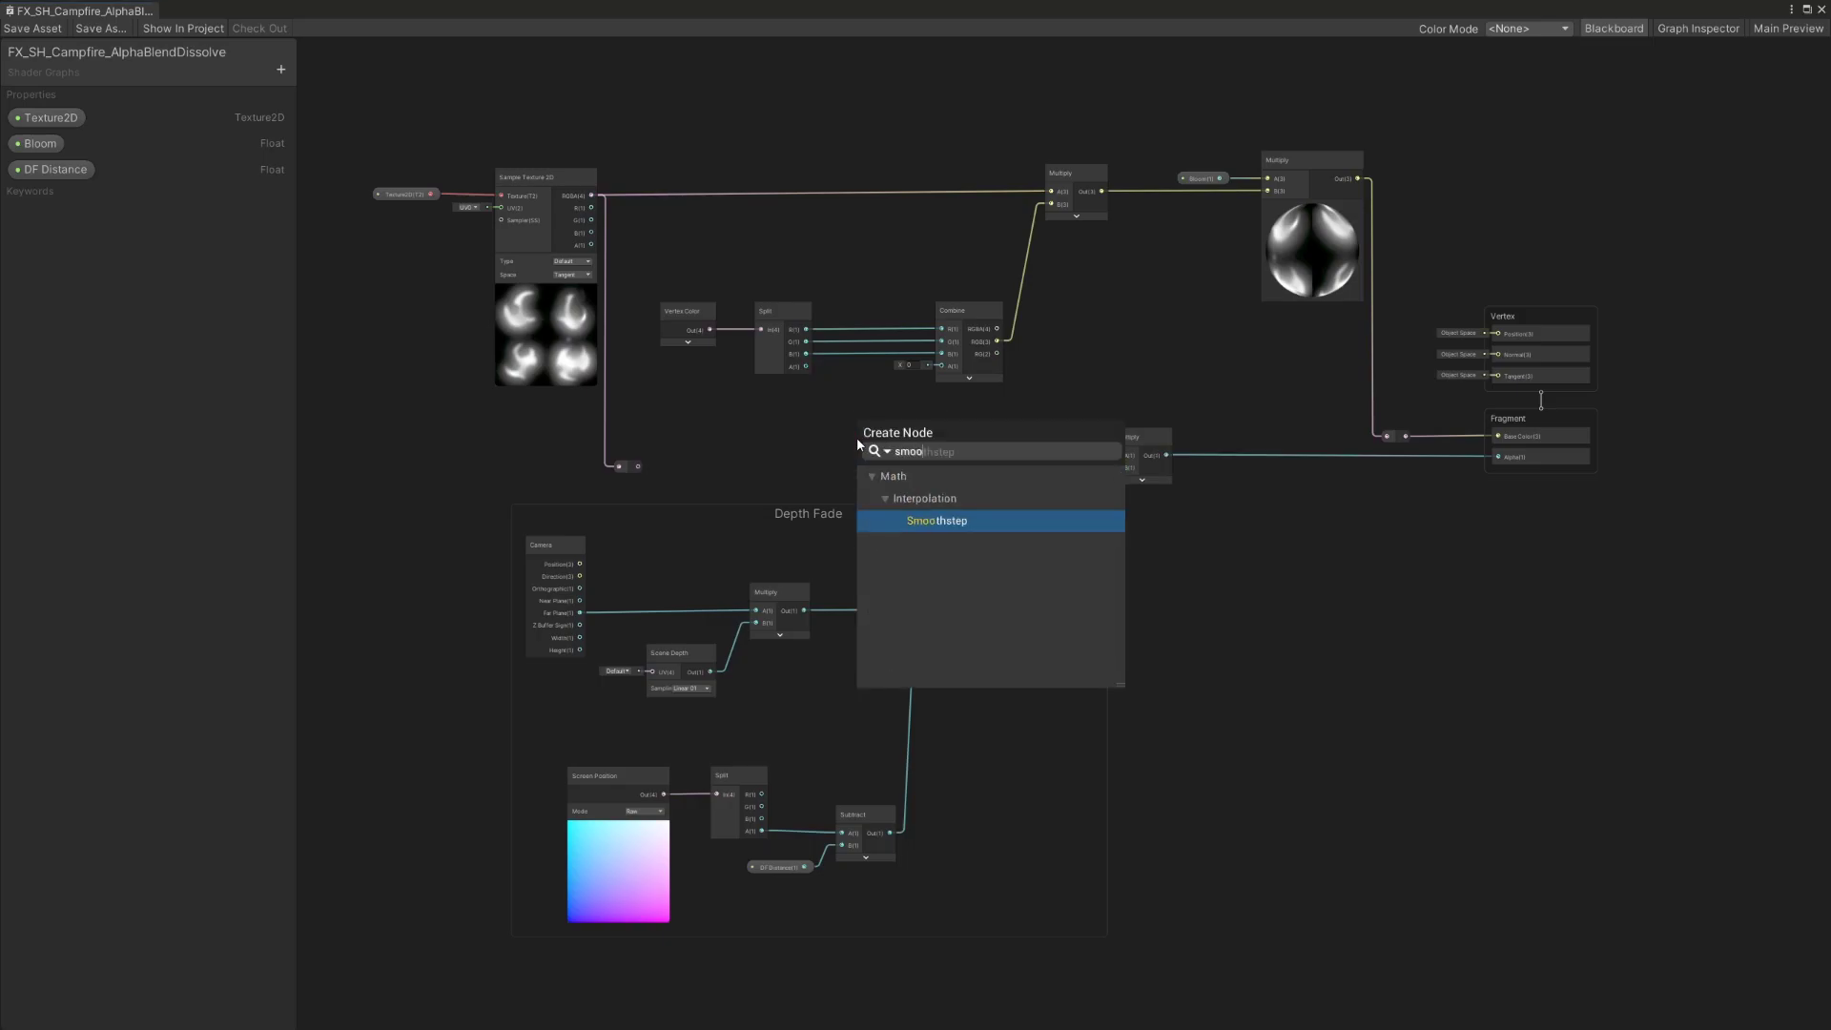
click(932, 524)
scroll(861, 458, up, 3)
click(938, 564)
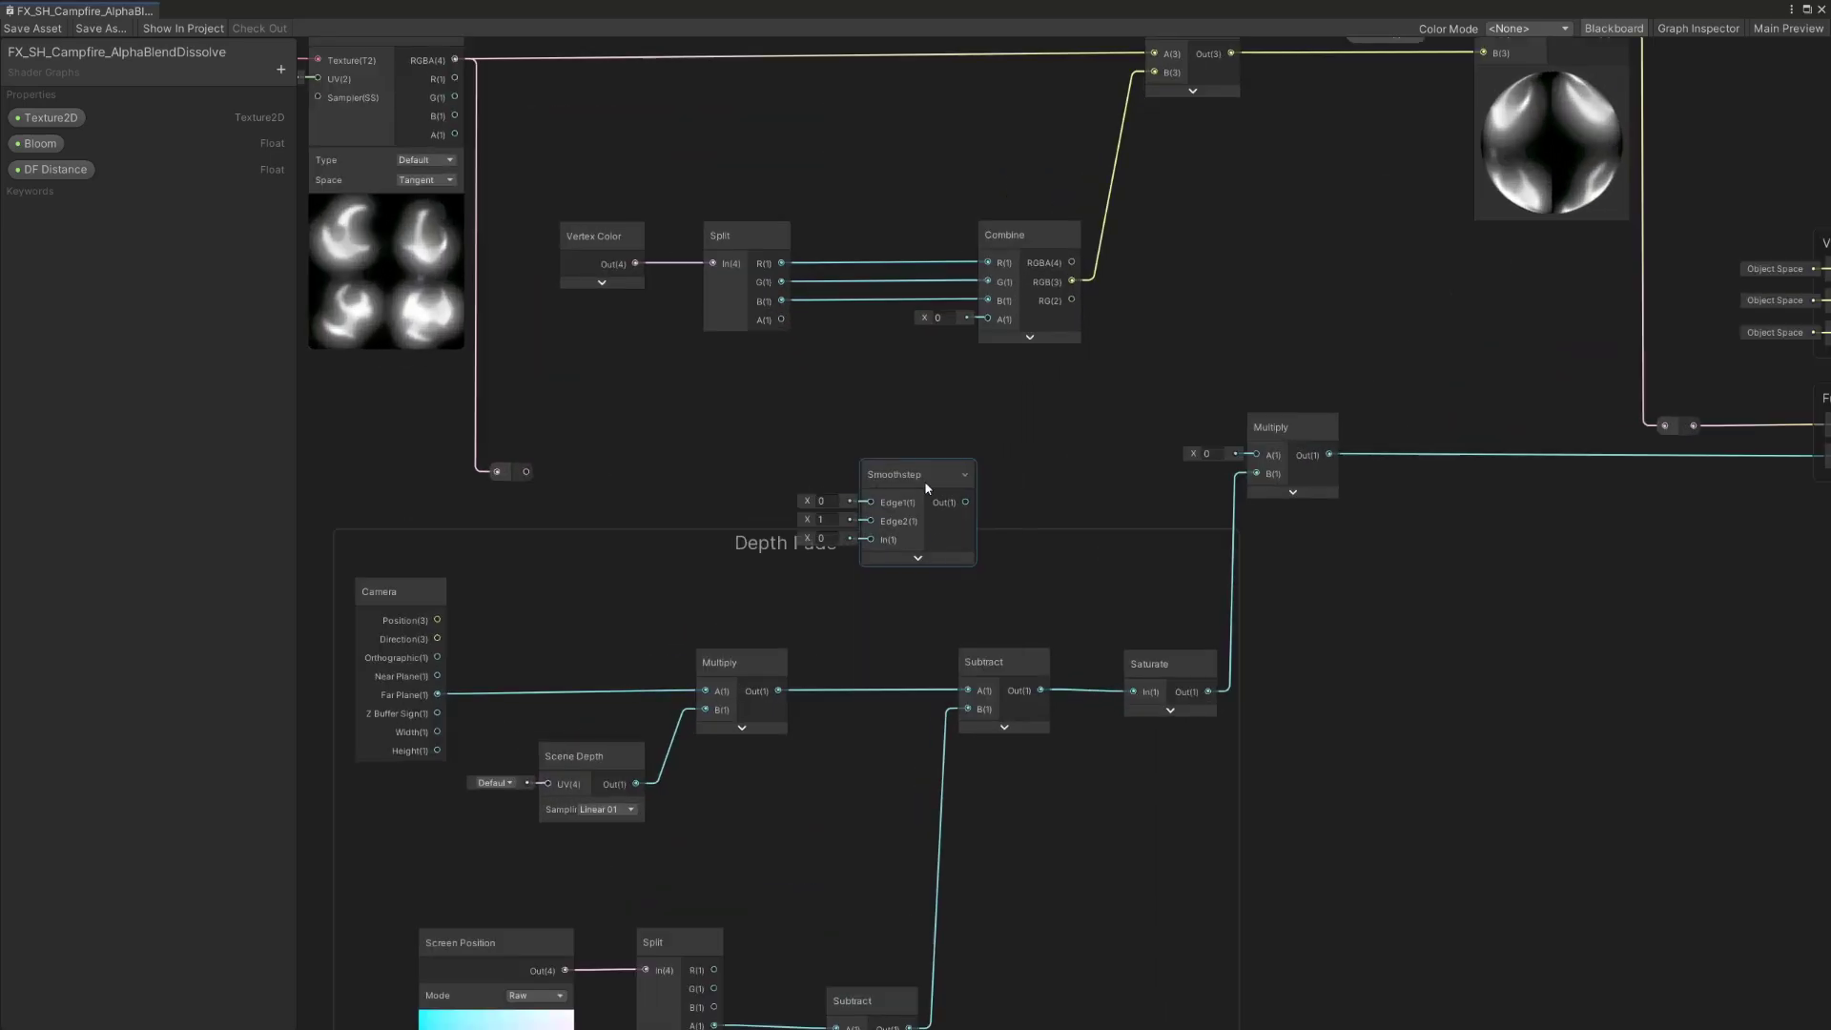
drag(917, 474, 917, 406)
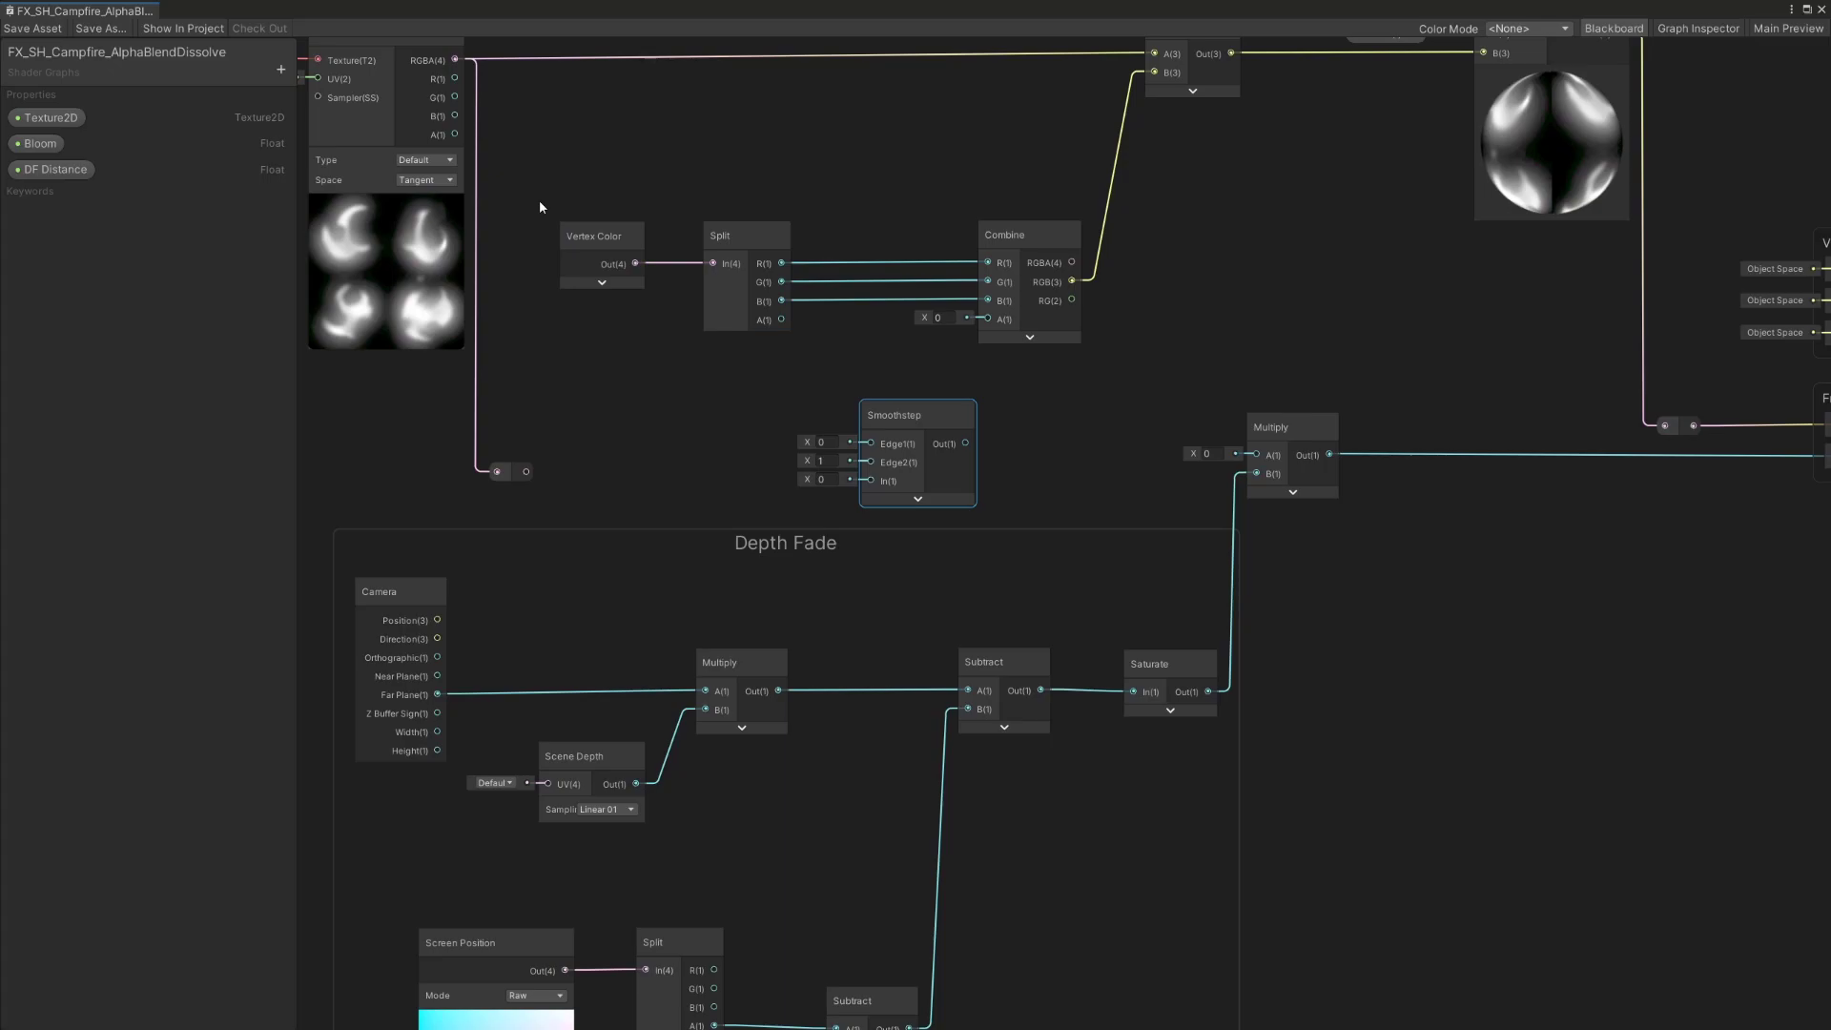
drag(543, 474, 872, 481)
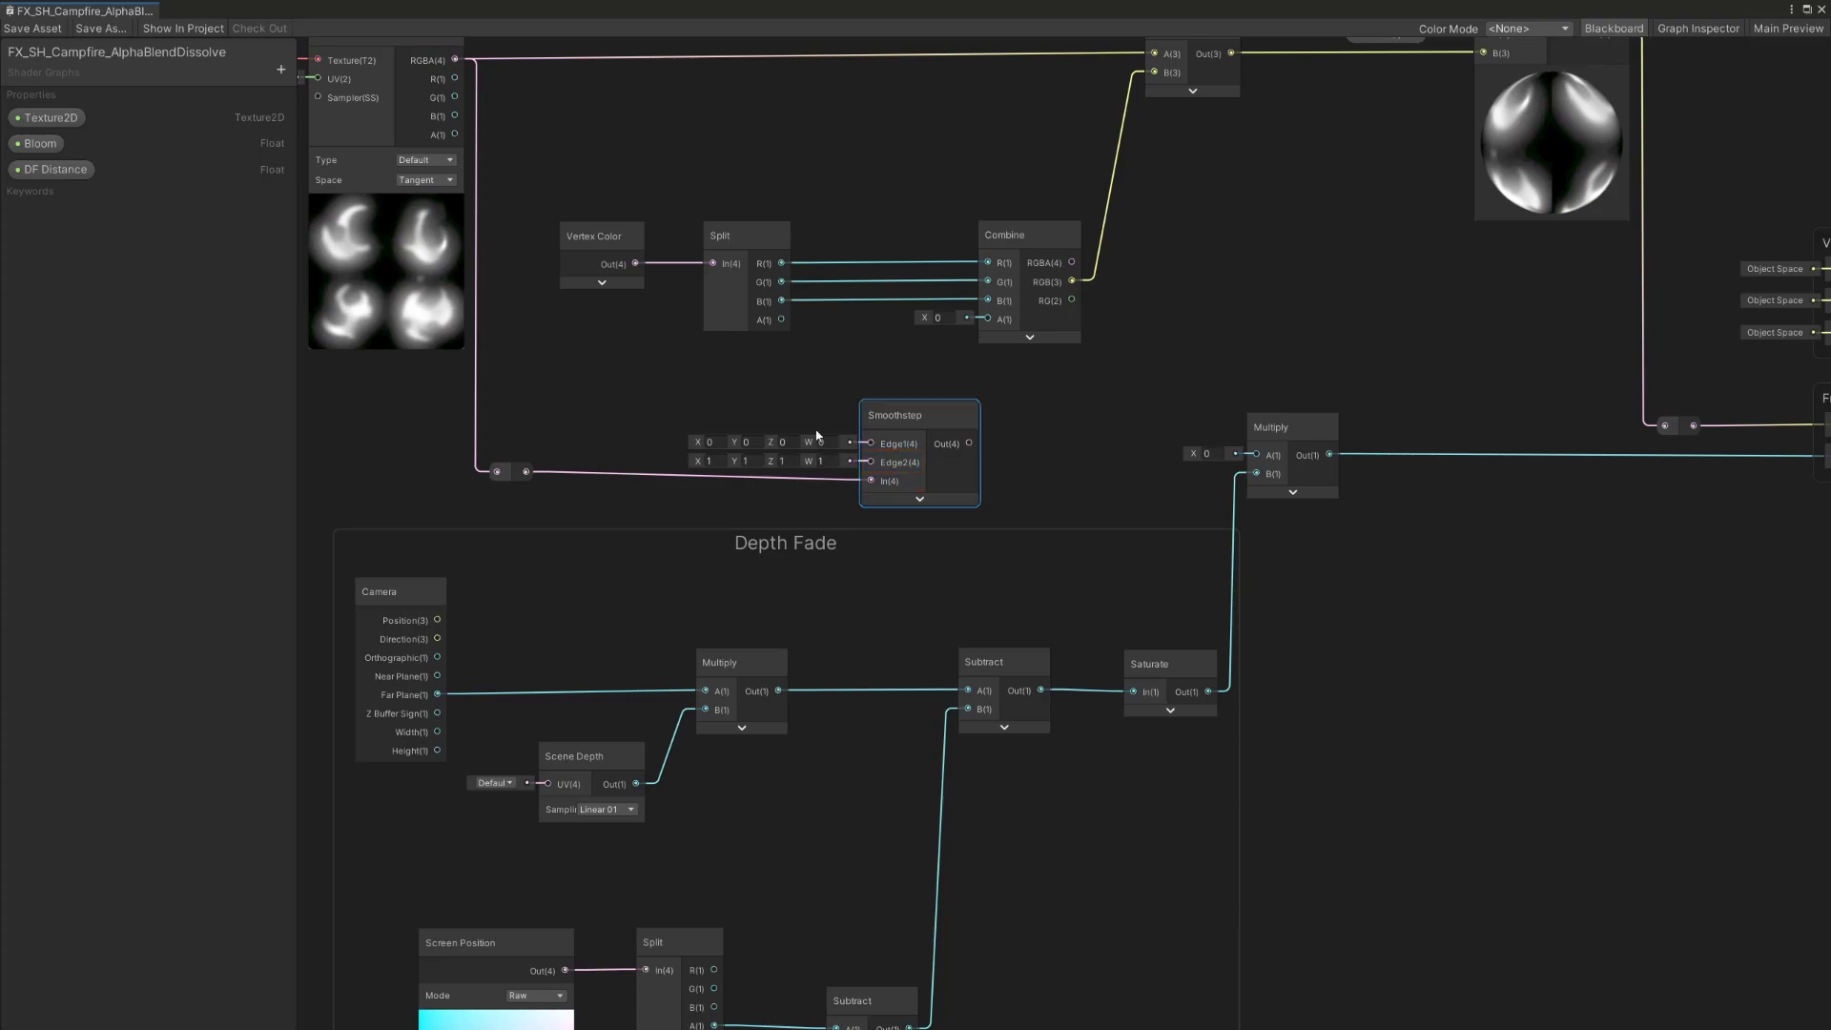
Route the Split's alpha through a new One Minus node into Smoothstep's Edge1, and connect Smoothstep's output to the depth-fade Multiply's A port.
drag(782, 321, 852, 341)
text(one)
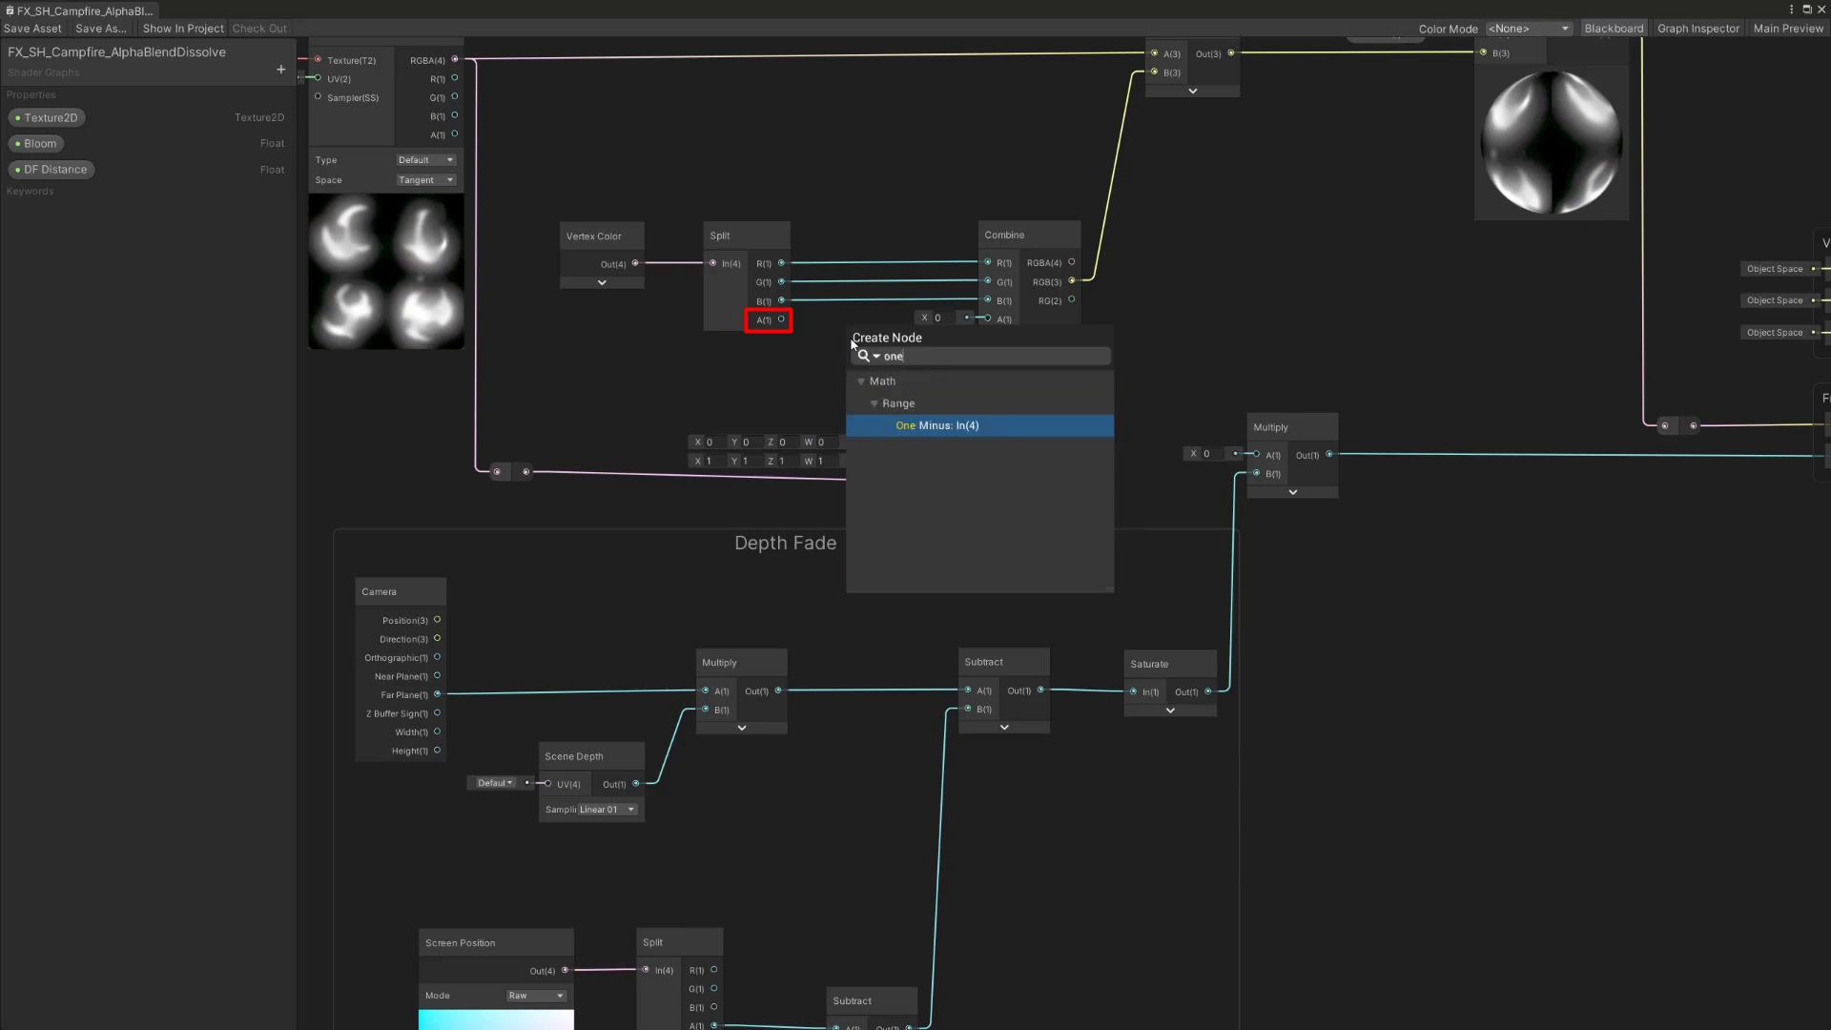
key(Return)
click(914, 387)
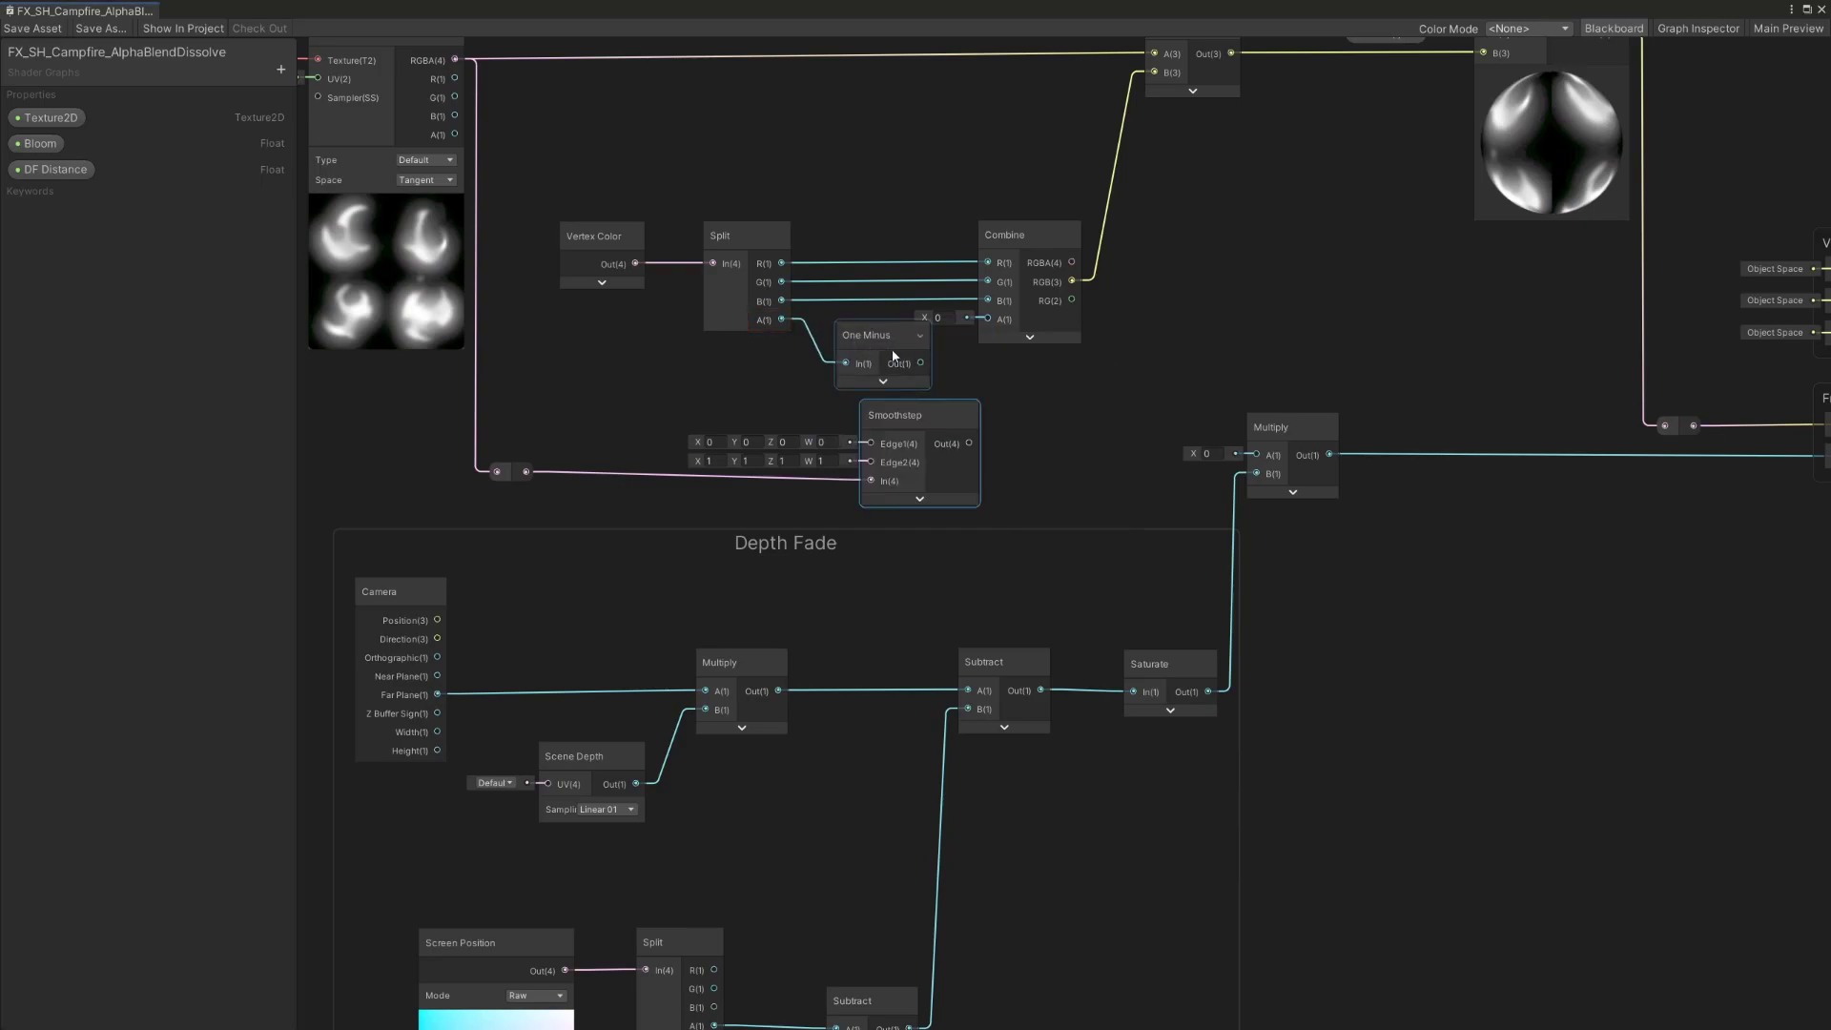
drag(922, 418, 1065, 409)
mouse_move(883, 340)
mouse_down()
mouse_move(872, 362)
mouse_move(1019, 433)
mouse_move(869, 382)
mouse_up()
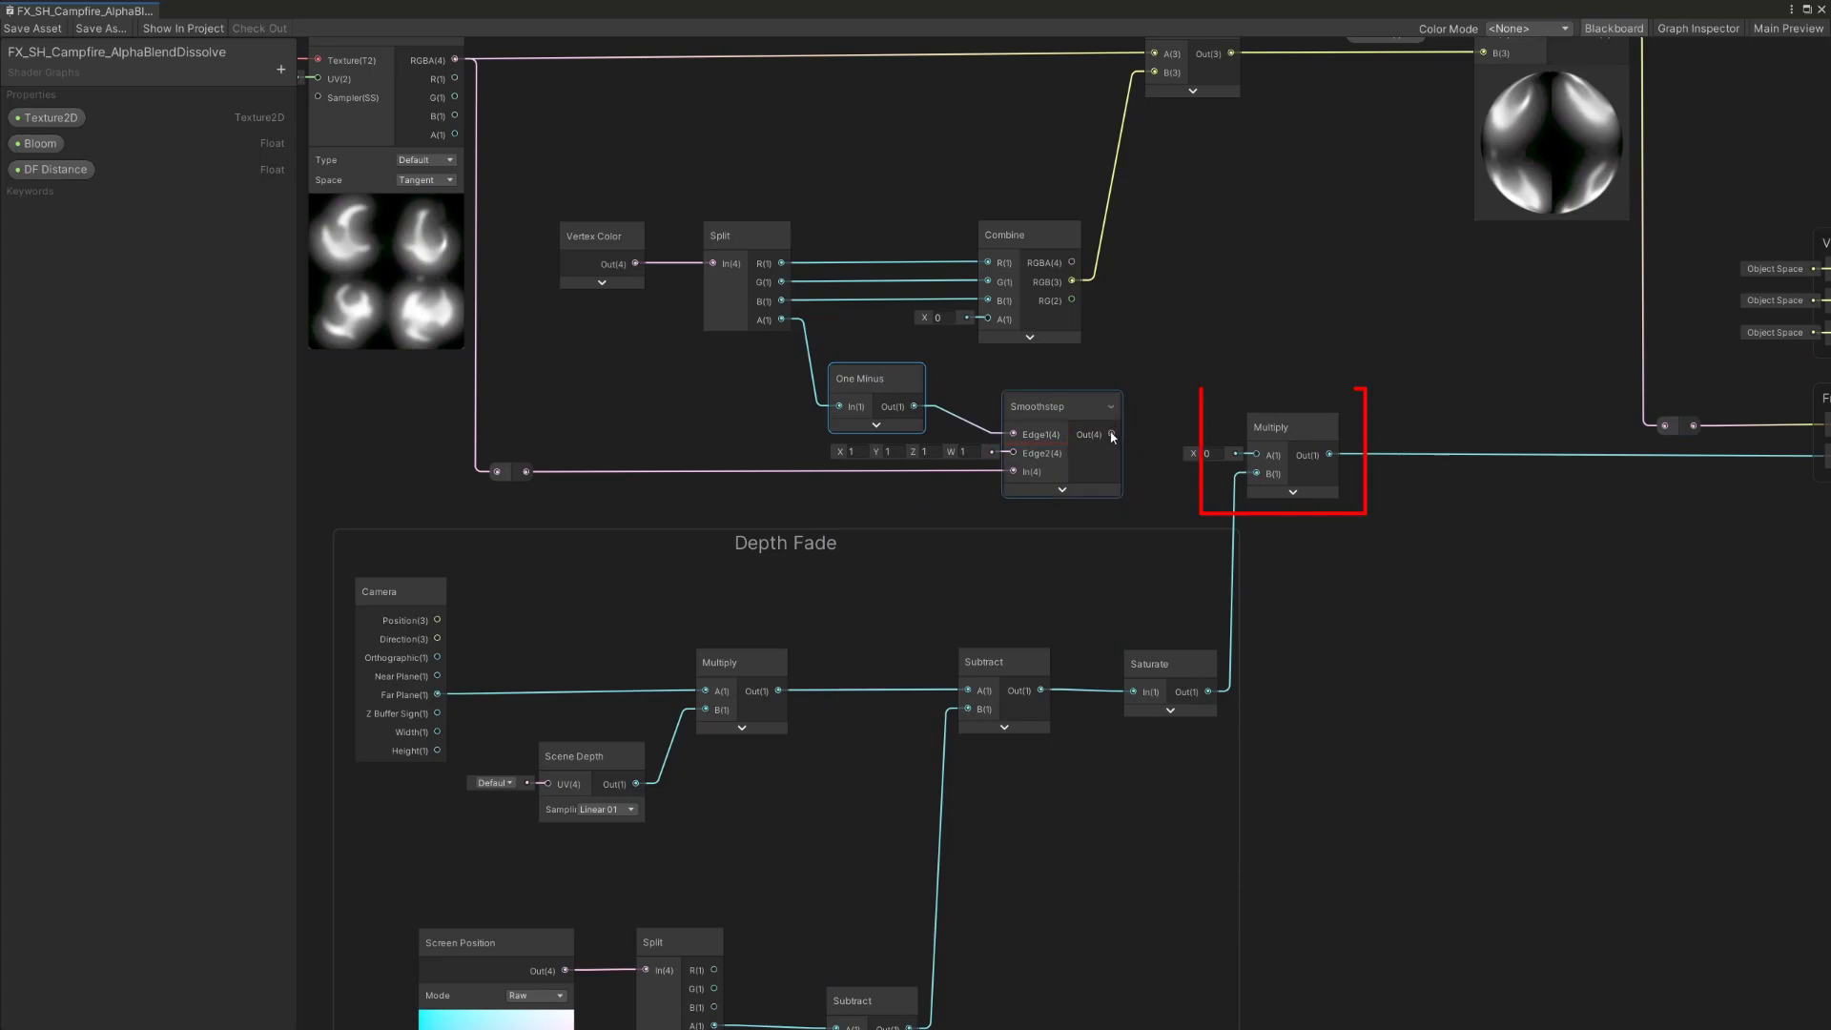
drag(1111, 434, 1257, 456)
Add a Multiply node combining the Split's alpha with the depth-fade Multiply's output, connect it to the fragment Alpha, and collapse its preview.
click(1443, 524)
key(space)
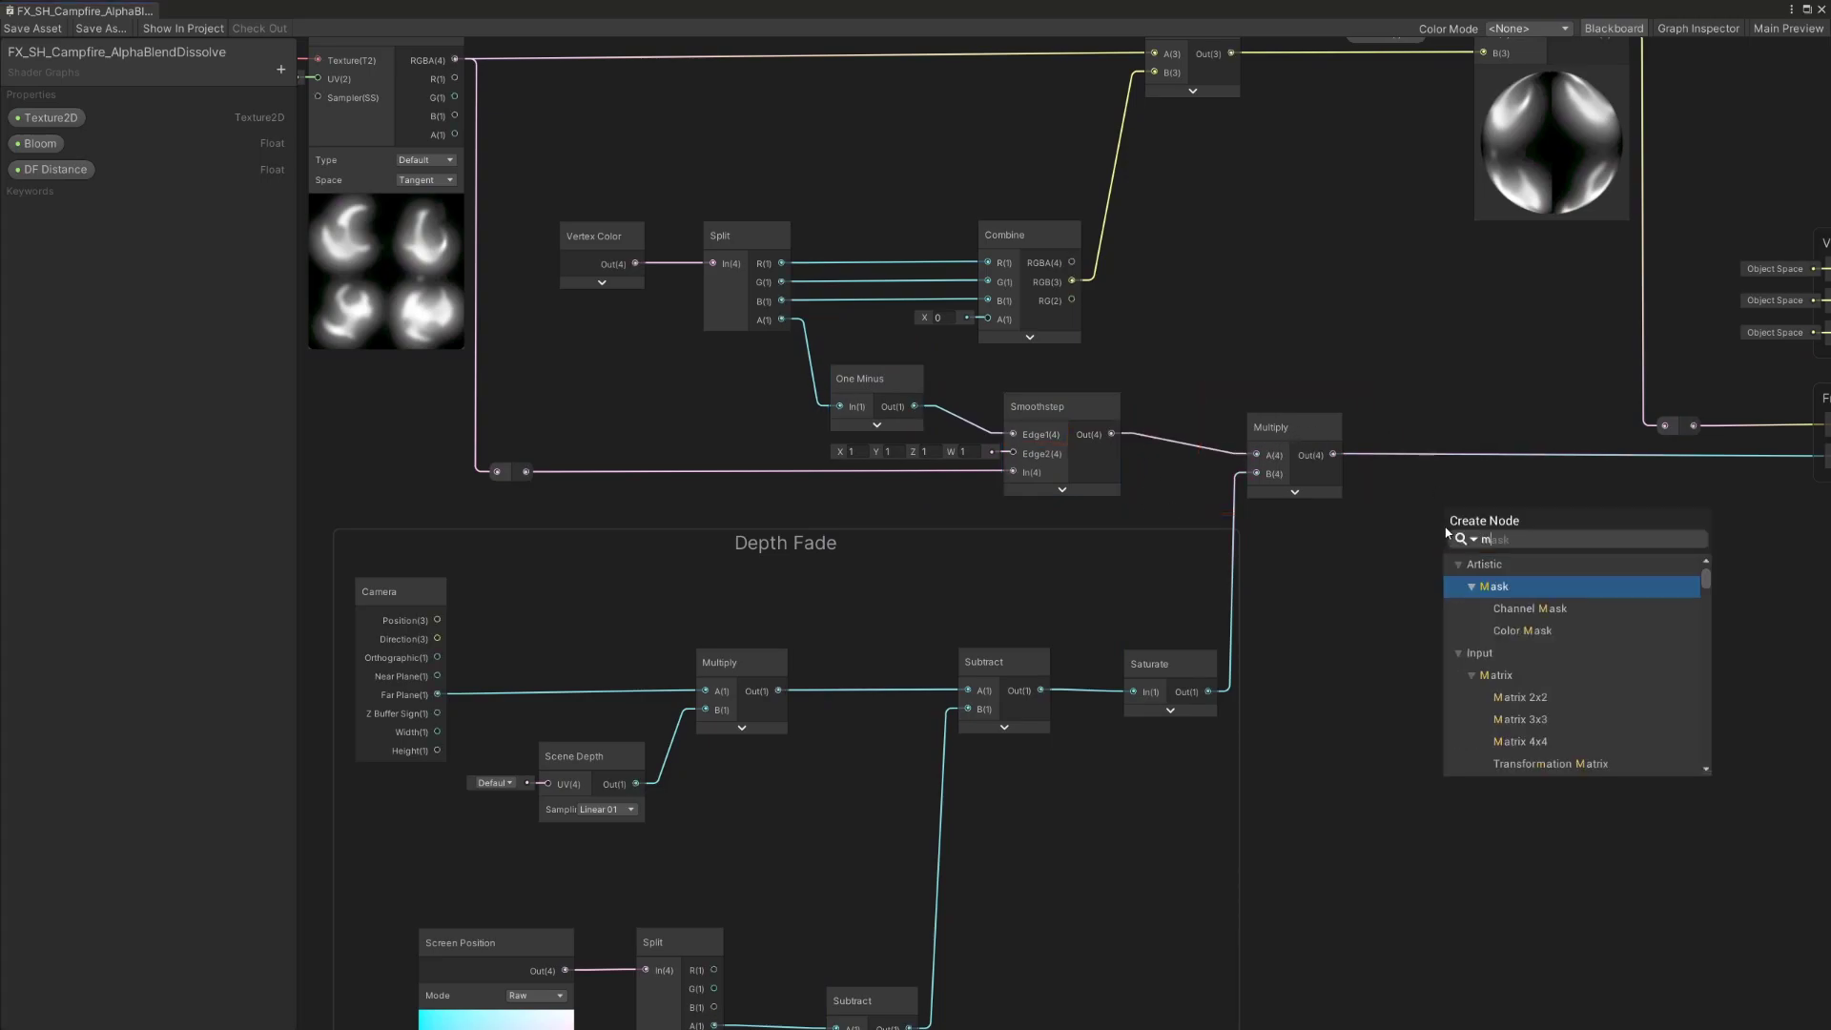
text(mult)
double_click(1507, 606)
middle_drag(1506, 606, 1199, 656)
drag(1174, 615, 1152, 460)
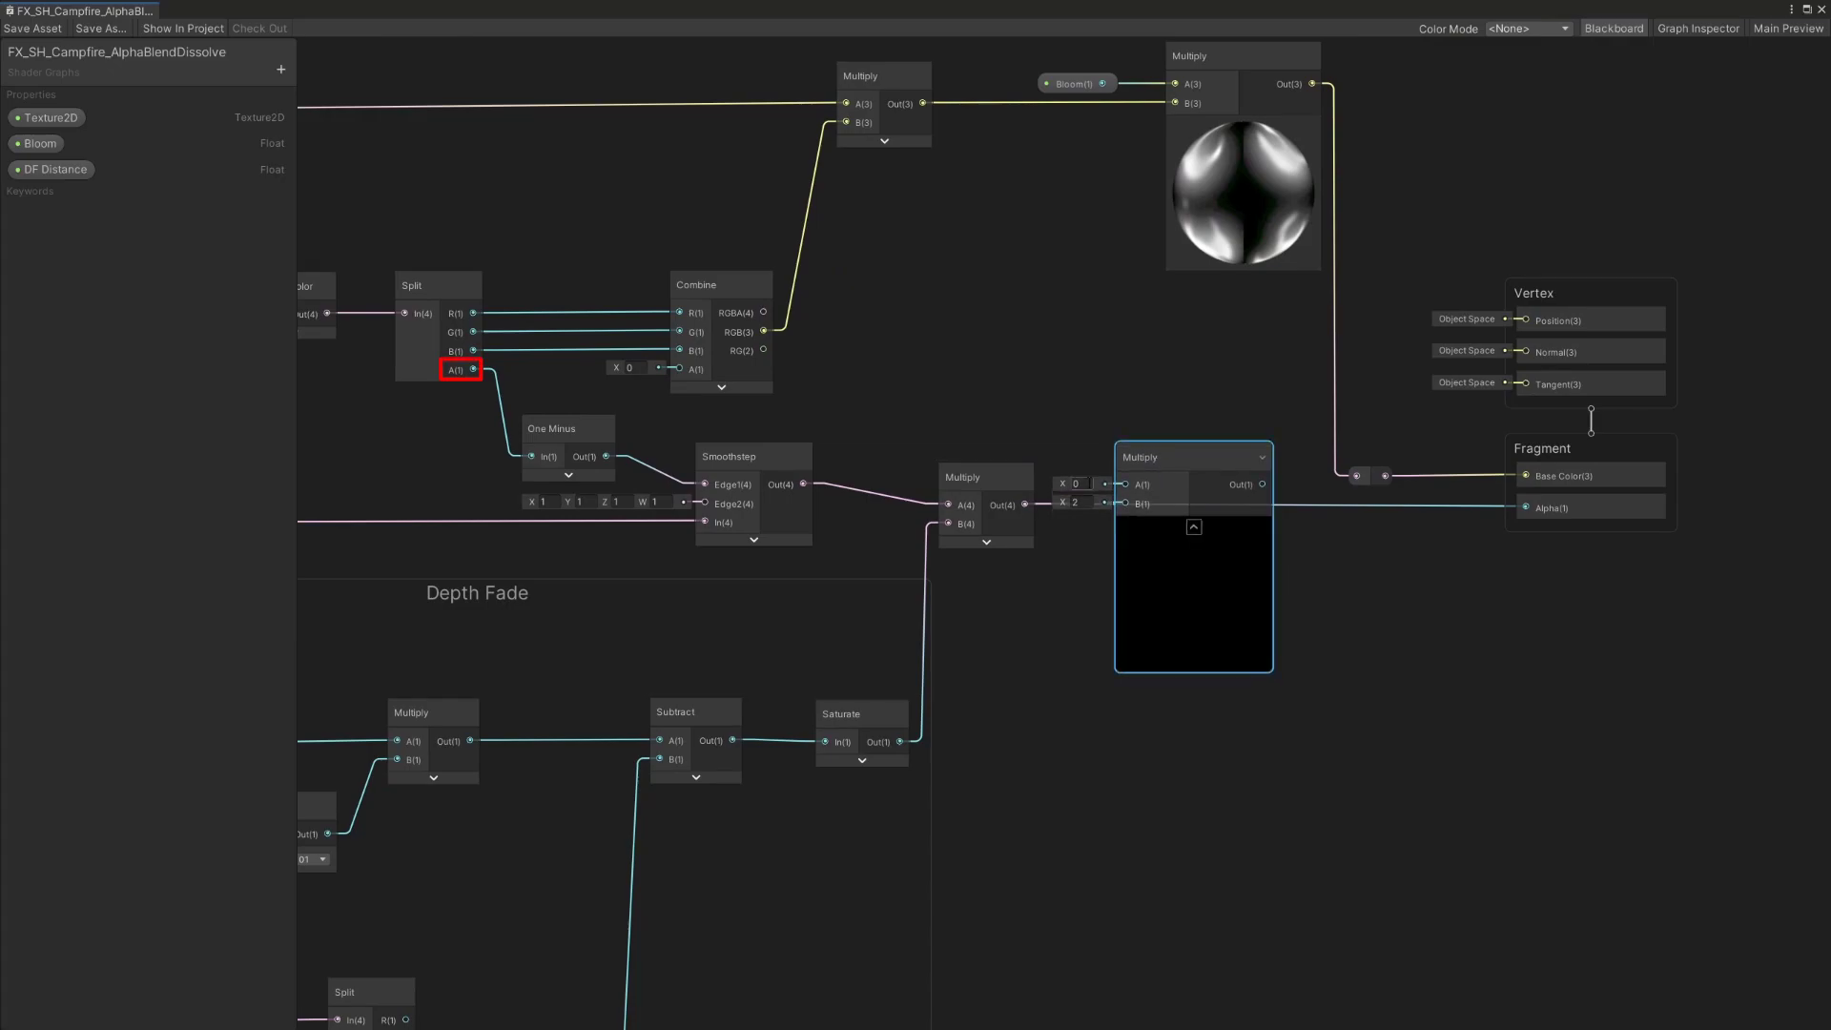
drag(1025, 505, 1125, 504)
drag(472, 369, 1523, 508)
click(1196, 529)
Add two redirect connectors on the link from the Split's alpha to the last Multiply, and align the neighbouring nodes.
double_click(905, 448)
drag(905, 447, 1065, 416)
double_click(578, 379)
drag(578, 380, 570, 399)
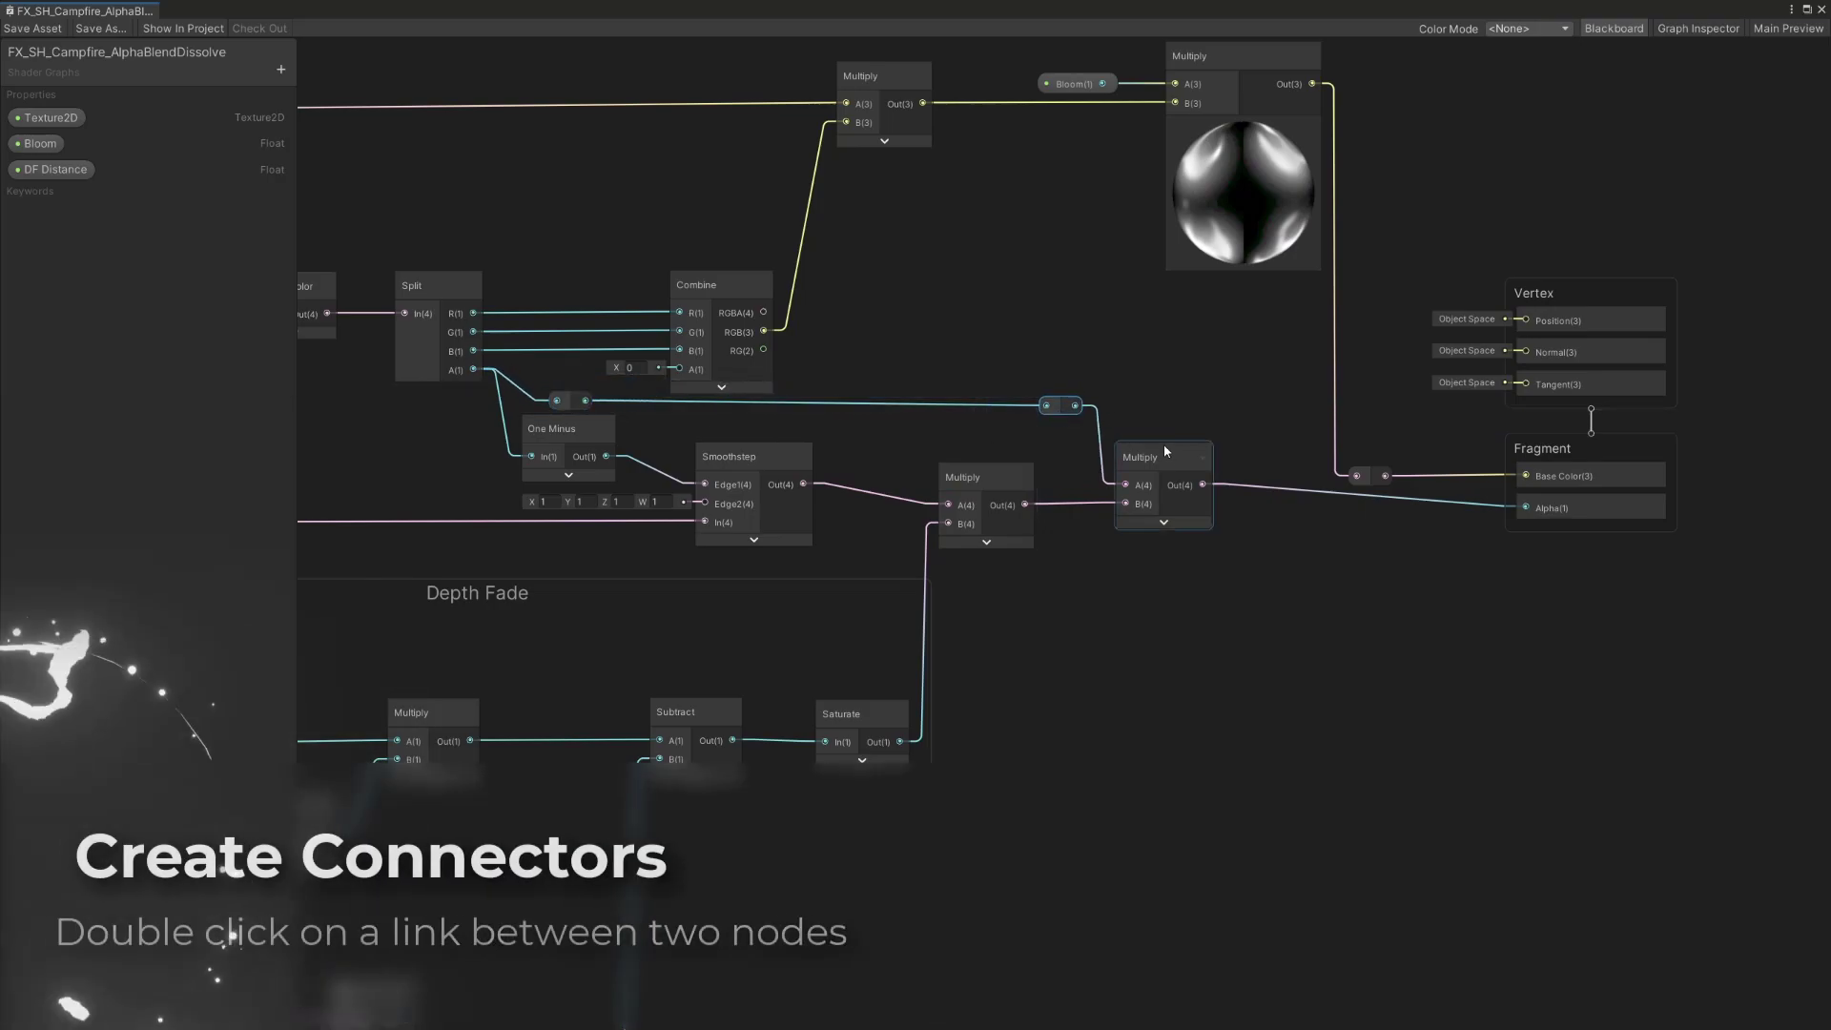
drag(1164, 443, 1171, 472)
click(981, 489)
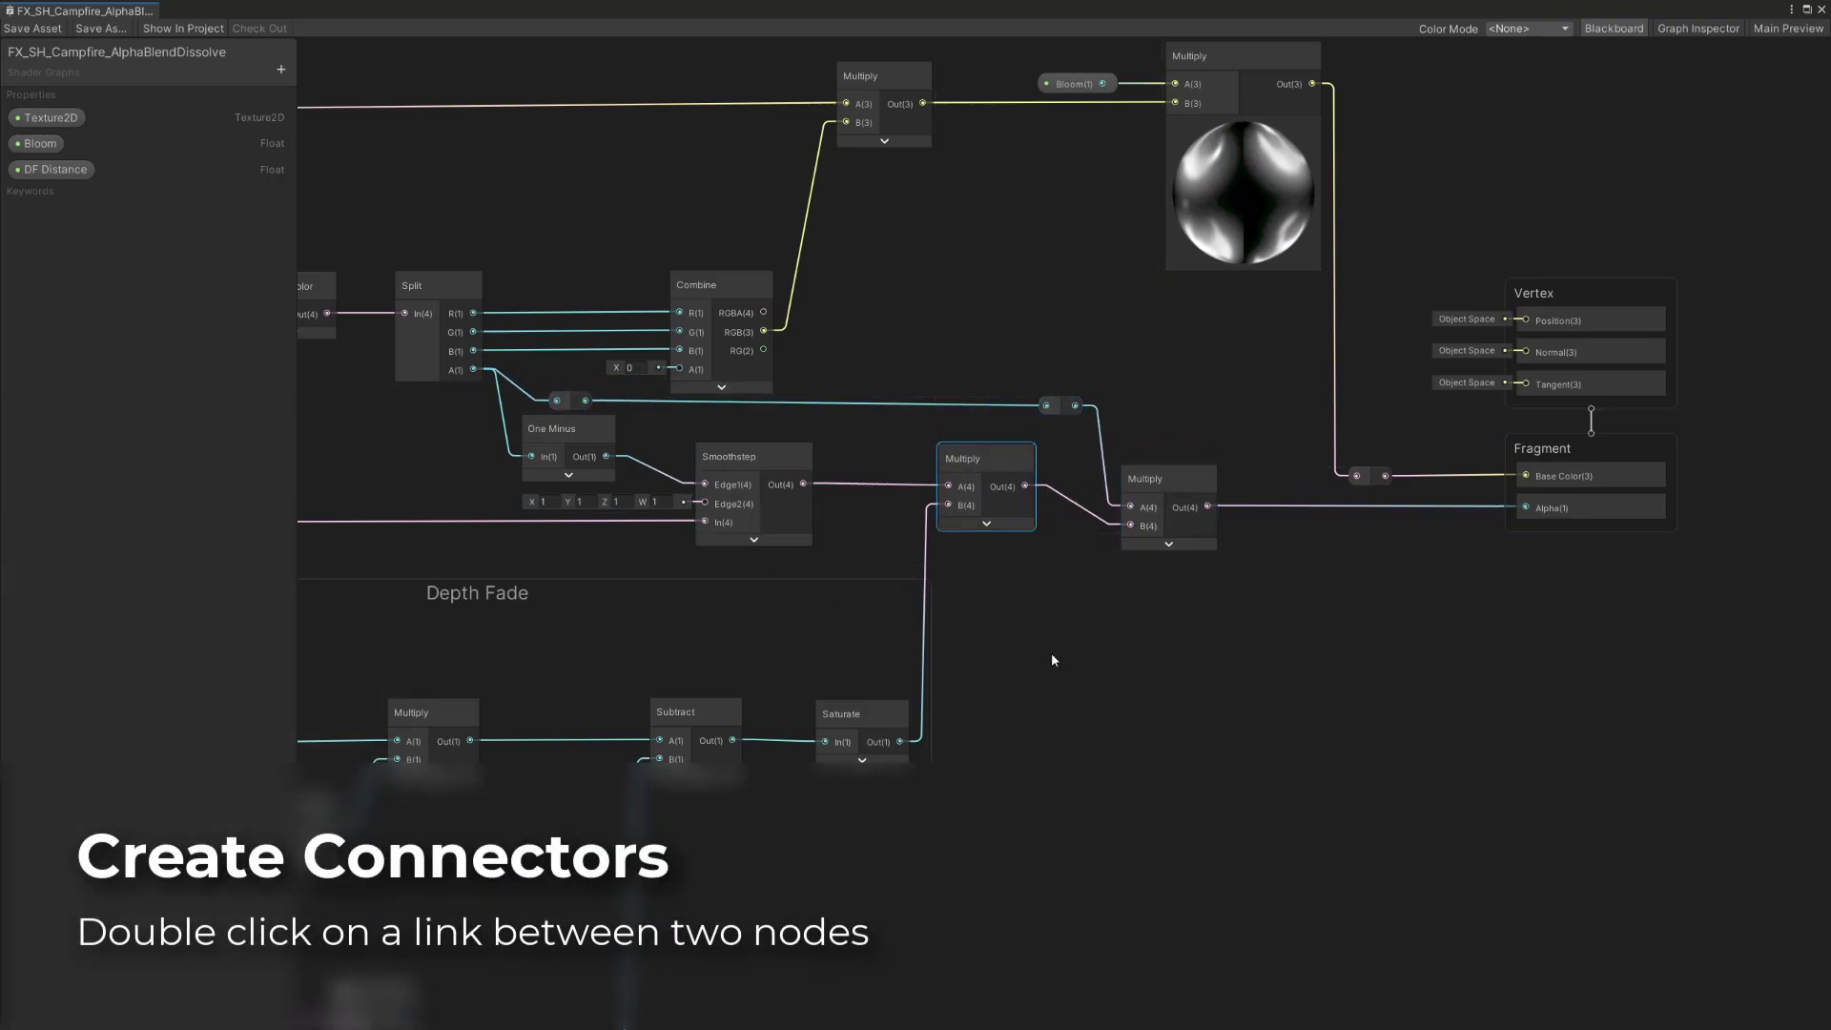
key(a)
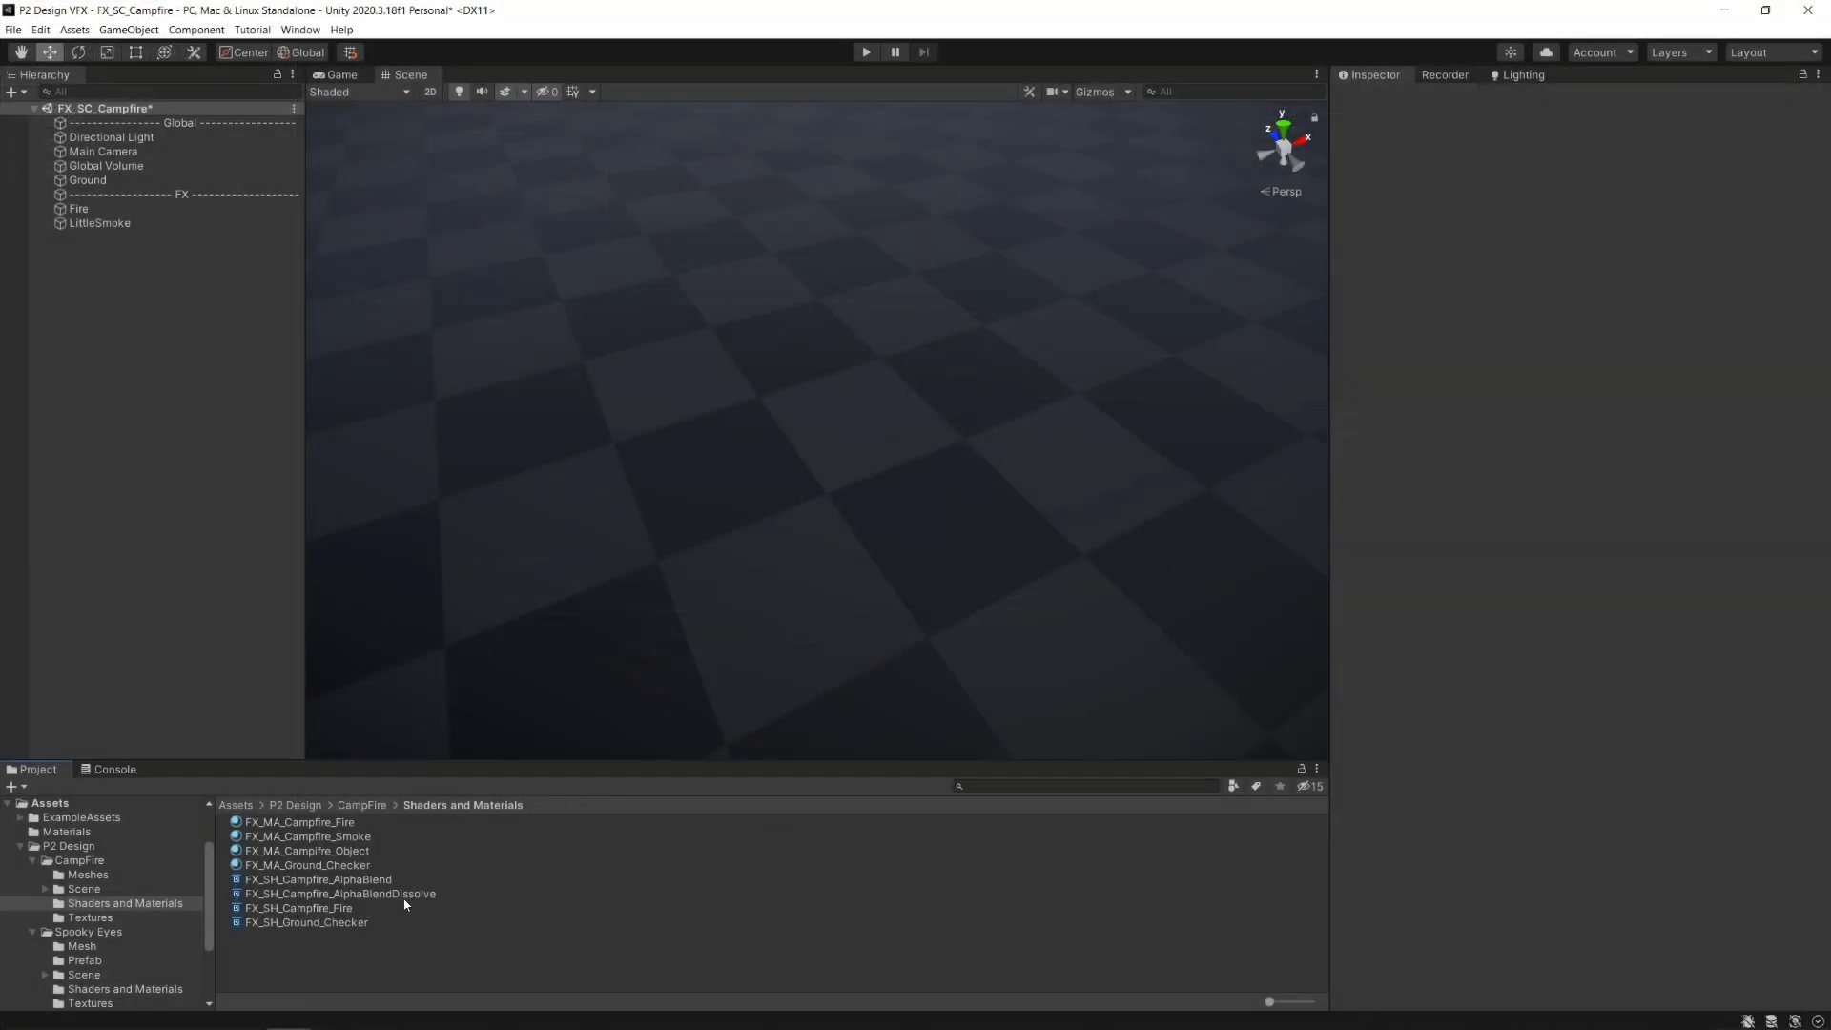
Create a material from the FX_SH_Campfire_AlphaBlendDissolve shader and name it FX_MA_Campfire_LittleFlames.
click(399, 896)
right_click(398, 899)
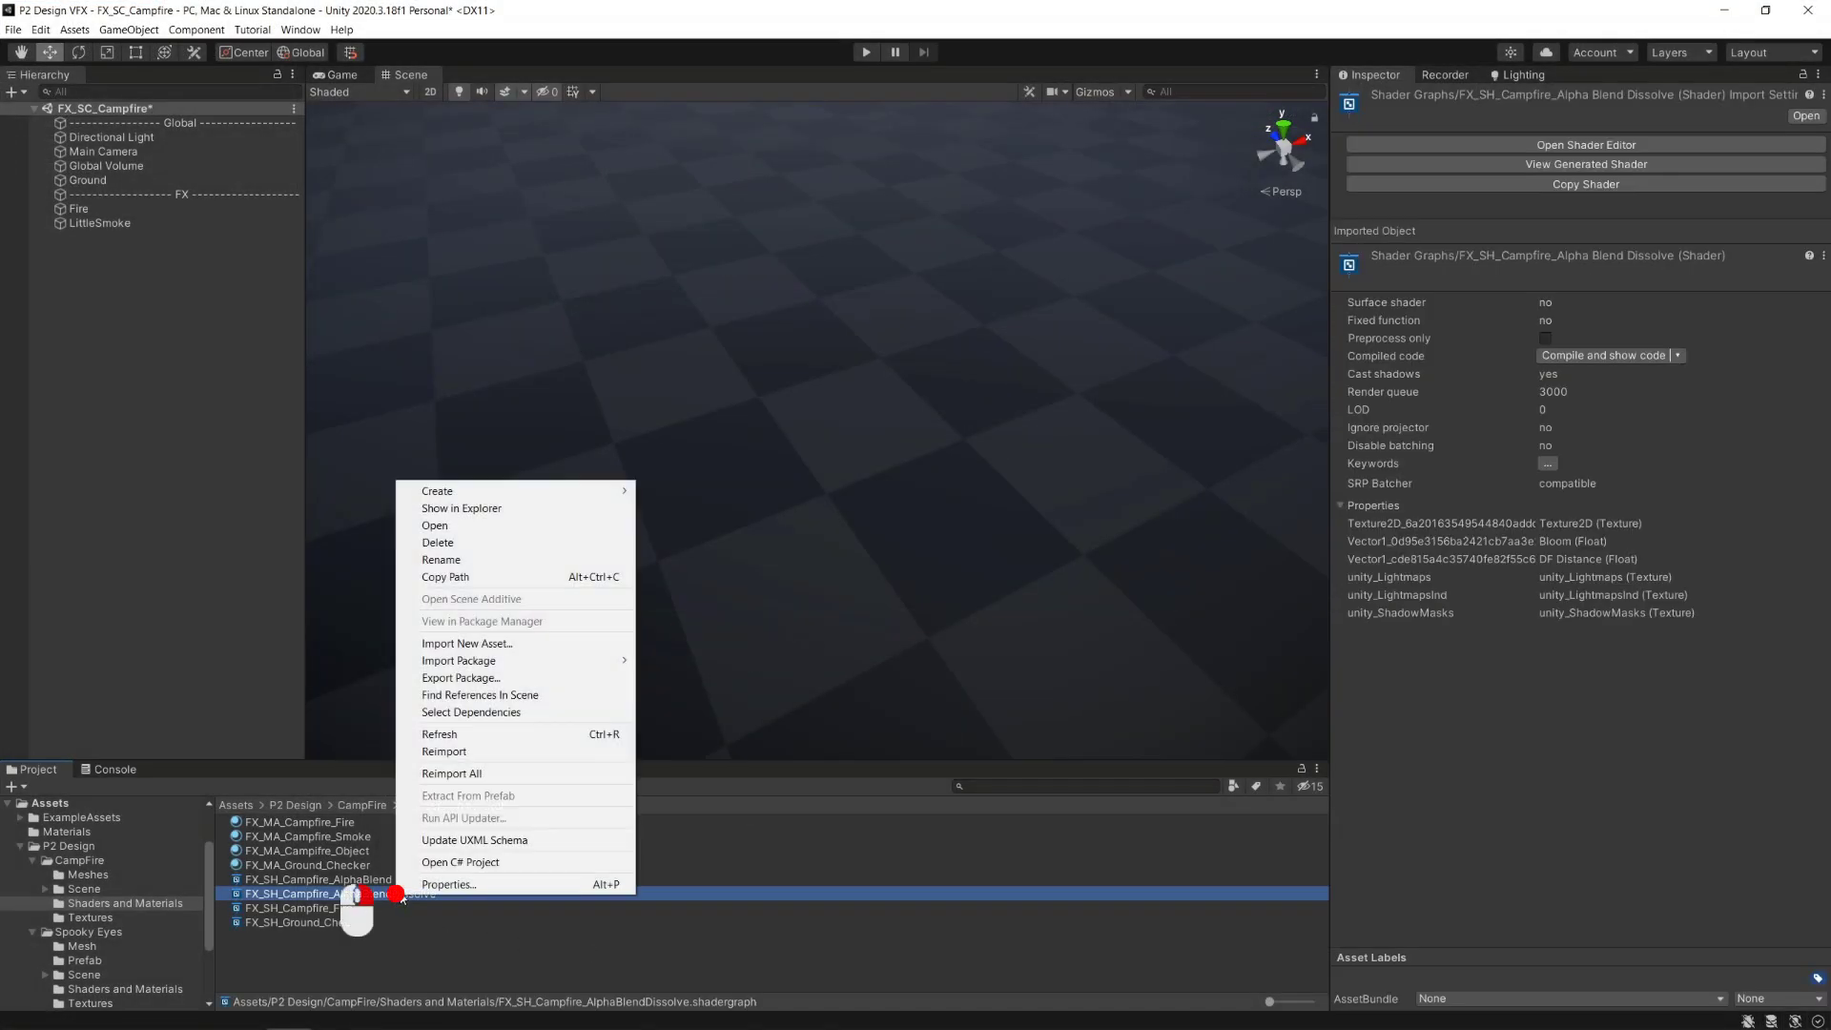
mouse_move(593, 497)
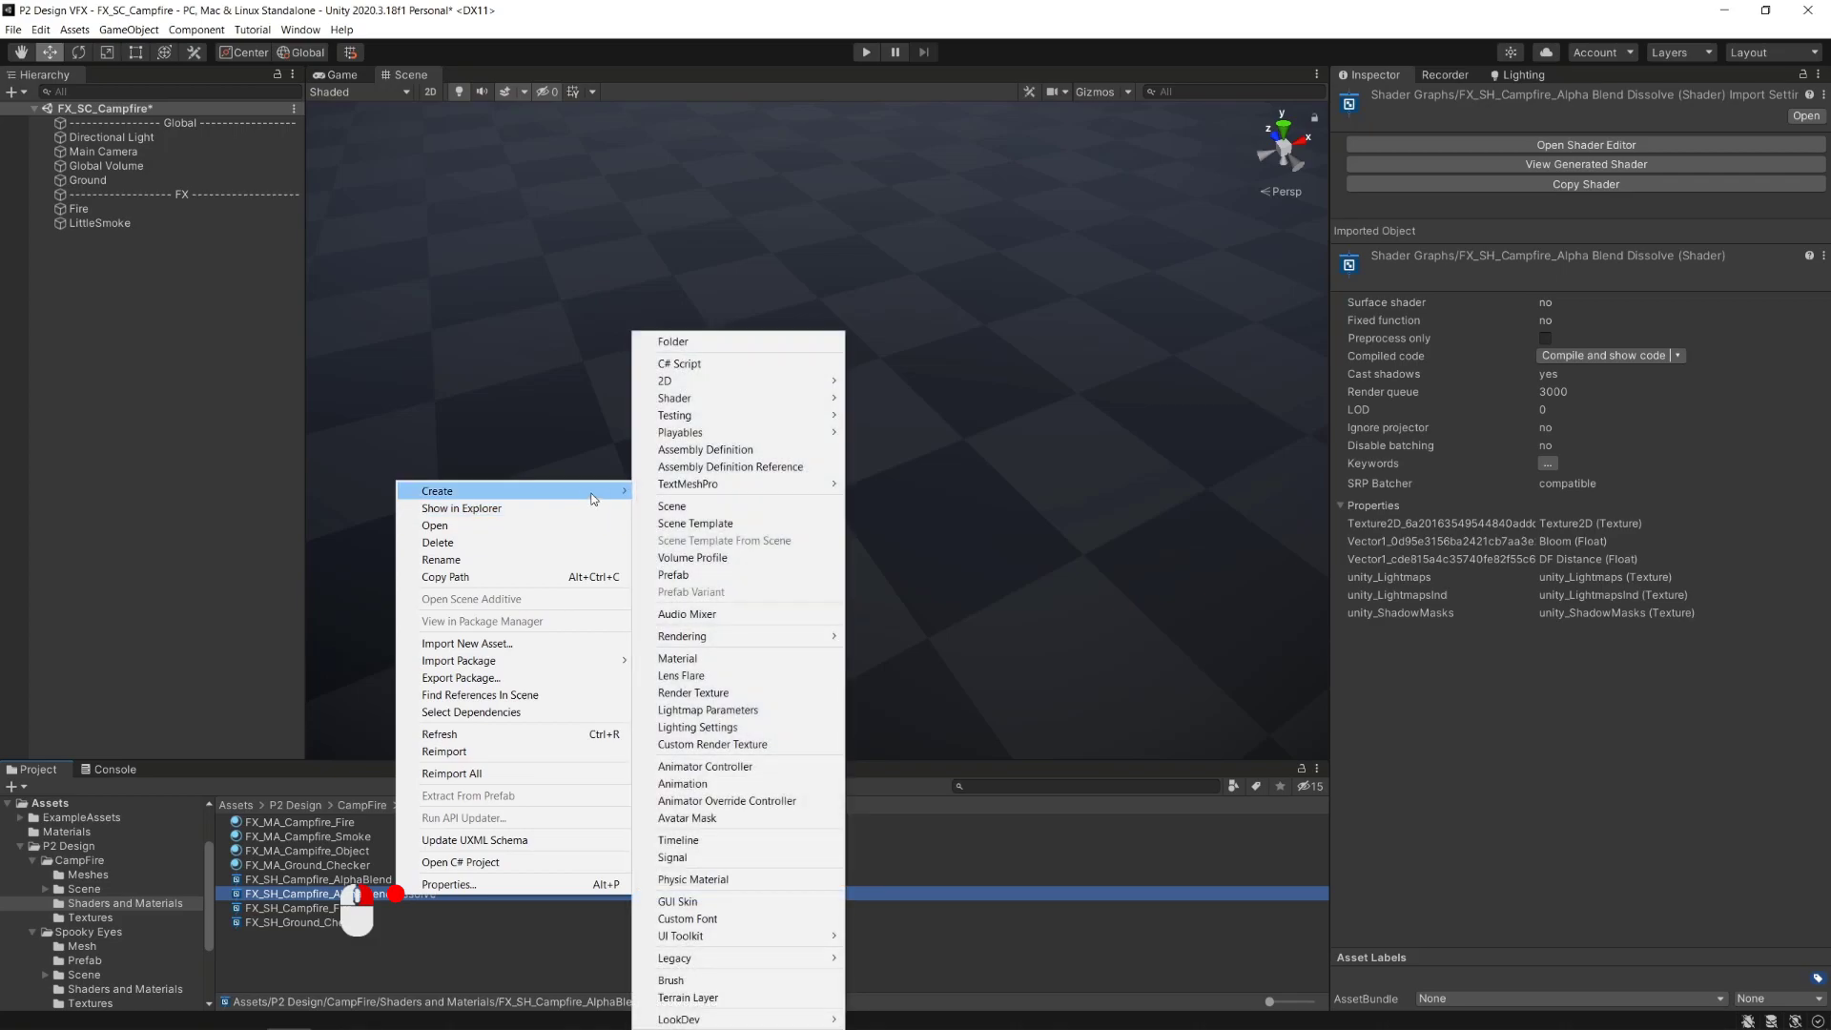
click(731, 658)
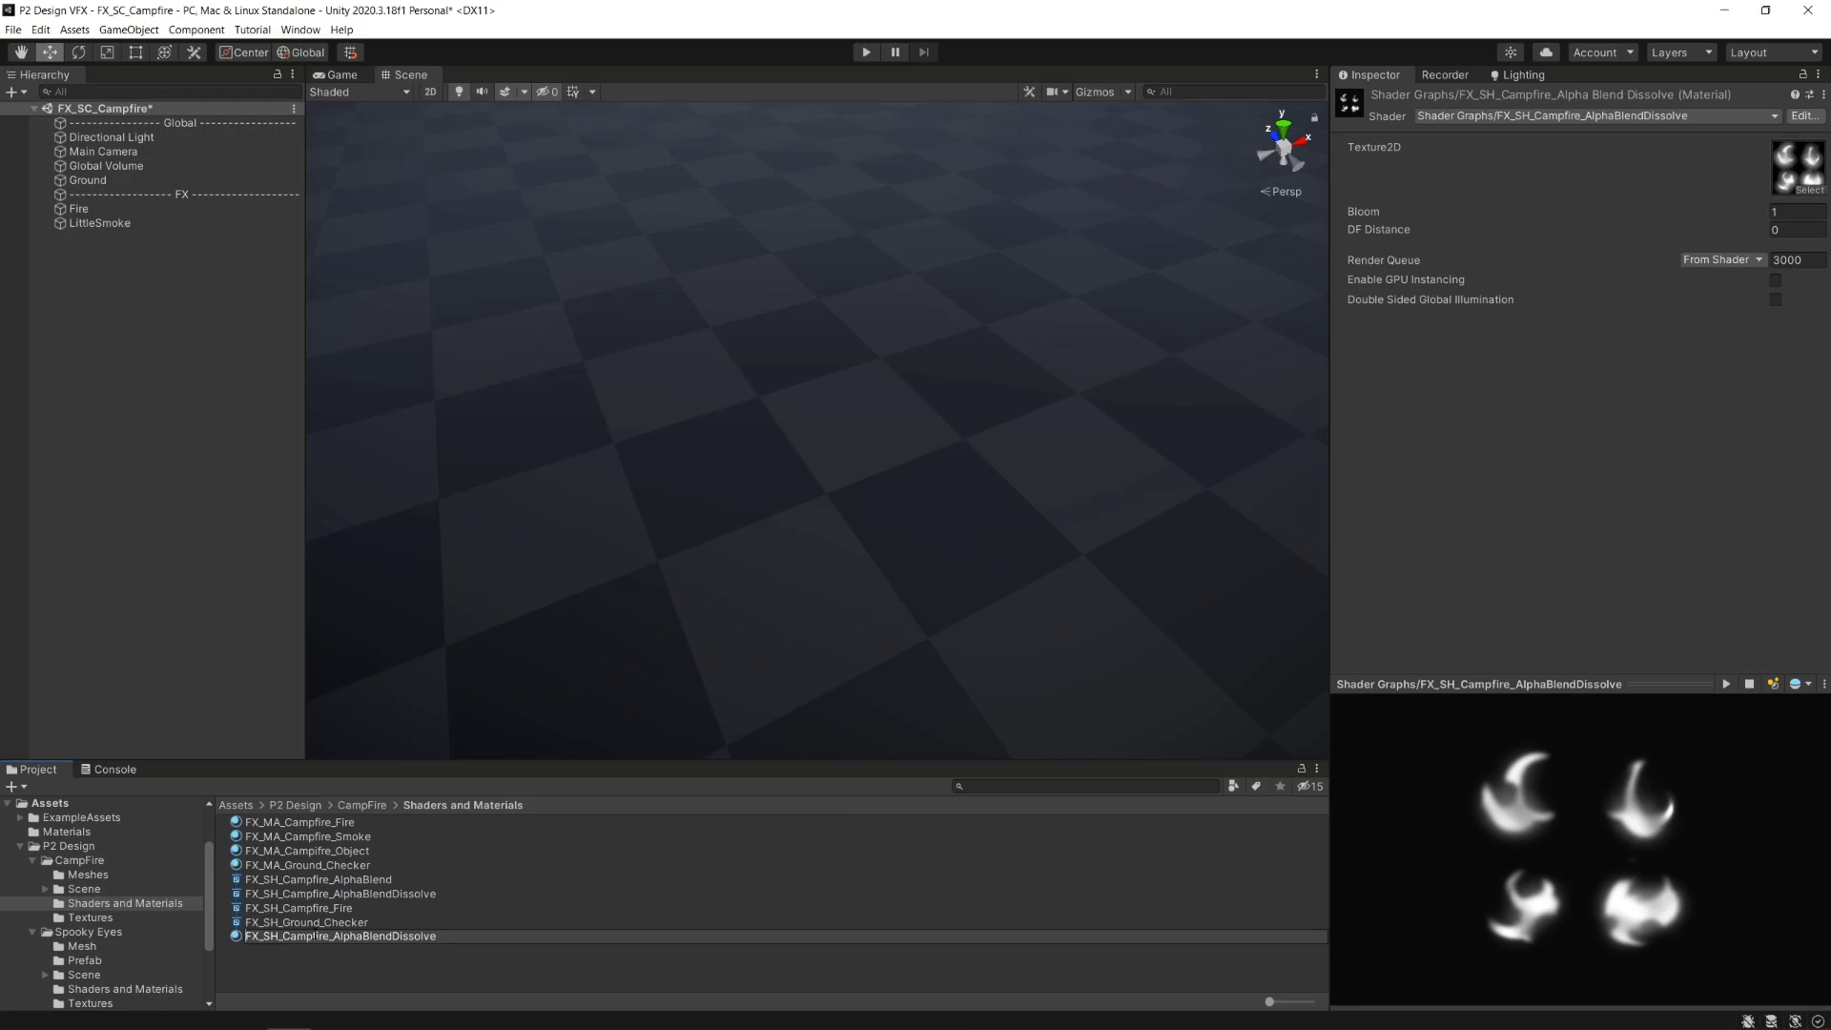
text(LittleFlames)
key(Return)
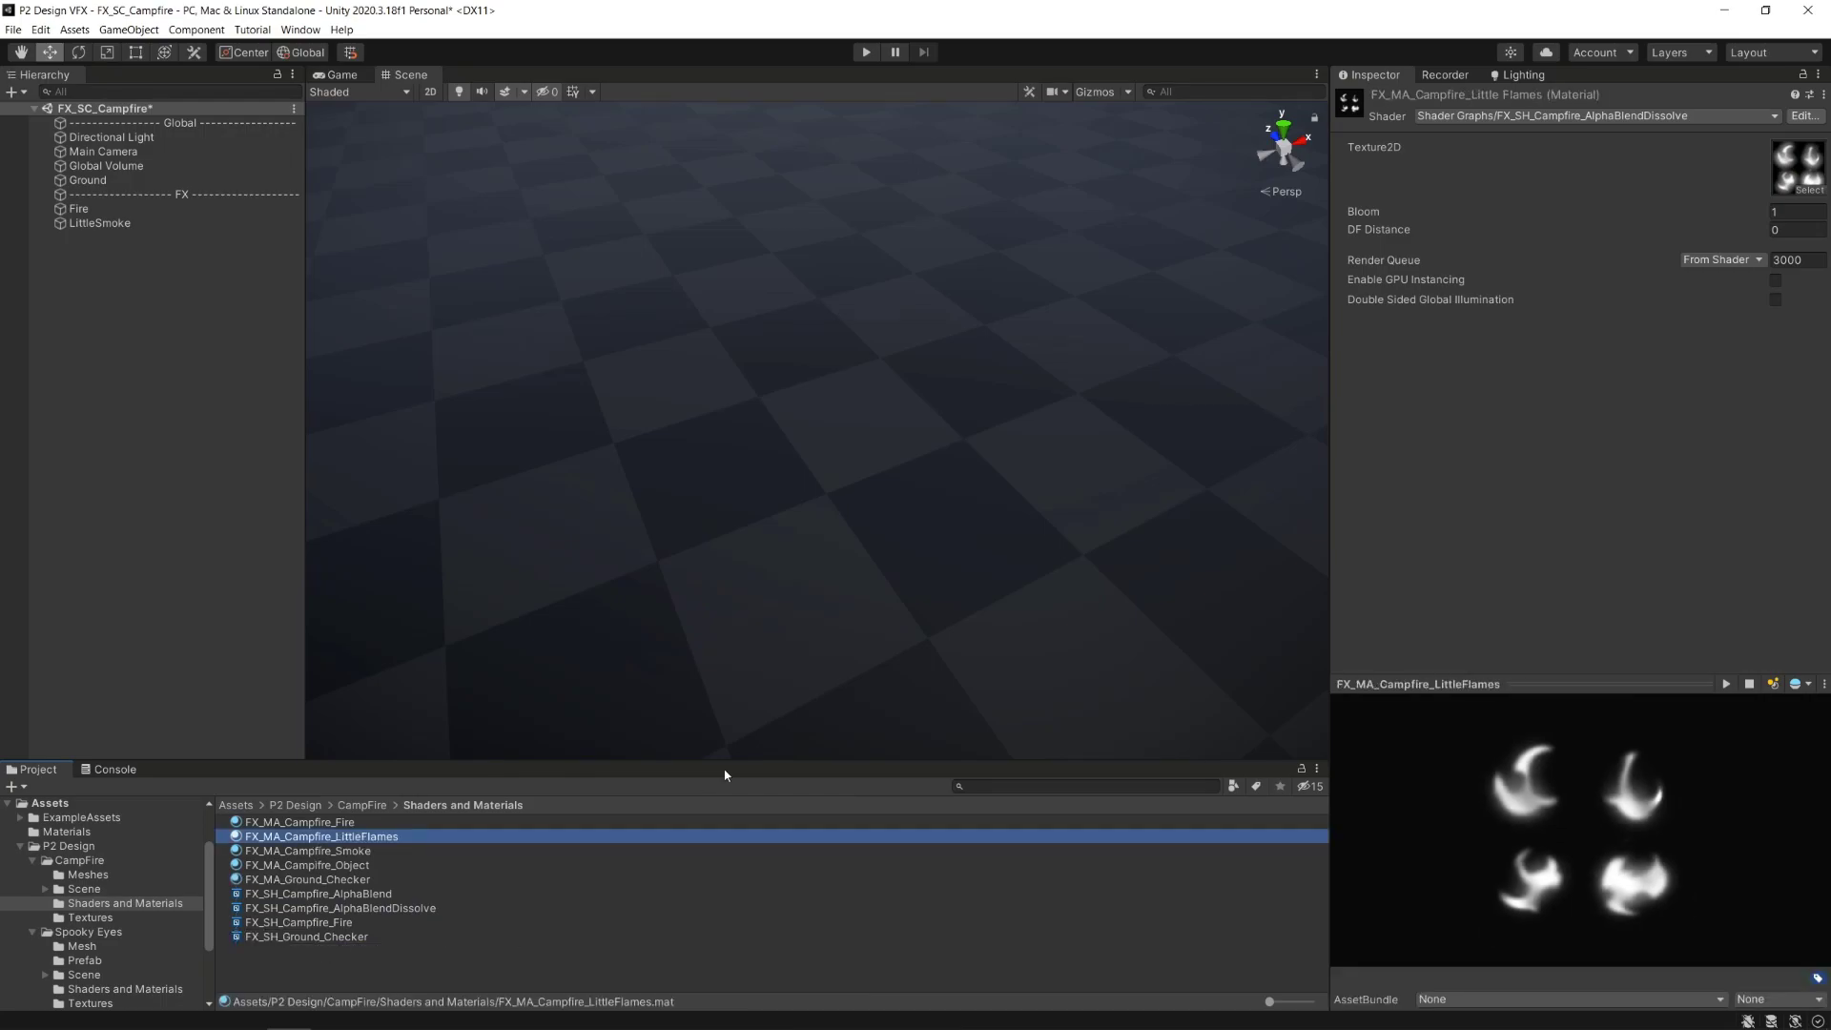
Set the Bloom of the FX_MA_Campfire_LittleFlames material to 1.5.
click(1803, 212)
text(1.)
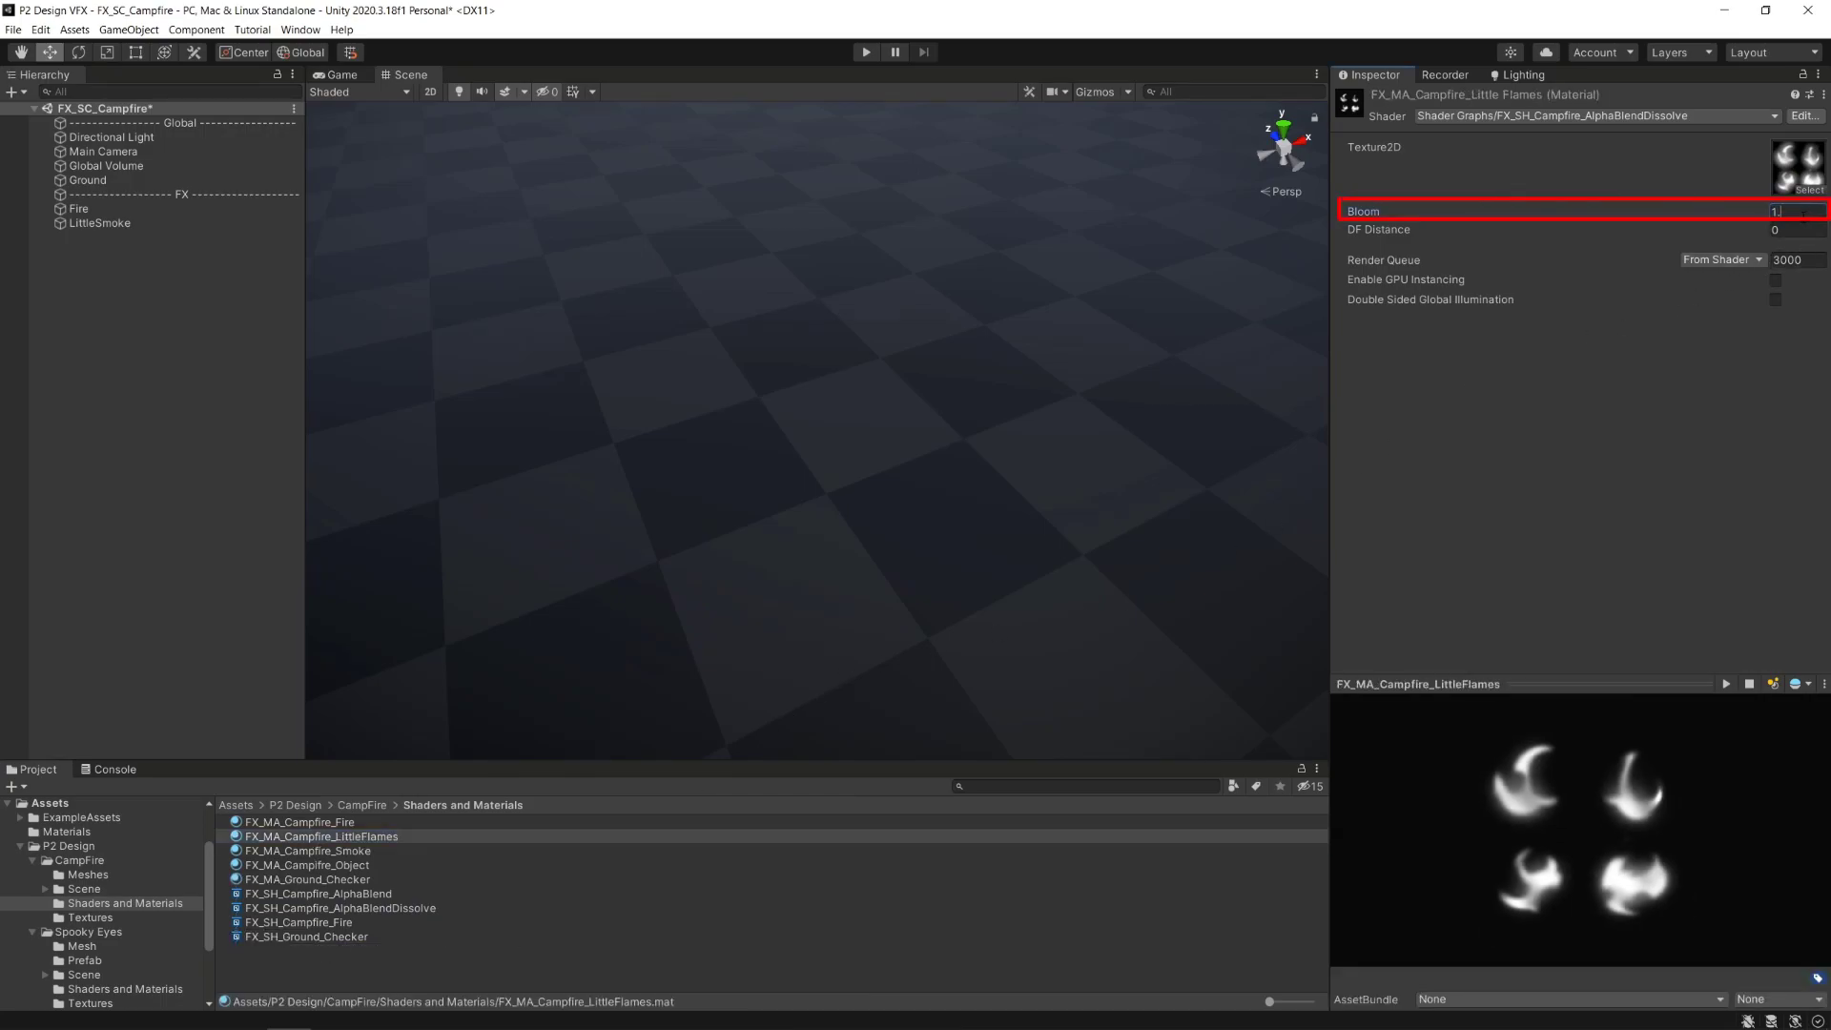
text(5)
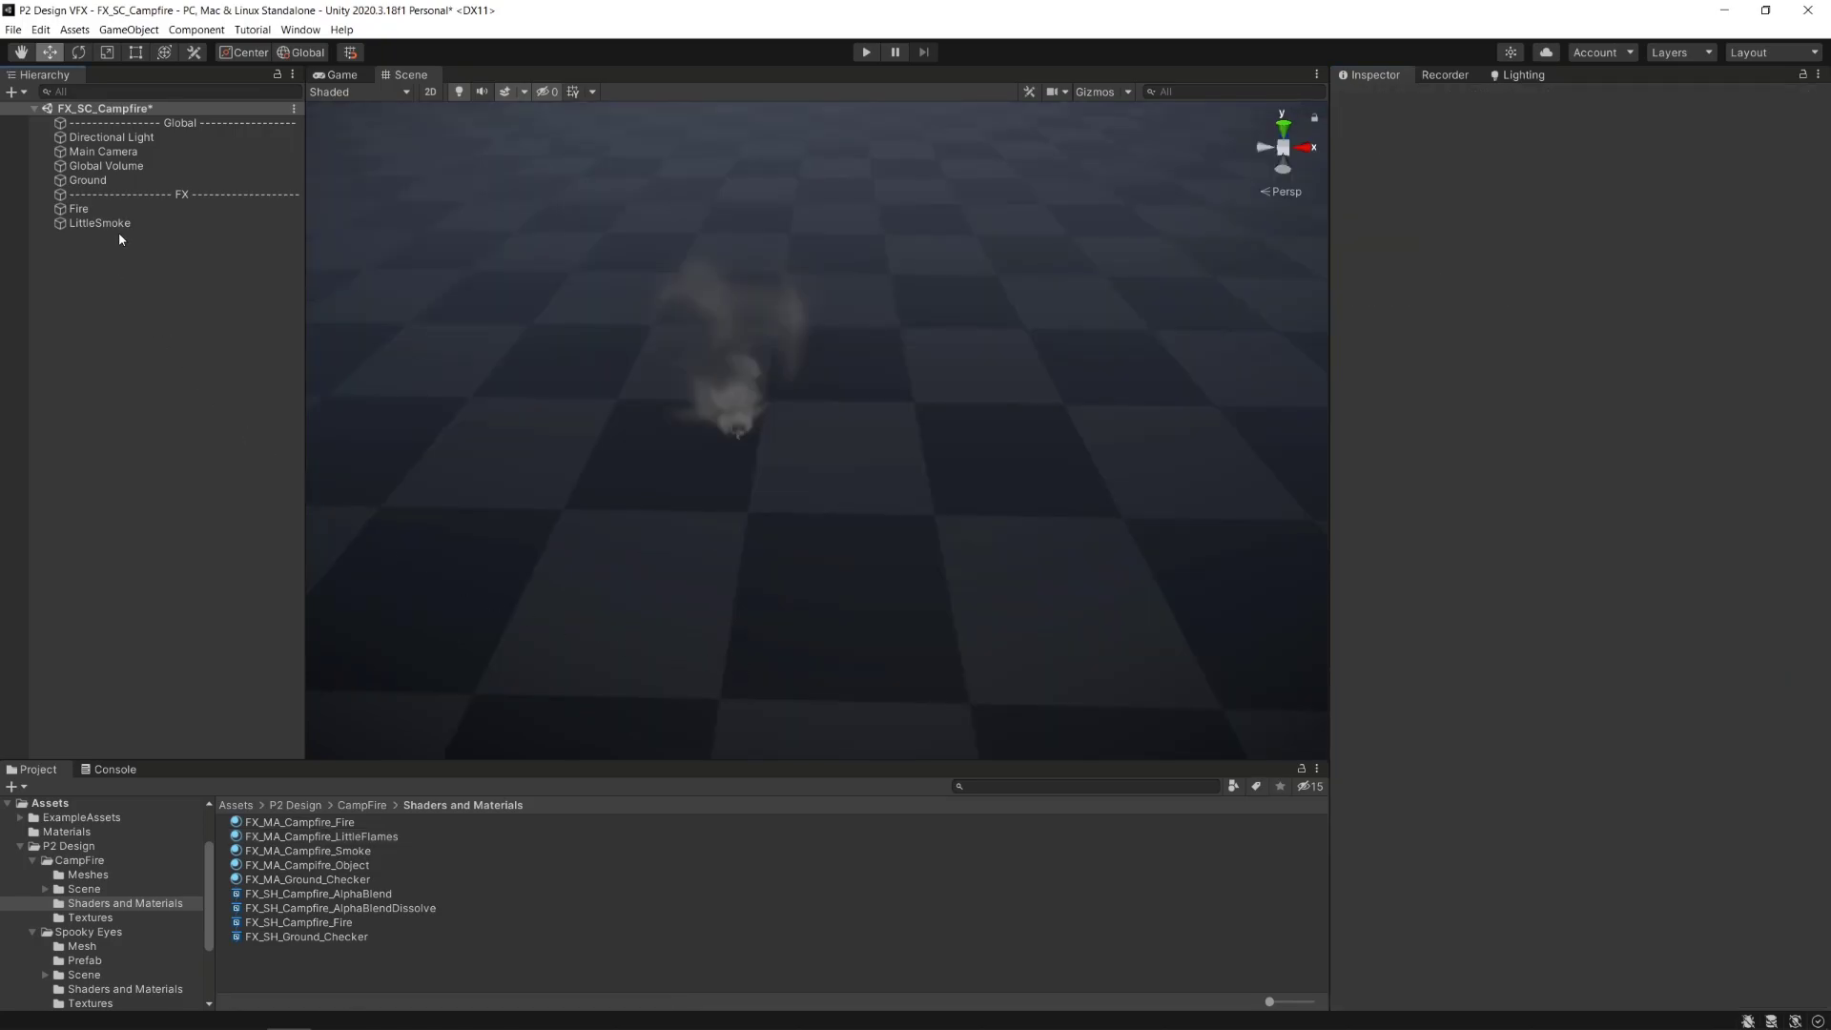
Duplicate the LittleSmoke particle system as LittleFlames and move the copy along X to about 1.84.
click(104, 223)
key(ctrl+d)
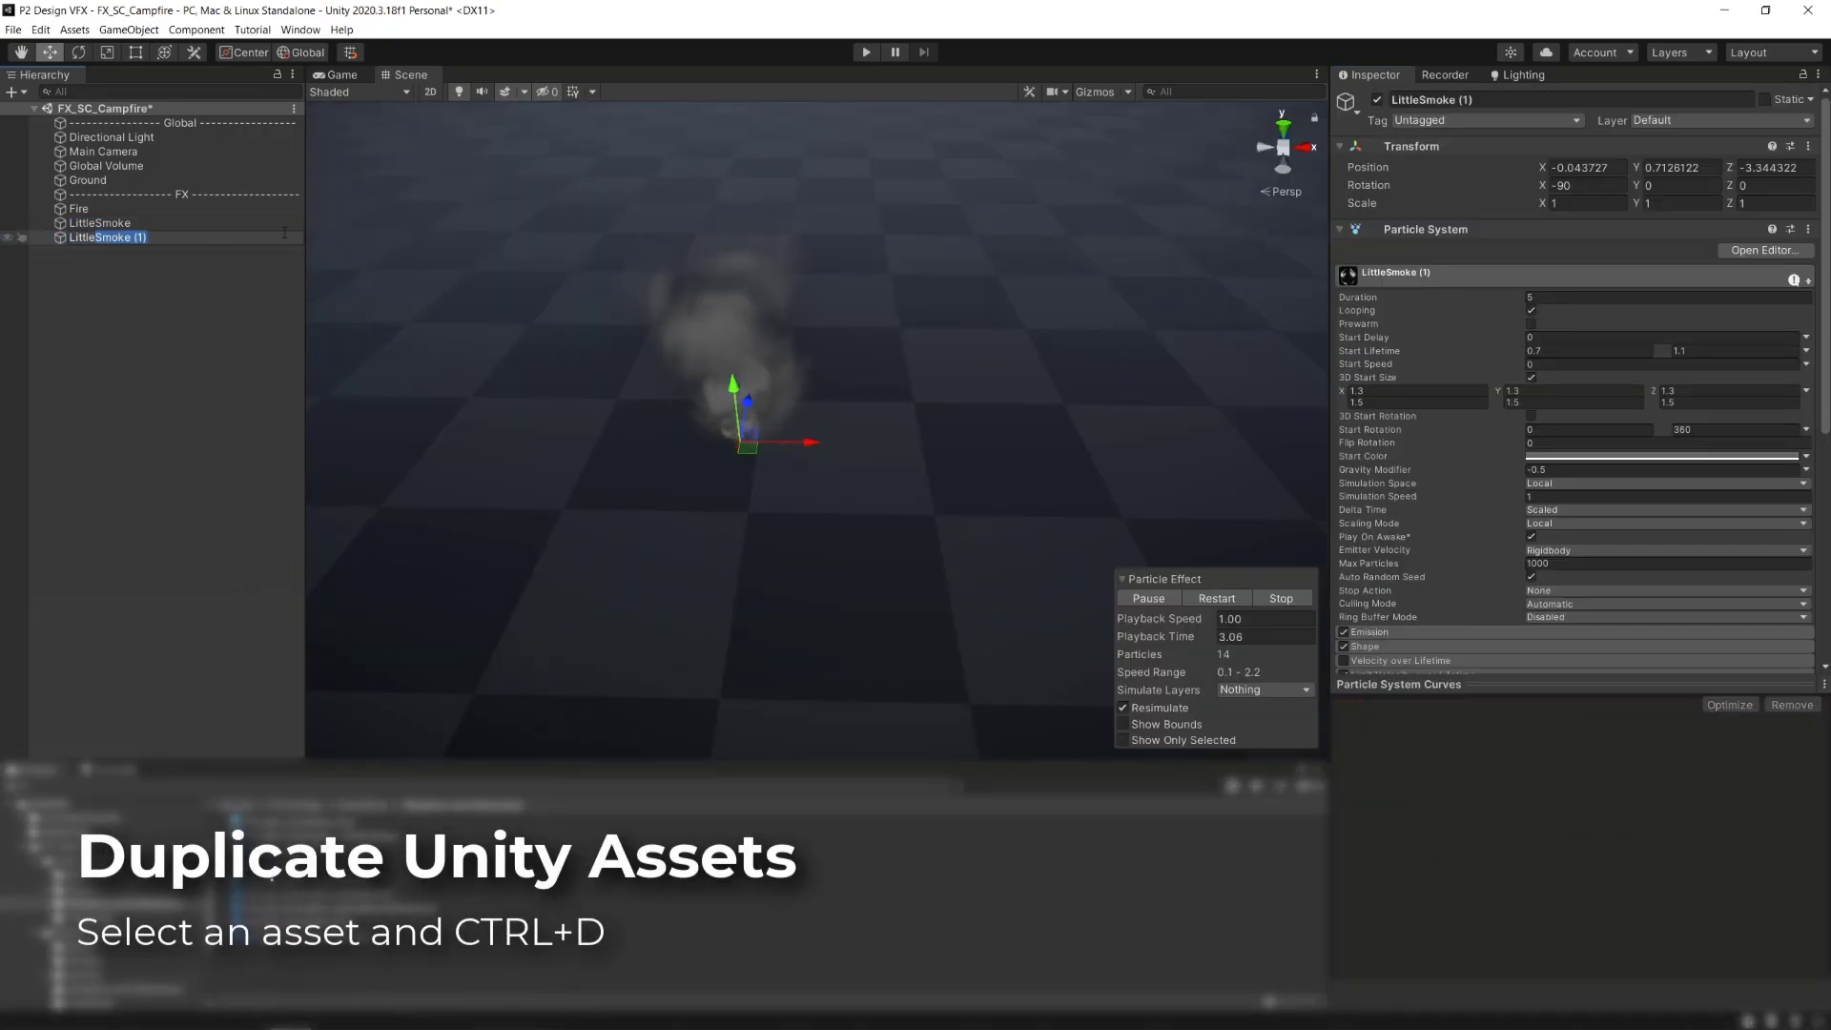
drag(814, 441, 1011, 455)
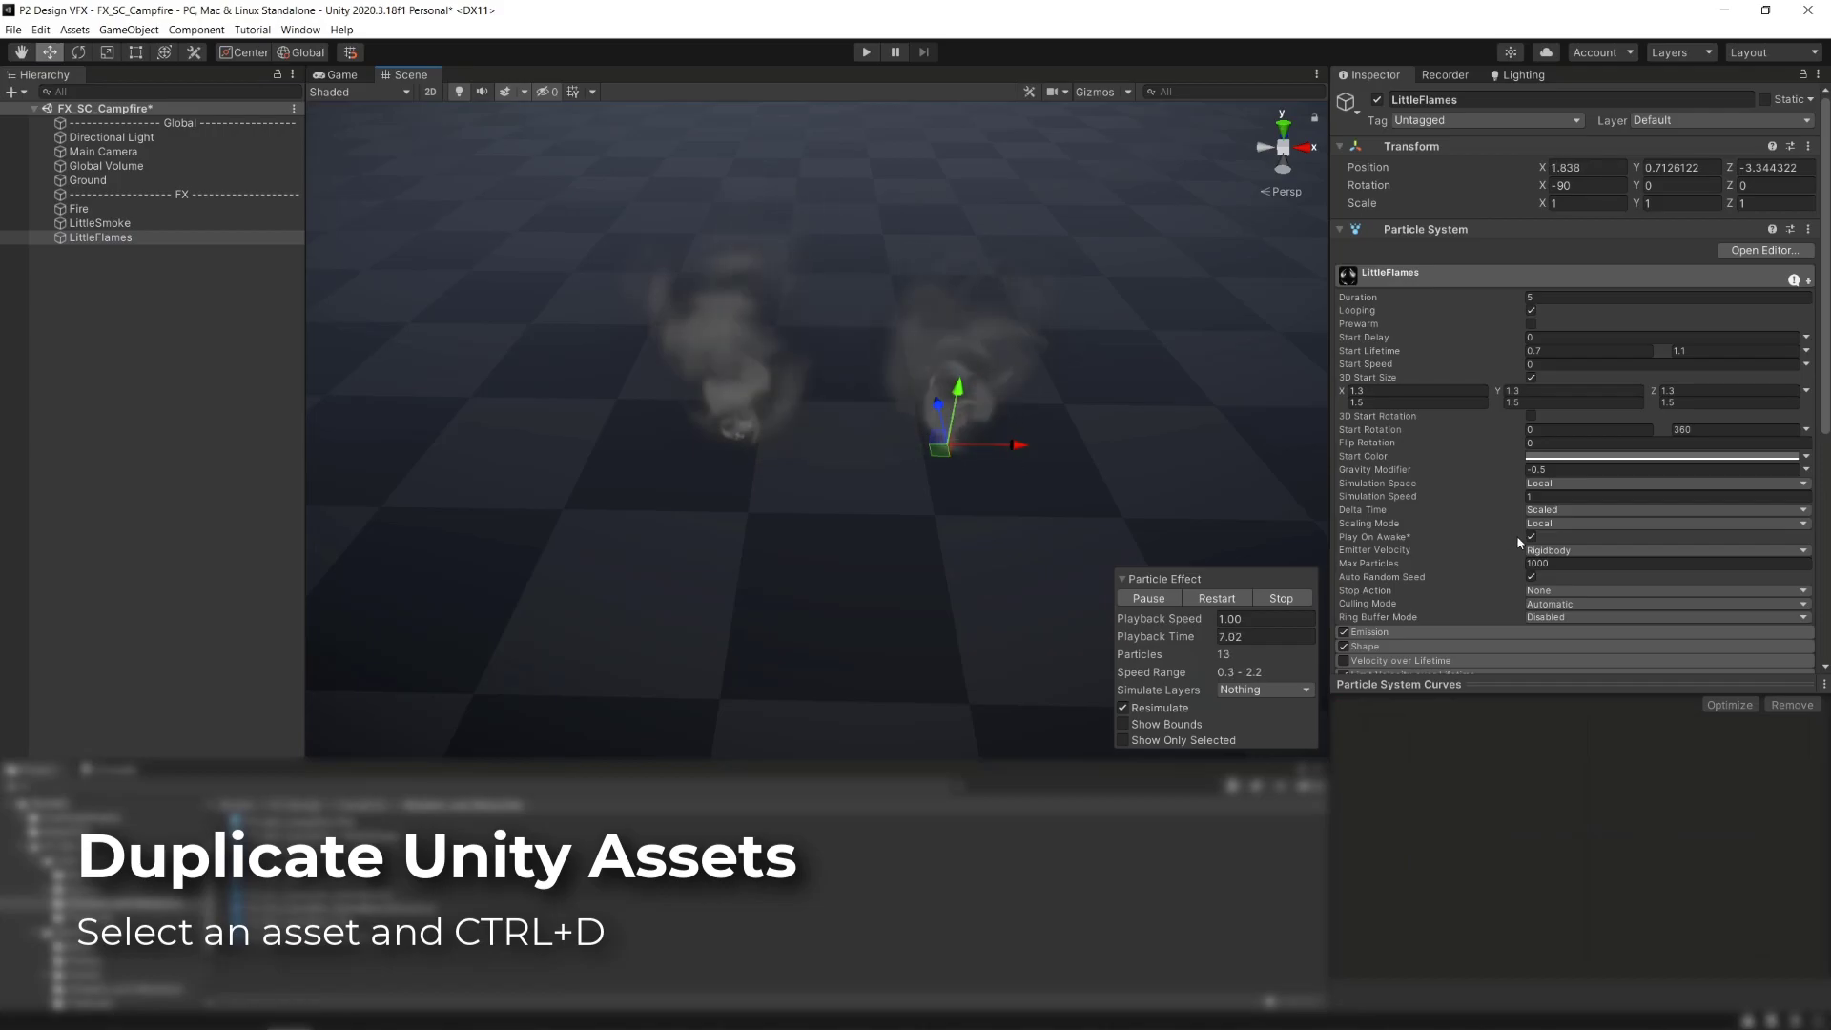
Assign the FX_MA_Campfire_LittleFlames material to LittleFlames and disable its Size over Lifetime module.
scroll(1508, 549, down, 8)
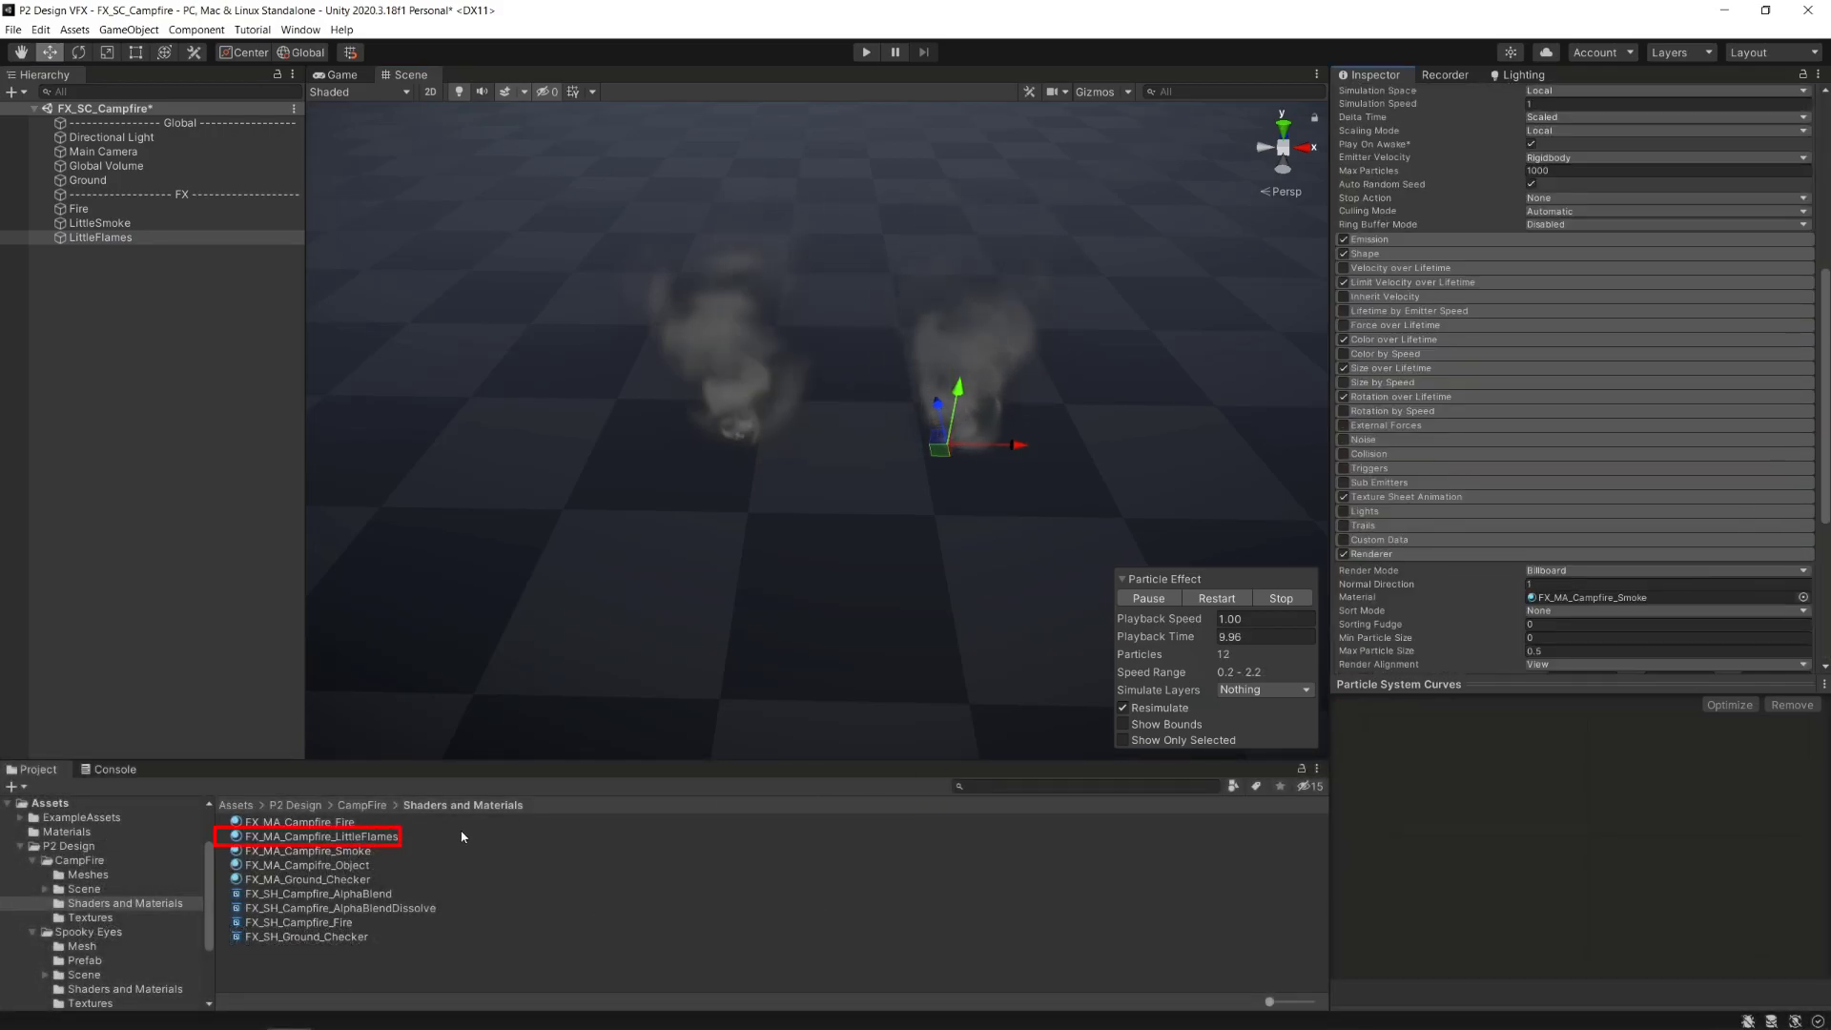
mouse_move(315, 837)
mouse_down()
mouse_move(863, 797)
mouse_move(1593, 505)
mouse_move(1620, 332)
mouse_up()
scroll(1531, 450, up, 3)
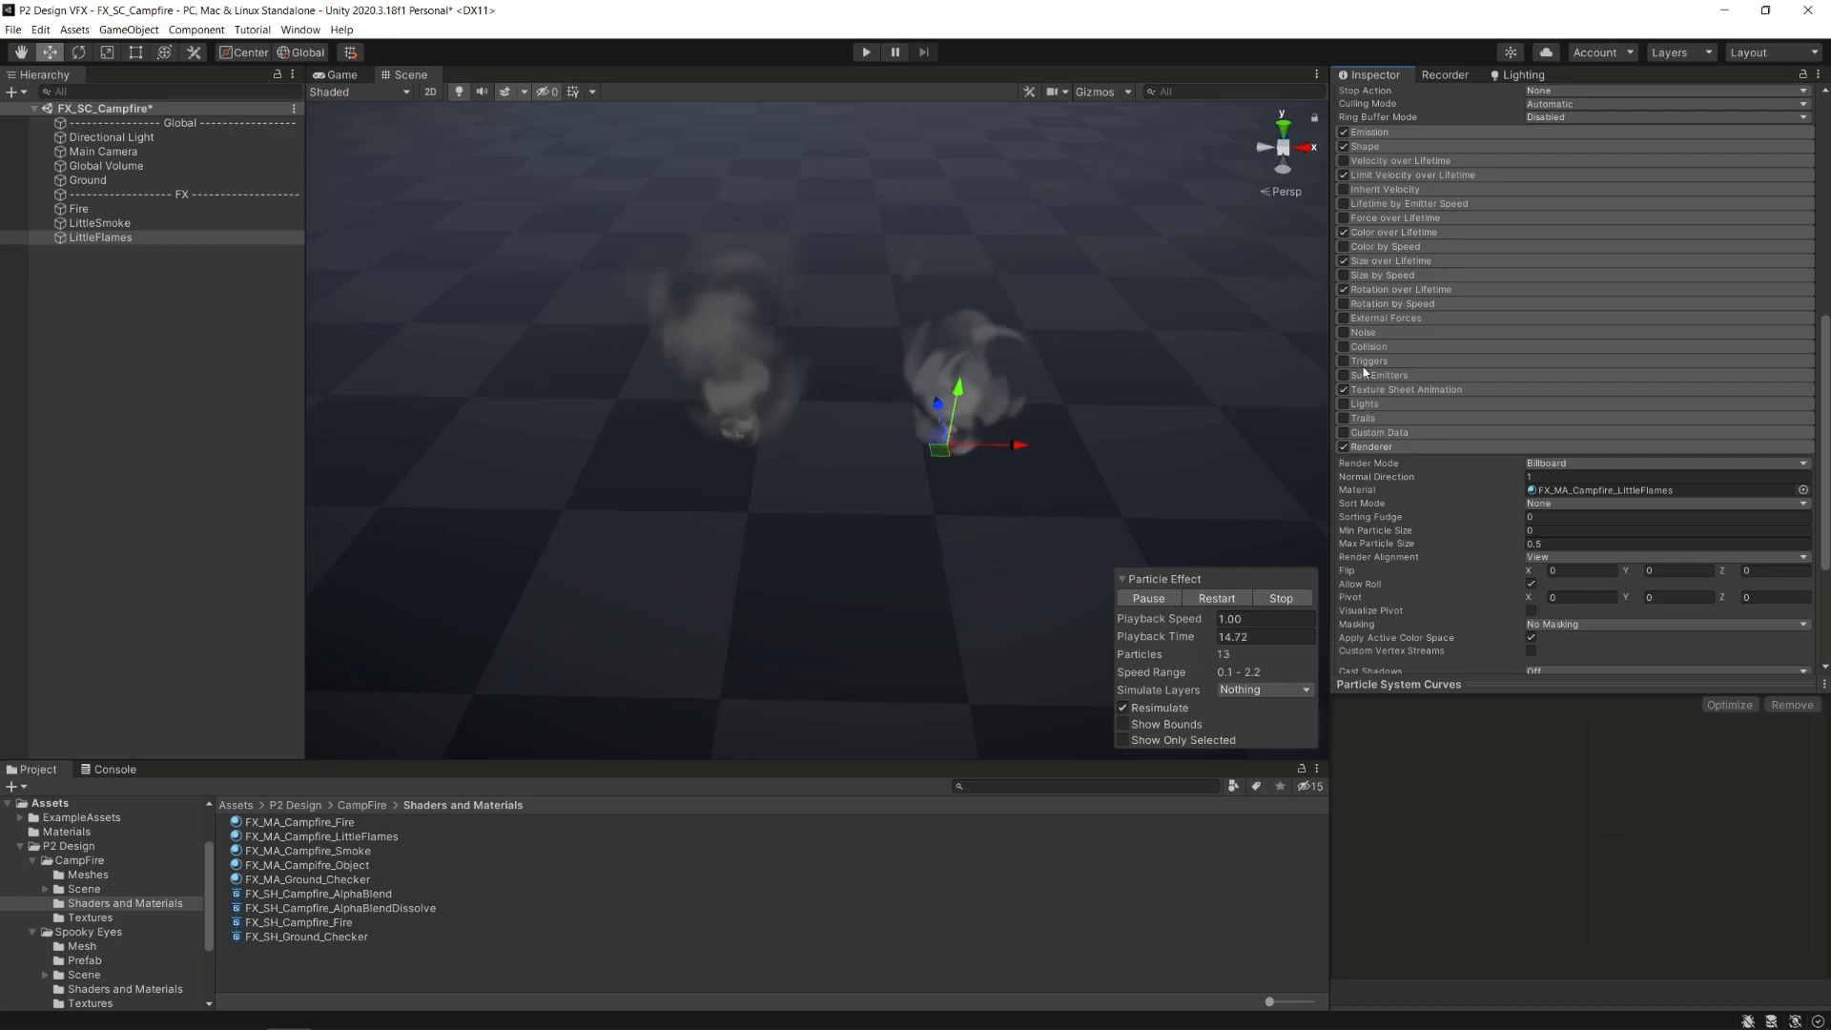
click(1345, 261)
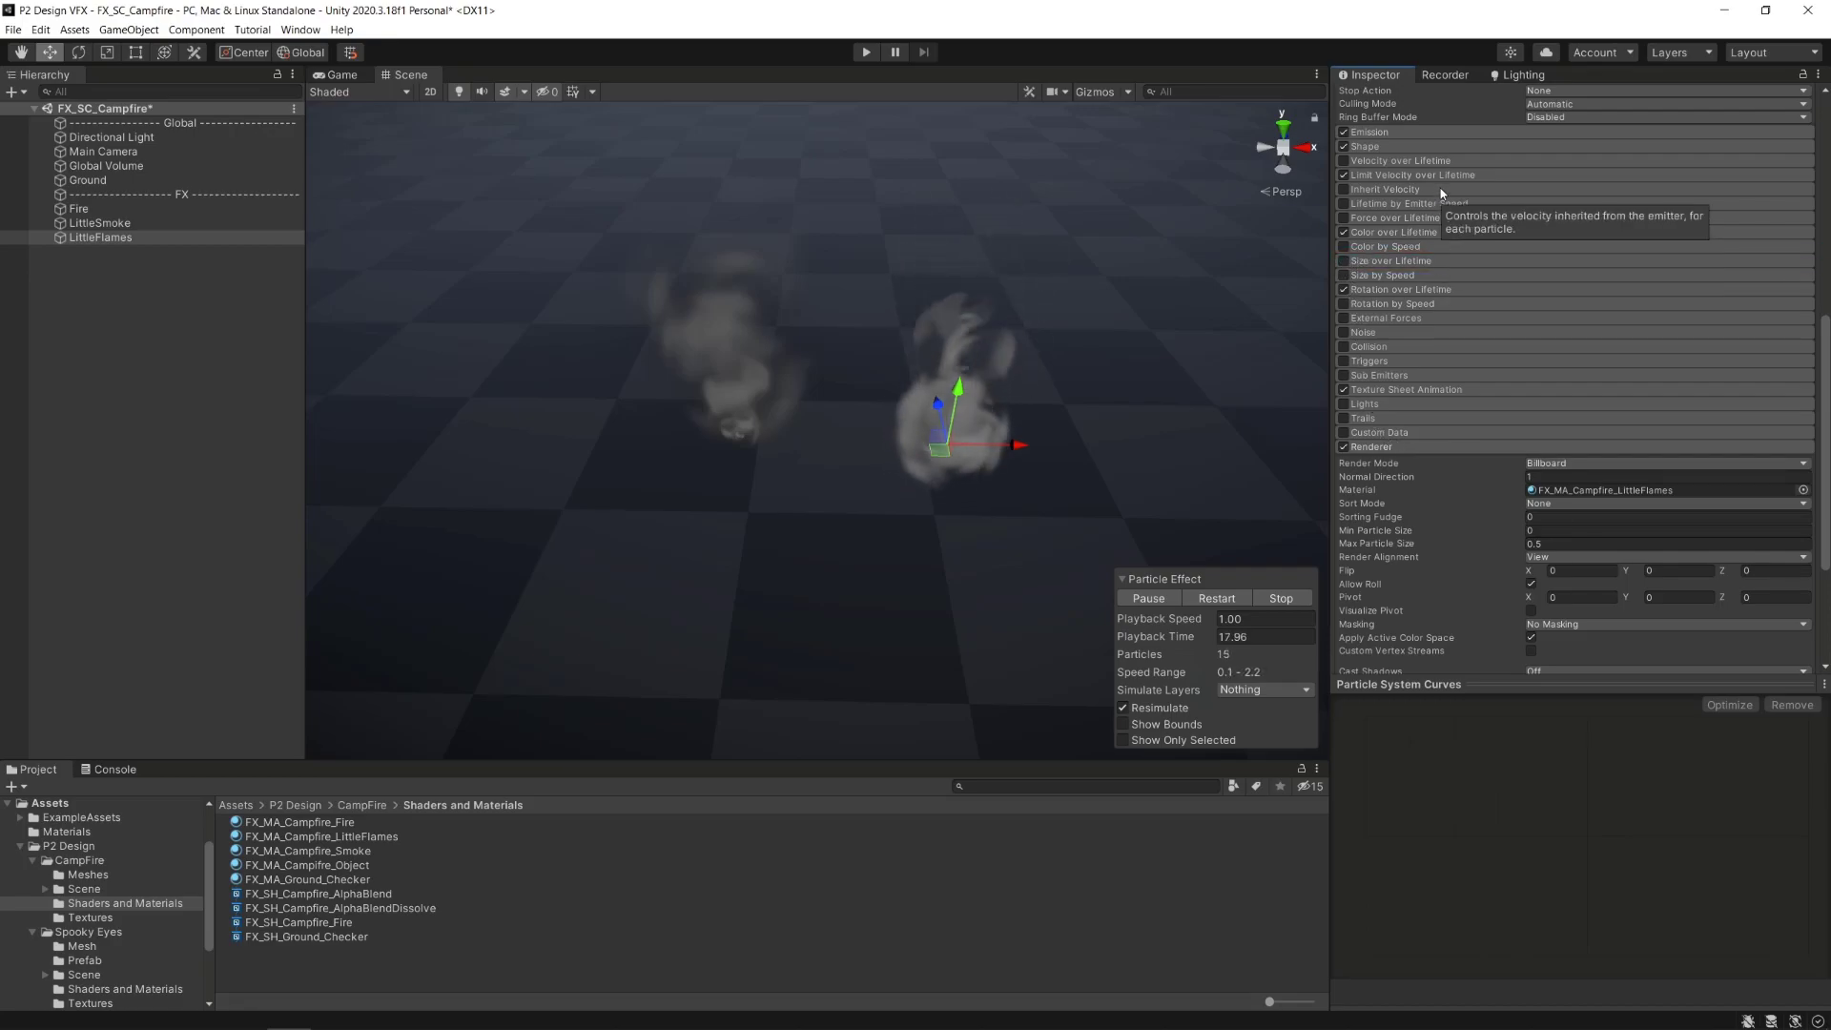
Change the Start Color of LittleFlames to a light orange, about FFAD75.
scroll(1431, 239, up, 5)
click(1560, 278)
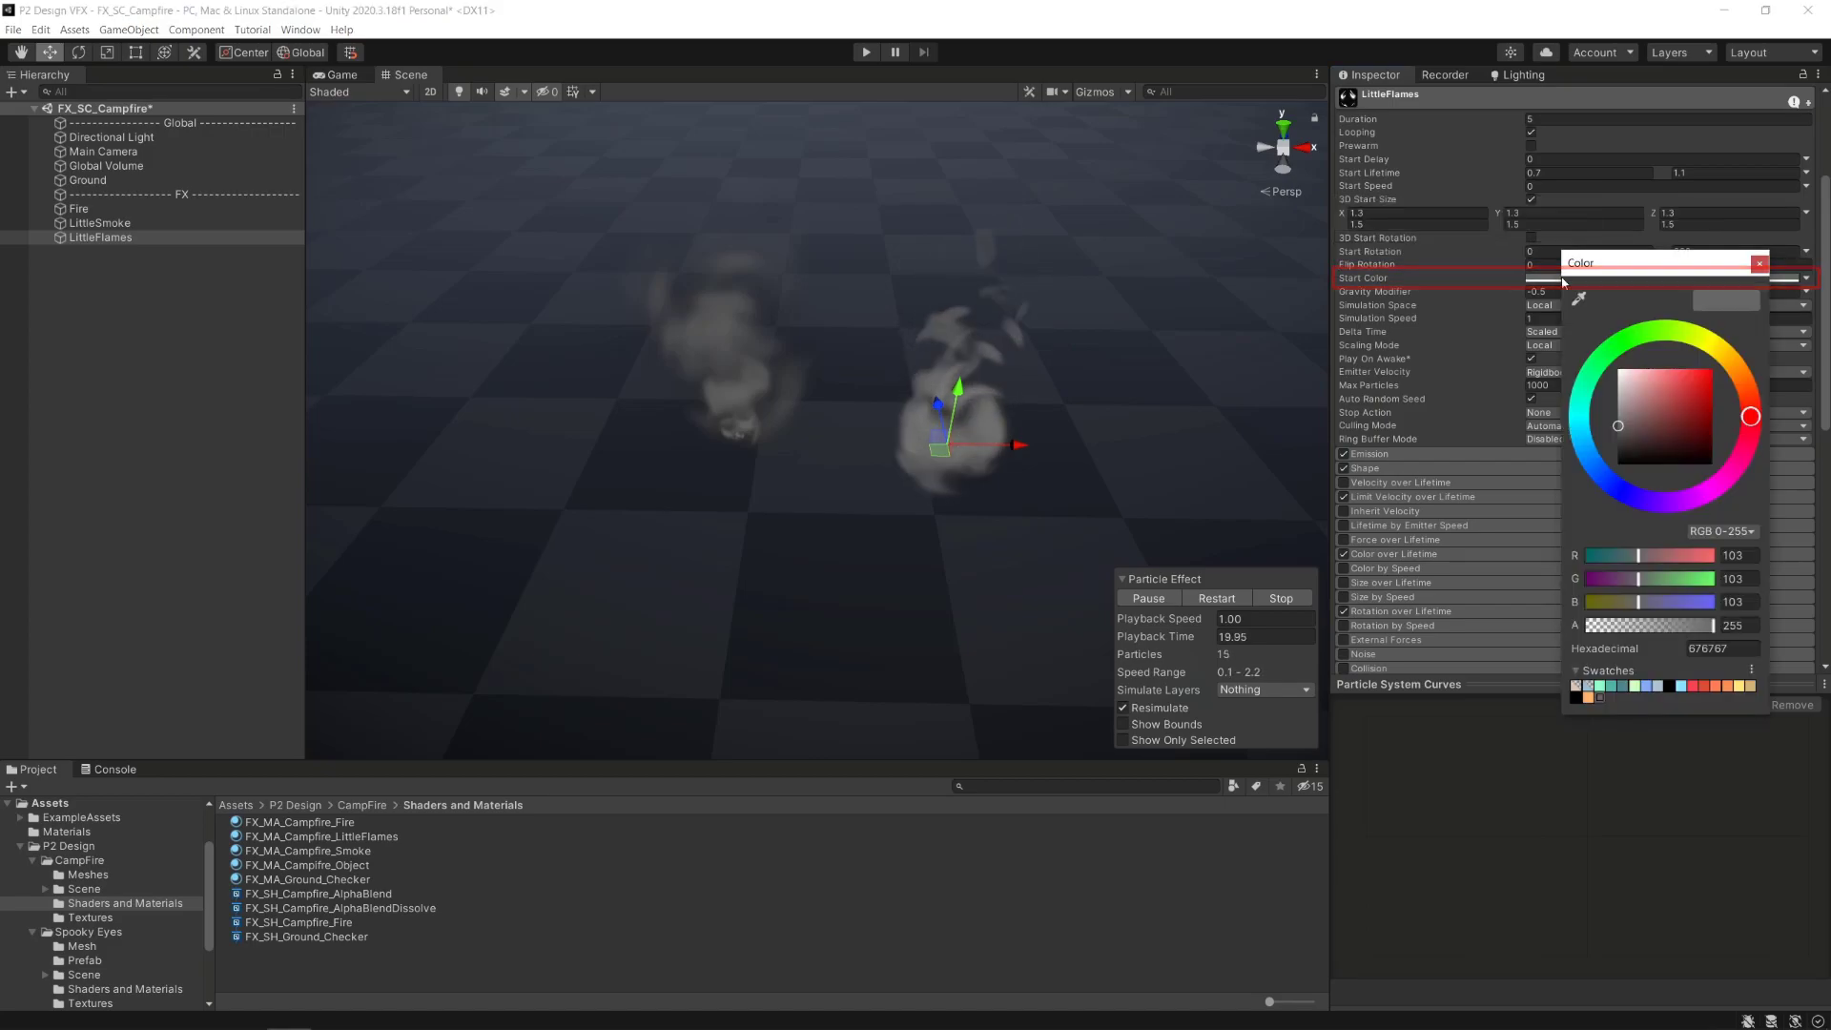
drag(1634, 391, 1670, 369)
drag(1751, 417, 1751, 384)
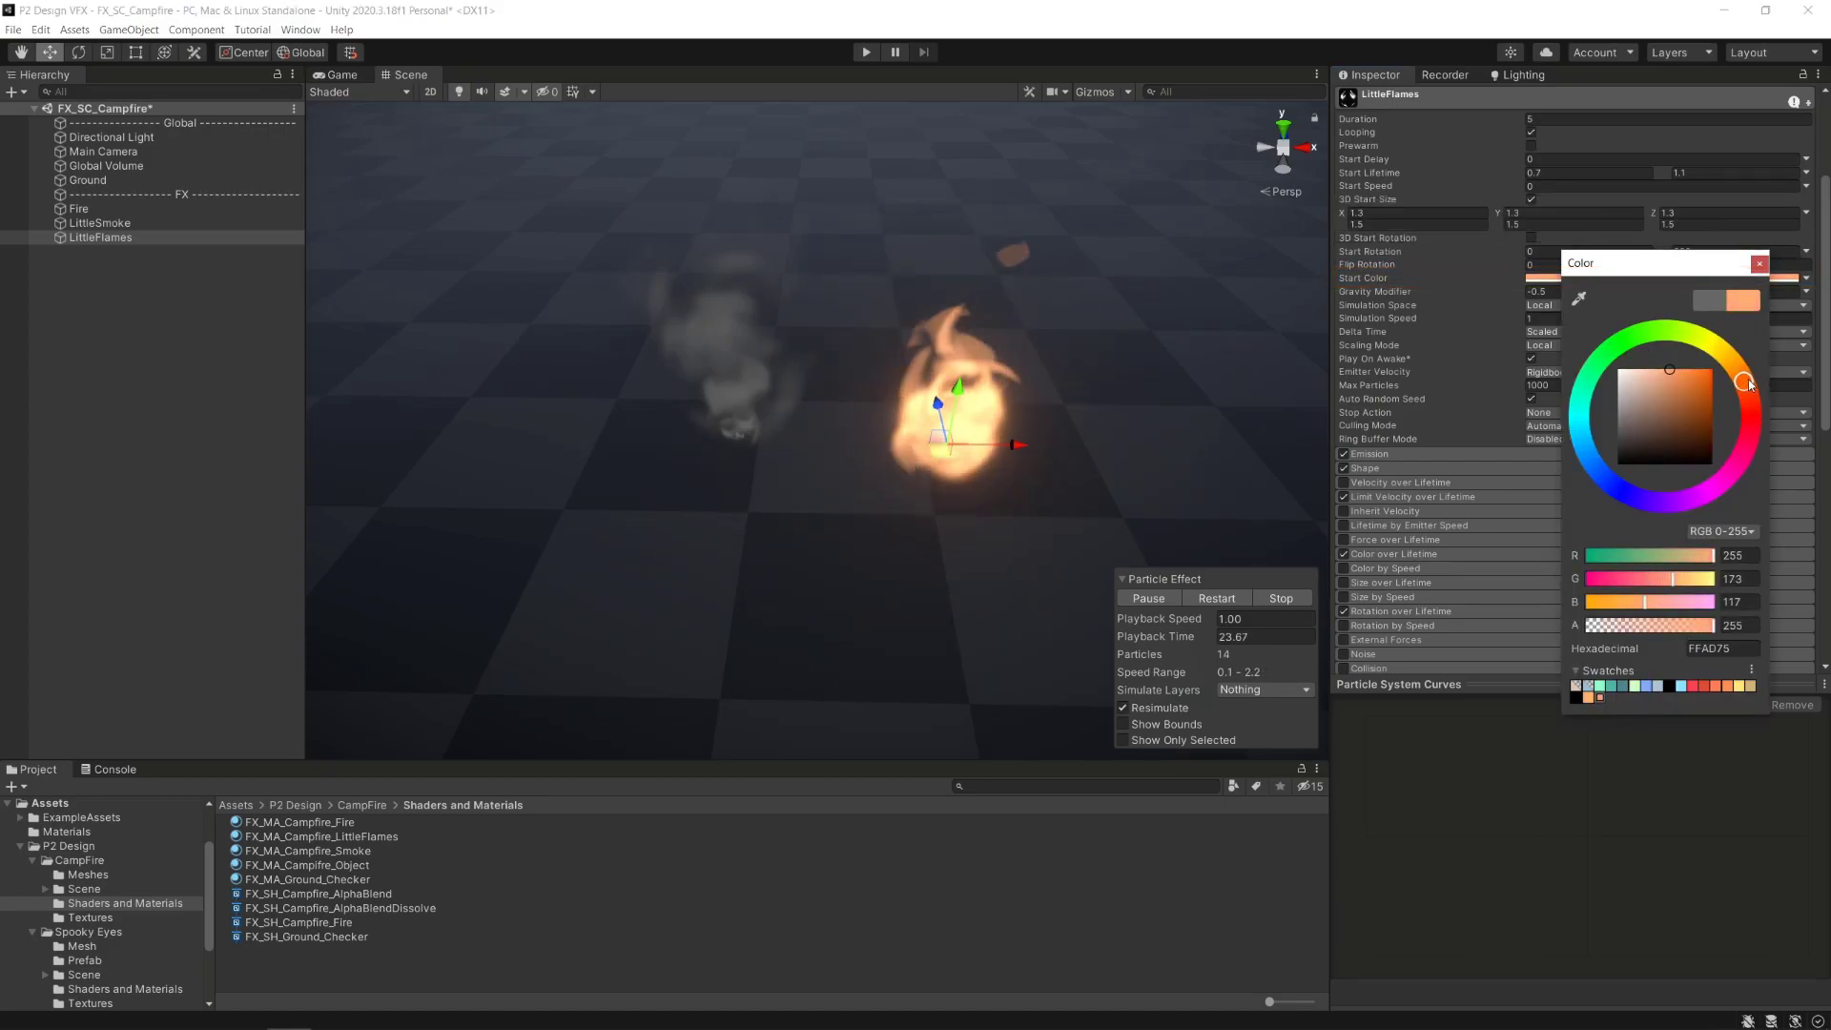
click(1759, 265)
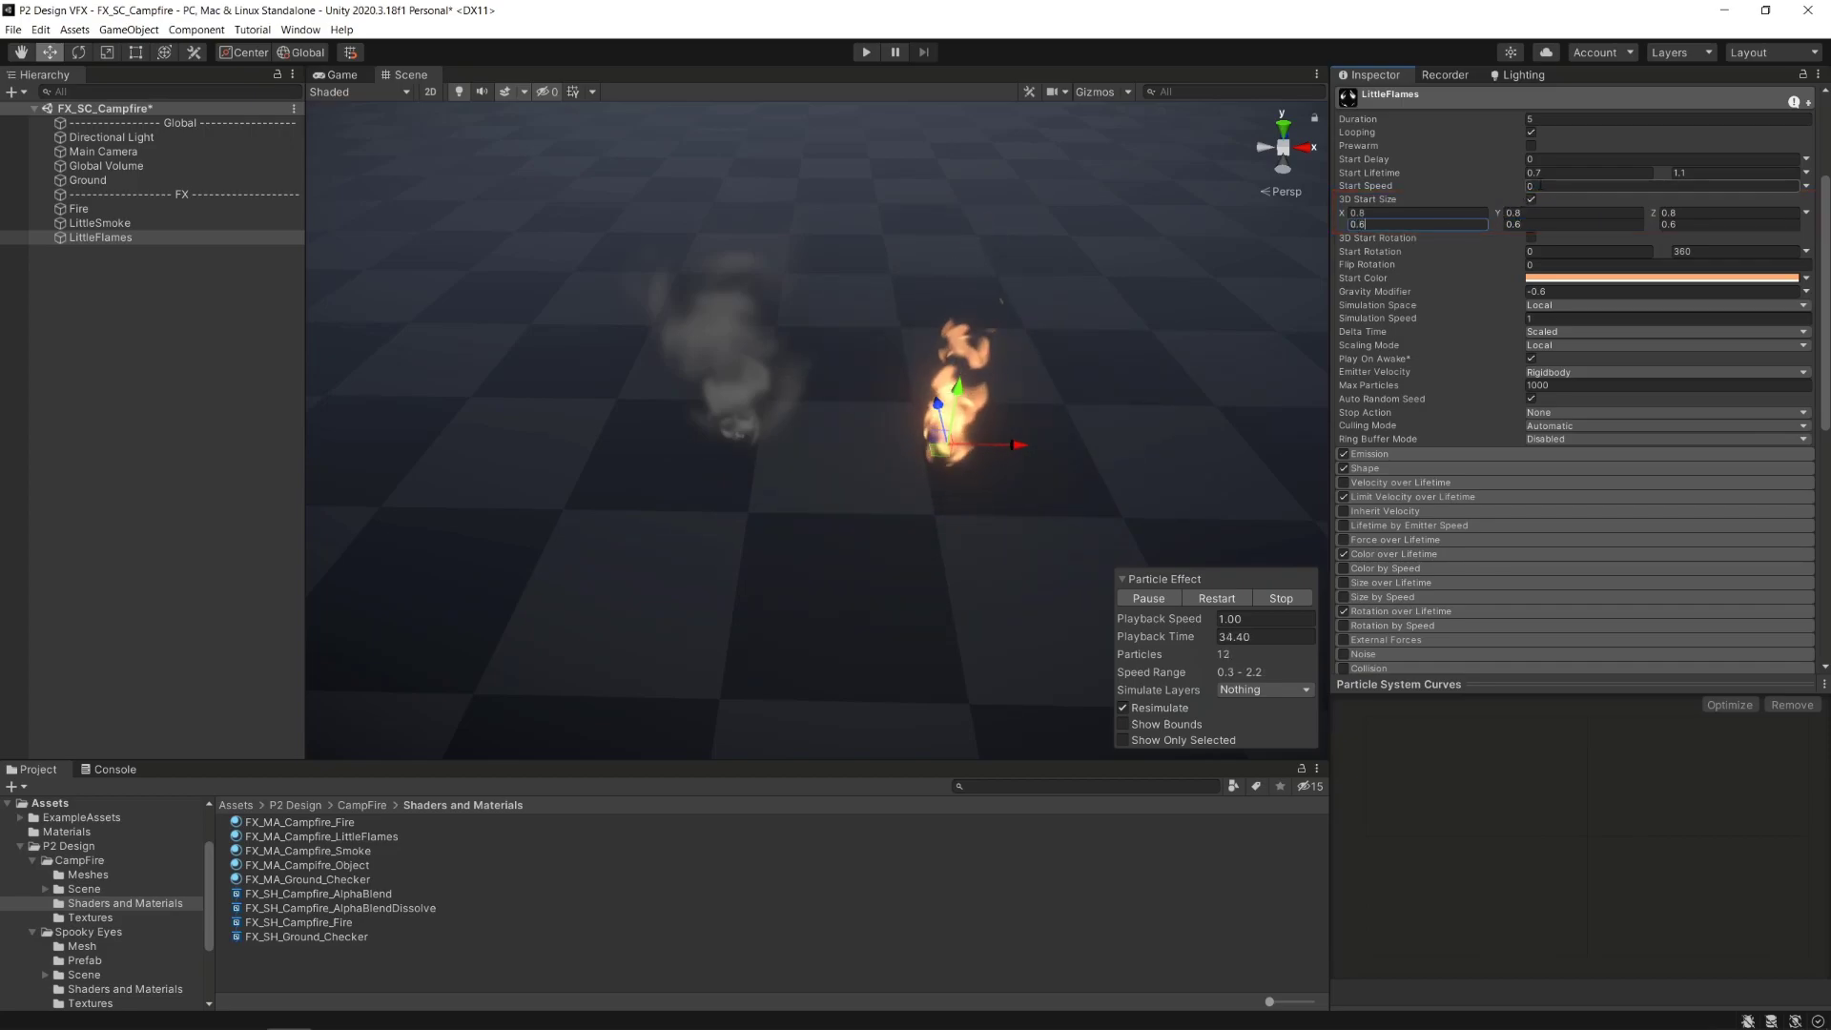
Set the Start Speed of LittleFlames to random between the constants 0.5 and 1, and change its emitter shape to Circle.
click(1805, 186)
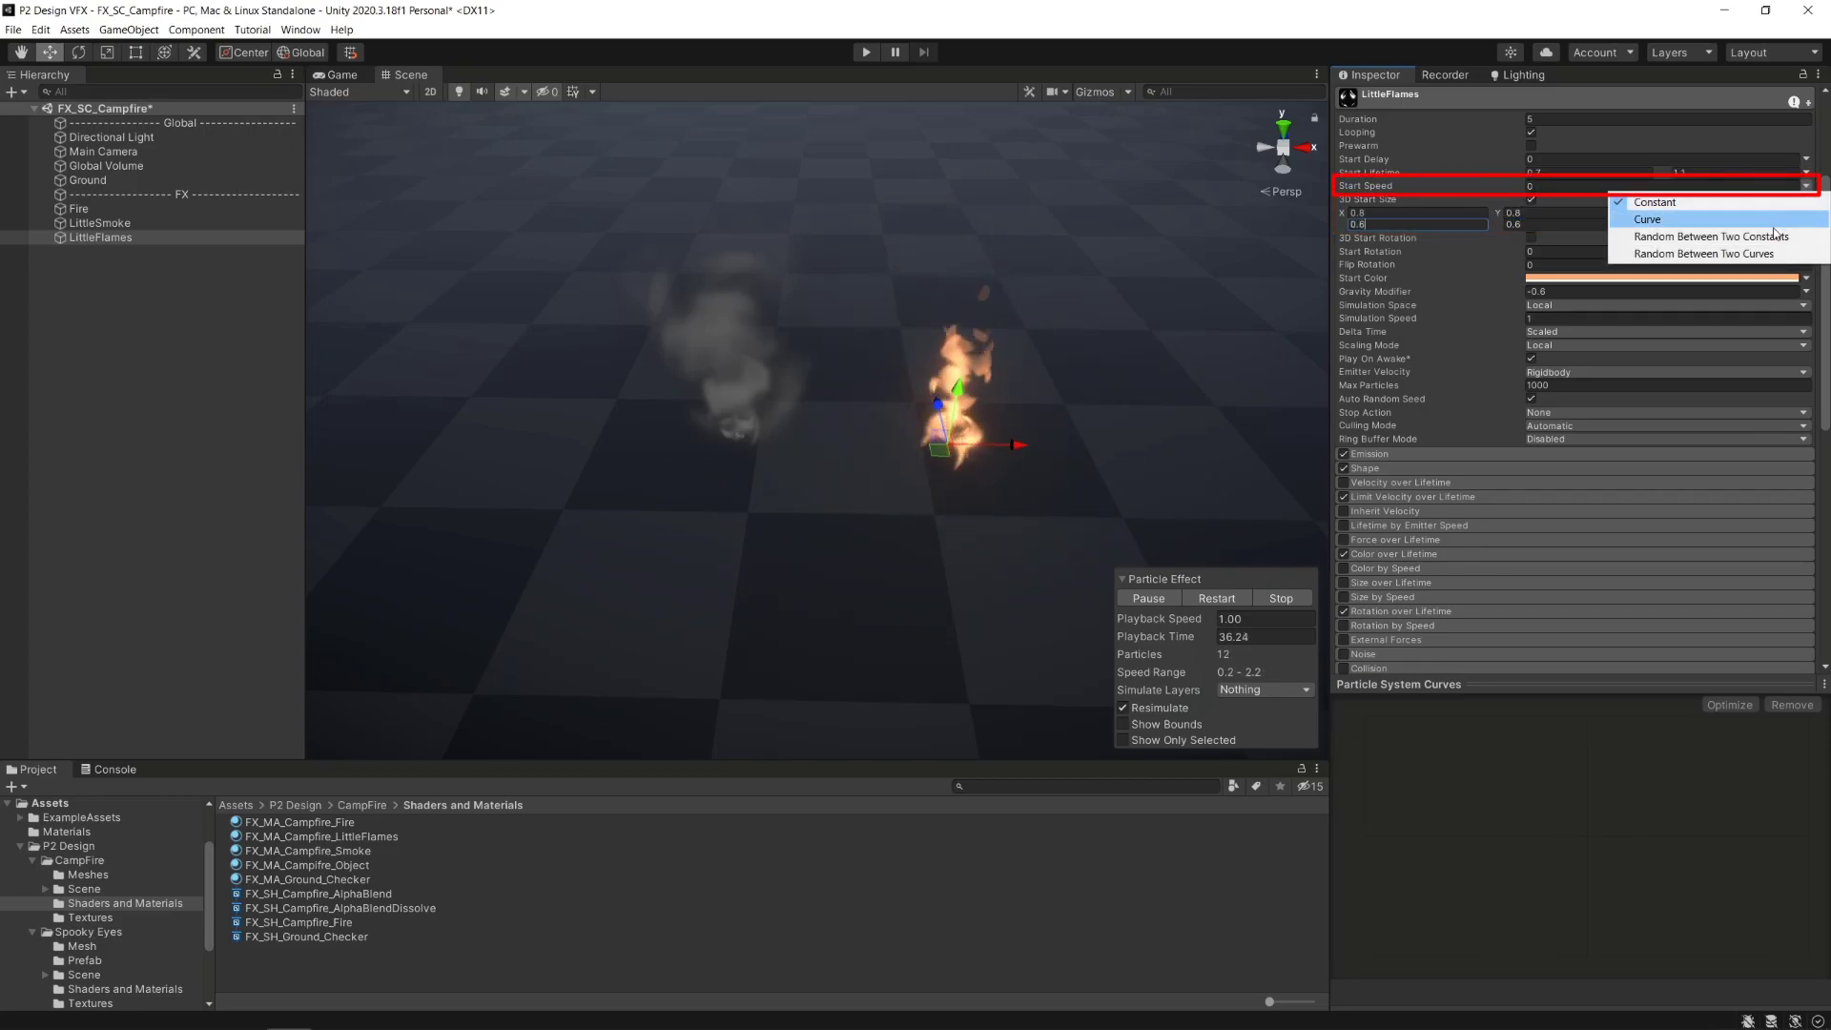
click(1697, 229)
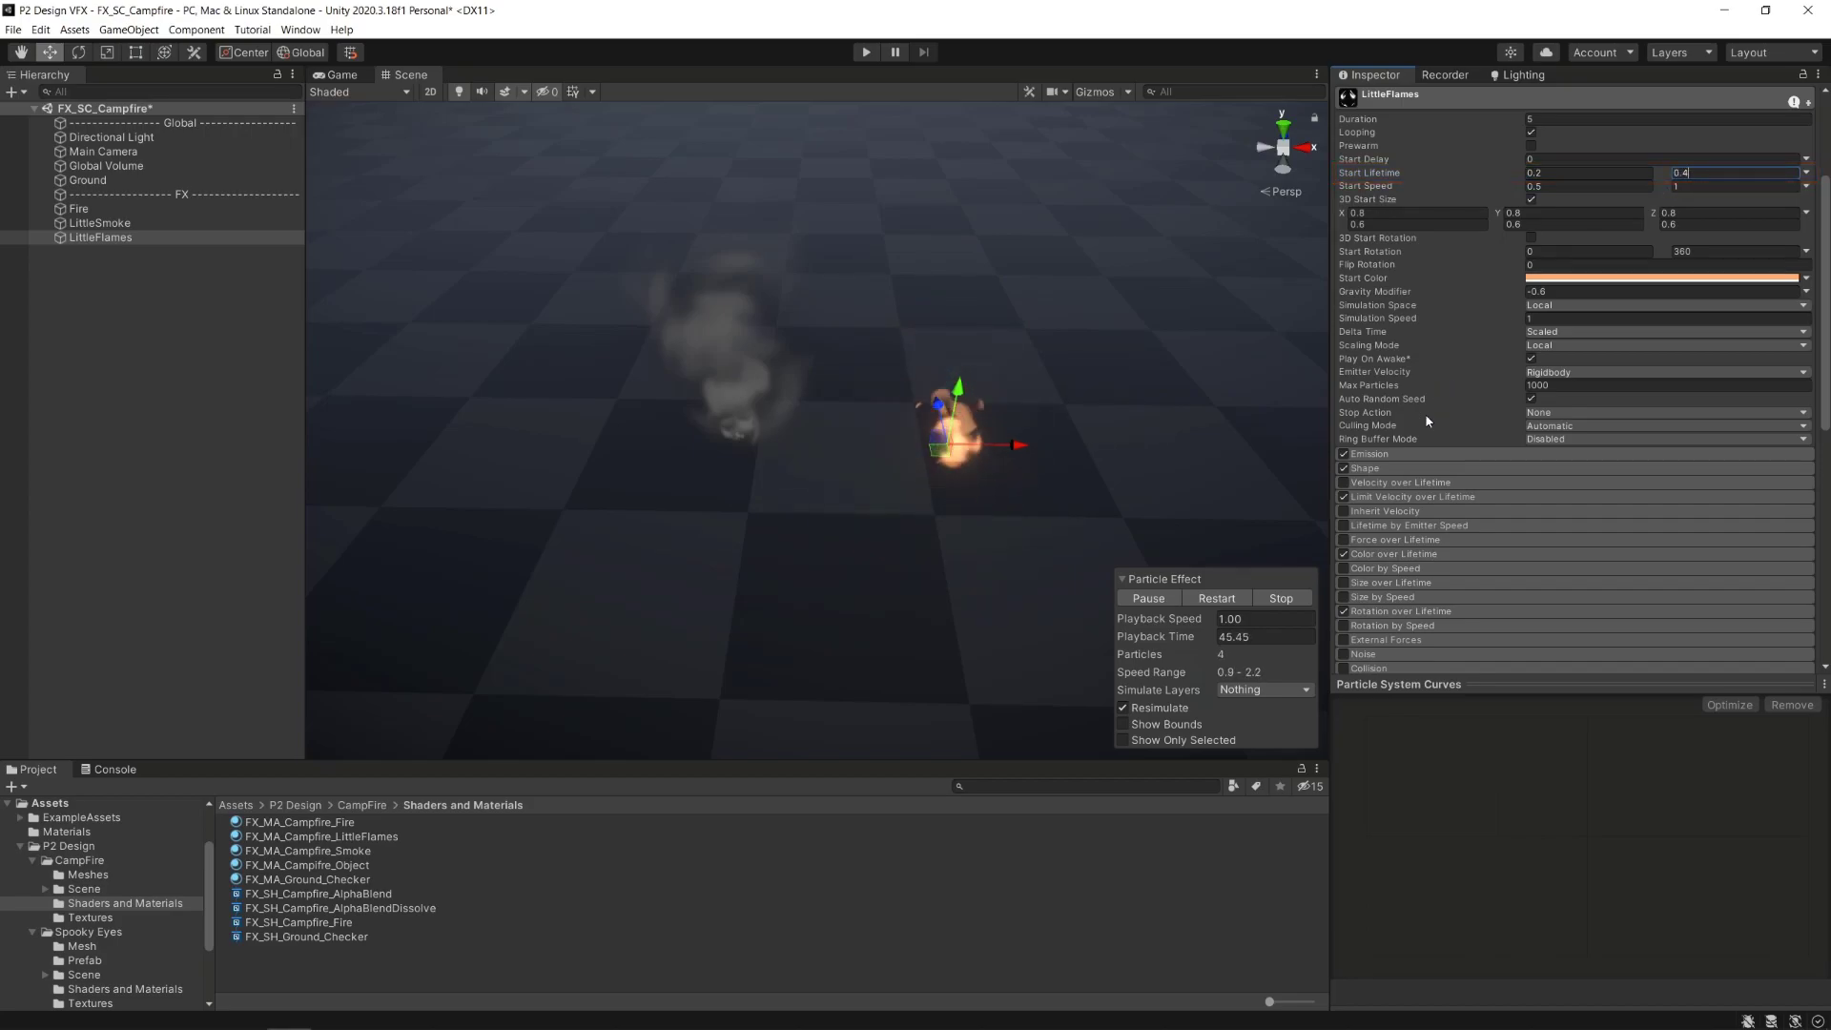
click(1407, 468)
click(1608, 485)
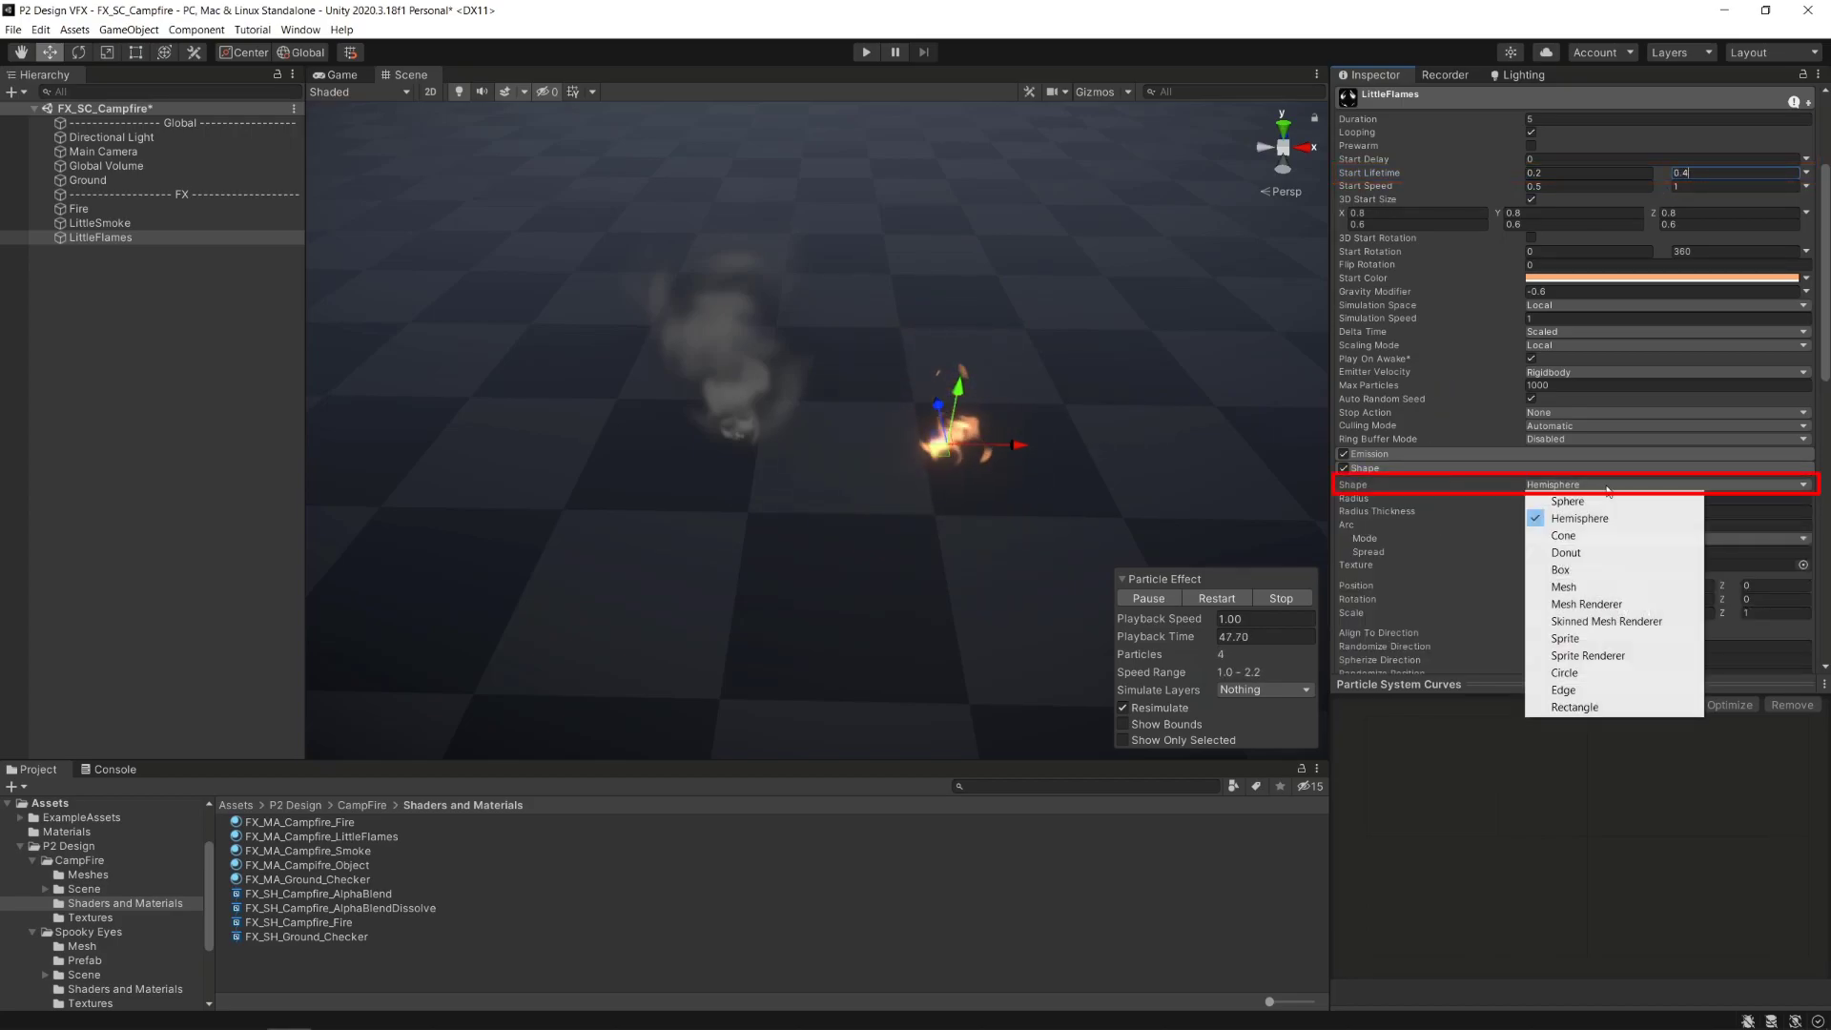
click(1576, 673)
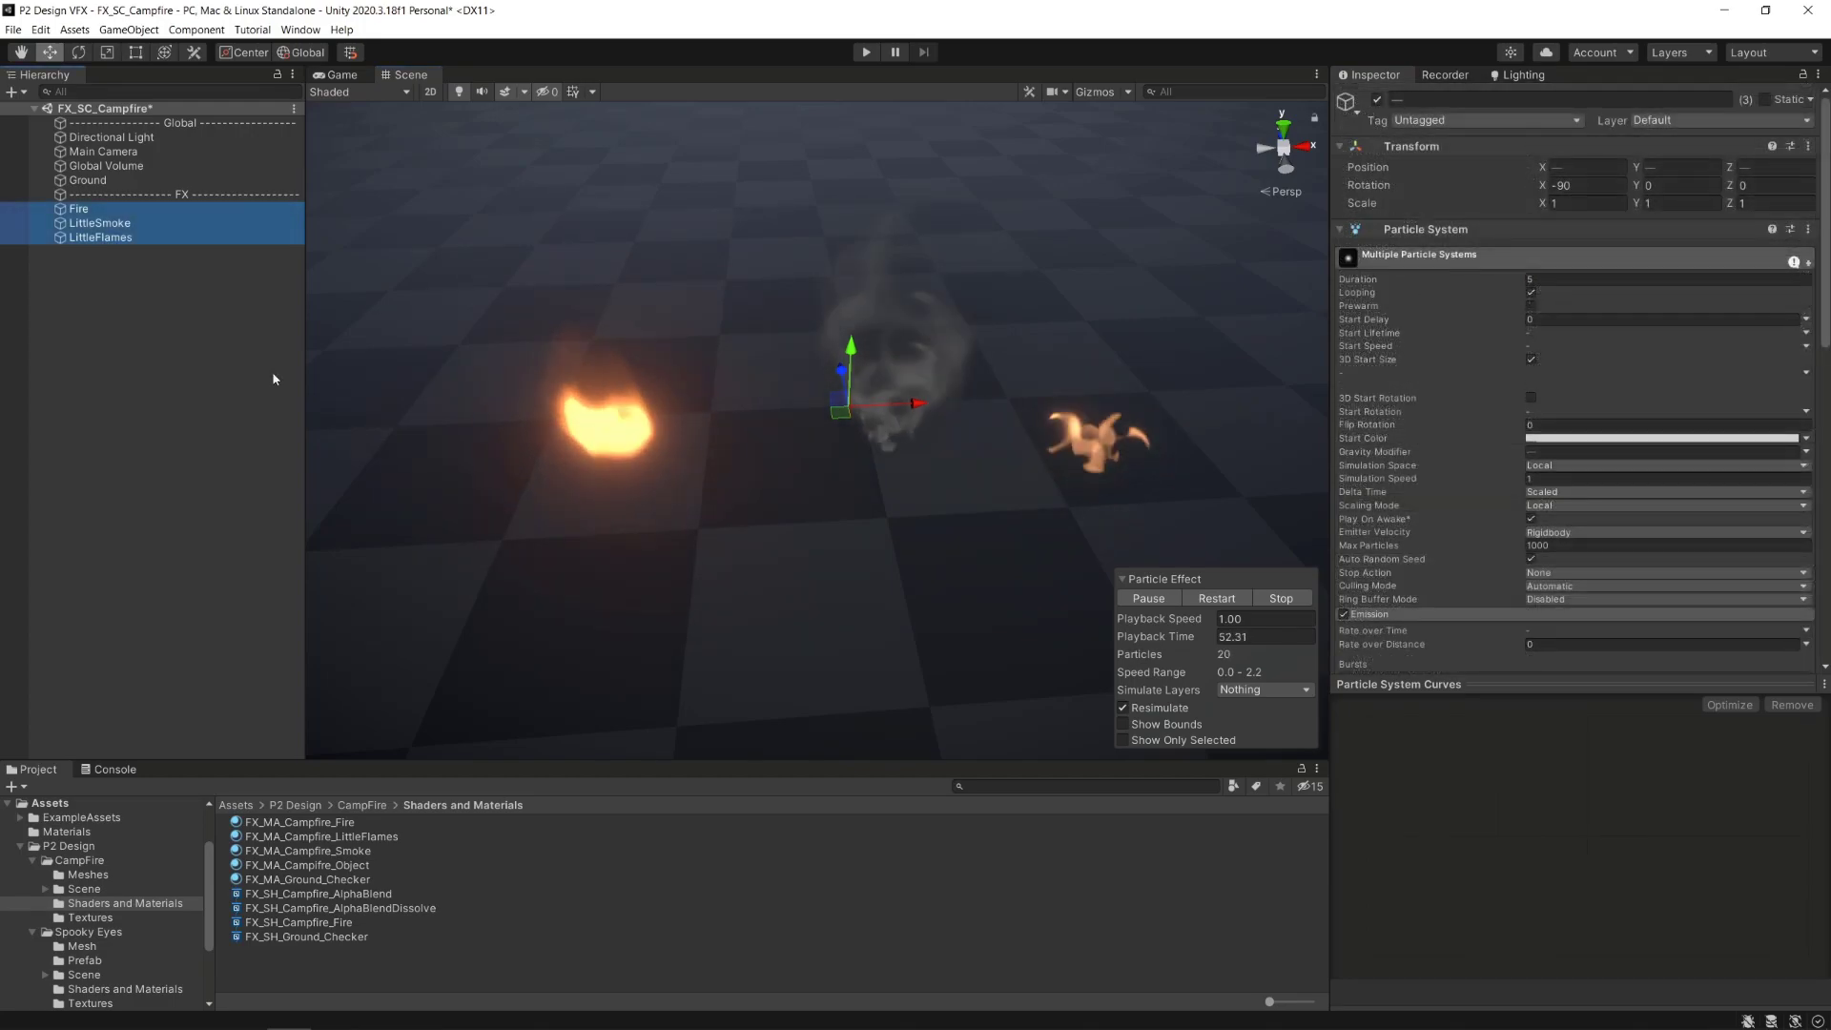
Create an empty object in the scene hierarchy and name it FX_CampFire.
click(131, 299)
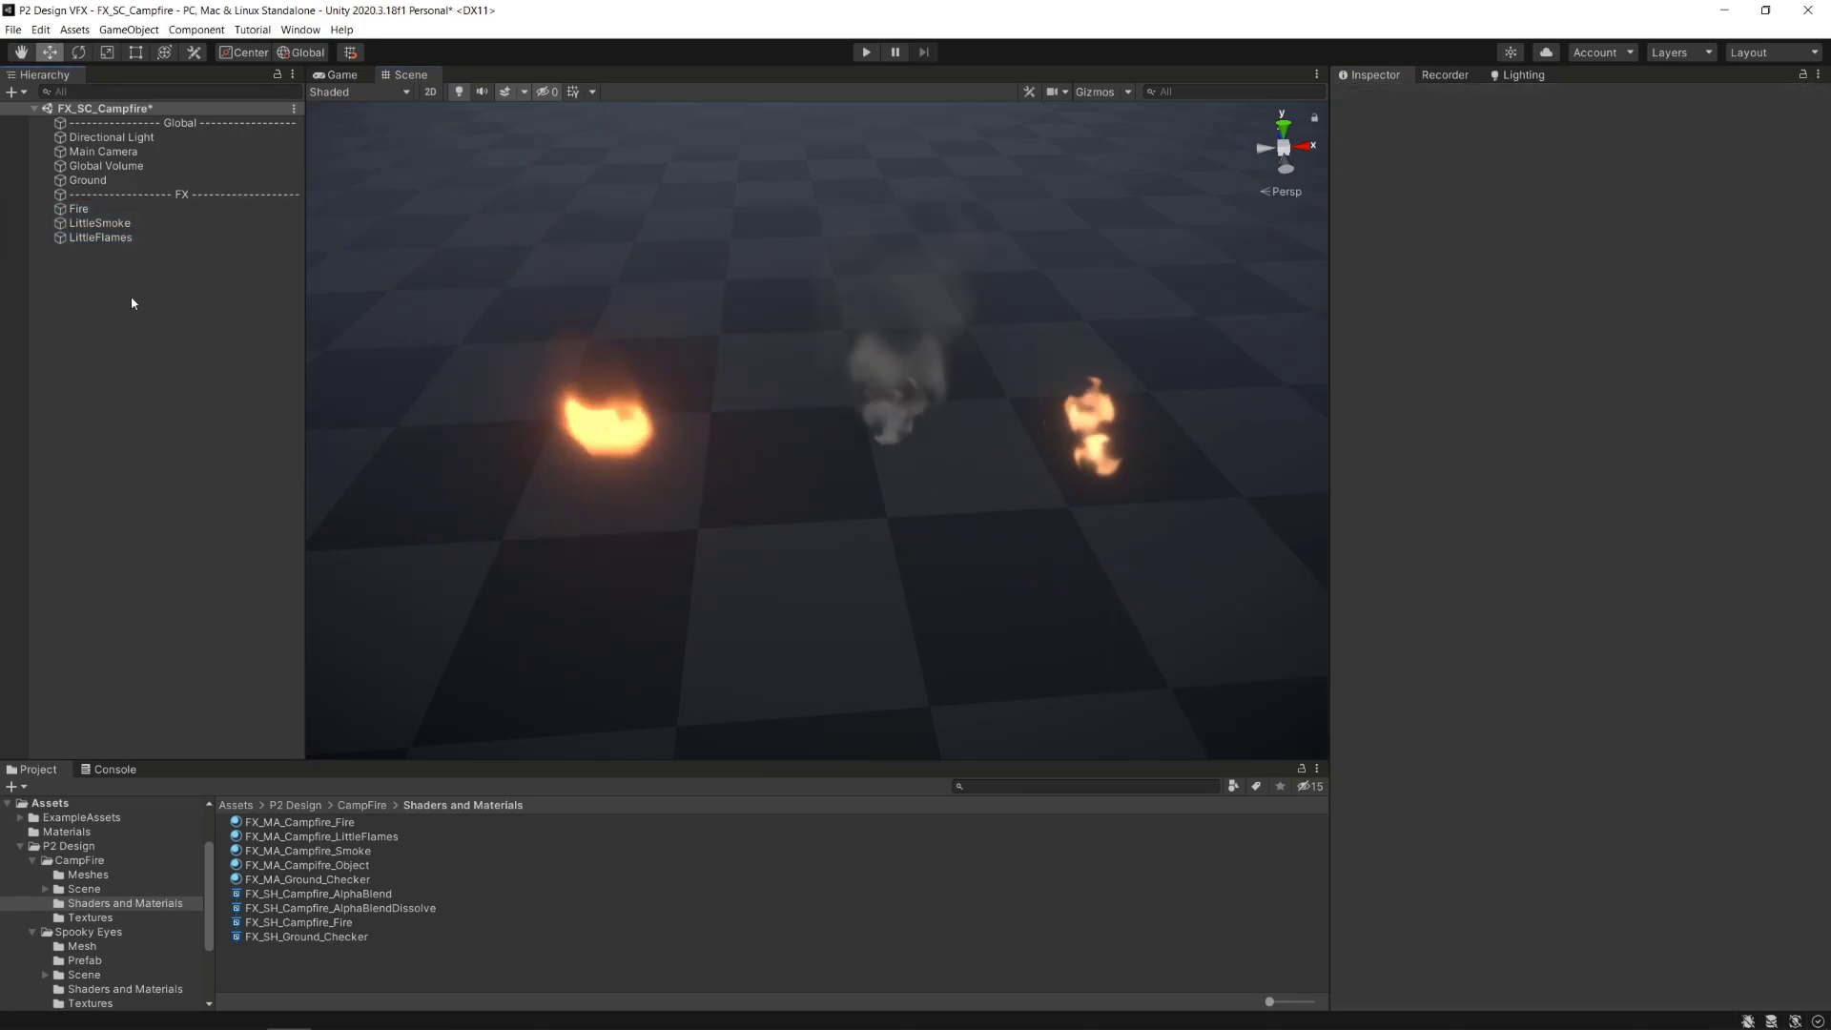
right_click(130, 295)
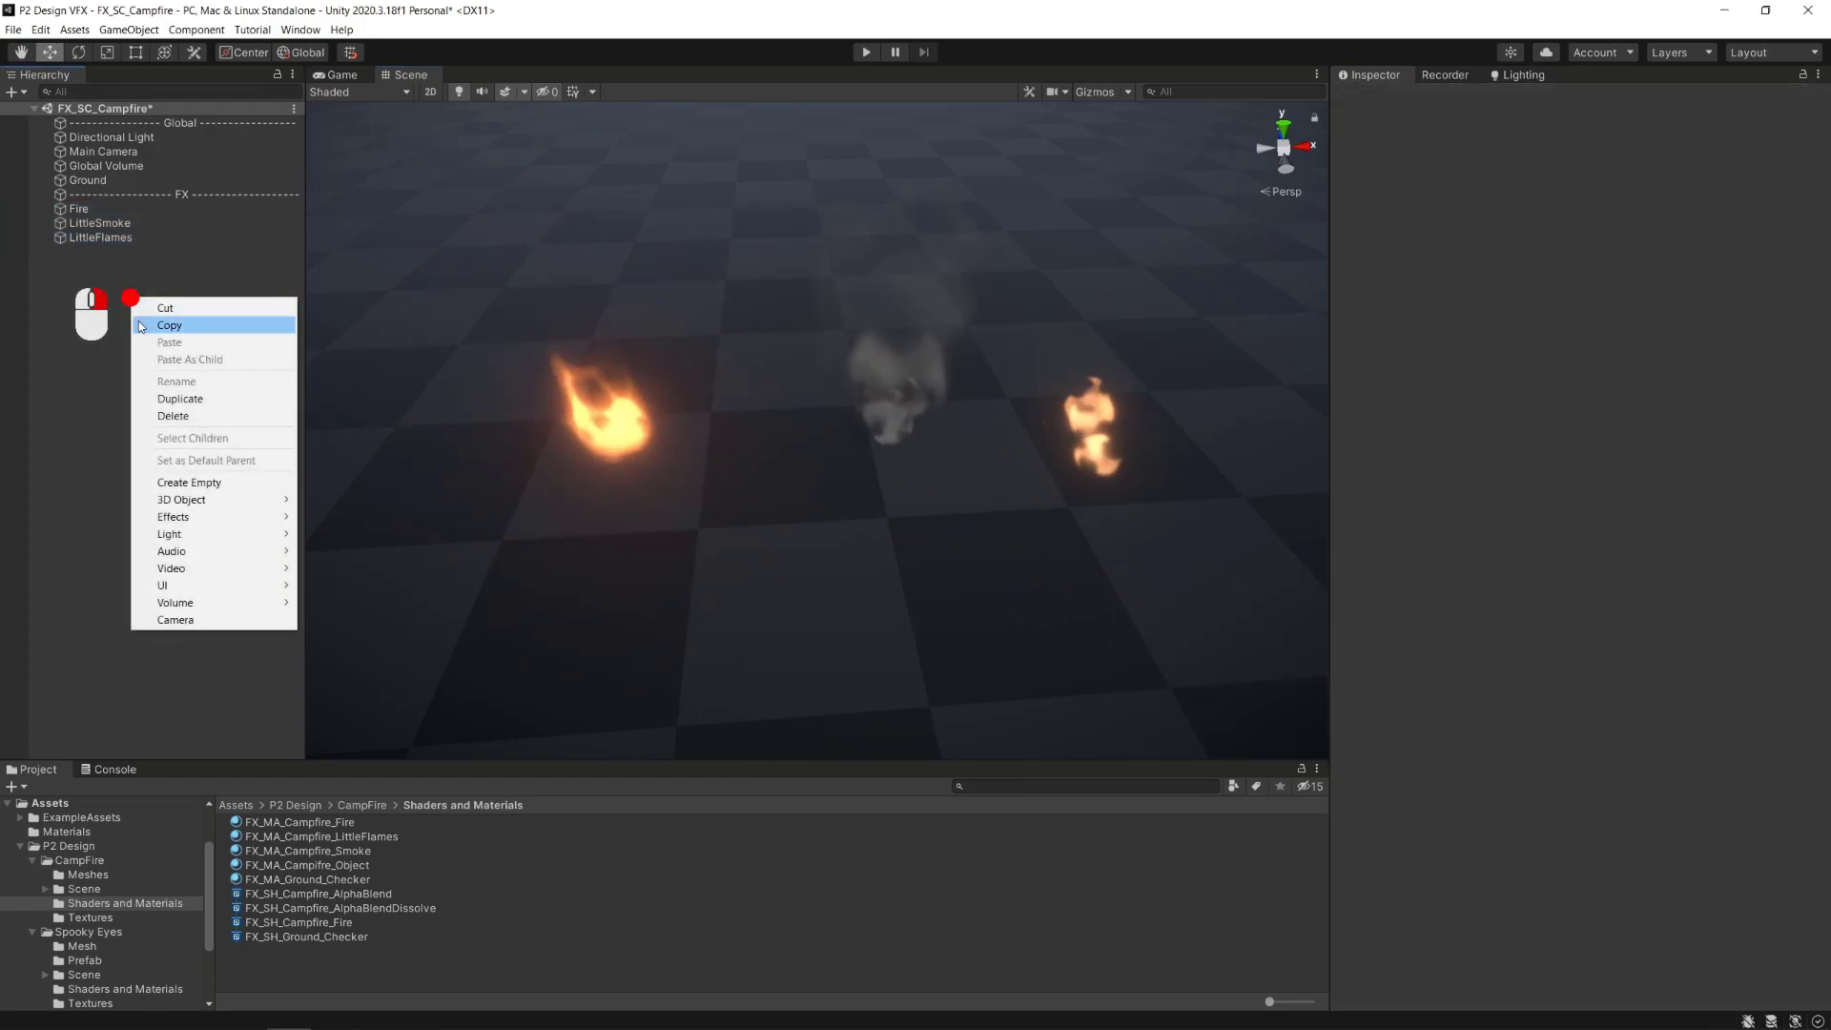
click(207, 482)
text(FX_CampFire)
key(Return)
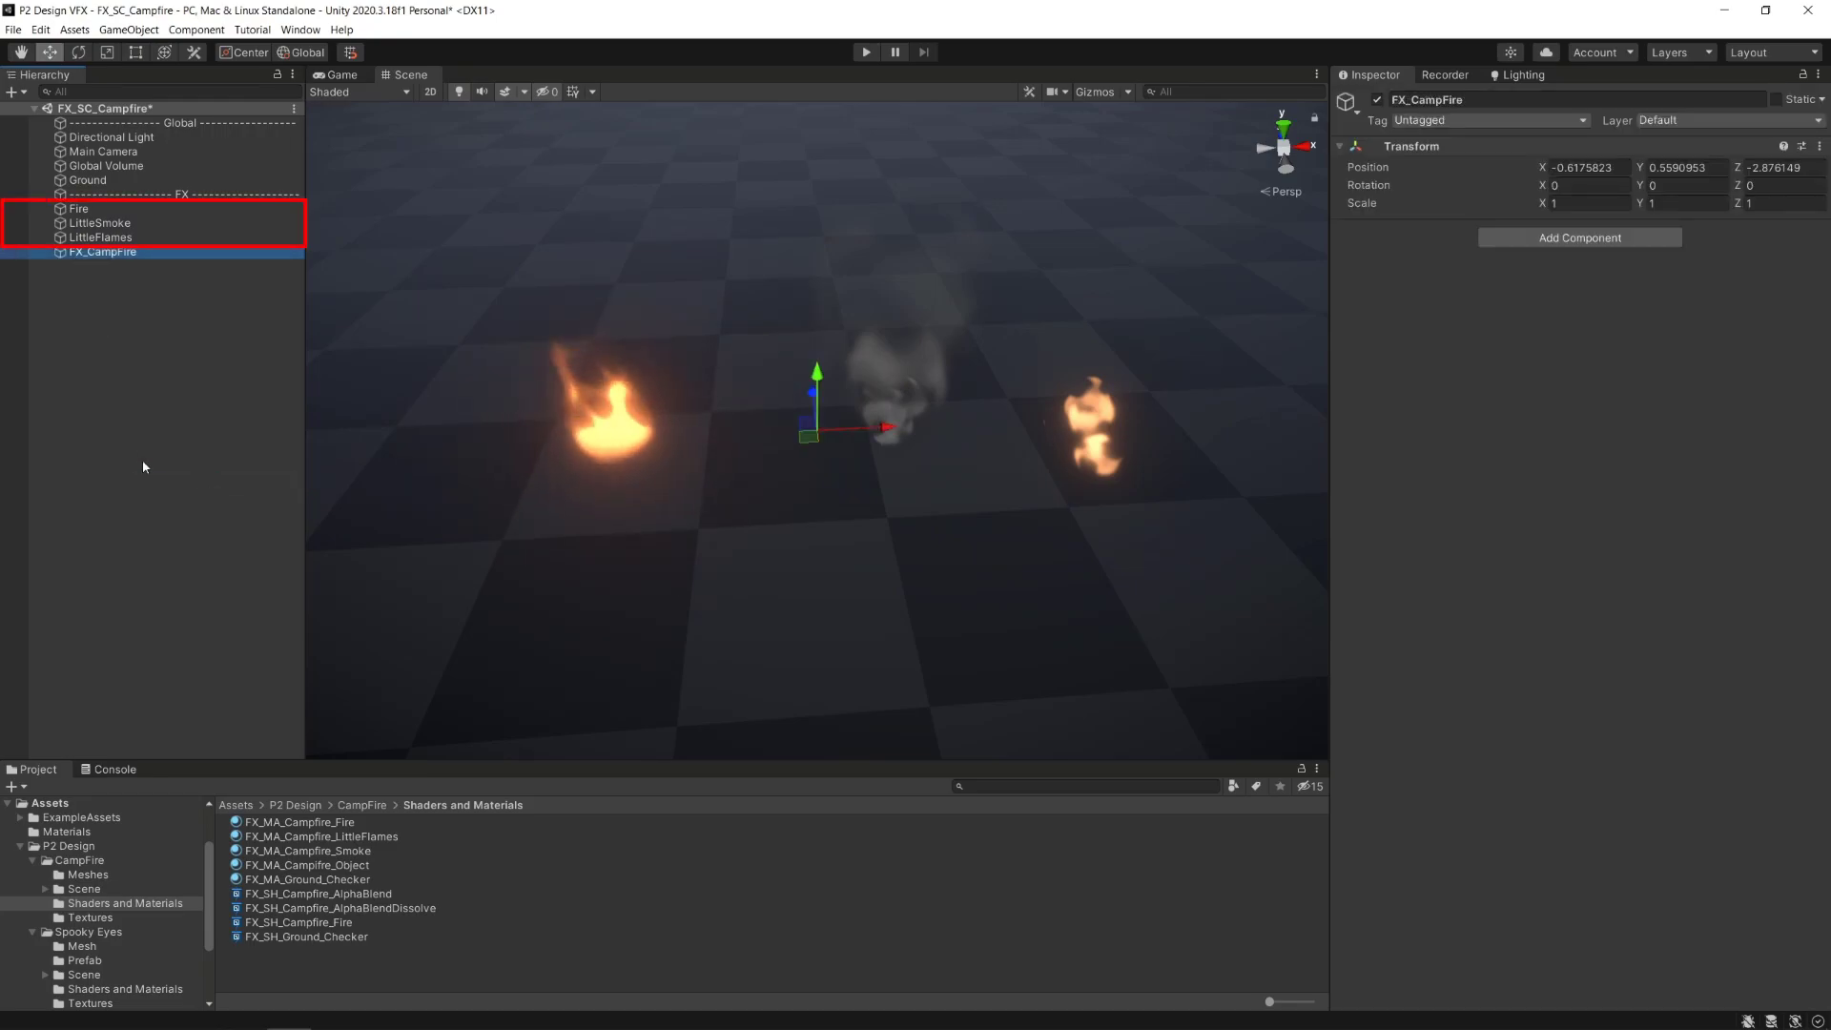
Parent the Fire, LittleSmoke and LittleFlames objects under FX_CampFire in the scene hierarchy.
click(100, 237)
shift+click(79, 209)
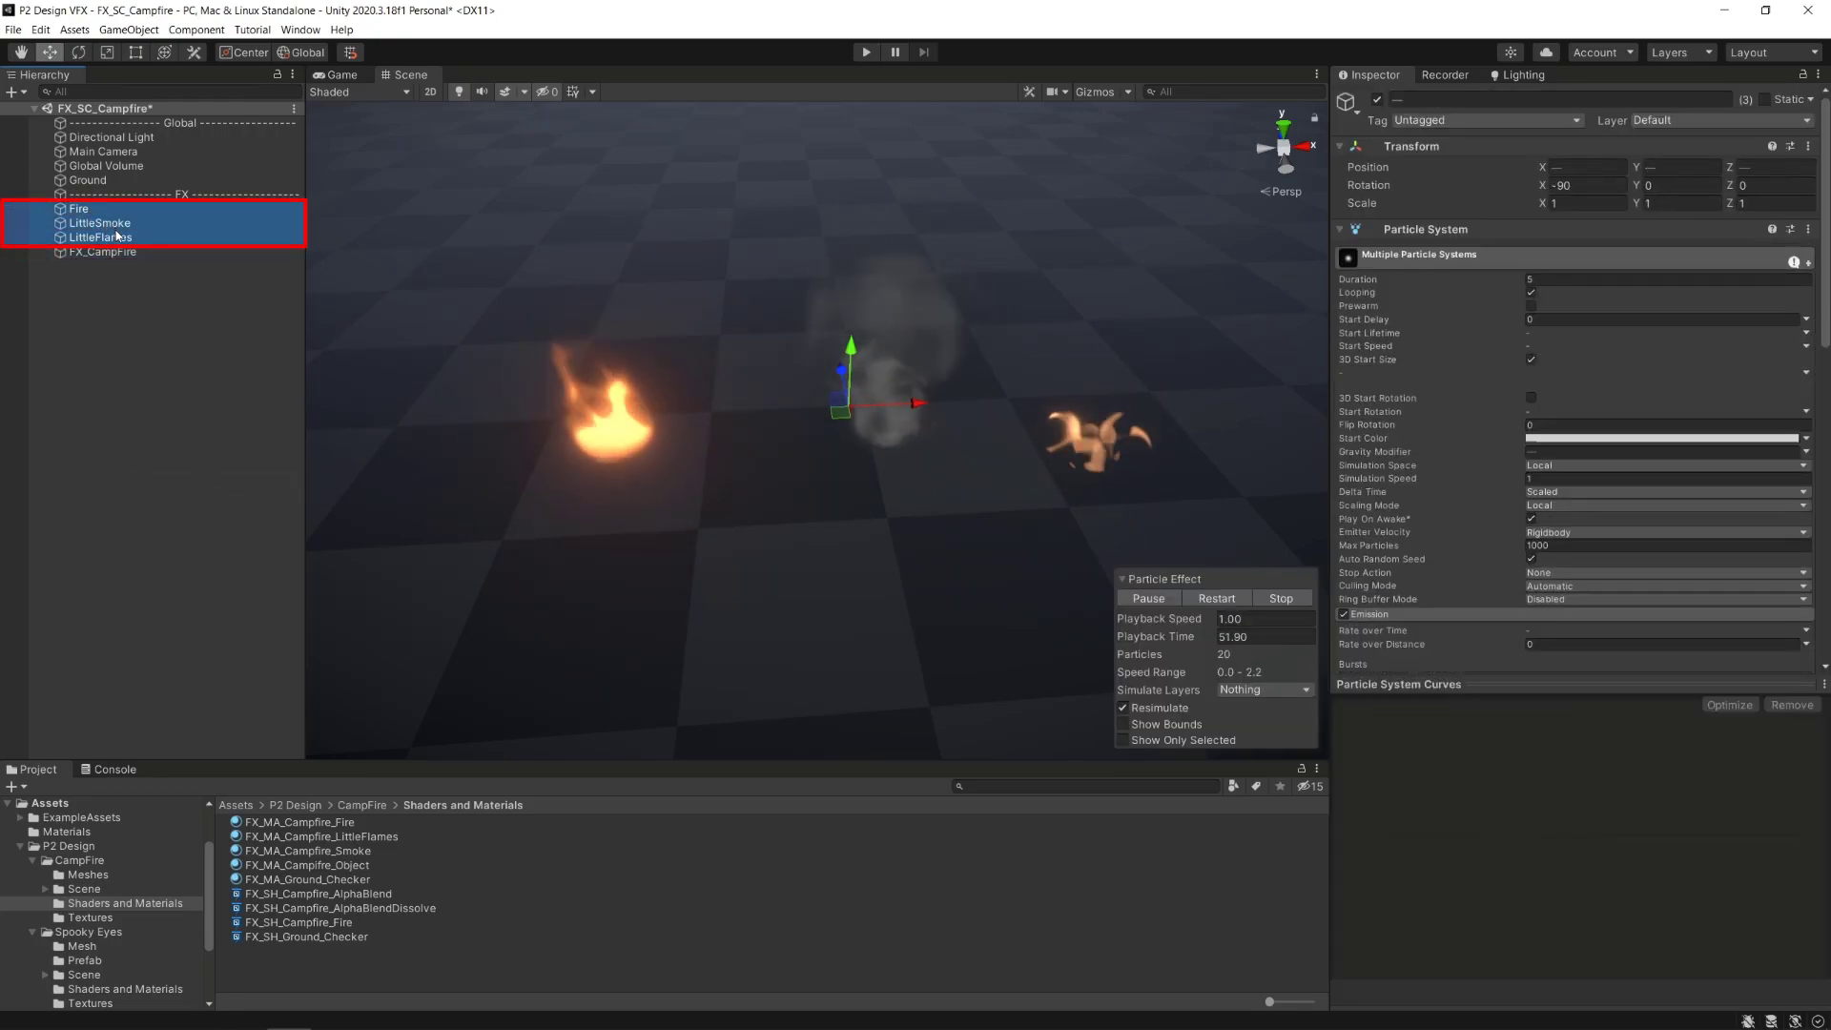
drag(118, 237, 118, 250)
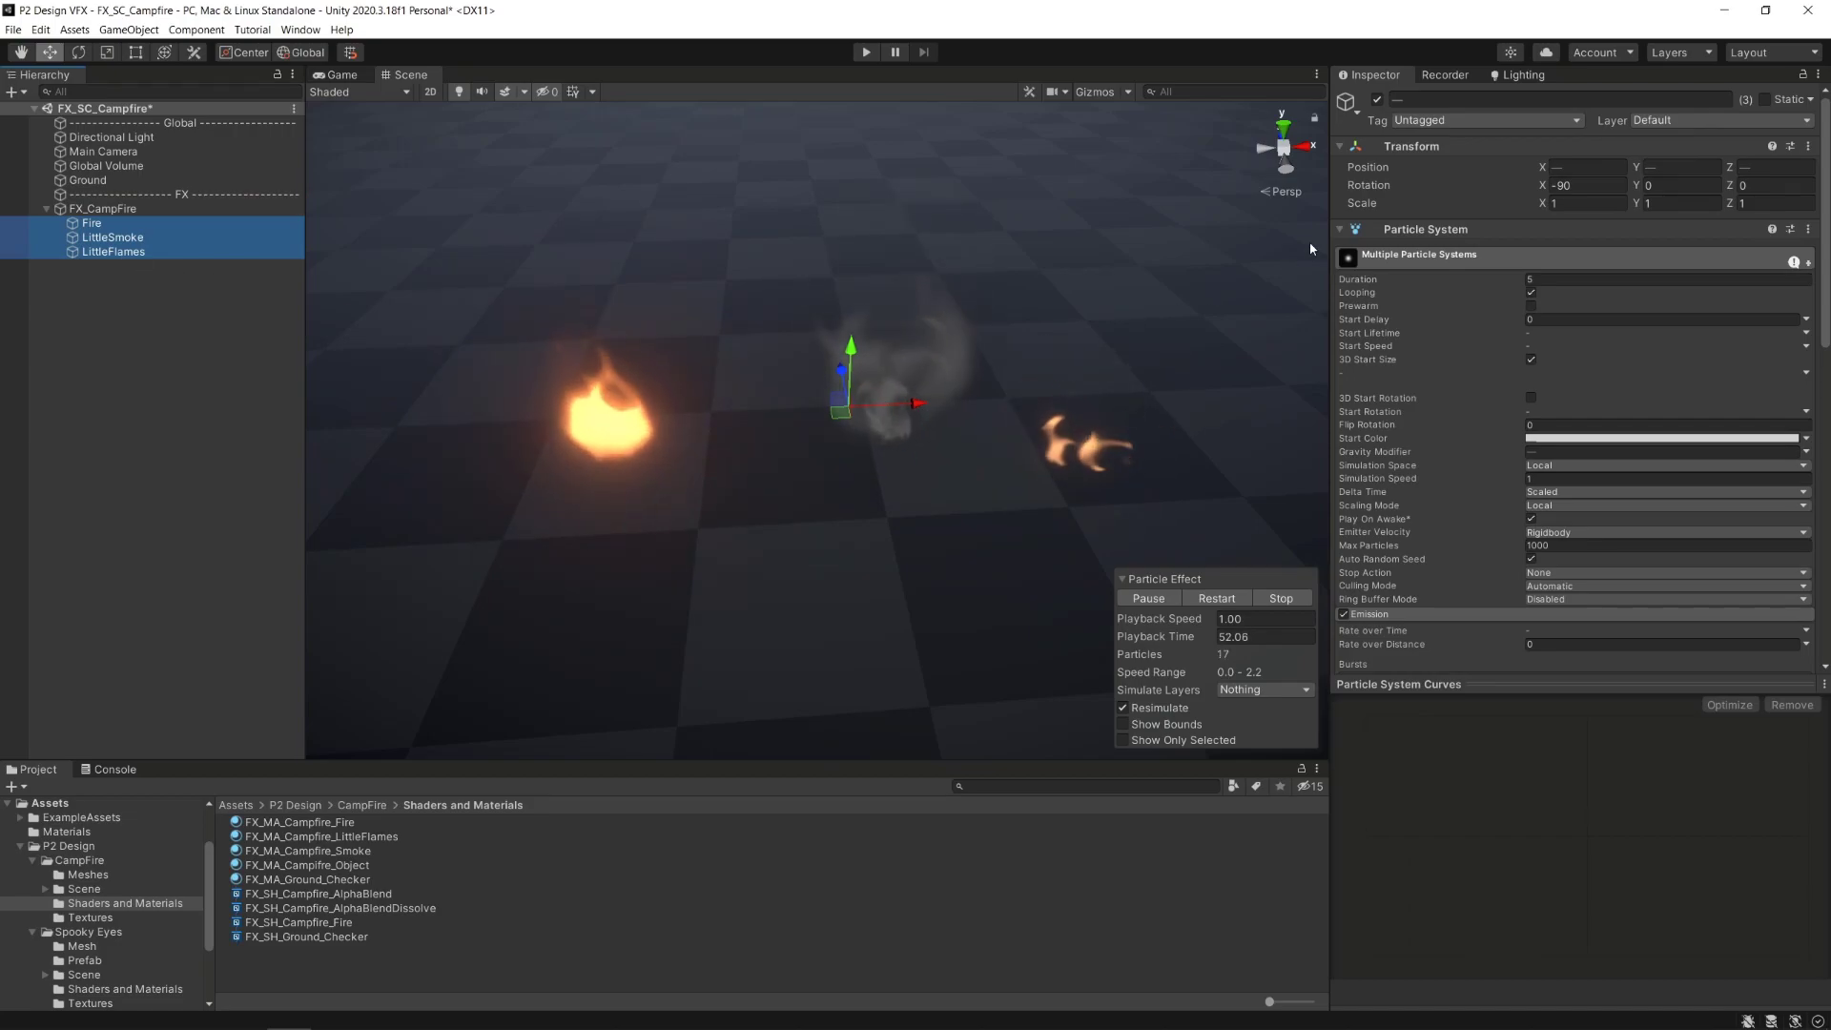
Set the X, Y and Z position of Fire, LittleSmoke and LittleFlames to 0.
click(1583, 167)
text(0)
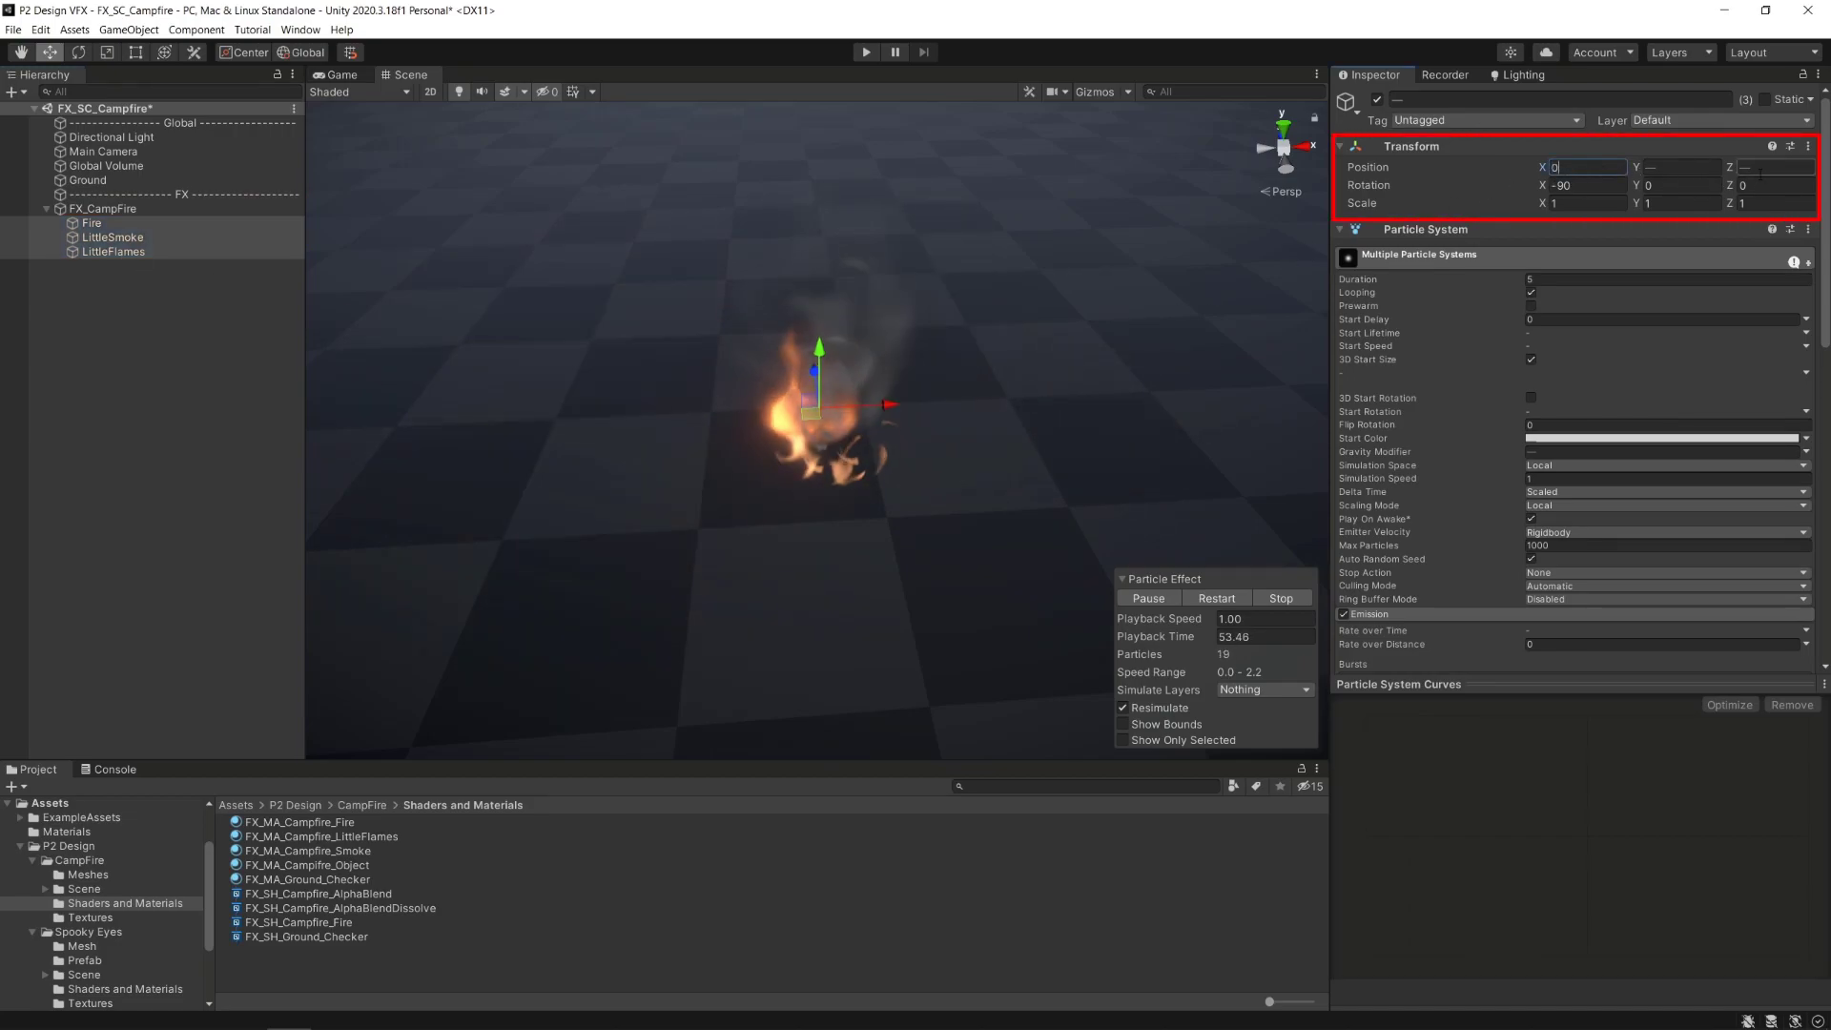
click(1764, 167)
text(0)
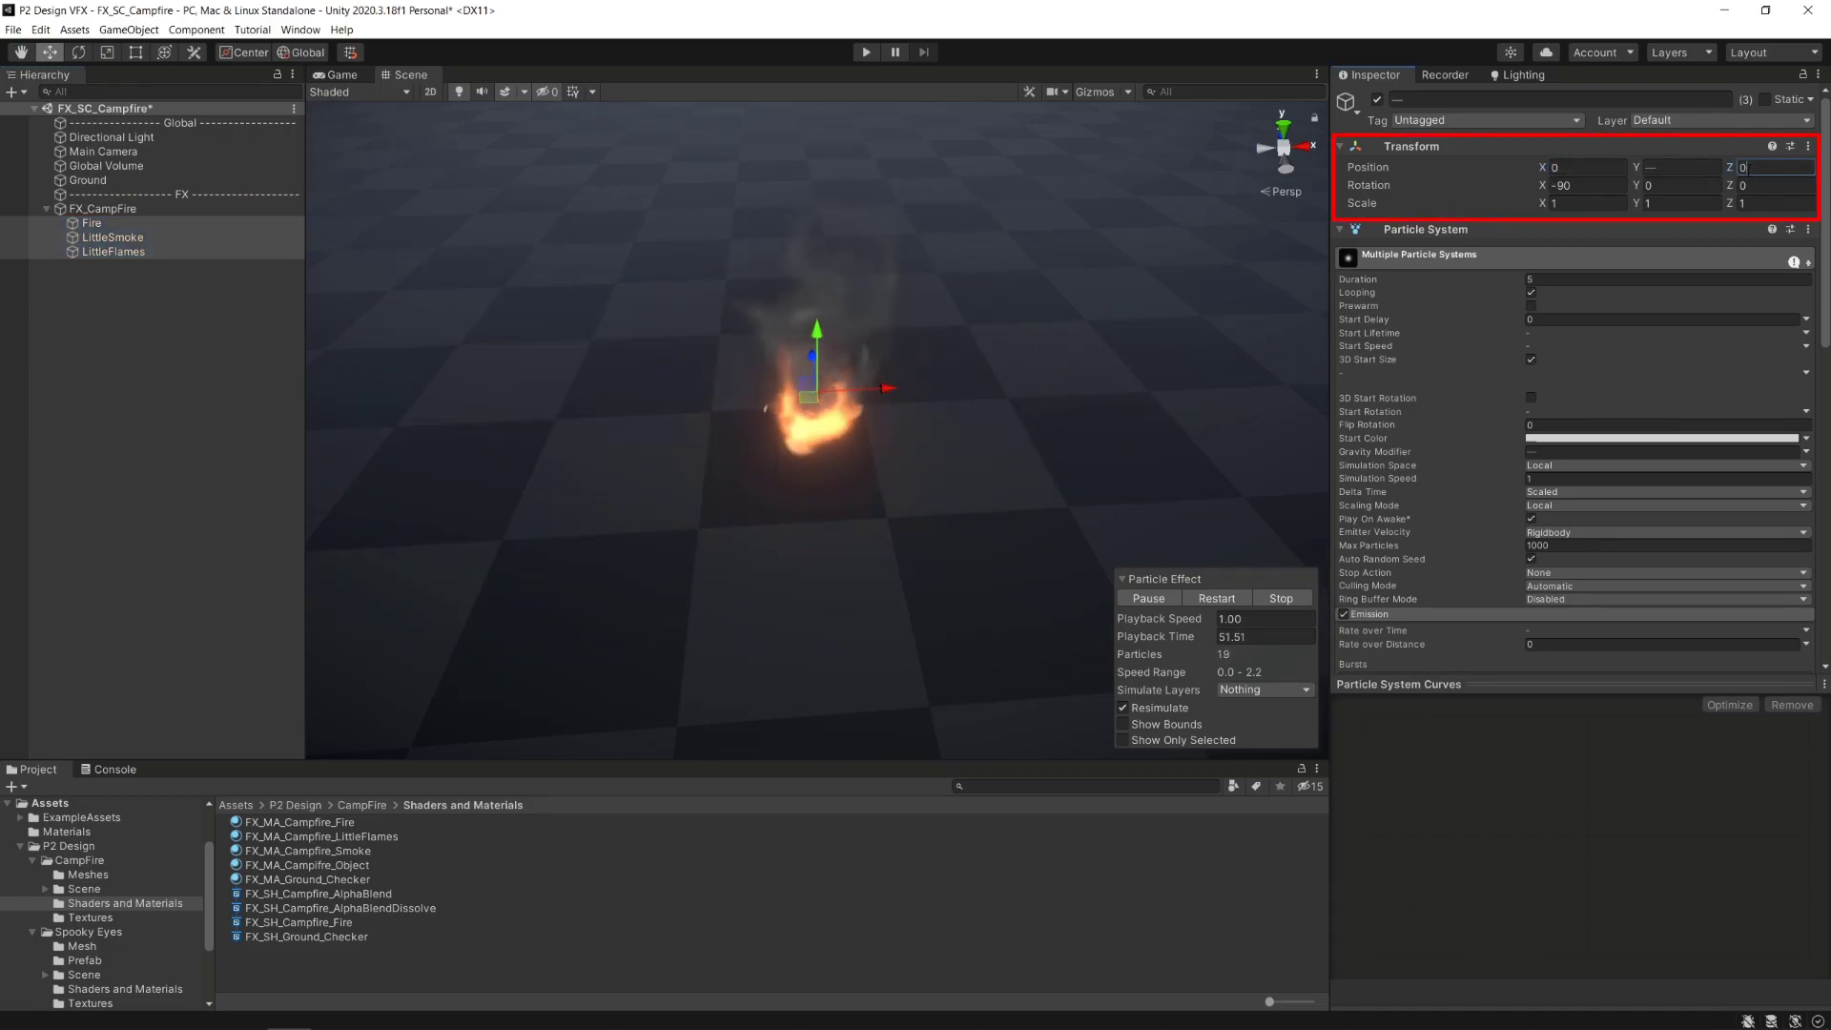
click(1684, 168)
text(0)
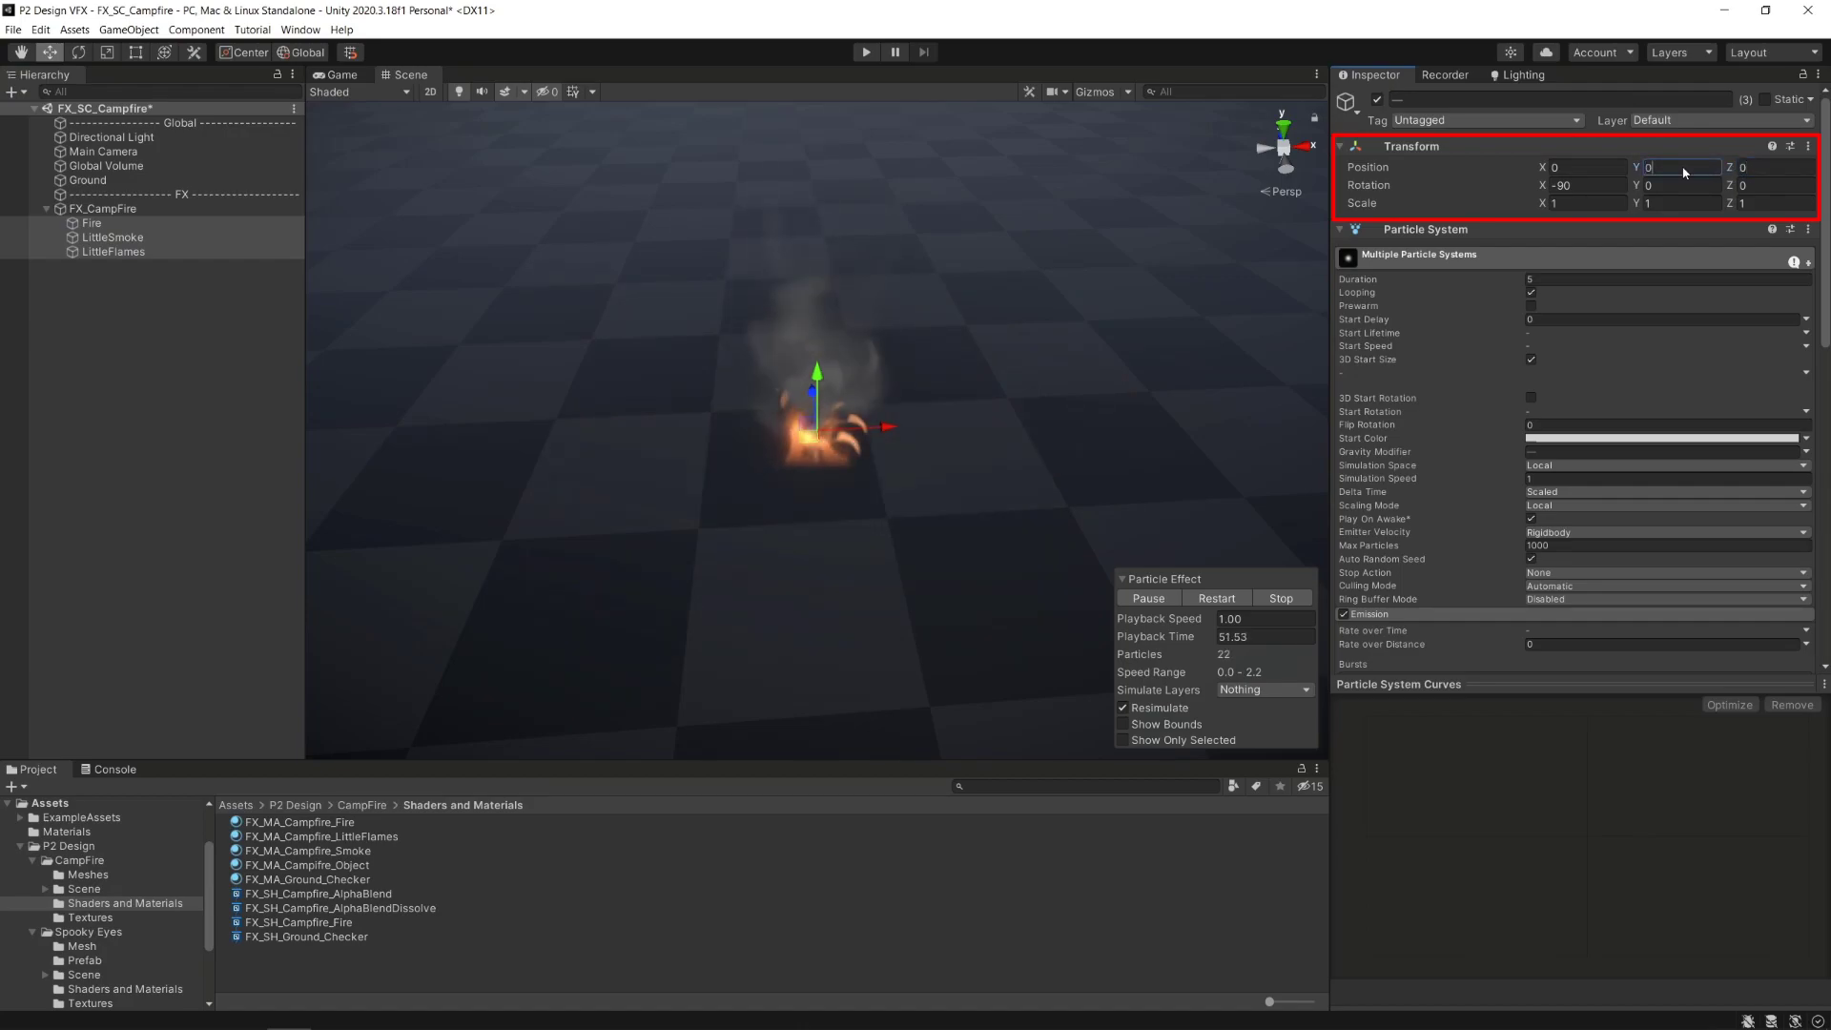
Raise LittleSmoke above the fire to a Y position of about 0.65 and preview all three particle systems together.
drag(817, 375, 817, 329)
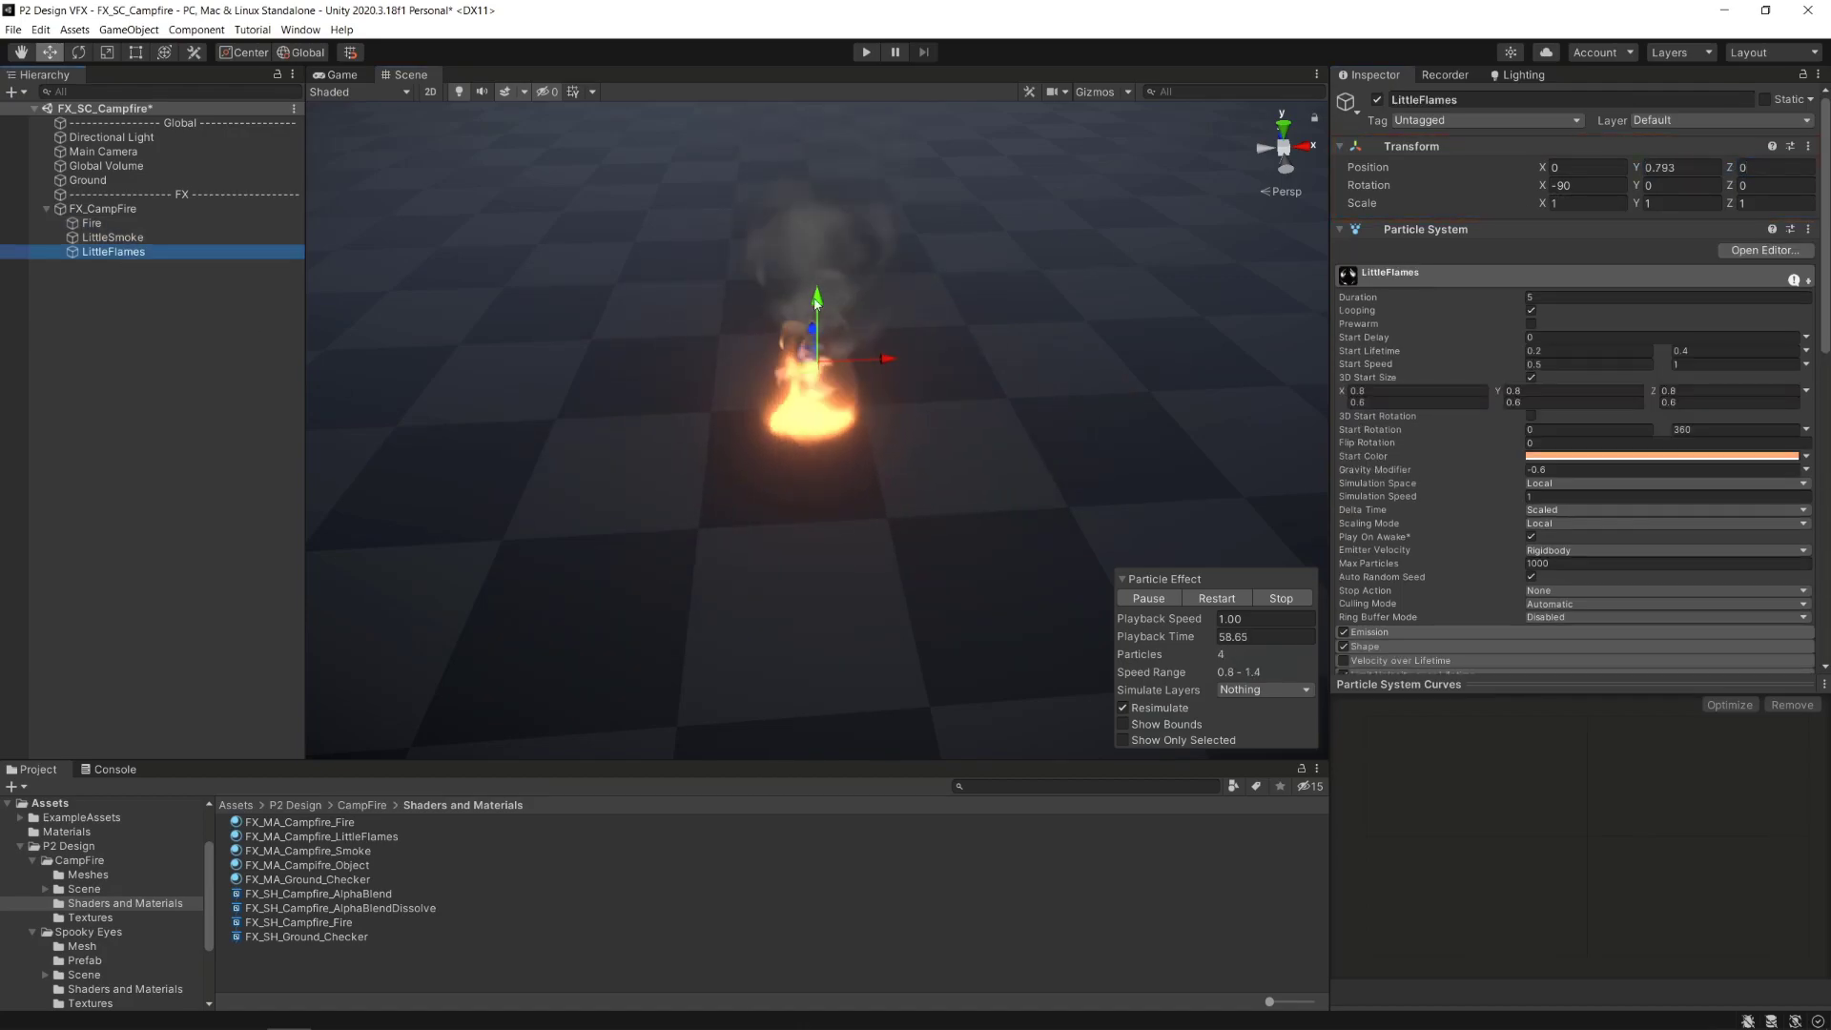
drag(815, 302, 816, 345)
click(153, 224)
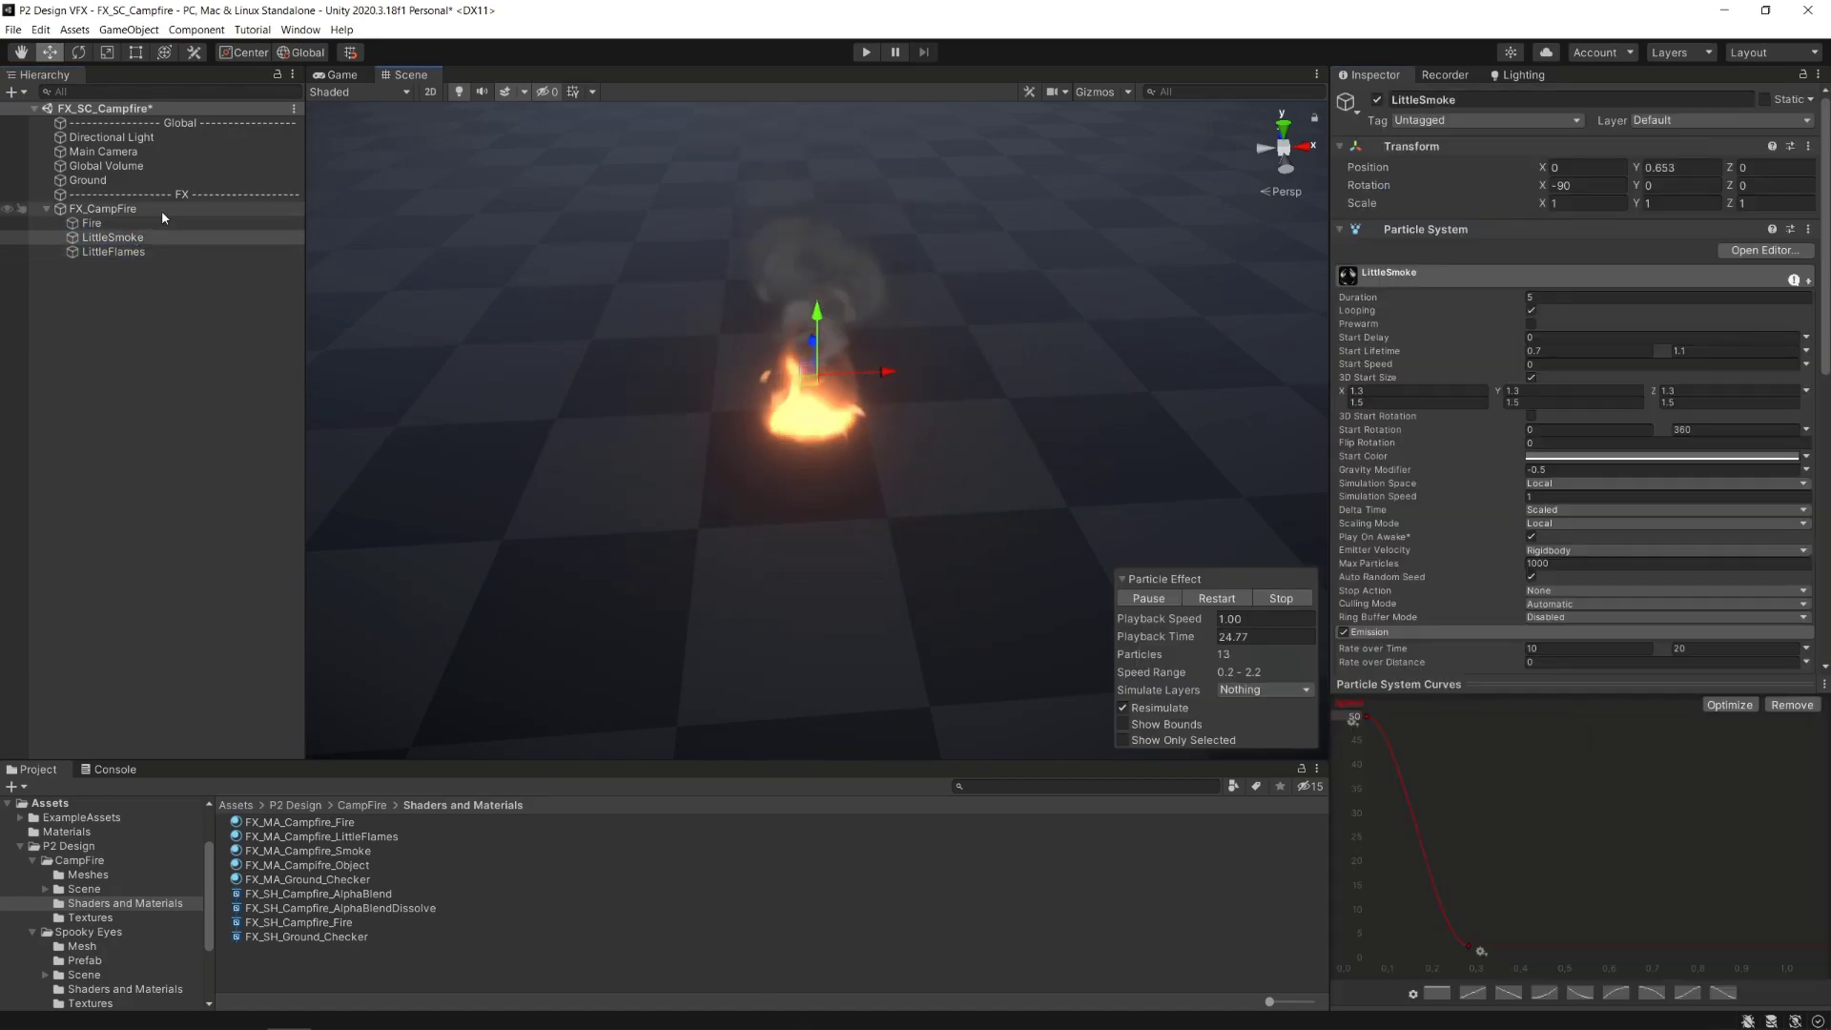
shift+click(152, 250)
alt+drag(882, 469, 978, 450)
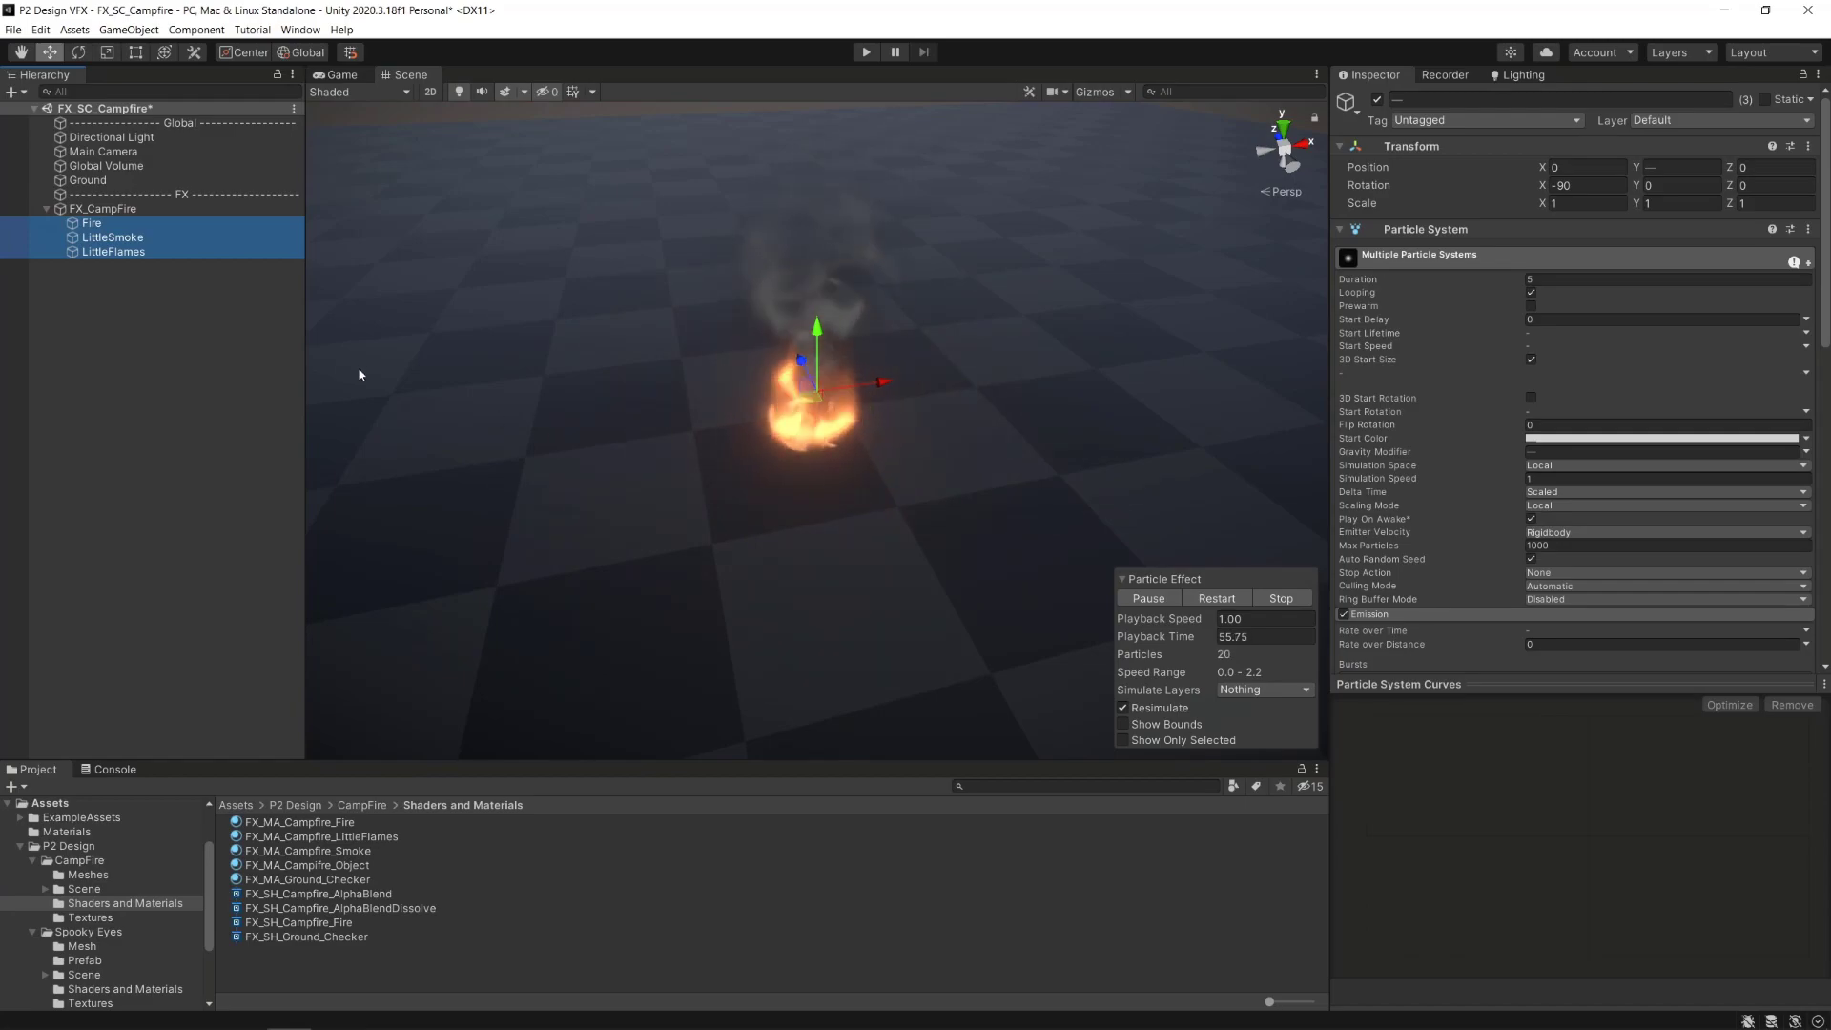
Set the Order in Layer of the LittleSmoke particle renderer to -2.
click(137, 239)
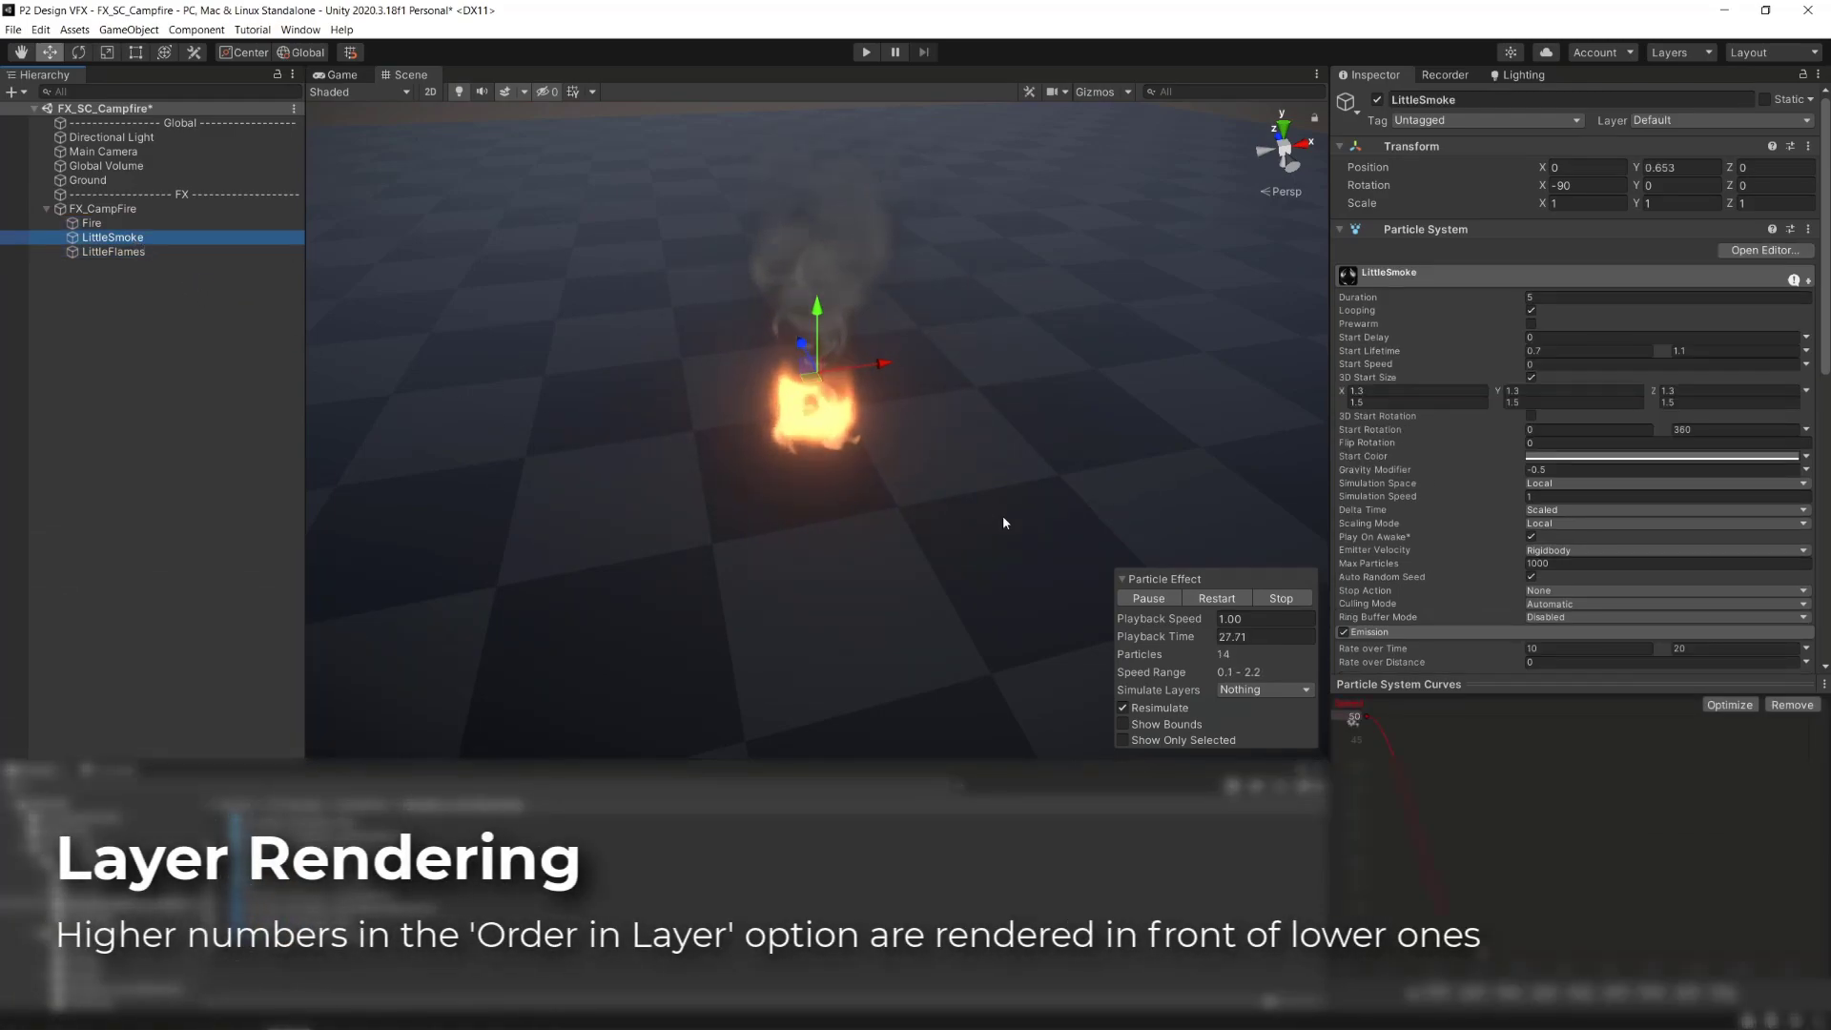
scroll(1627, 583, down, 10)
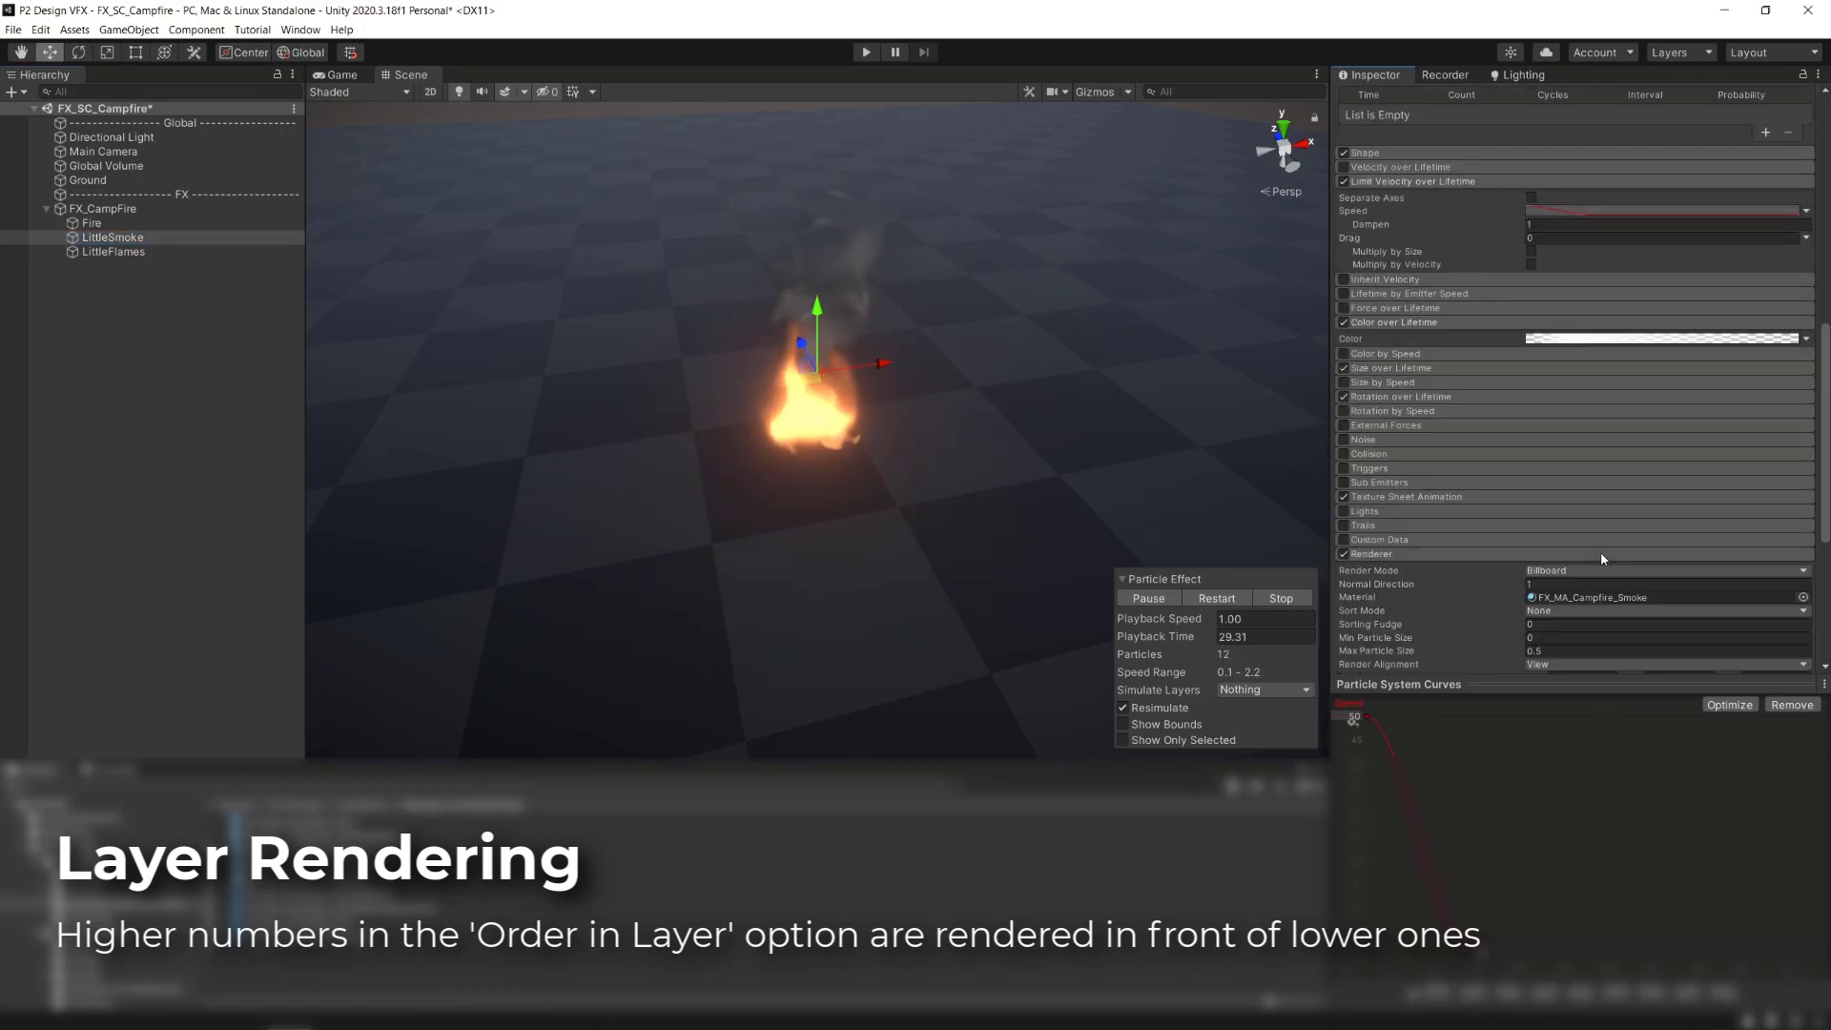
click(1600, 553)
scroll(1592, 562, down, 3)
click(1551, 508)
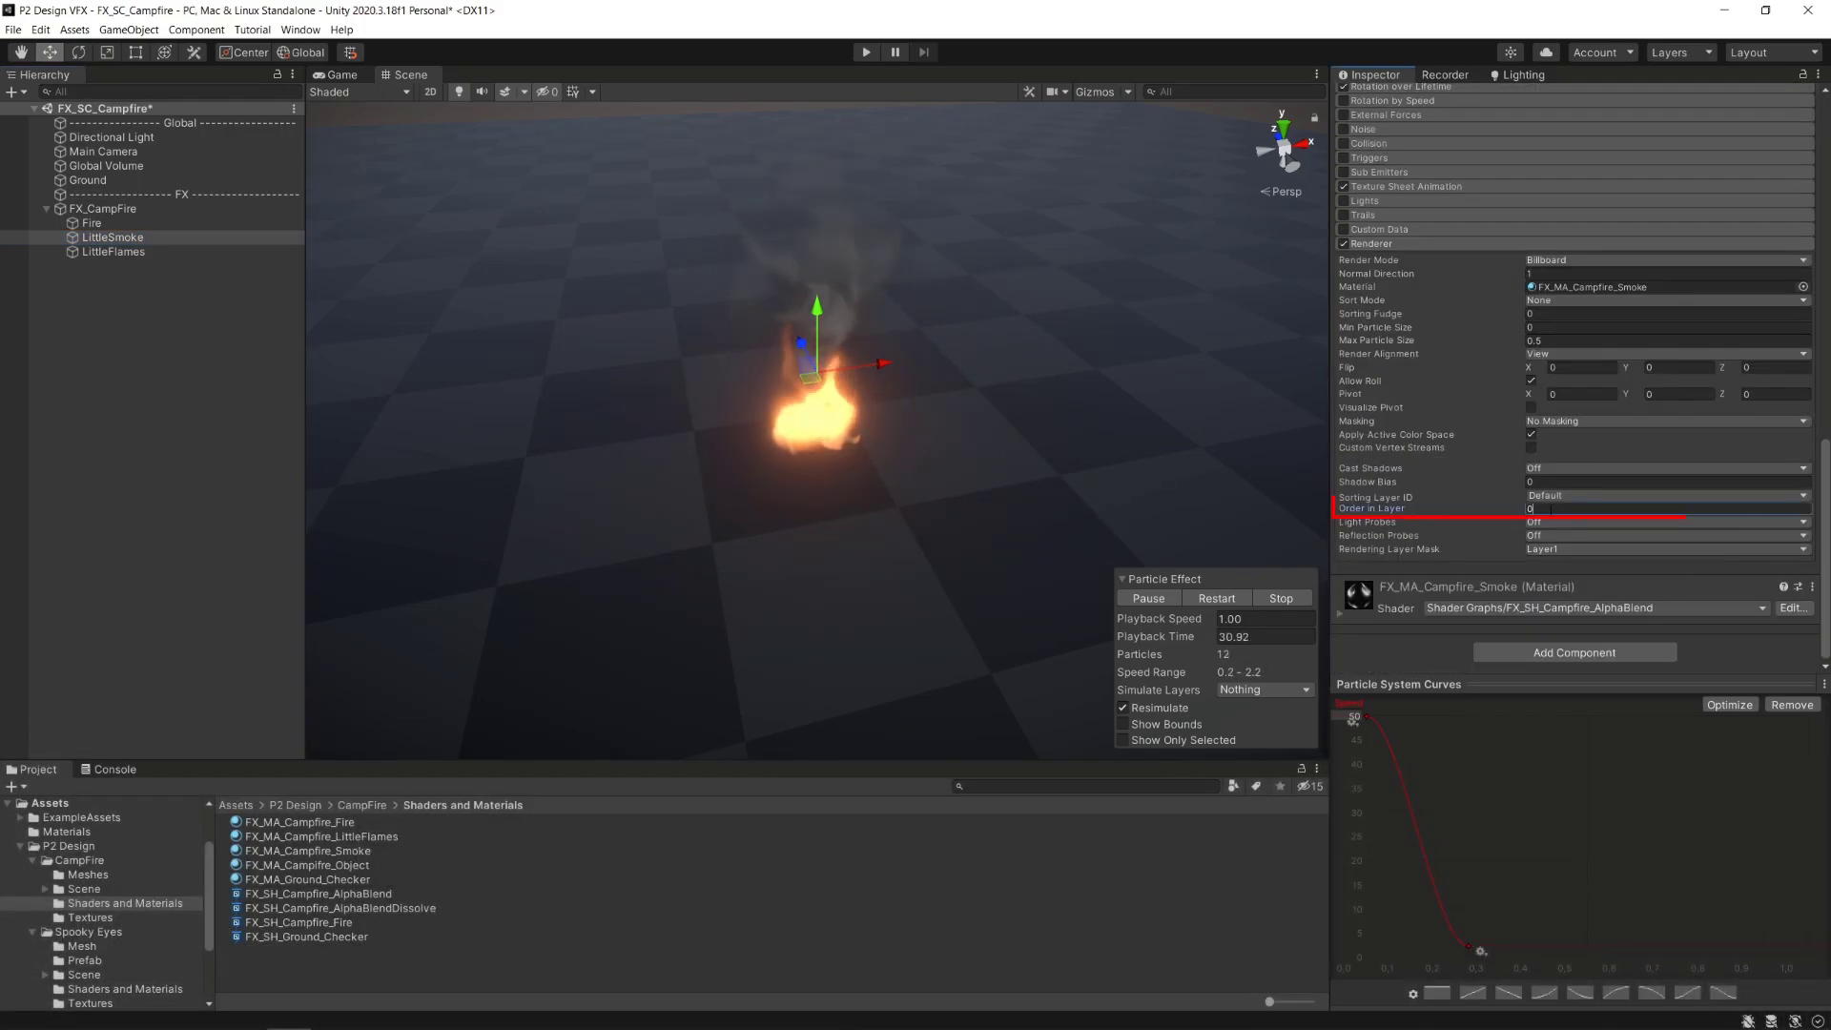
text(-2)
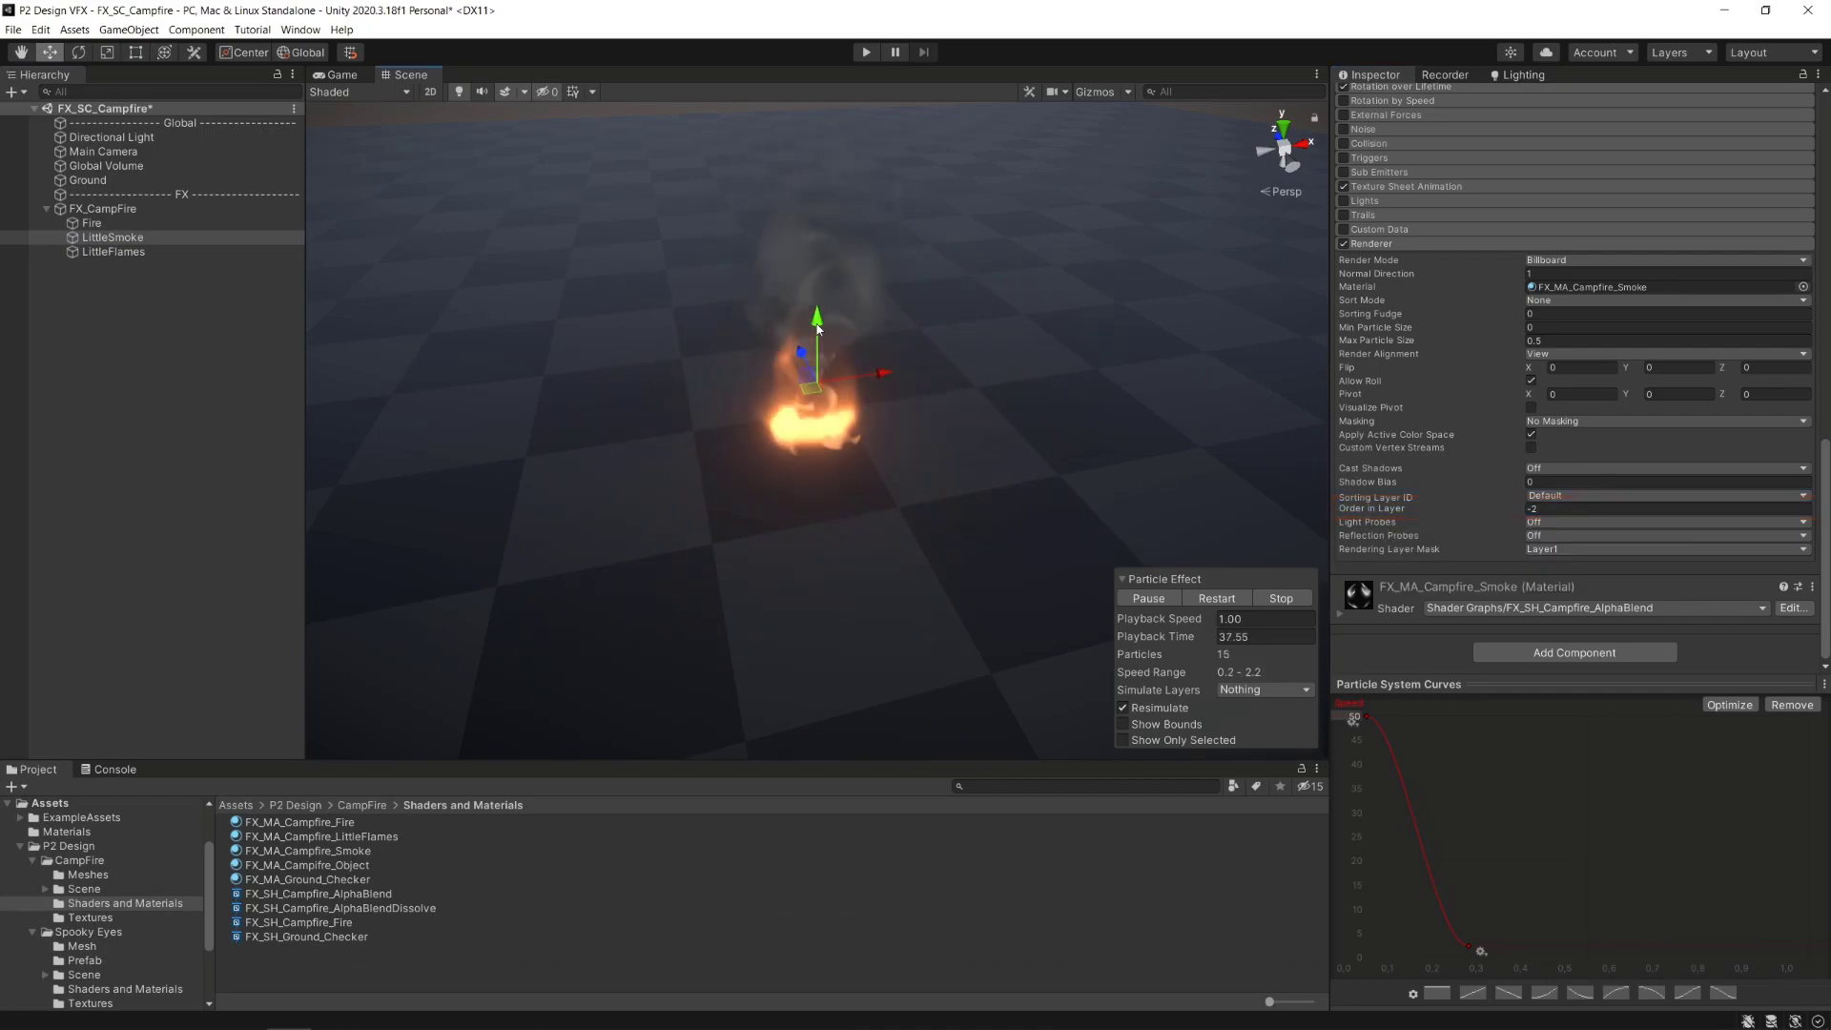
Set the Start Color of LittleSmoke to grey 676767 with lowered opacity and preview the combined campfire effect.
scroll(1564, 502, up, 10)
scroll(1564, 499, up, 3)
click(1595, 349)
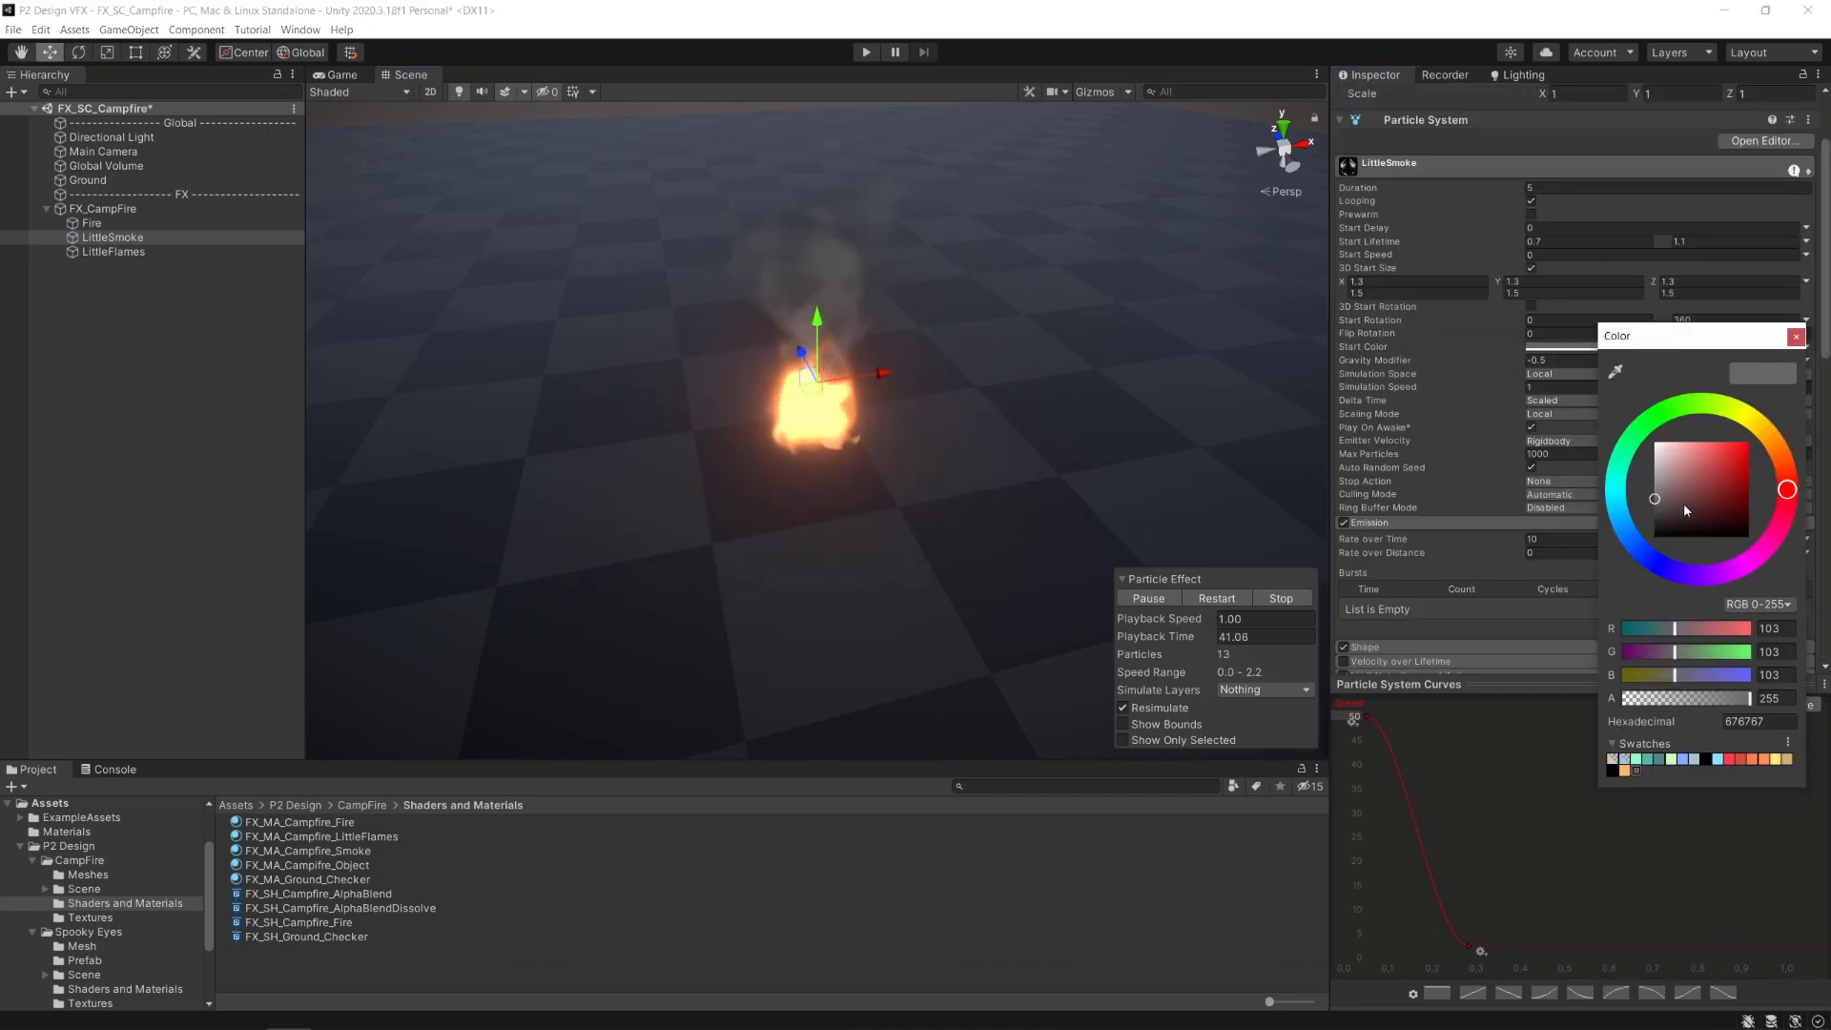
click(1685, 698)
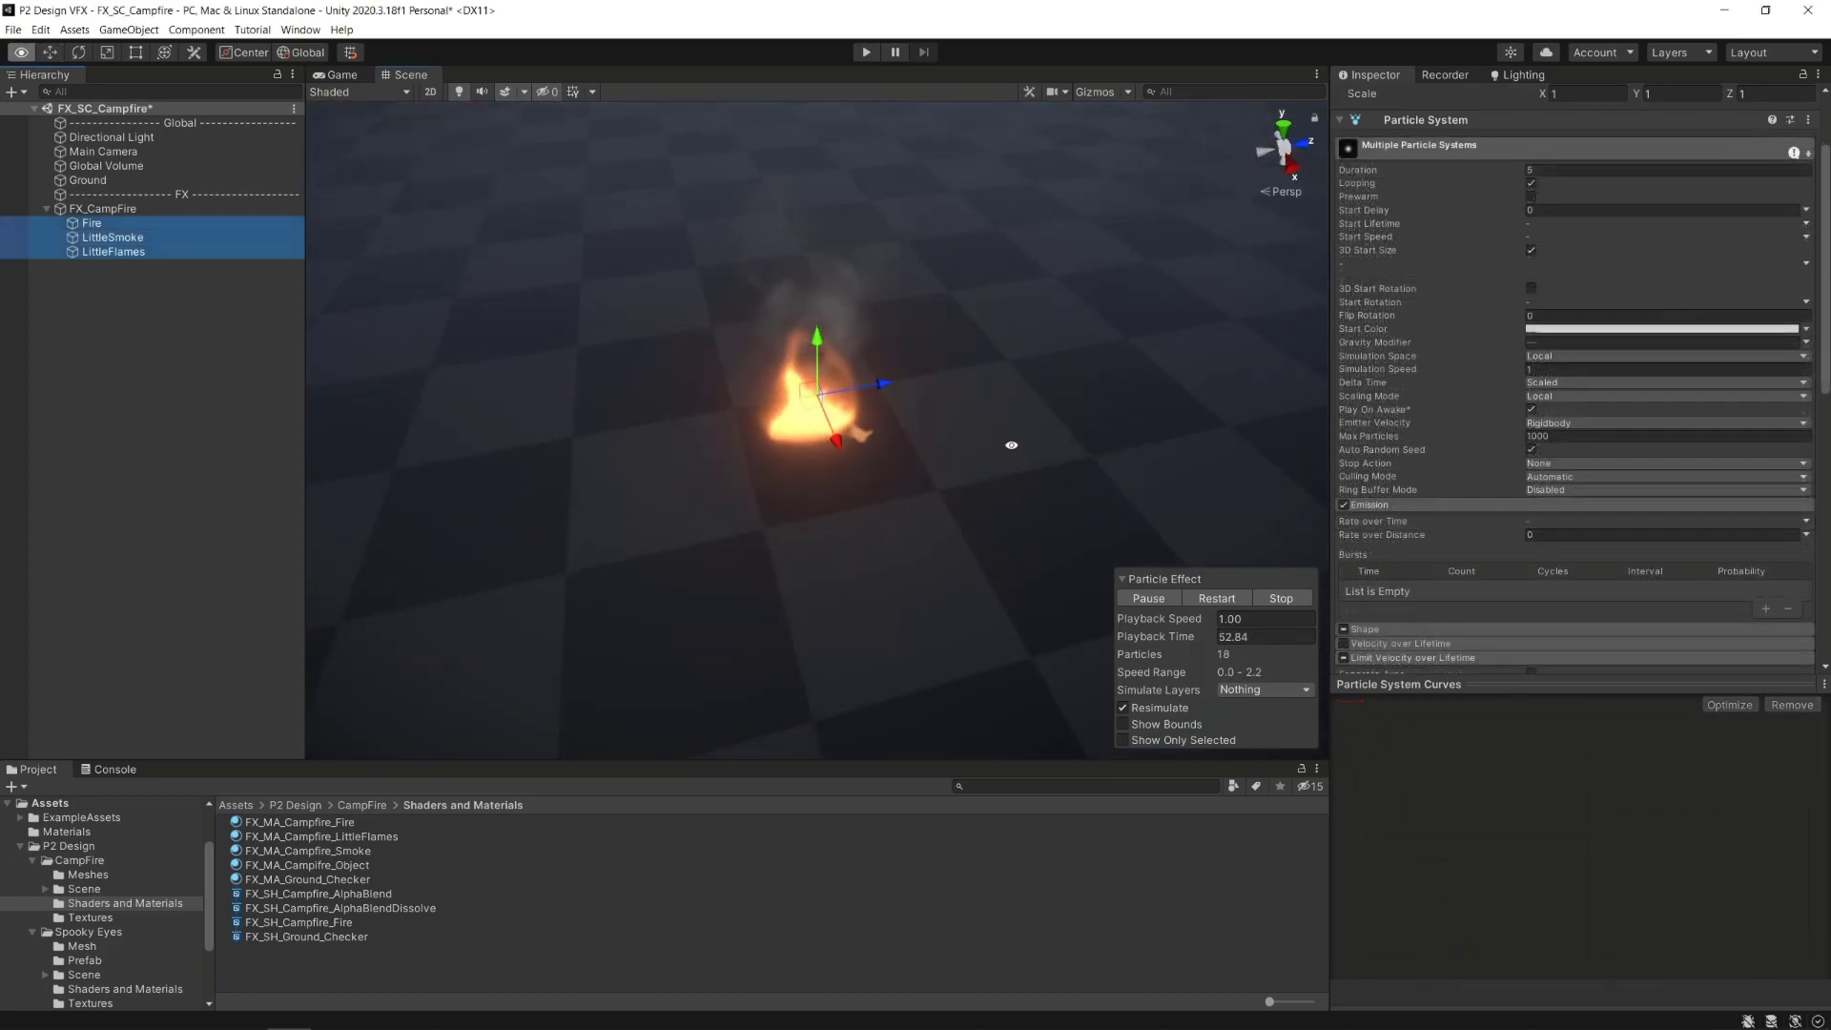
mouse_move(1014, 446)
alt+mouse_down()
mouse_move(582, 432)
mouse_move(1011, 440)
alt+mouse_up()
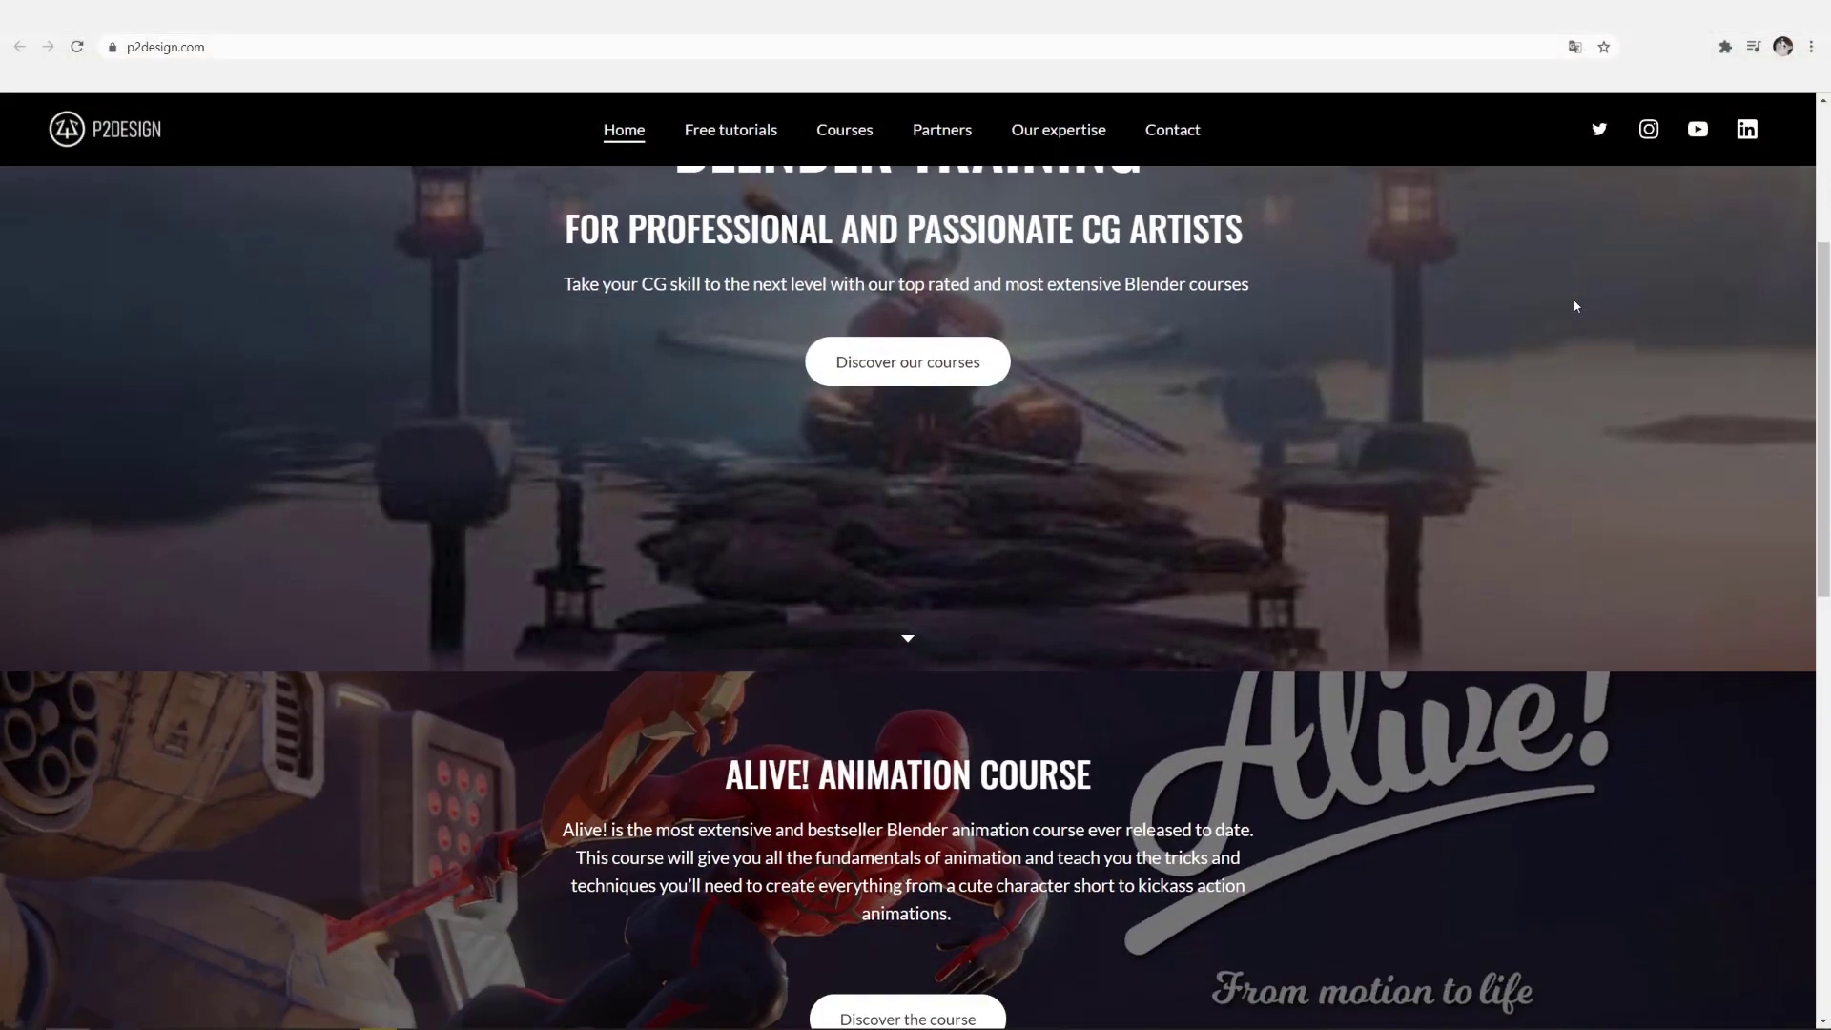
scroll(1574, 305, down, 9)
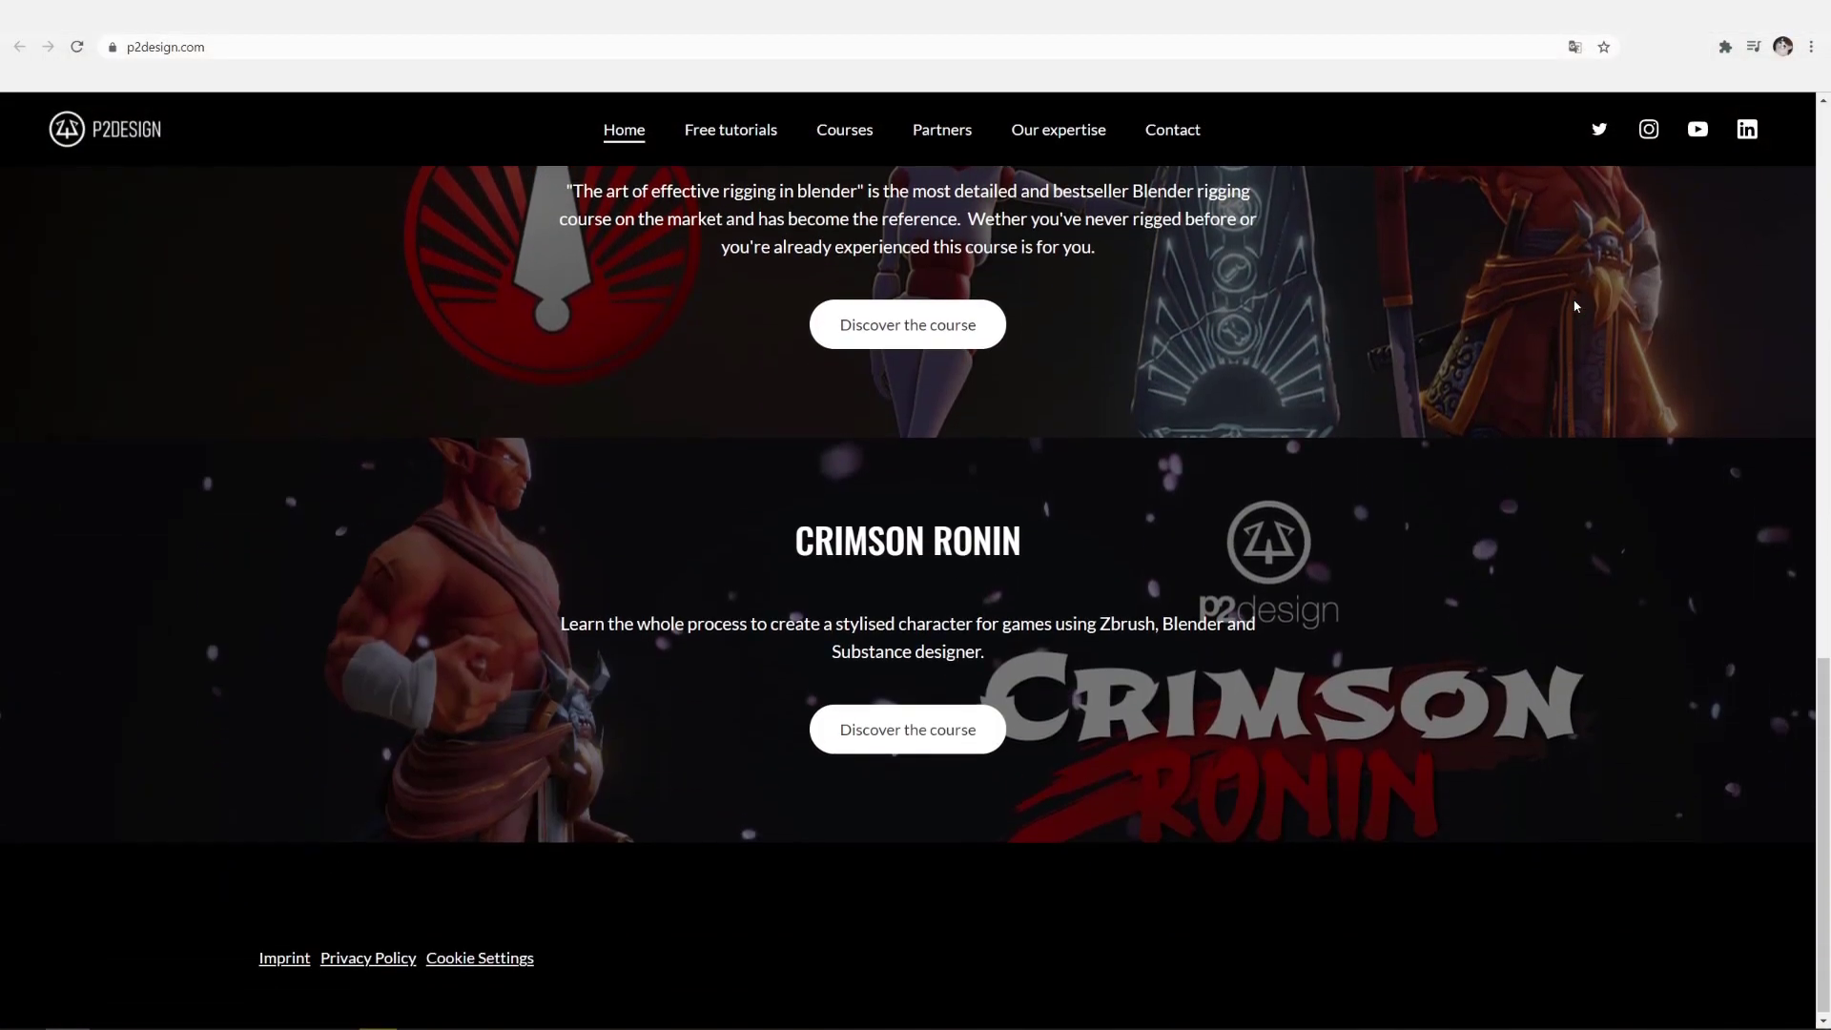